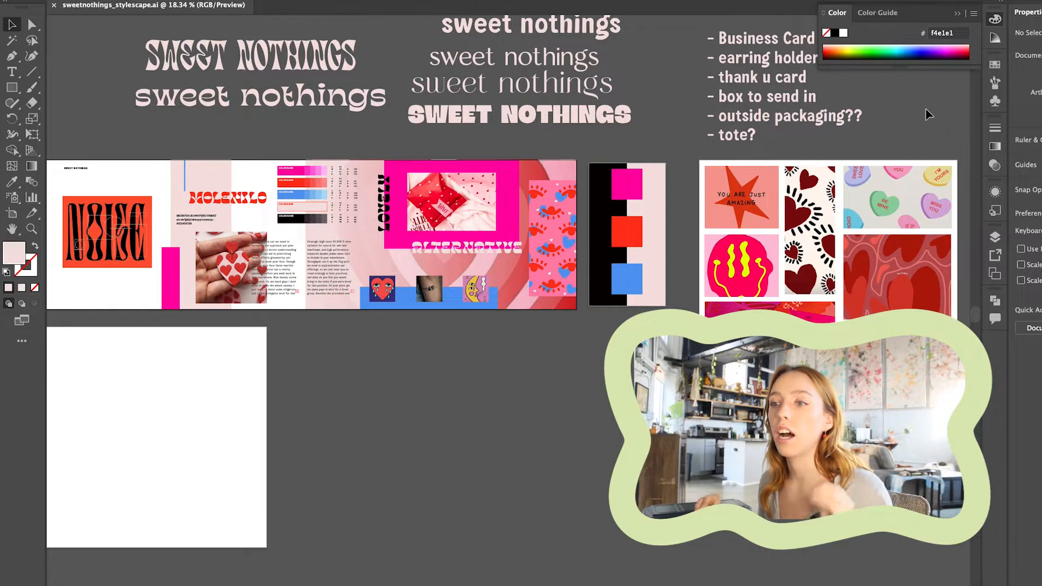
Examine the overall layout of the stylescape artboard alongside the sweet nothings type options, palette and moodboard.
scroll(910, 125, "up", 2)
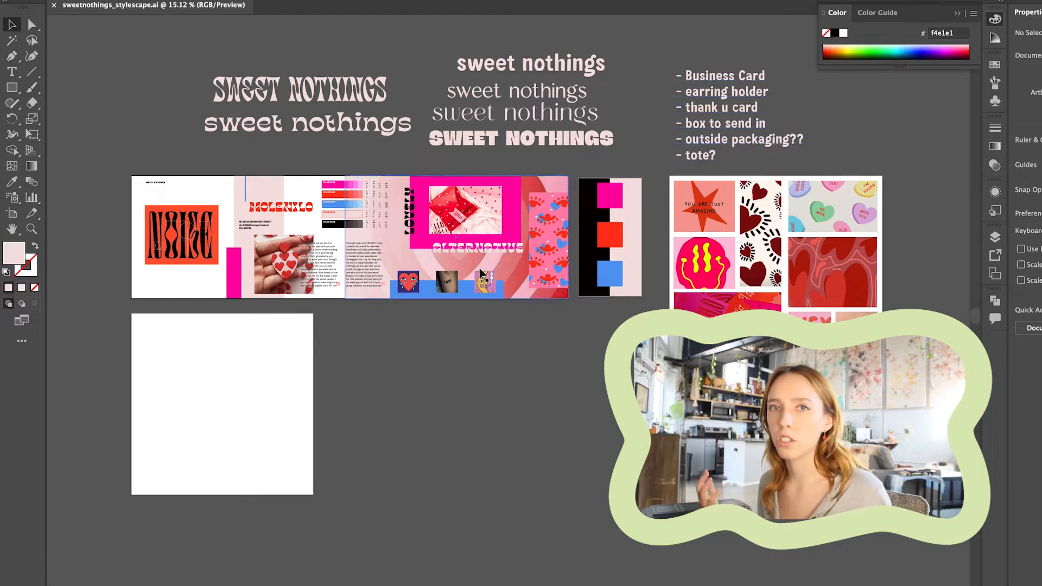
scroll(480, 270, "up", 5)
scroll(480, 270, "down", 2)
scroll(480, 270, "down", 2)
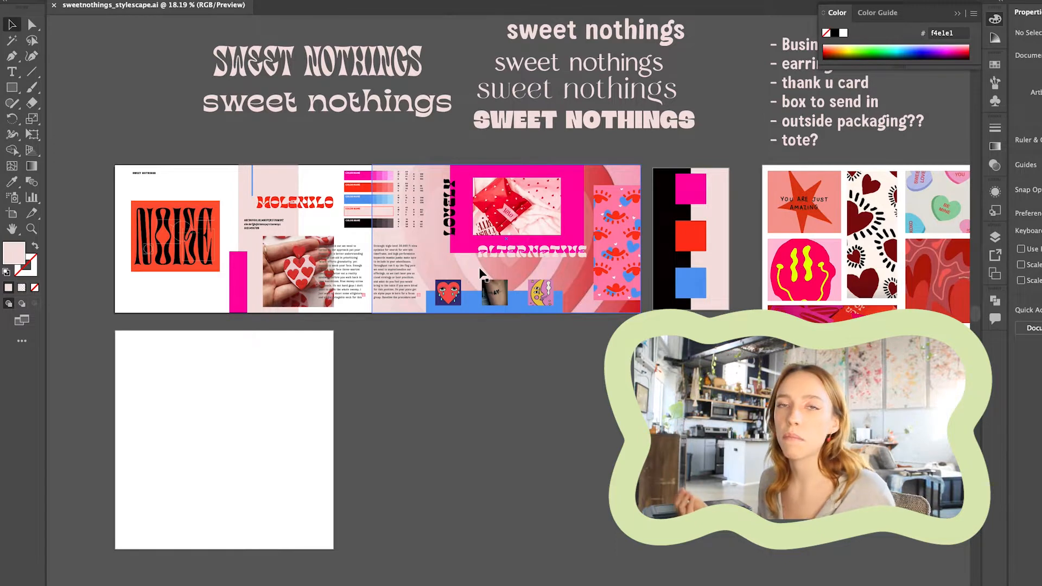
scroll(490, 261, "up", 1)
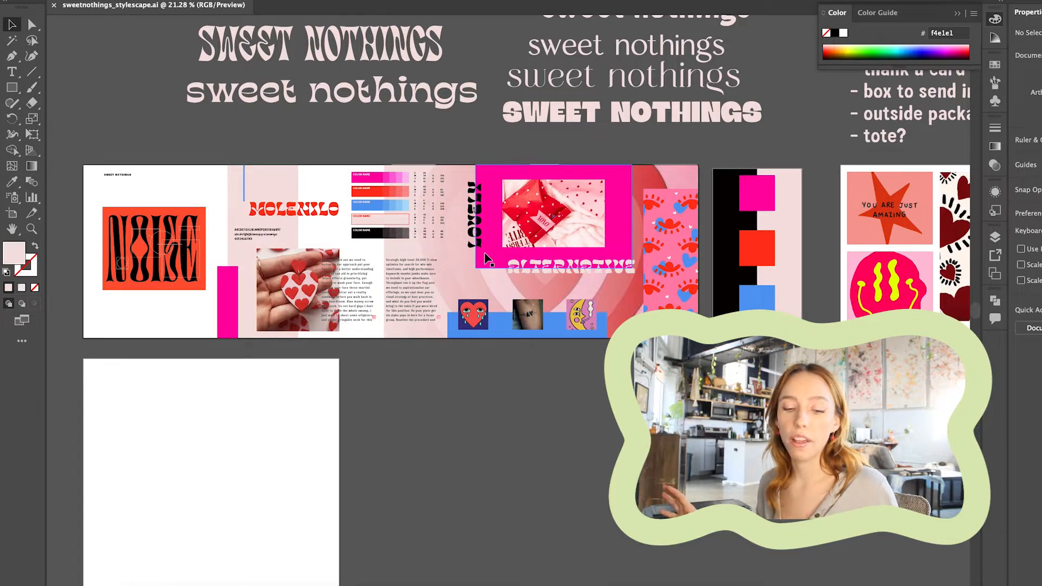
scroll(488, 261, "down", 1)
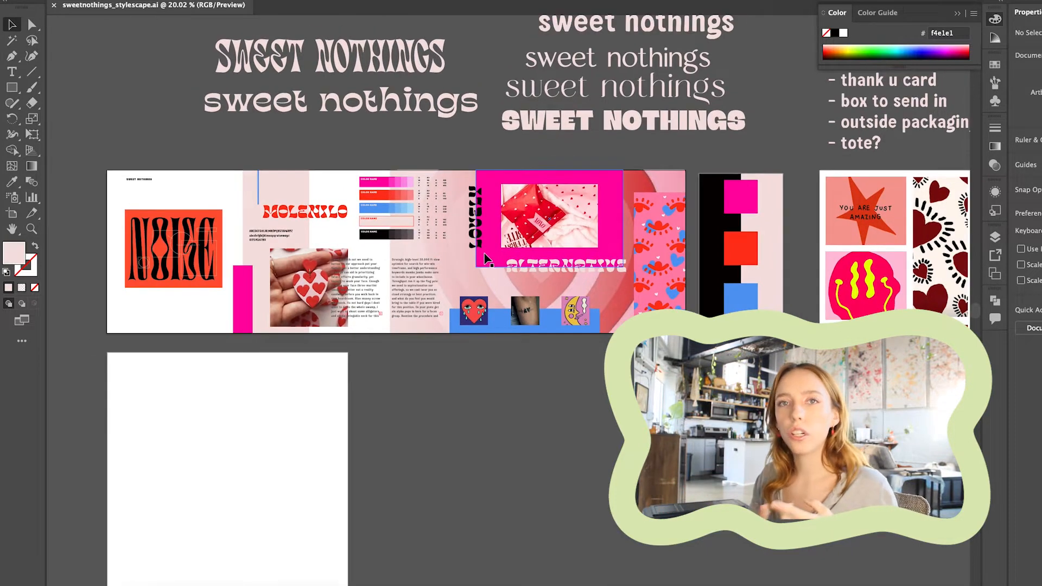
scroll(487, 260, "up", 1)
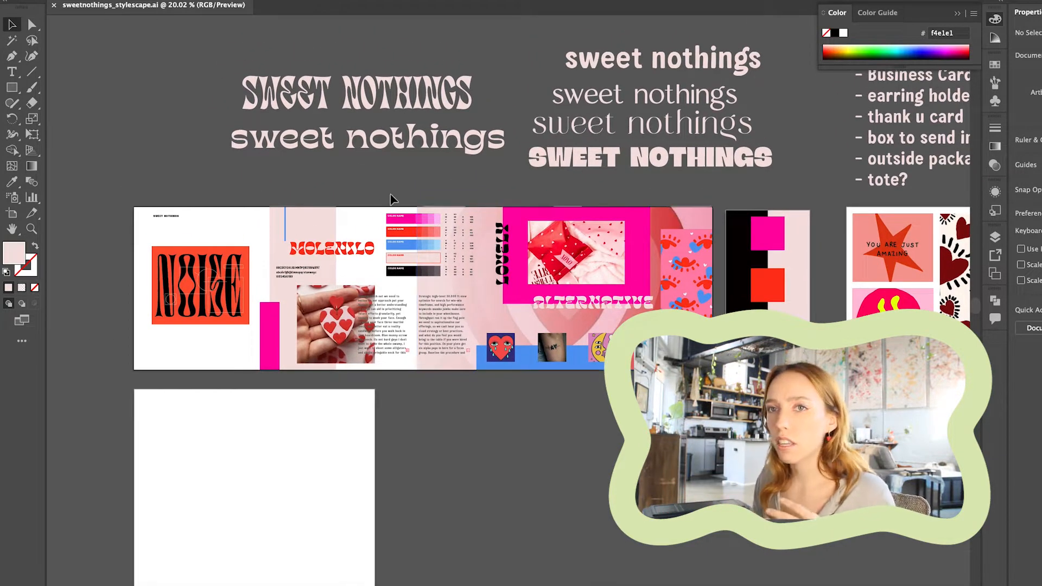
scroll(393, 196, "up", 1)
scroll(391, 191, "down", 1)
scroll(392, 175, "left", 1)
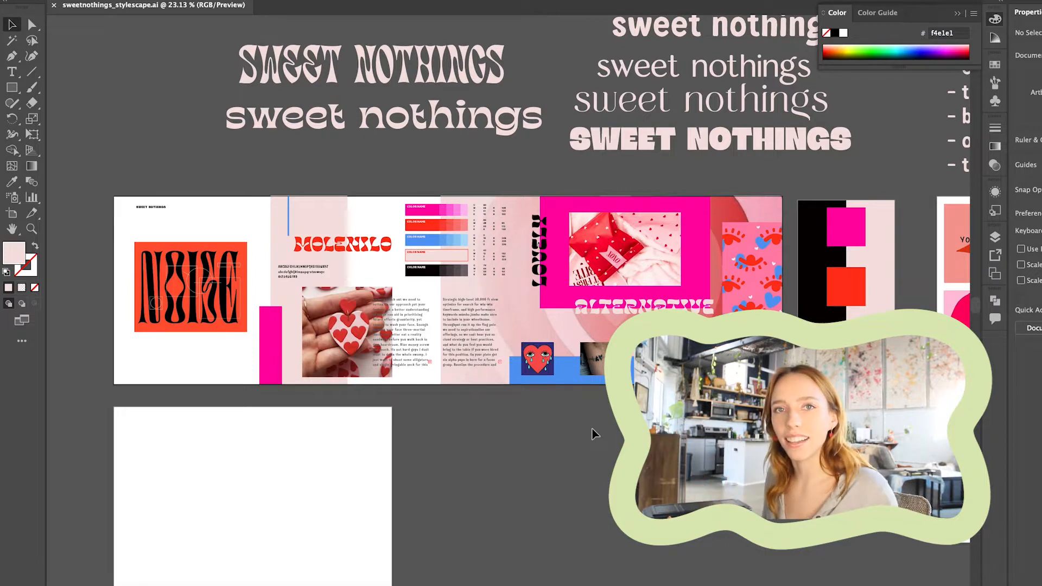
scroll(405, 139, "up", 3)
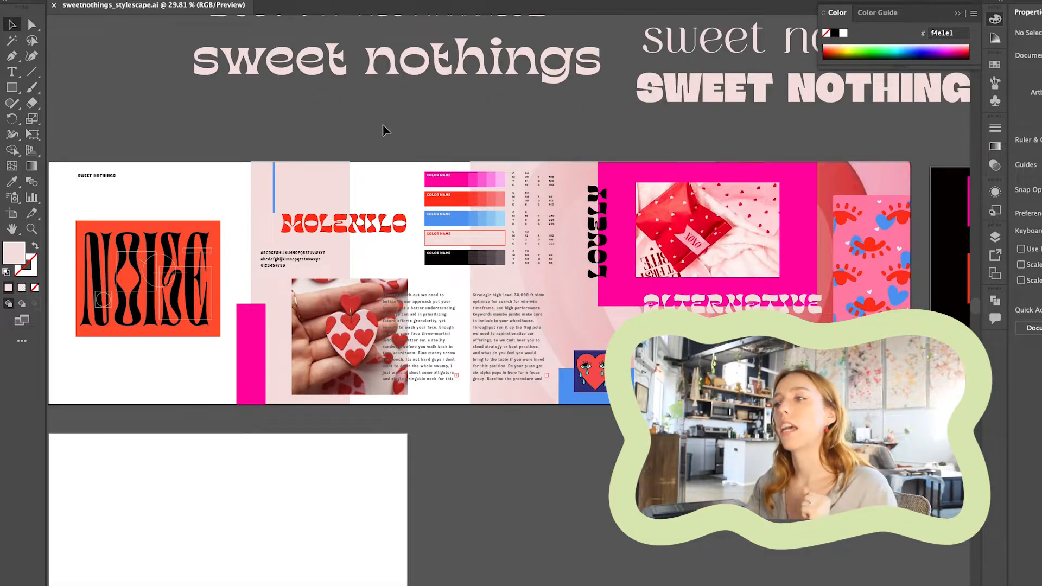
scroll(384, 130, "right", 2)
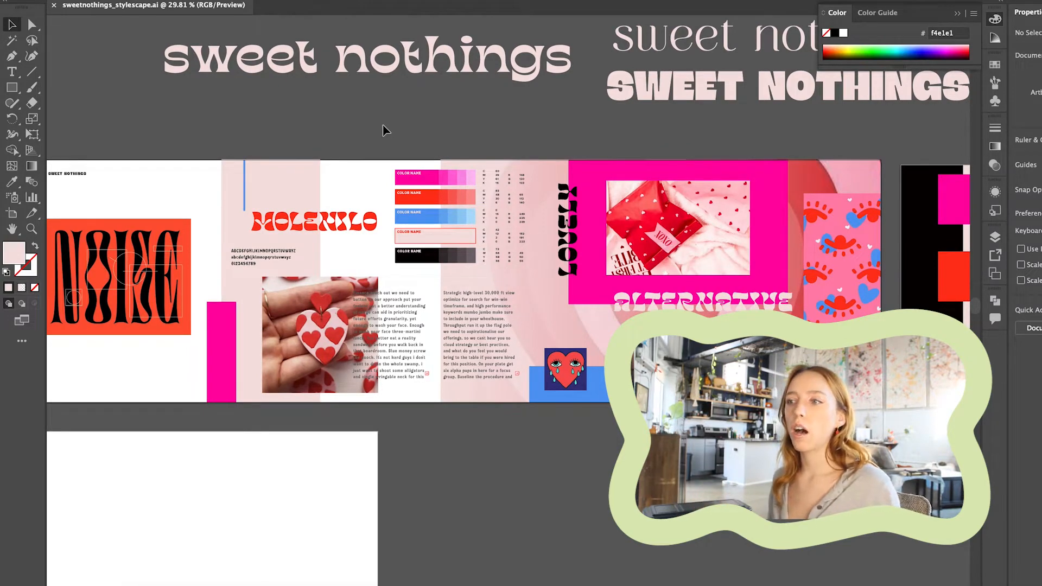
scroll(383, 130, "right", 2)
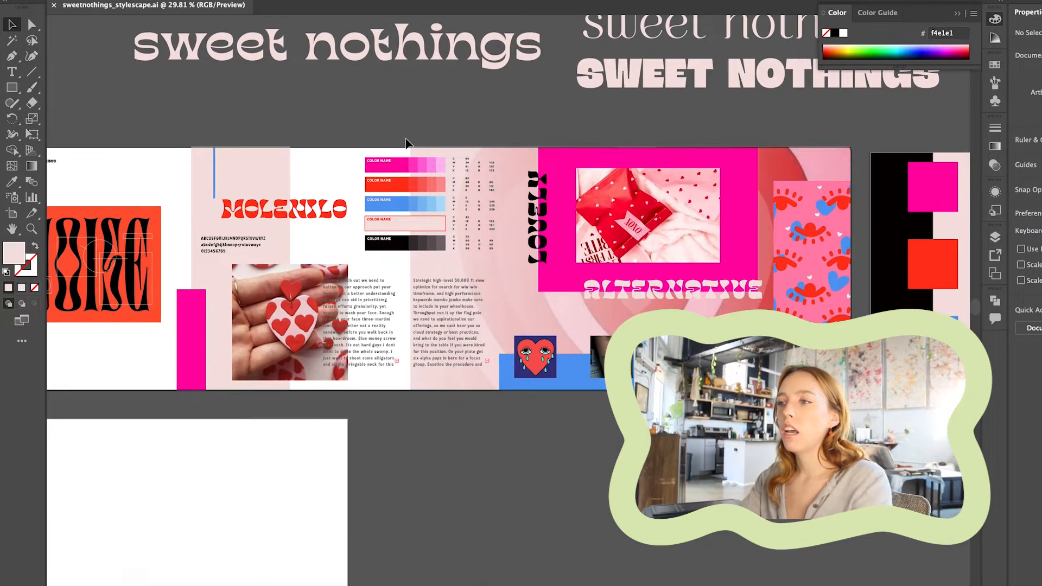
Inspect the fill colours of the magenta photo backdrop and the red and blue palette squares, comparing them with the eye pattern.
scroll(562, 157, "up", 2)
left_click(561, 157)
scroll(608, 158, "right", 2)
scroll(607, 159, "up", 1)
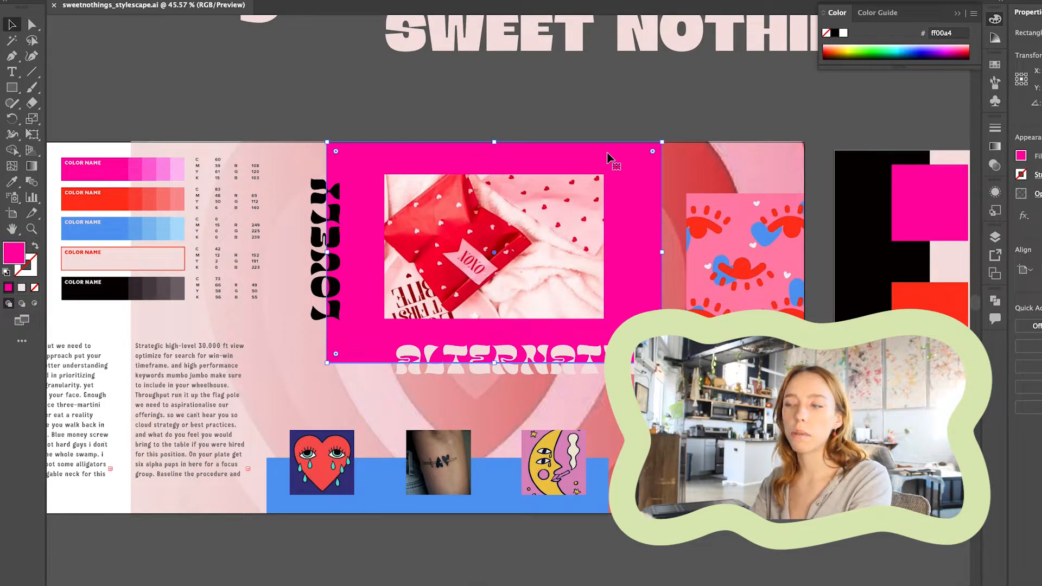
scroll(861, 190, "right", 2)
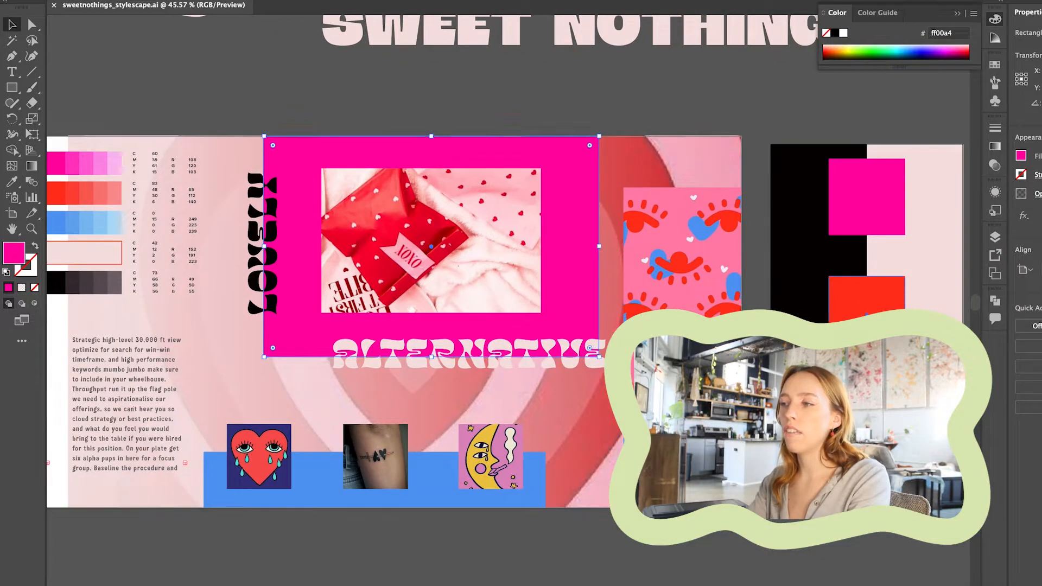
left_click(884, 337)
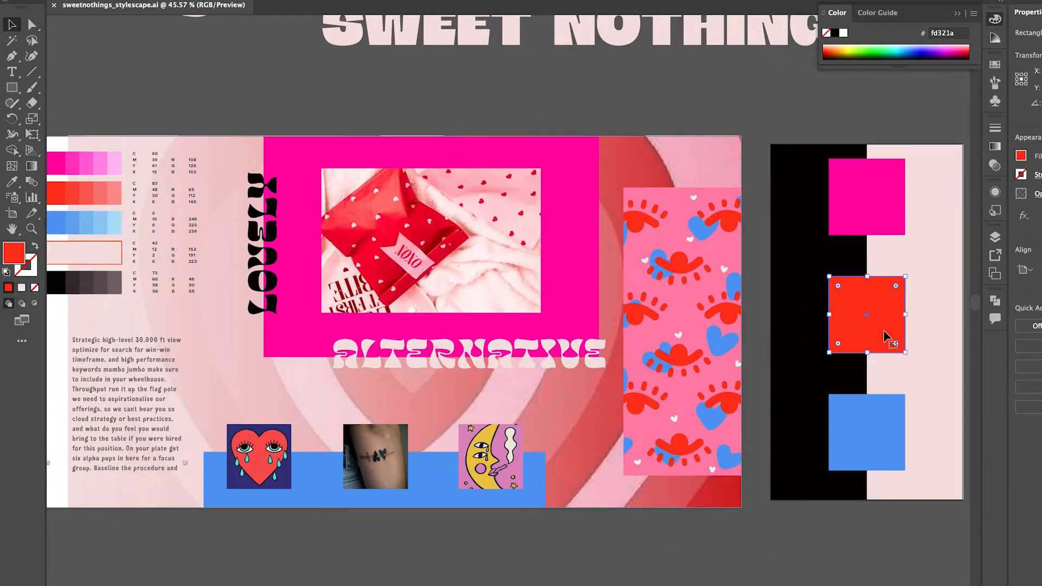
scroll(884, 336, "down", 2)
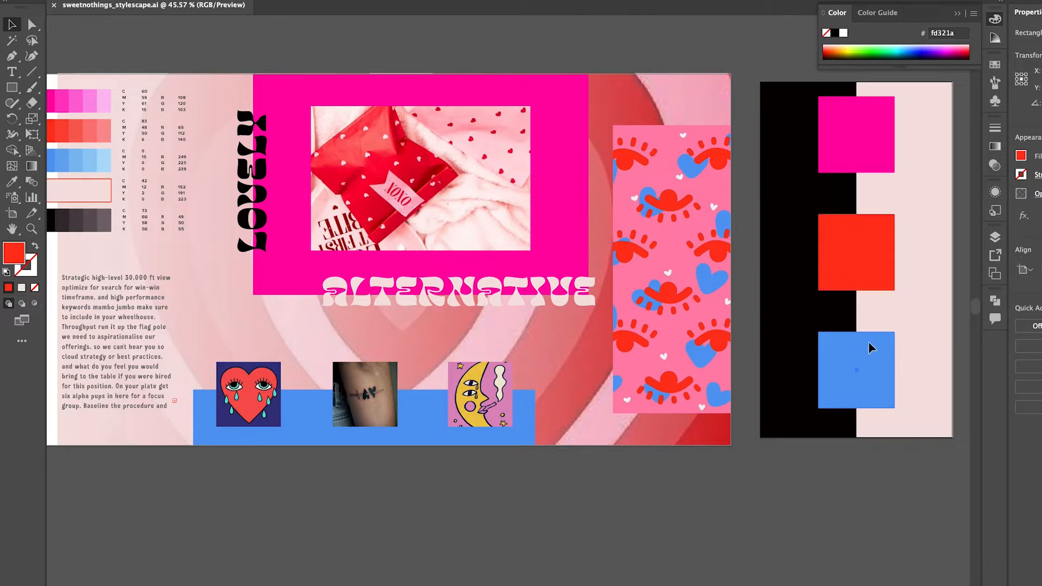
left_click(873, 359)
left_click(825, 457)
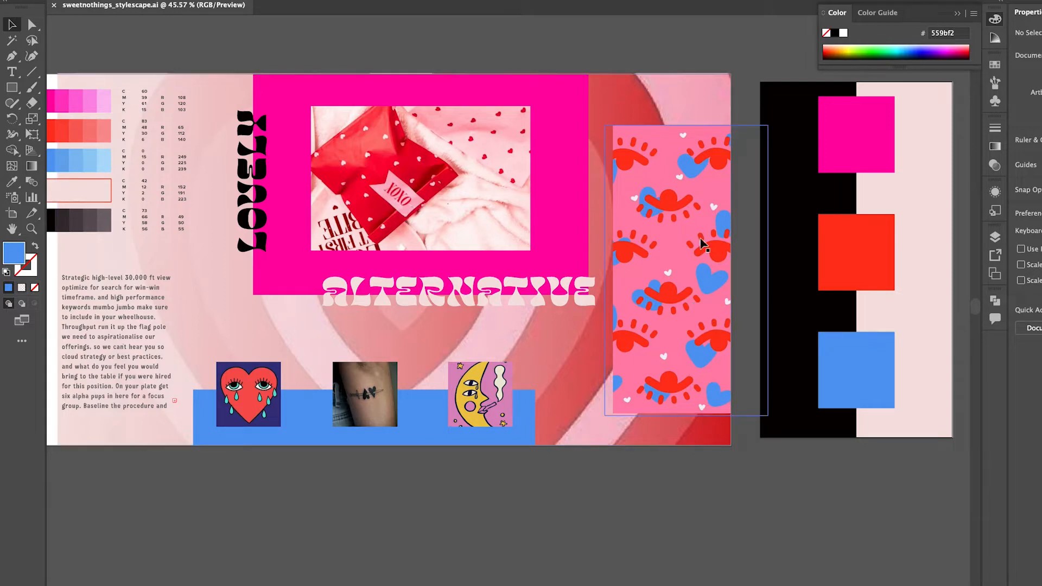
scroll(748, 331, "down", 2, "alt")
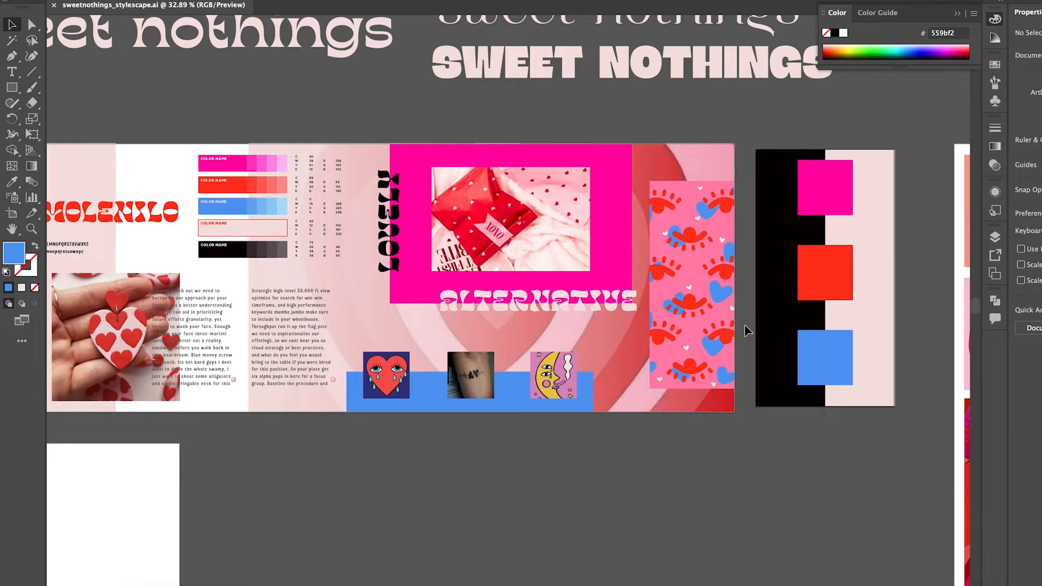
scroll(748, 331, "up", 3, "alt")
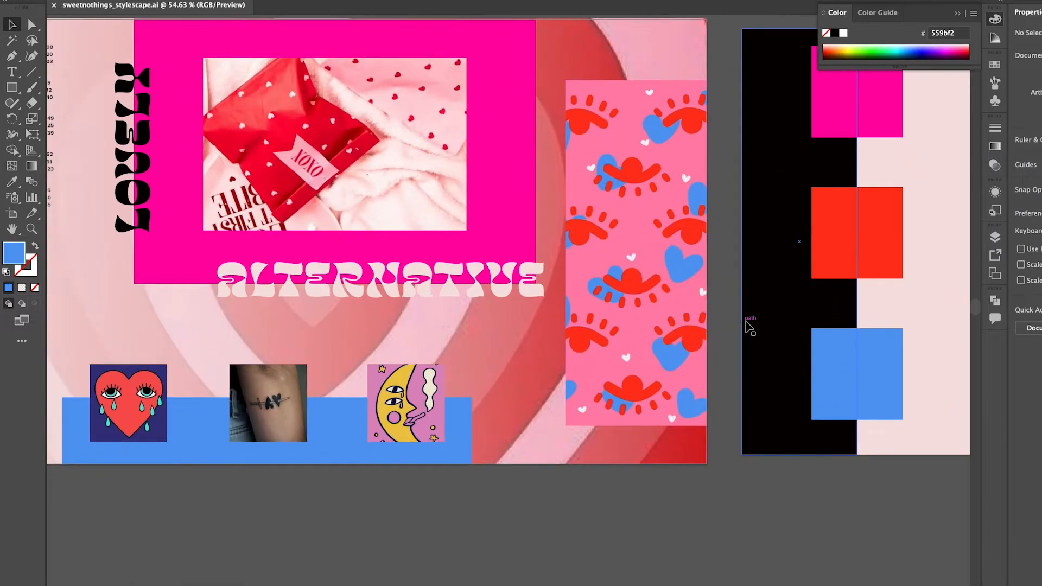
scroll(747, 325, "down", 2, "alt")
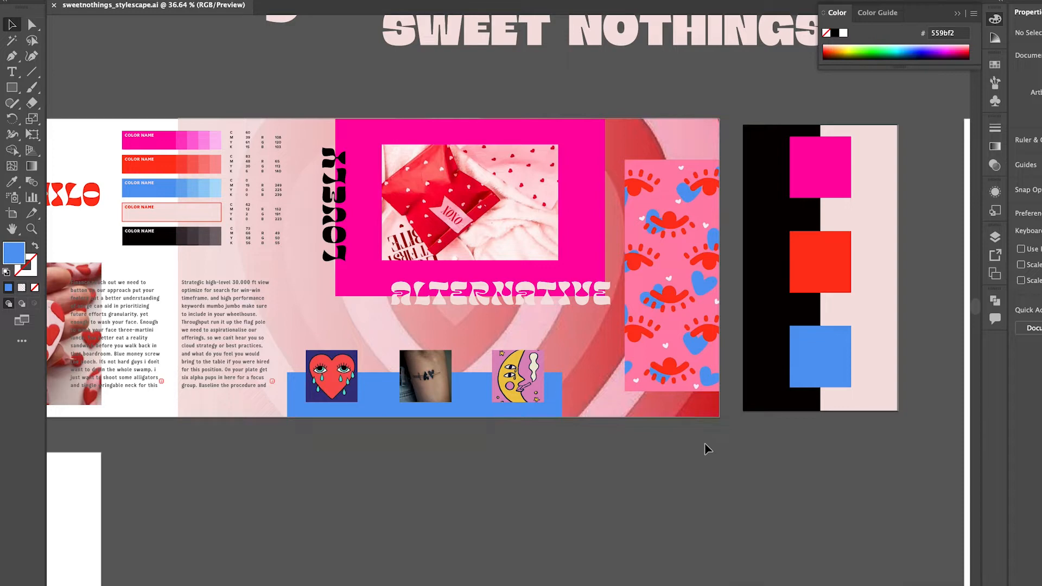
Inspect the fill colours of the black and pale pink bars in the stylescape's colour swatch list.
scroll(365, 414, "up", 1)
scroll(239, 255, "up", 1)
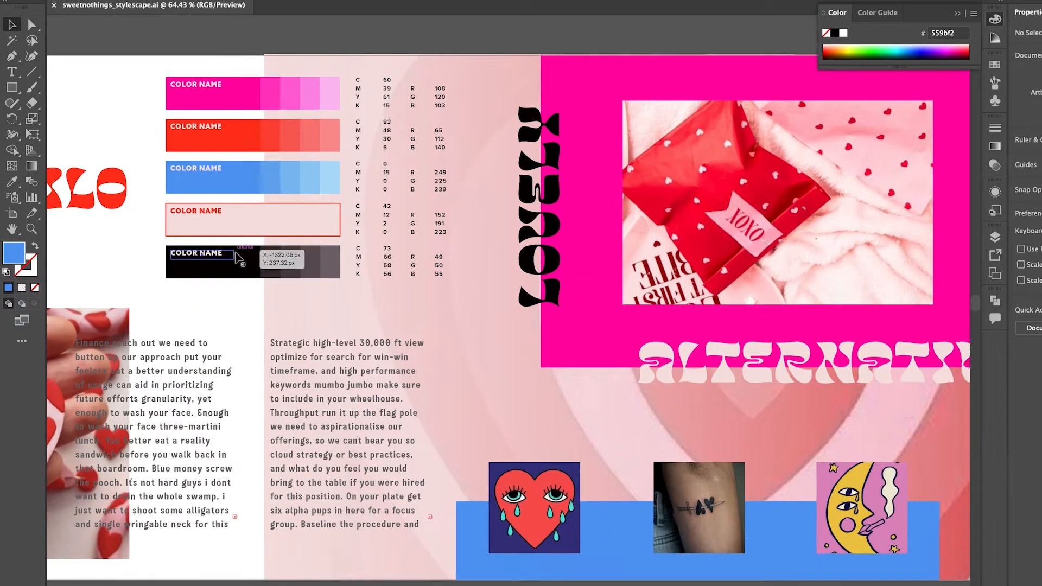
left_click(239, 255)
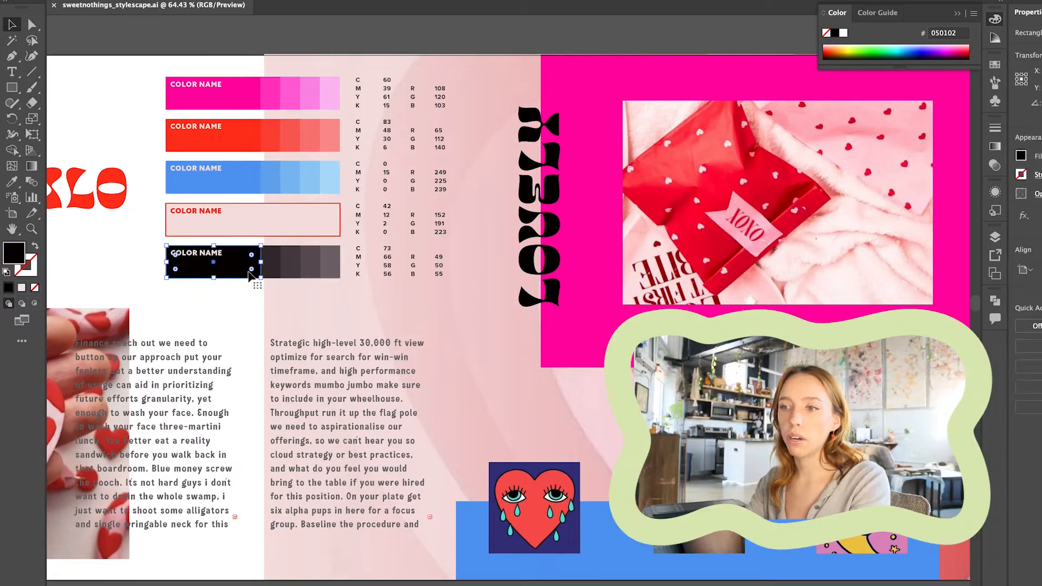
left_click(494, 42)
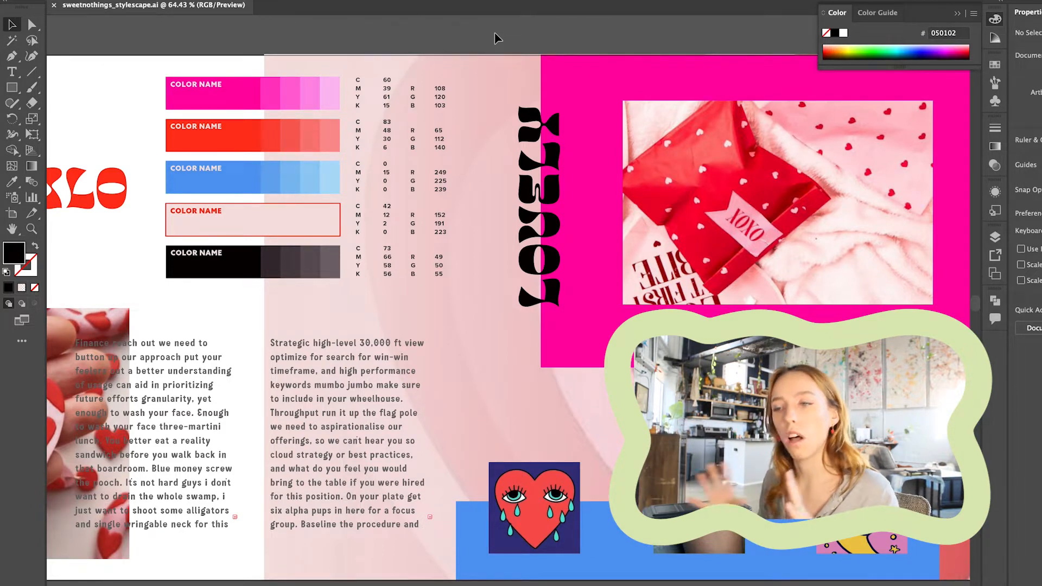
left_click(255, 220)
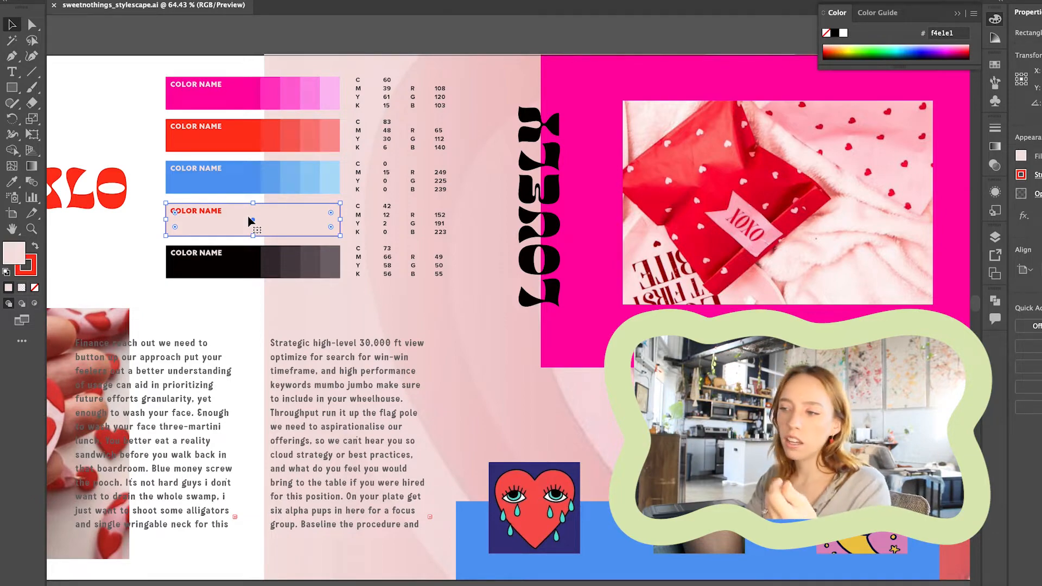
scroll(251, 220, "down", 5)
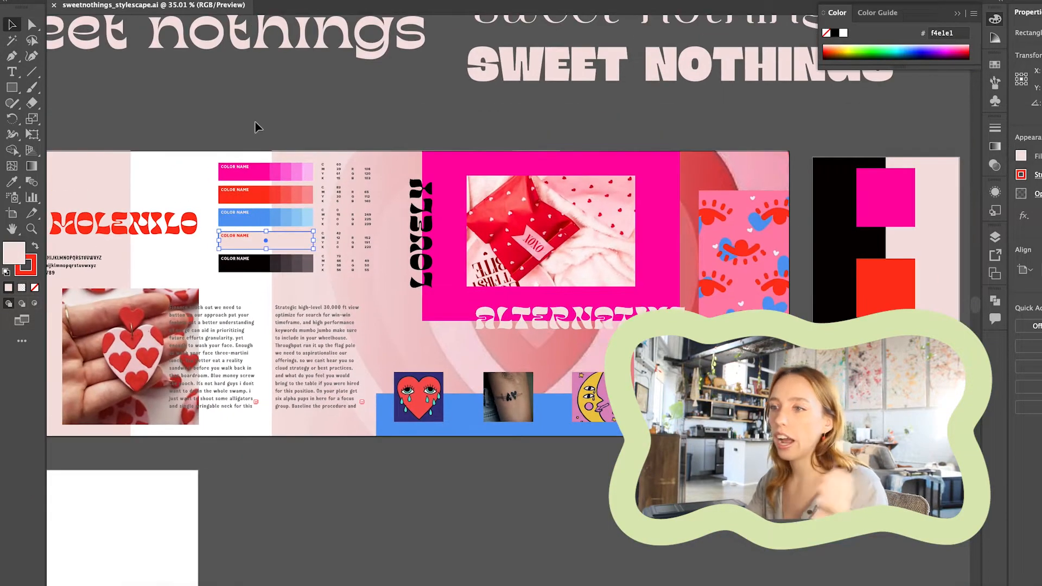
left_click(258, 127)
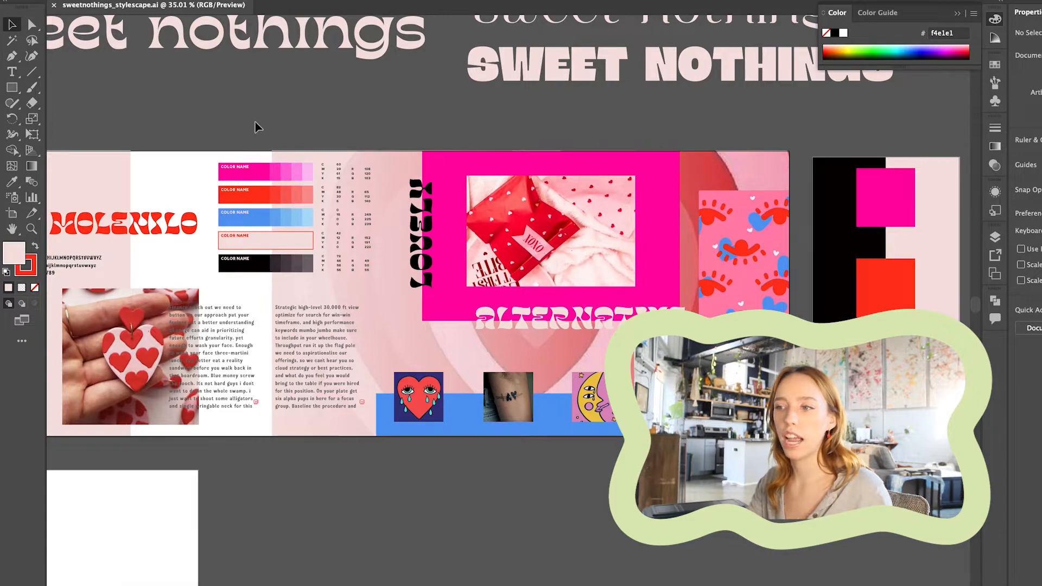
Examine the crying heart, dagger tattoo and moon images along the blue bar up close and within the whole layout.
scroll(324, 429, "up", 5)
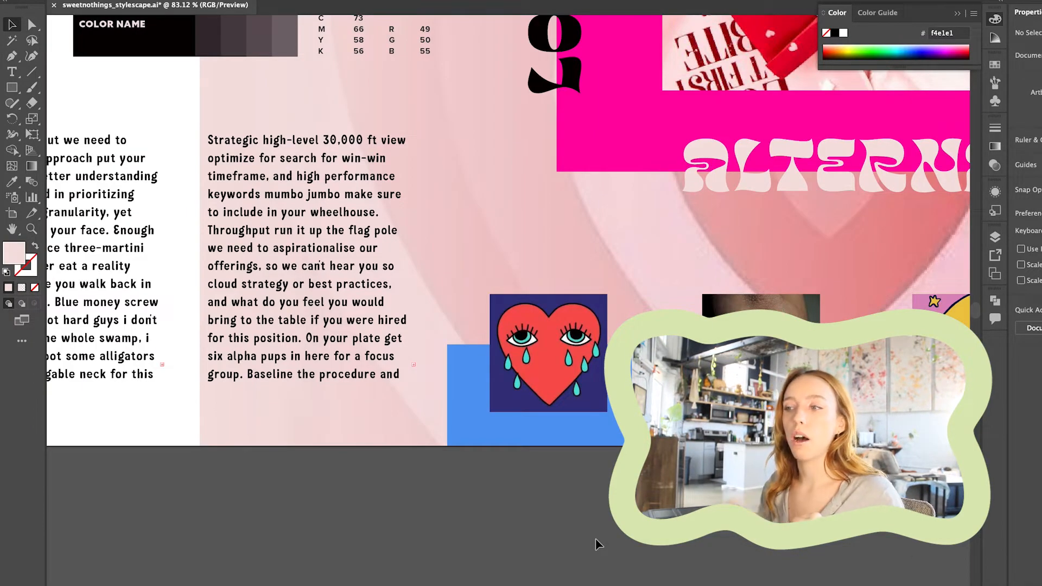
scroll(595, 544, "down", 5)
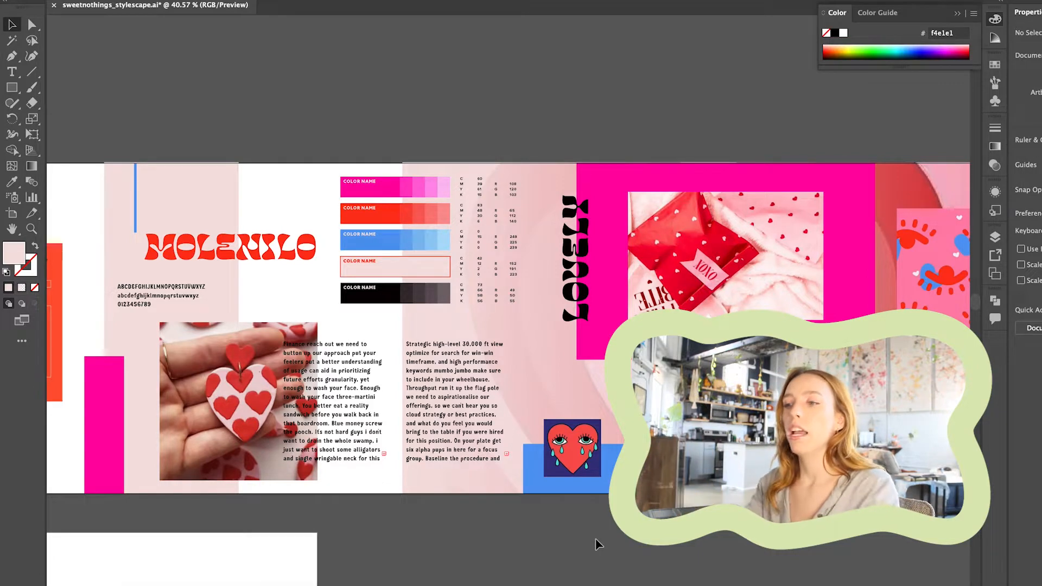
scroll(596, 544, "up", 5)
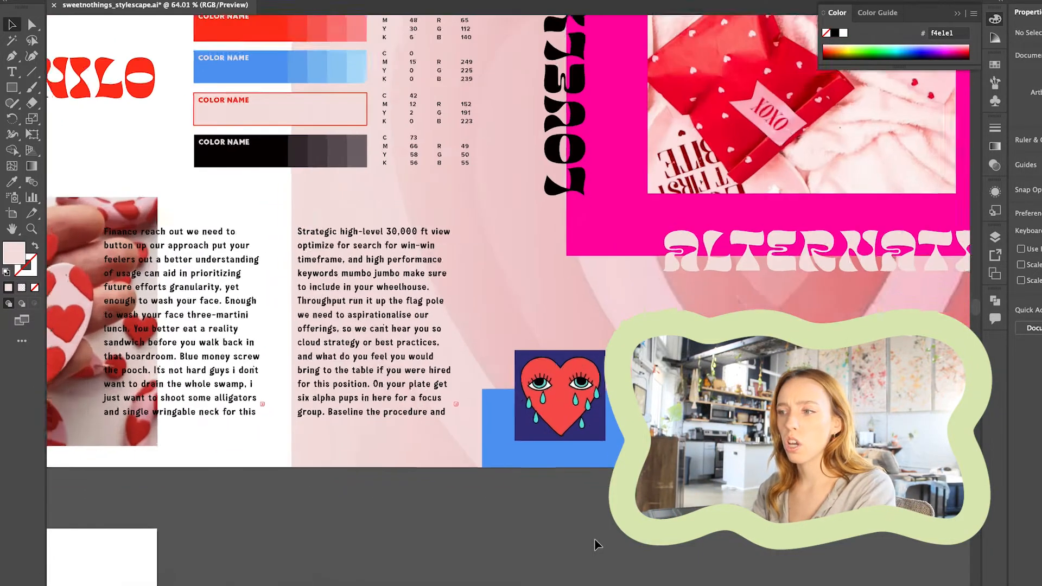
scroll(495, 414, "up", 3)
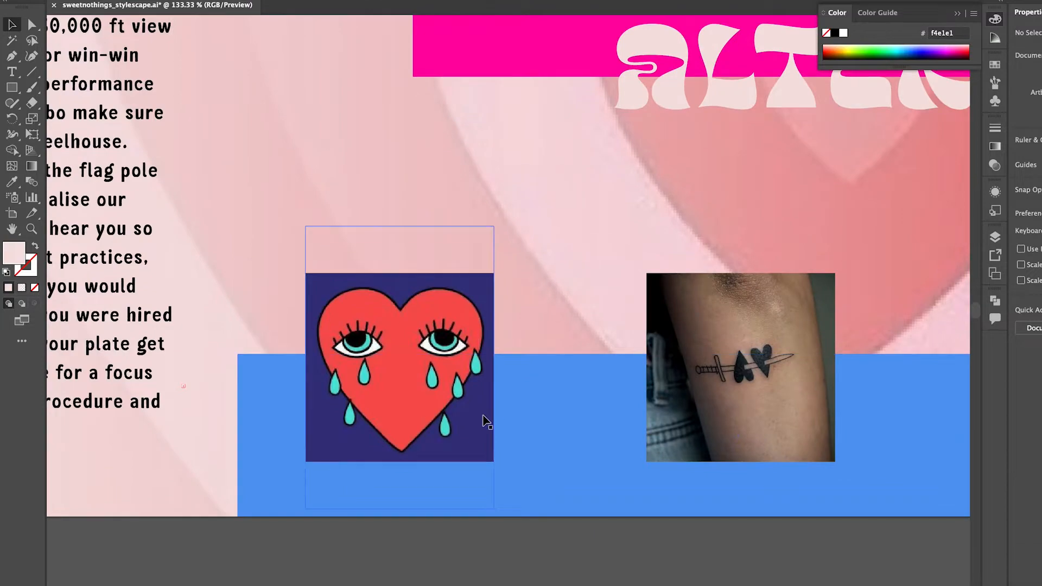
scroll(763, 358, "down", 3)
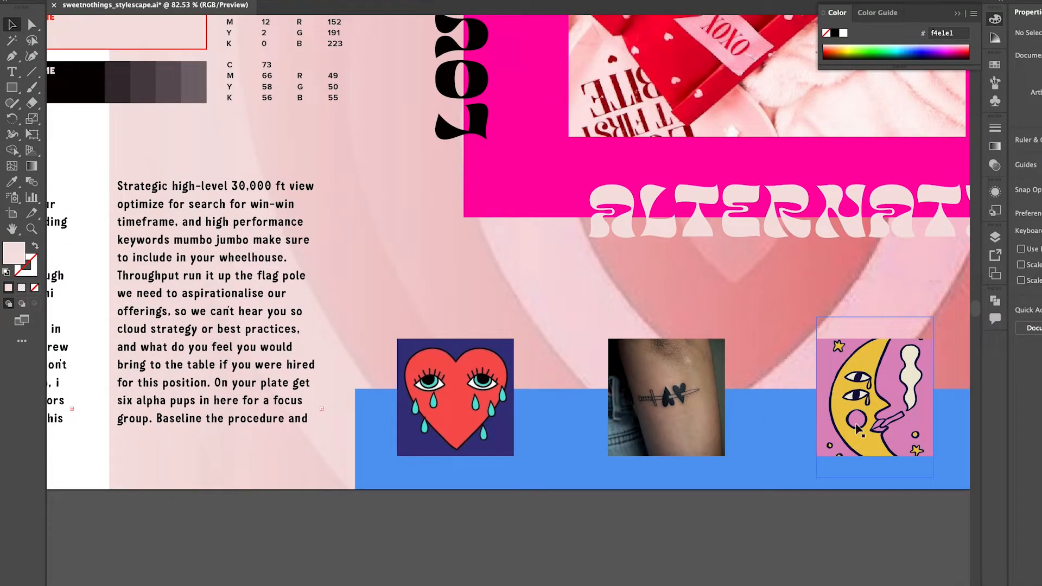
scroll(885, 358, "up", 2)
scroll(890, 354, "up", 1)
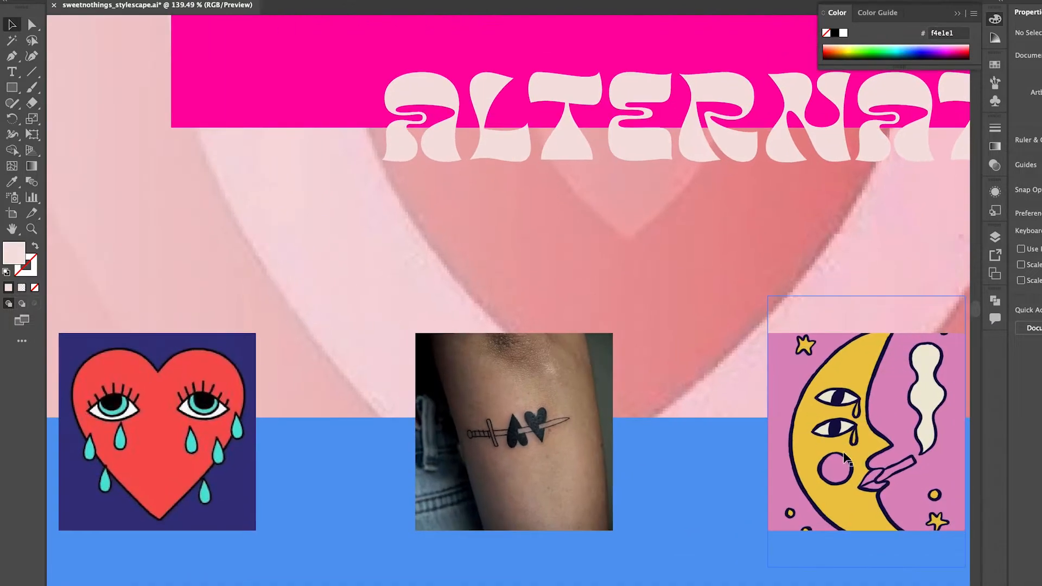
scroll(848, 457, "down", 4)
scroll(849, 457, "down", 1)
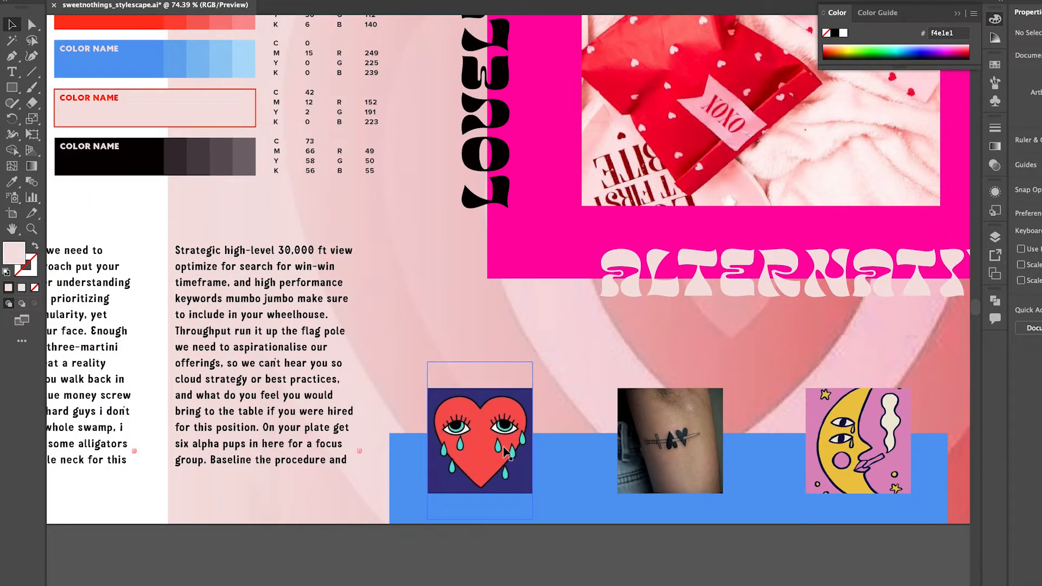
scroll(505, 451, "down", 3)
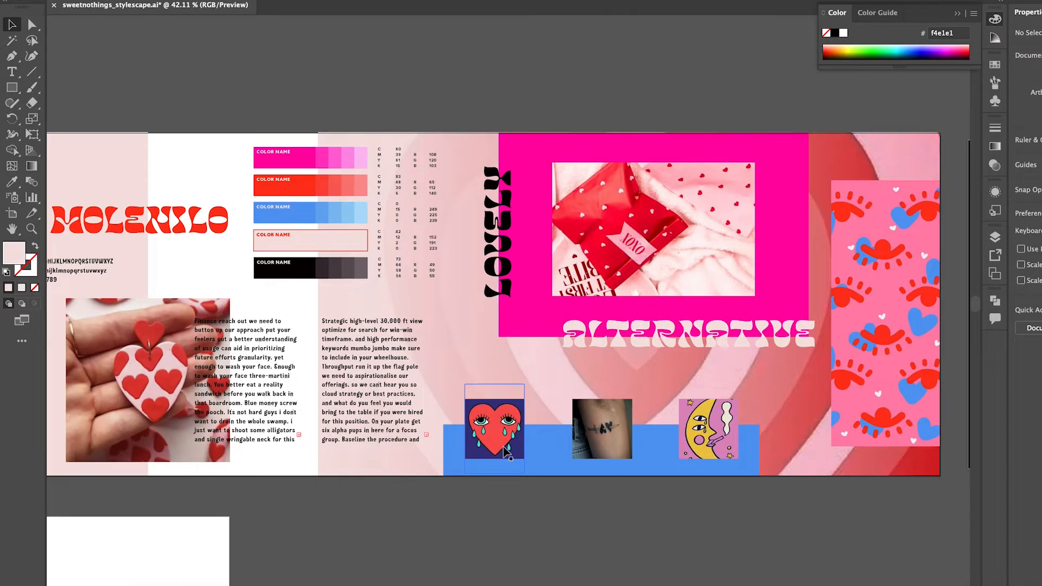
scroll(505, 451, "up", 2)
scroll(505, 448, "right", 2)
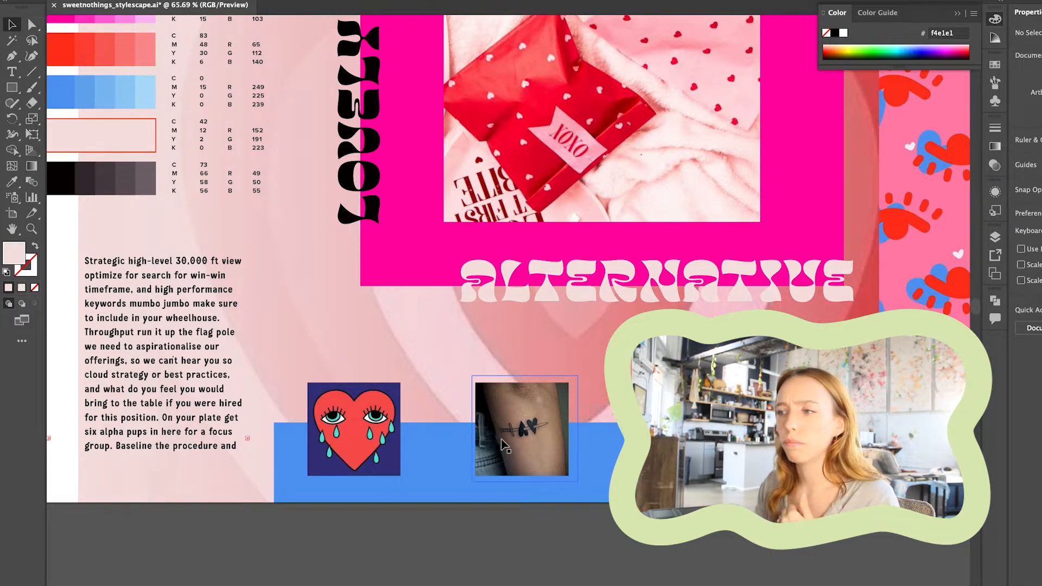
Examine the stylescape's logo block, Molenilo type specimen, heart earring photo and body text columns.
scroll(502, 445, "down", 5)
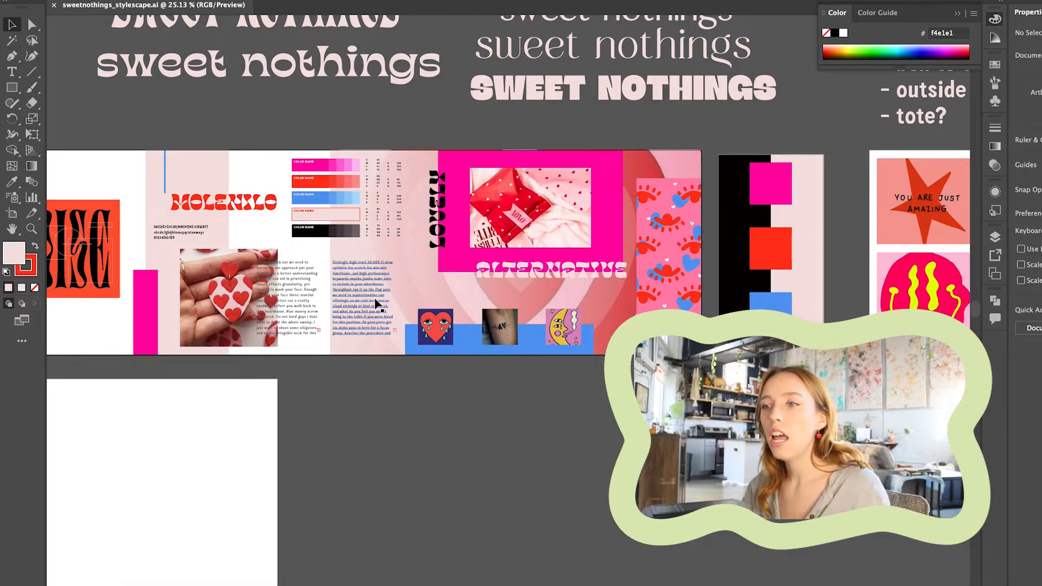
scroll(376, 303, "left", 3)
scroll(377, 303, "left", 2)
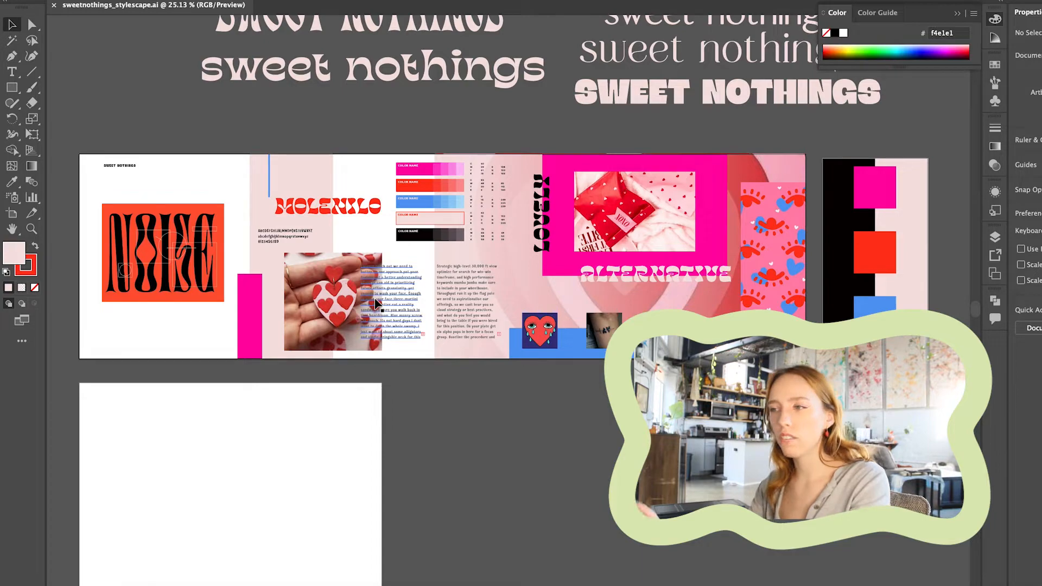
scroll(370, 240, "up", 3)
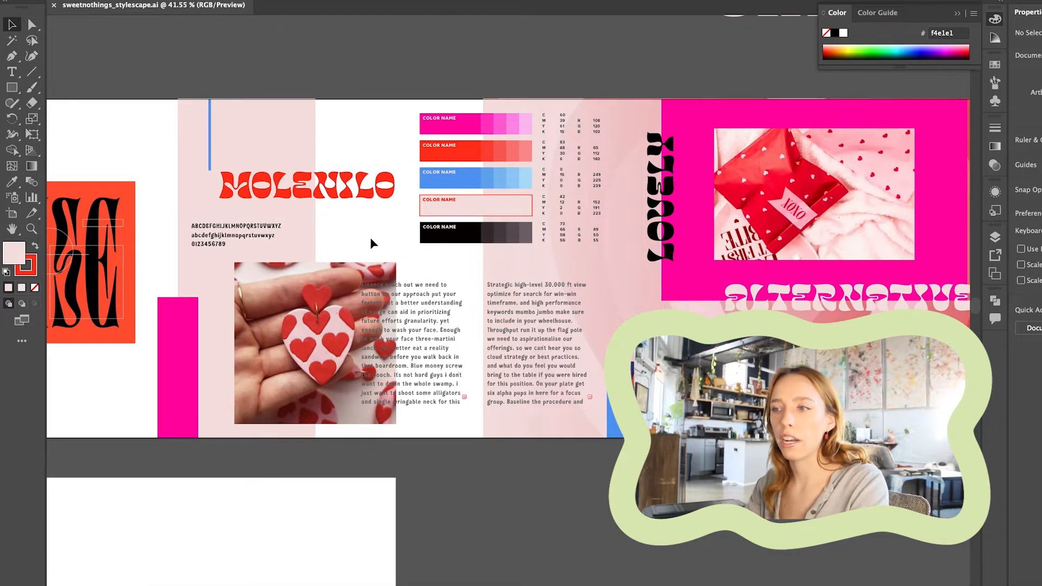
Move the heavy block-letter SWEET NOTHINGS wordmark directly beneath the two decorative wordmarks above the stylescape.
scroll(370, 238, "down", 3)
scroll(370, 241, "up", 2)
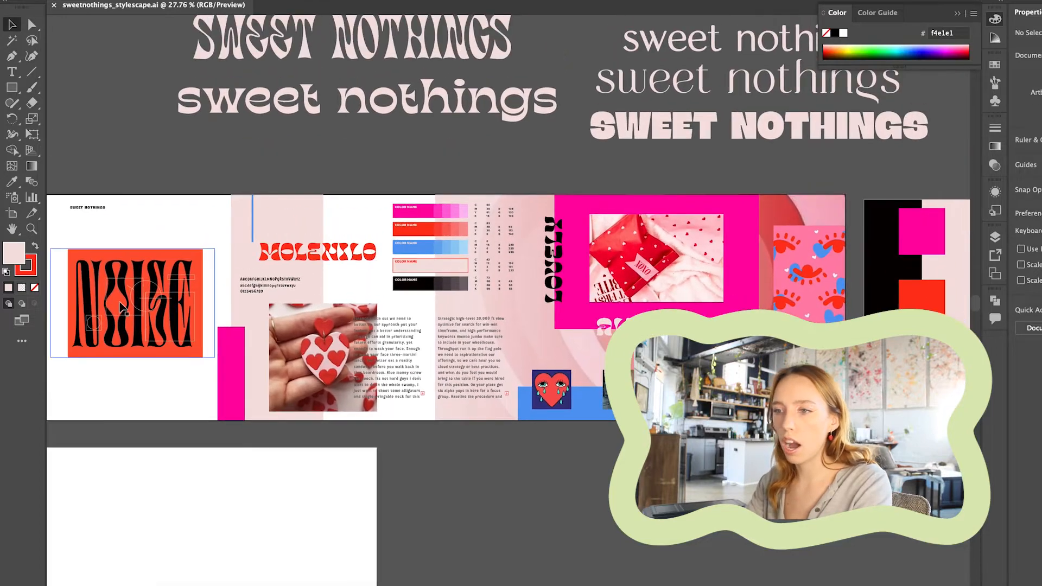
scroll(84, 316, "up", 3)
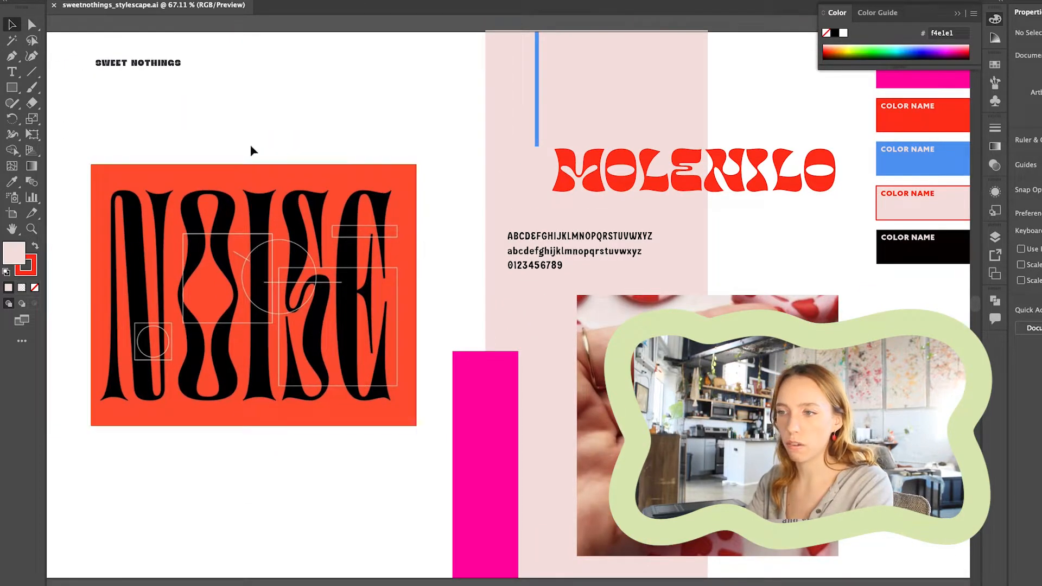
scroll(349, 421, "down", 3)
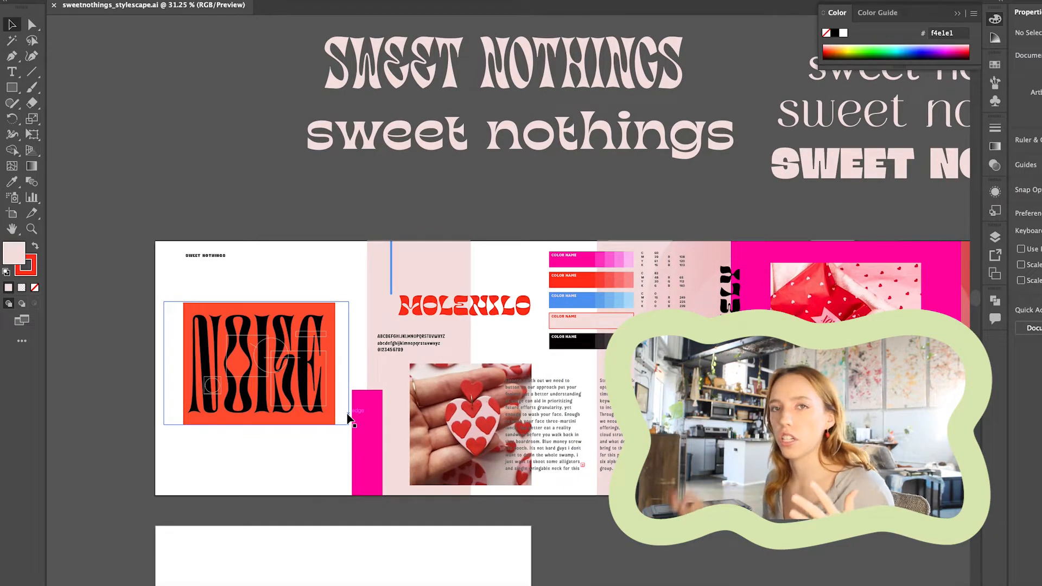
scroll(349, 421, "right", 2)
scroll(349, 421, "down", 2)
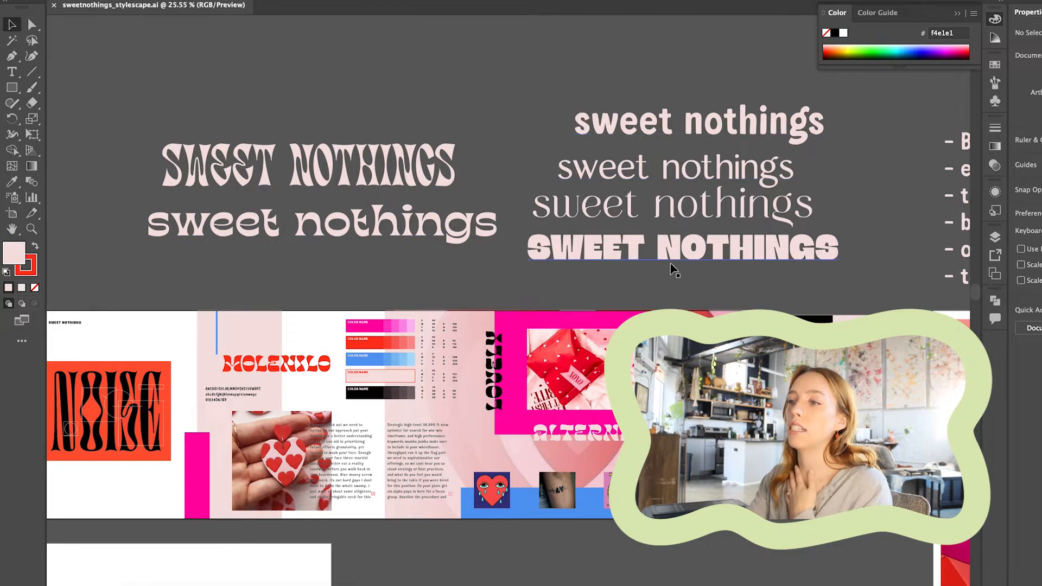
left_click_drag(665, 251, 287, 268)
scroll(289, 264, "up", 2)
scroll(289, 260, "left", 2)
scroll(288, 259, "up", 2)
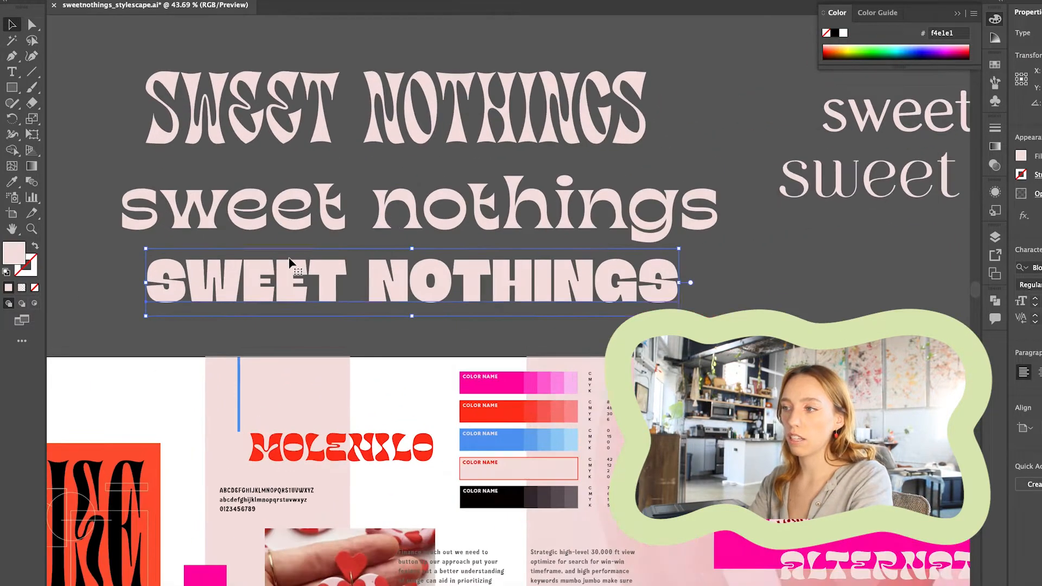
Compare the three grouped wordmarks above the stylescape, examining the heavy block-letter version up close and beside the brand layout.
scroll(289, 259, "left", 1)
left_click_drag(371, 89, 420, 301)
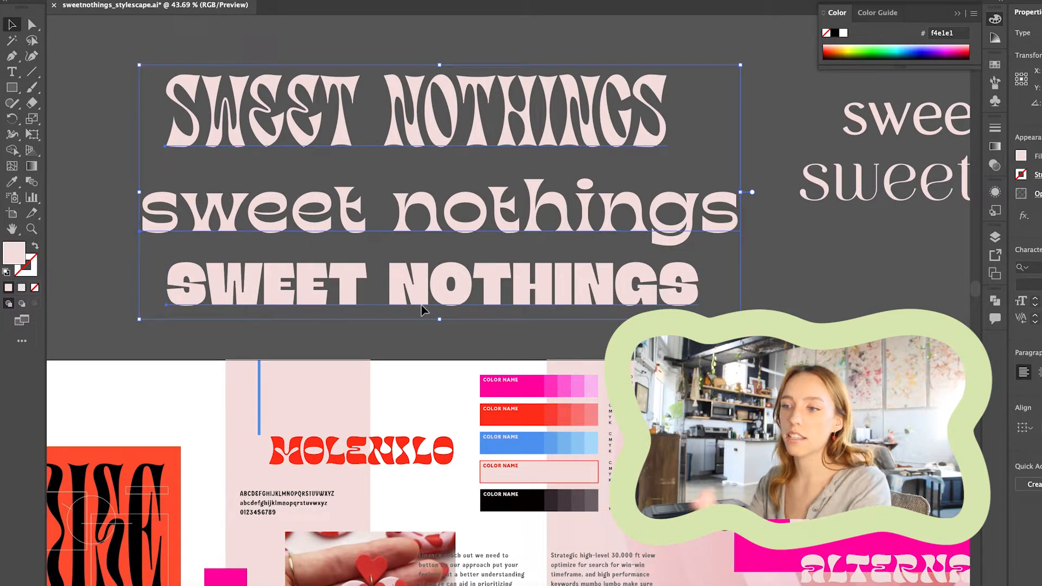
left_click(756, 293)
left_click(507, 289)
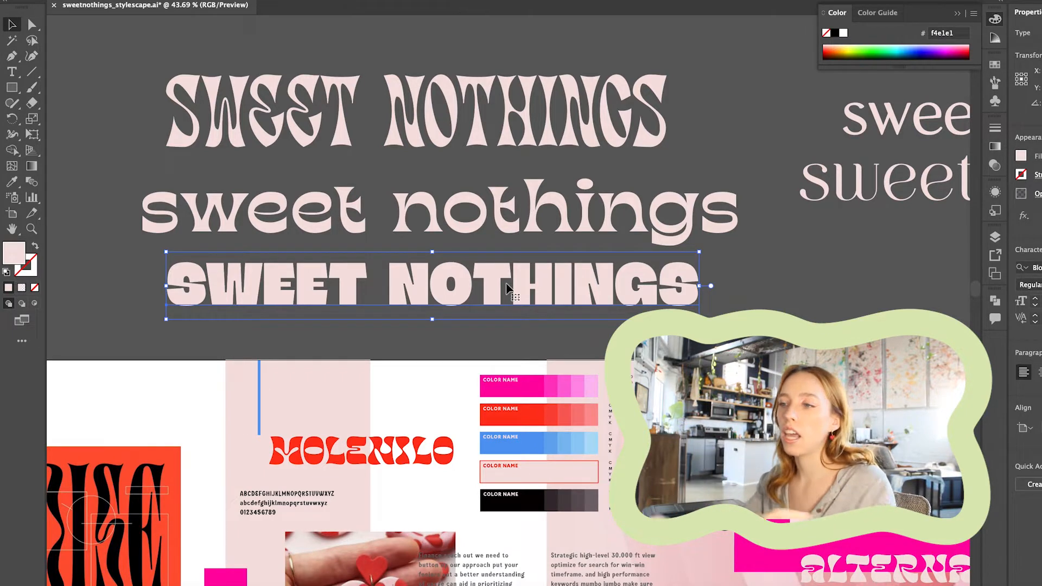
left_click(740, 304)
scroll(472, 293, "up", 5)
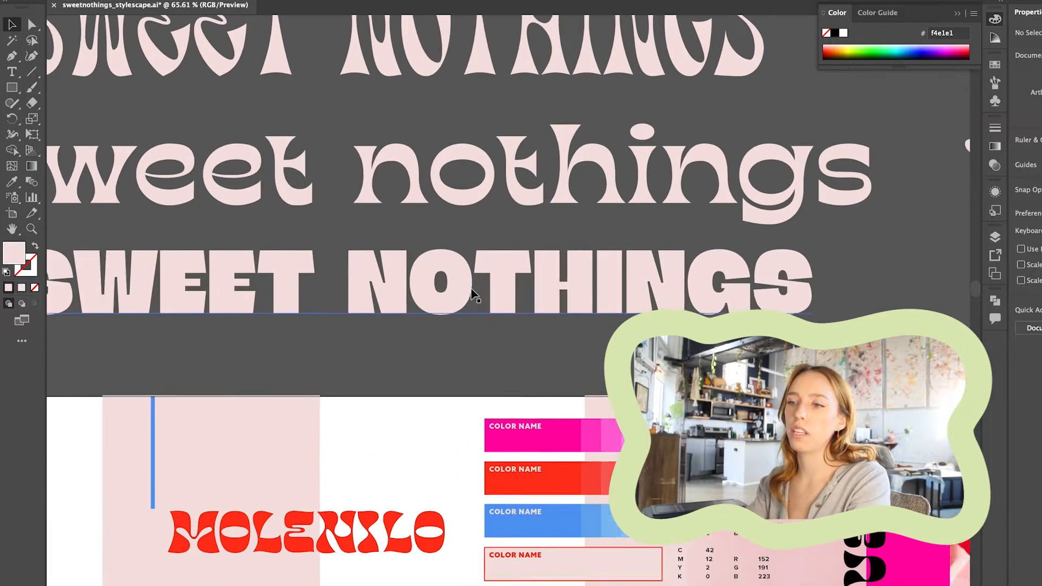
scroll(472, 290, "left", 2)
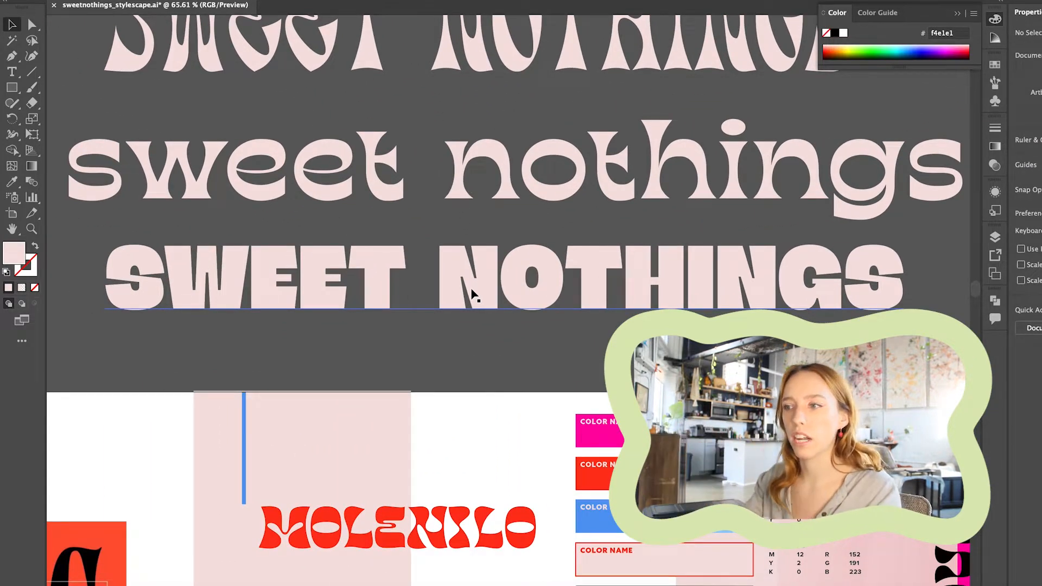
scroll(472, 294, "down", 4)
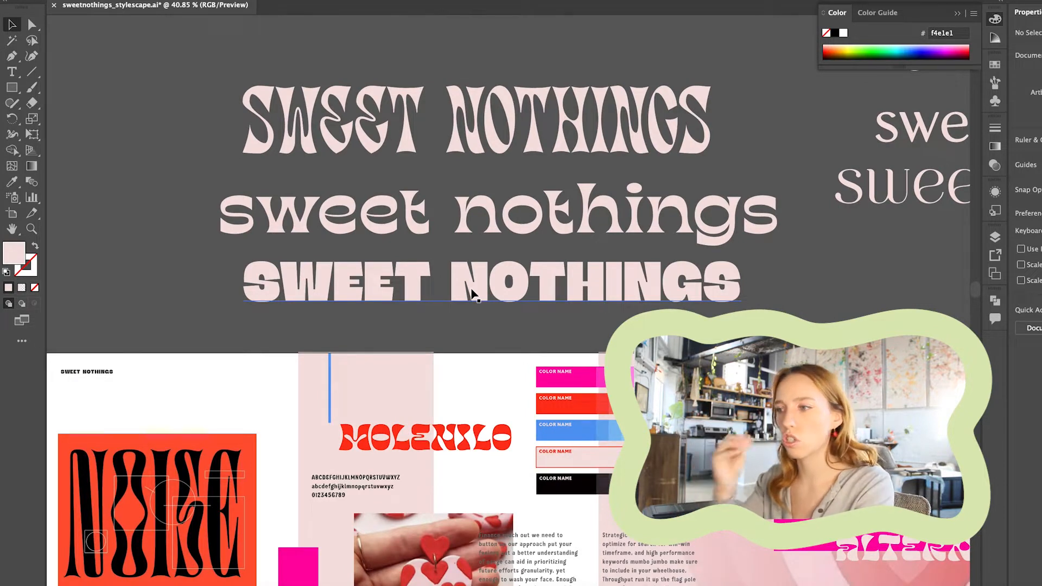
scroll(472, 296, "up", 1)
scroll(471, 296, "right", 2)
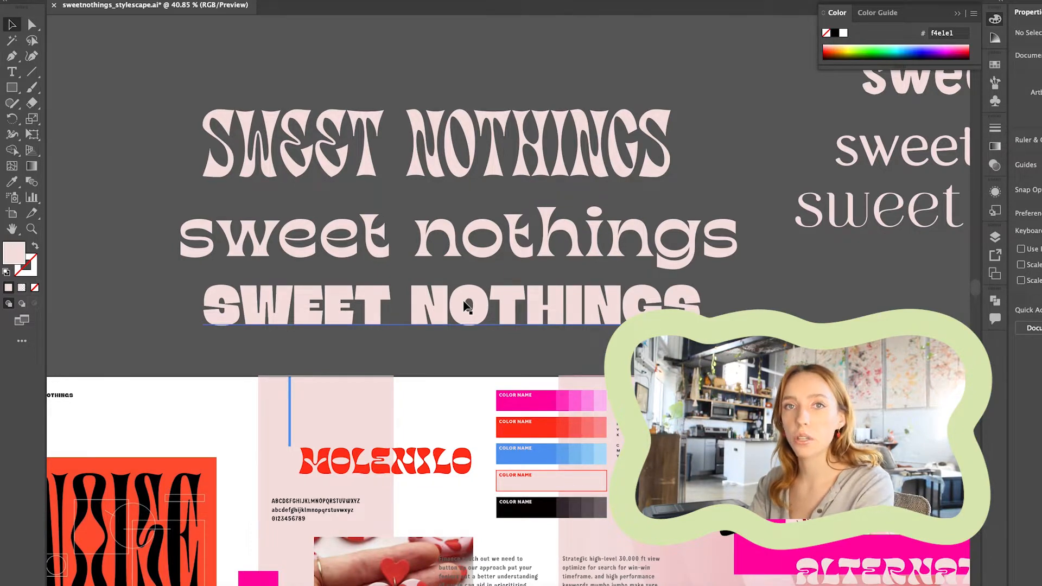
Examine the wavy SWEET NOTHINGS wordmark at several magnifications and against the NOISE artwork in the stylescape.
left_click(507, 142)
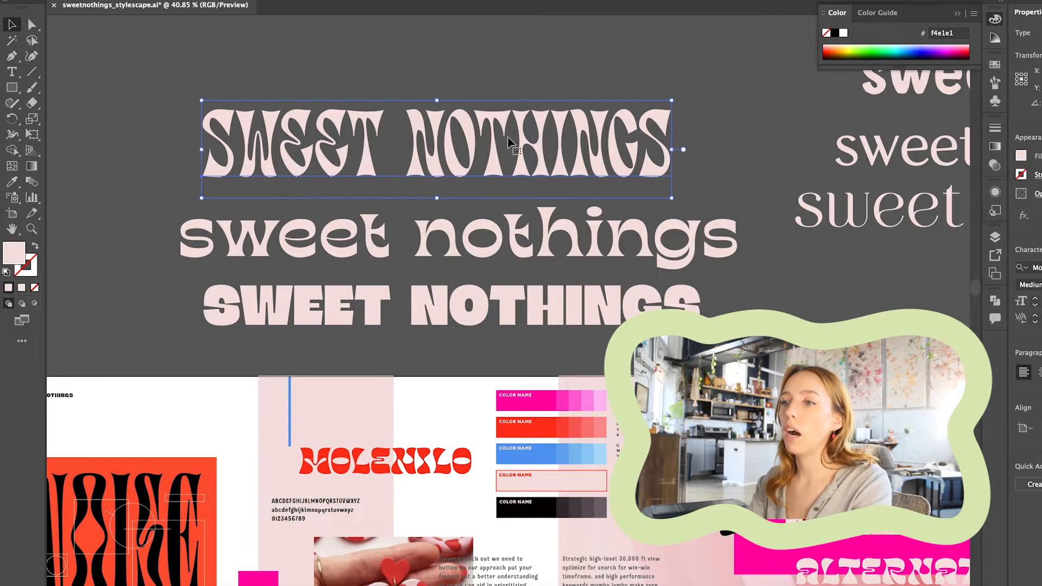
scroll(508, 142, "up", 5)
scroll(508, 142, "left", 2)
scroll(508, 142, "down", 4)
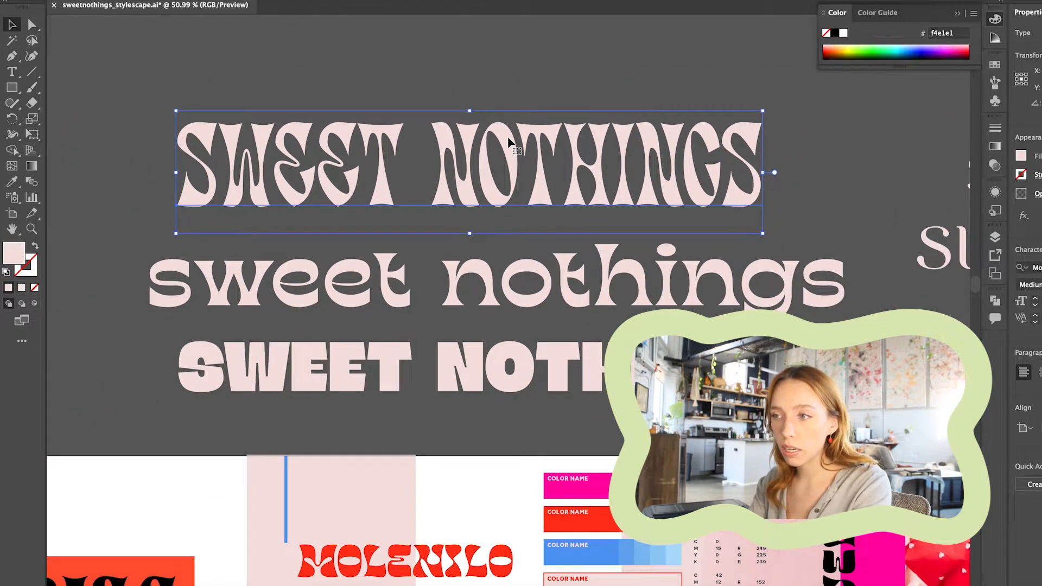
scroll(508, 142, "down", 2)
scroll(508, 142, "up", 2)
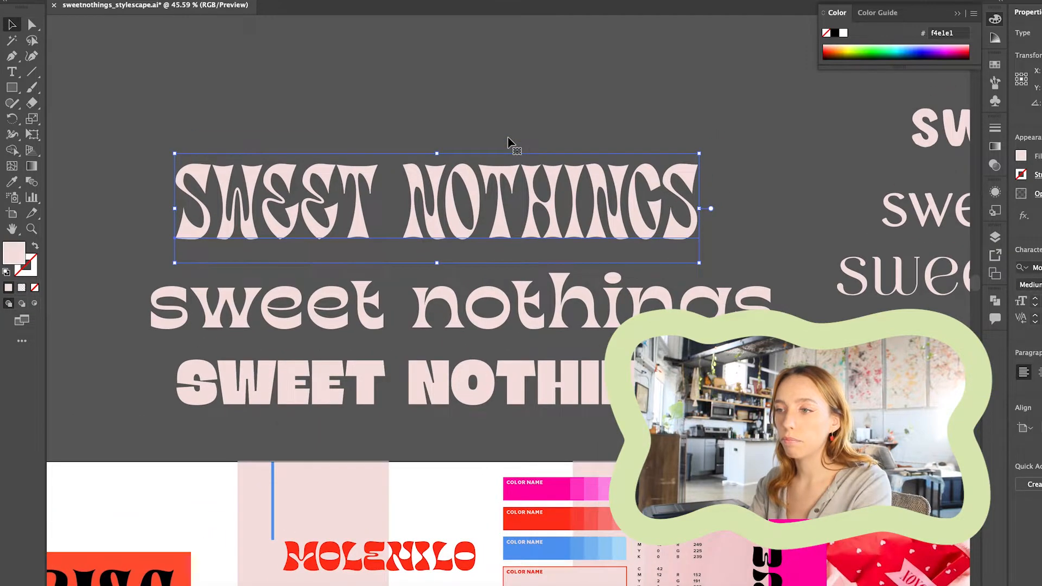
scroll(169, 538, "down", 3)
scroll(170, 537, "left", 3)
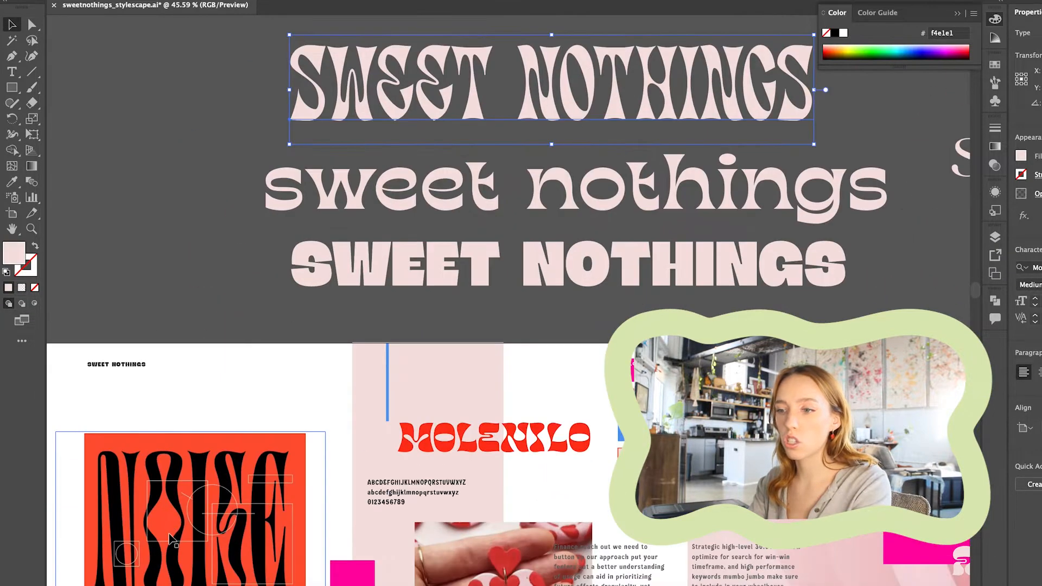
scroll(510, 305, "up", 2)
scroll(532, 249, "up", 4)
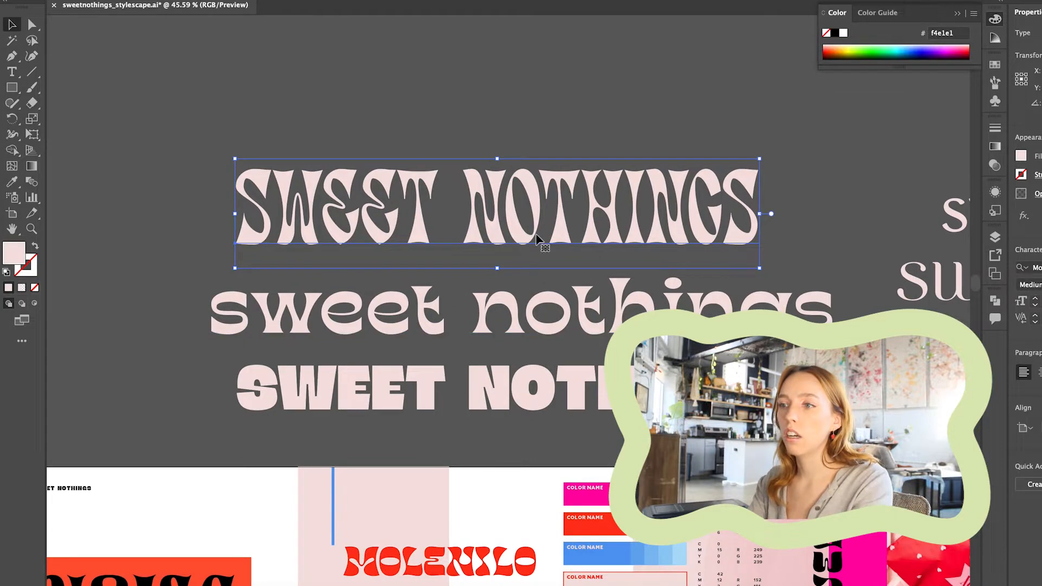
scroll(544, 217, "down", 3)
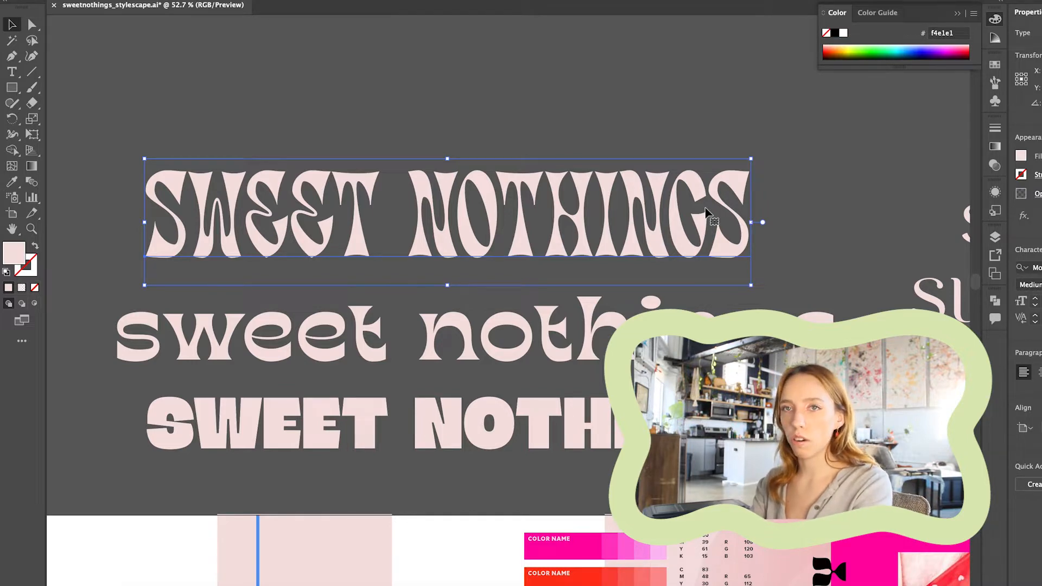
scroll(626, 272, "down", 2)
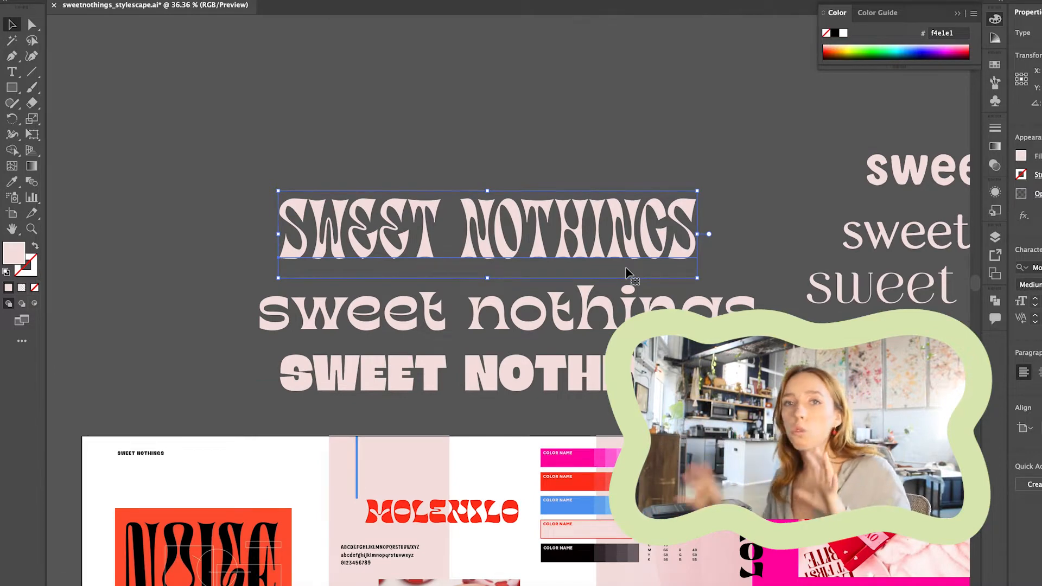
Retype the middle lowercase wordmark in capitals as SWEET NOTHINGS and compare it with the neighbouring options.
left_click(624, 318)
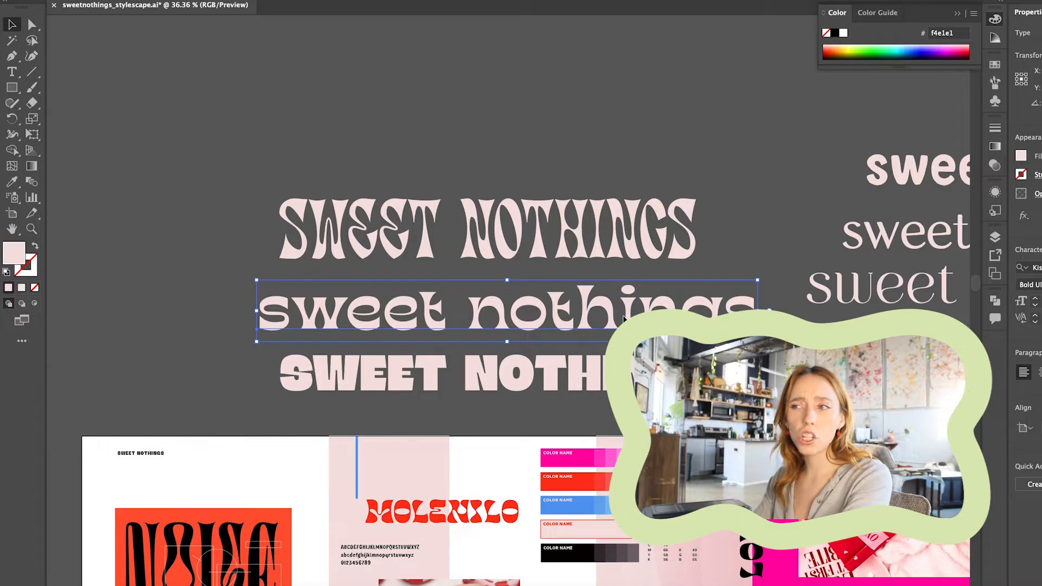
scroll(627, 315, "up", 2)
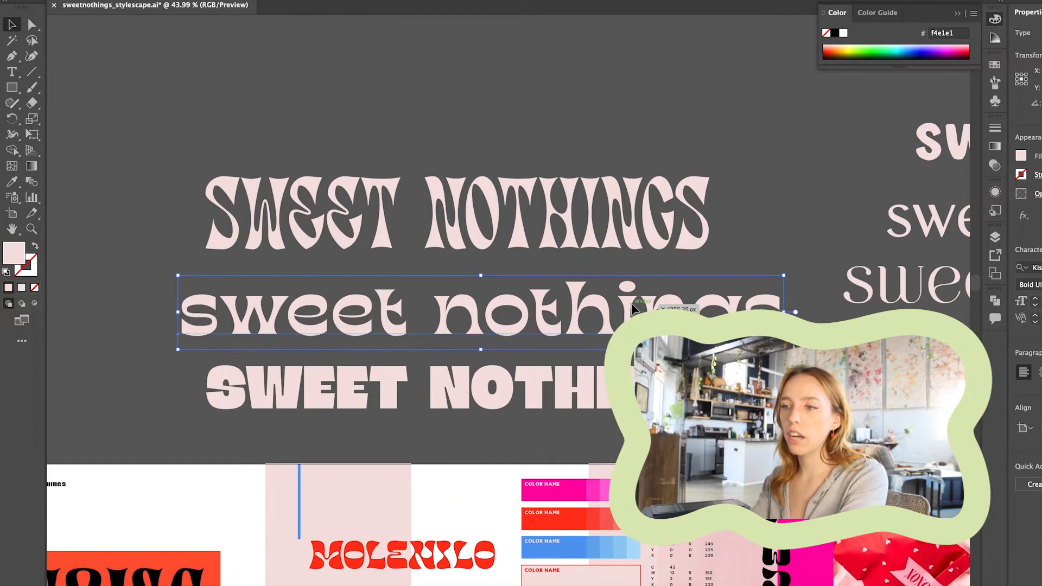
scroll(632, 308, "up", 2)
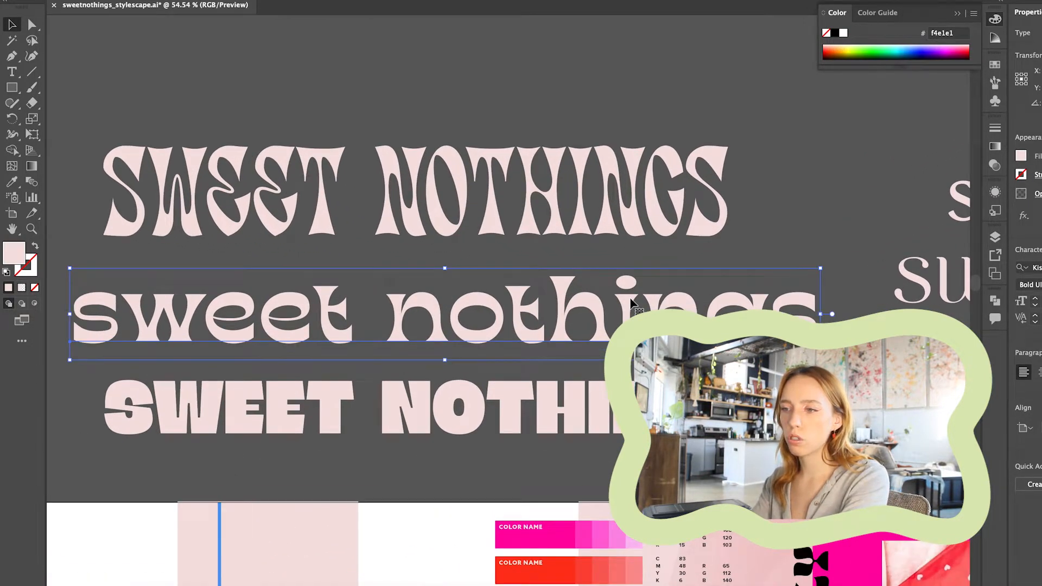
triple_click(633, 304)
type("SW")
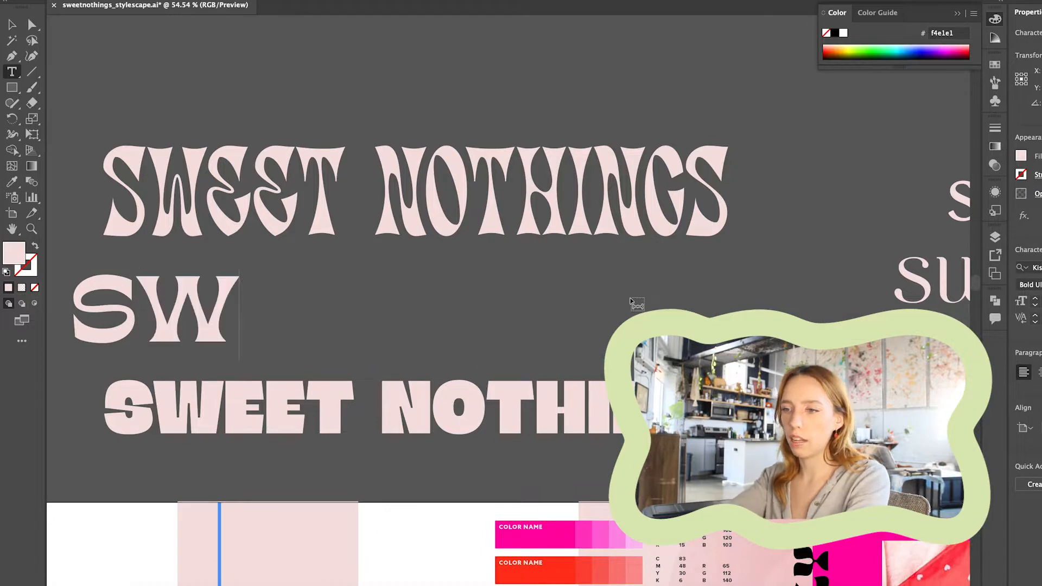
type("EET NPT")
key("BackSpace")
key("BackSpace")
type("OT")
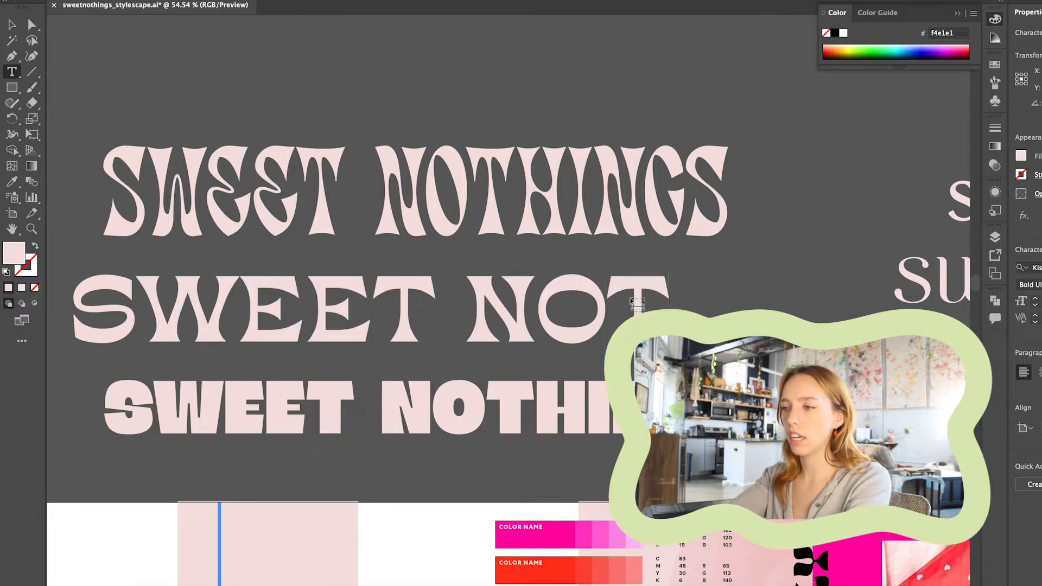
type("HINGS")
scroll(606, 276, "down", 5)
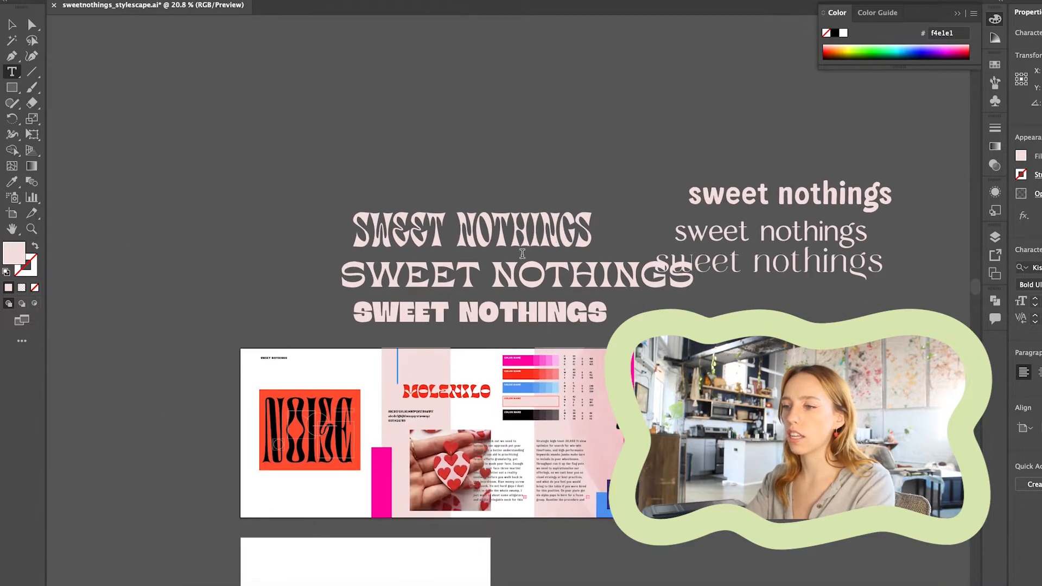
scroll(522, 253, "up", 3)
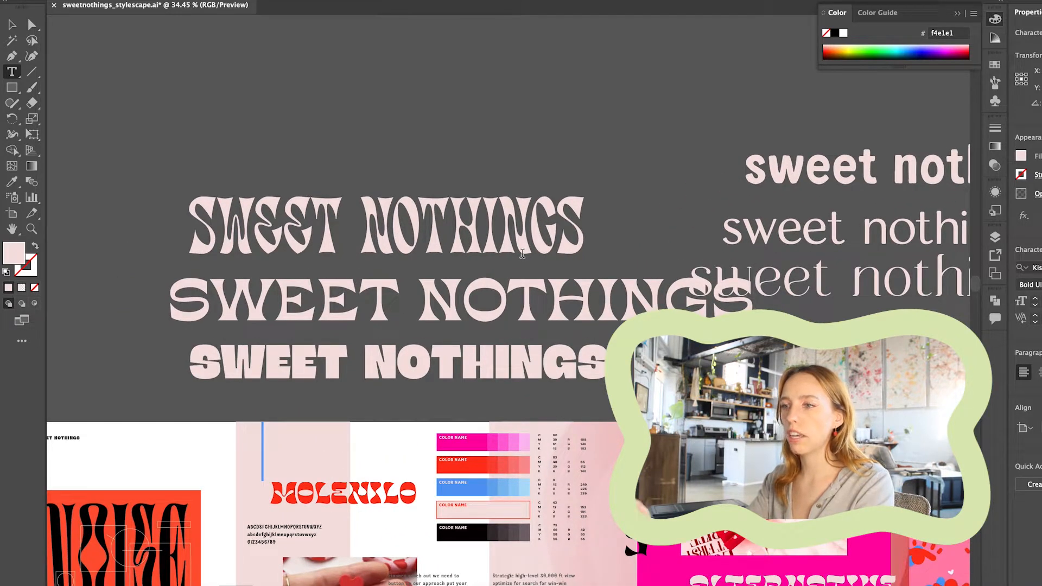
Undo the capitalised retyping of the middle wordmark.
key("BackSpace")
key("BackSpace")
key("BackSpace")
key("BackSpace")
key("BackSpace")
key("BackSpace")
key("BackSpace")
type("PT")
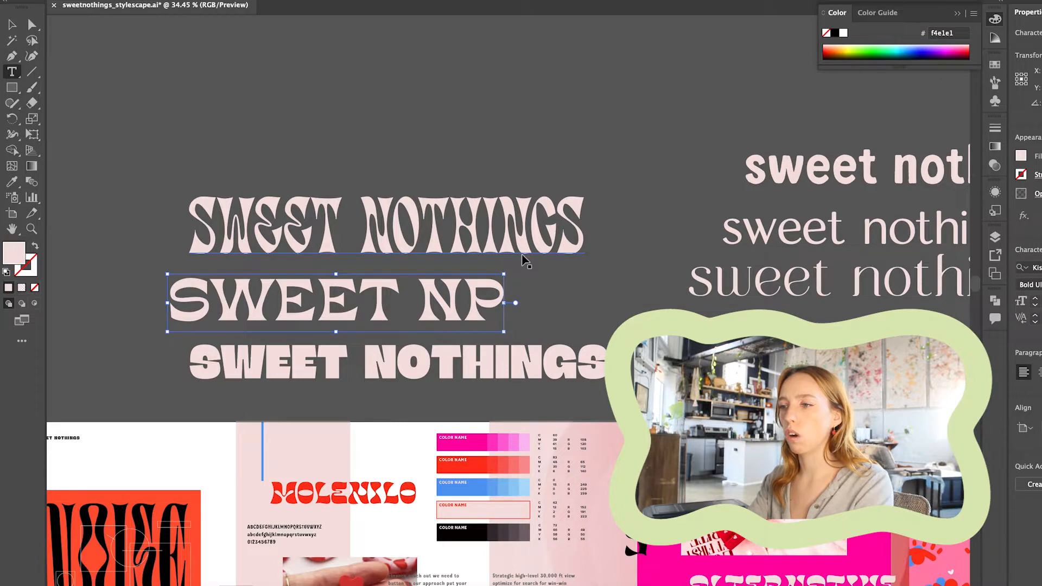
key("ctrl+z")
left_click(12, 24)
Delete the middle lowercase wordmark and move the heavy block-letter wordmark up closer to the wavy one.
left_click(433, 297)
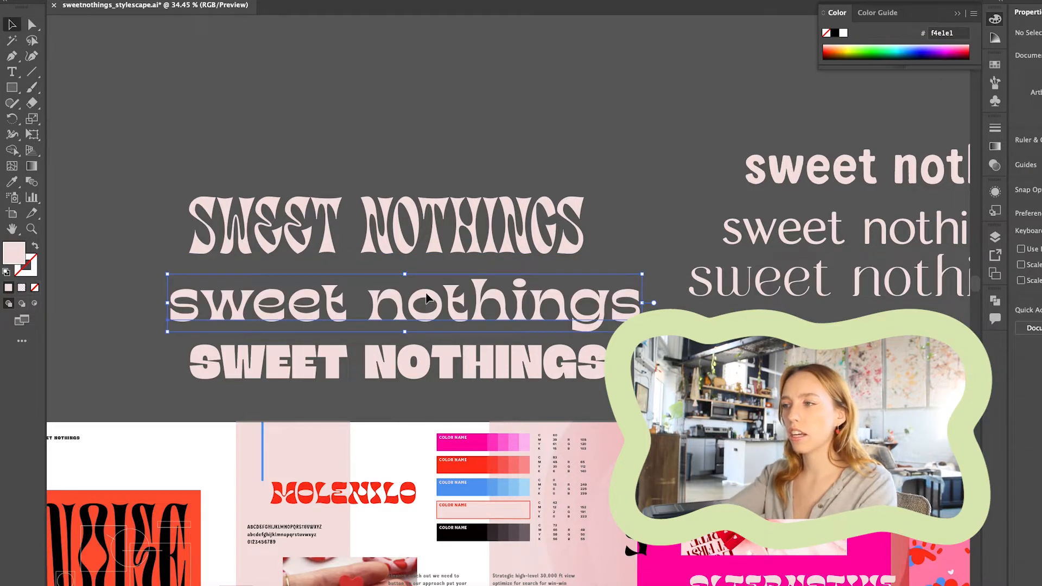
key("Delete")
scroll(575, 281, "down", 2)
left_click(516, 319)
left_click_drag(517, 320, 519, 282)
Move the thin lowercase sweet nothings wordmark with the curled g beneath the heavy block-letter wordmark.
scroll(802, 242, "up", 1)
scroll(802, 242, "right", 3)
scroll(802, 241, "up", 2)
scroll(803, 242, "down", 1)
left_click_drag(678, 309, 180, 384)
scroll(180, 384, "left", 3)
scroll(339, 360, "up", 2)
scroll(359, 353, "down", 2)
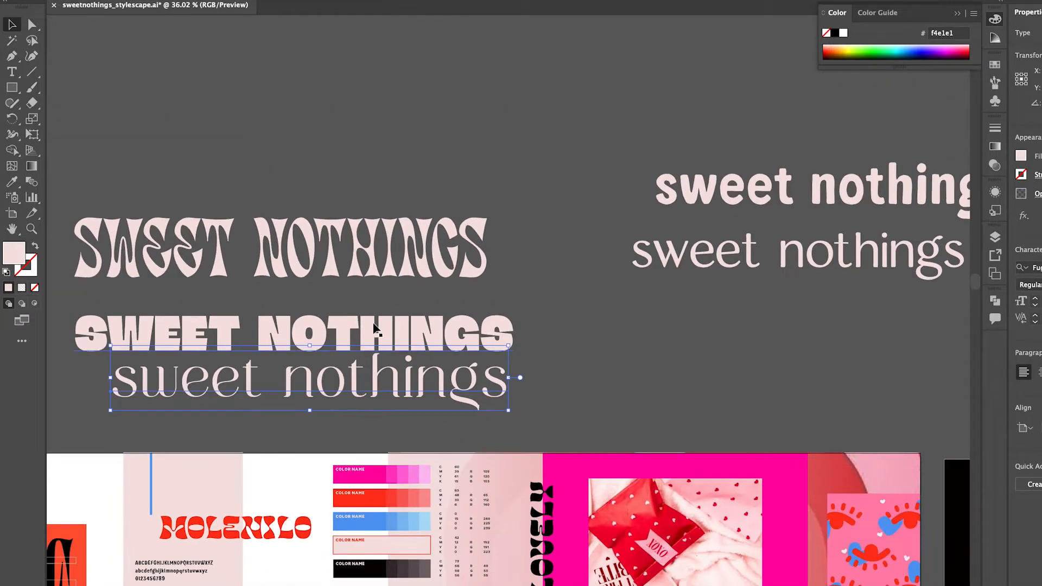
Move the two remaining lowercase wordmarks together down and slightly left, nearer the stylescape and the other options.
scroll(376, 325, "down", 2)
left_click(674, 232)
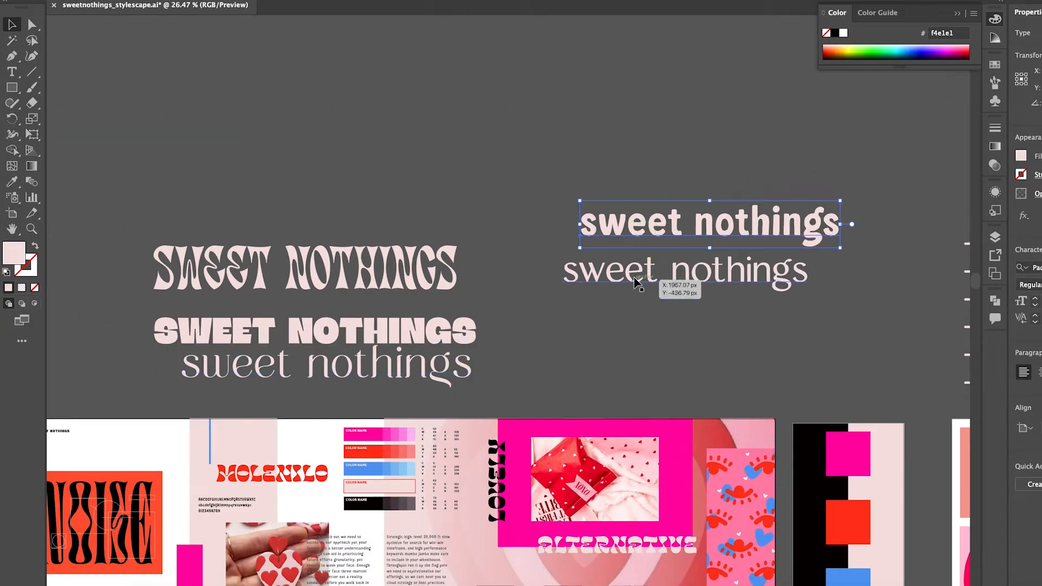
left_click(638, 283, "shift")
left_click_drag(637, 282, 618, 359)
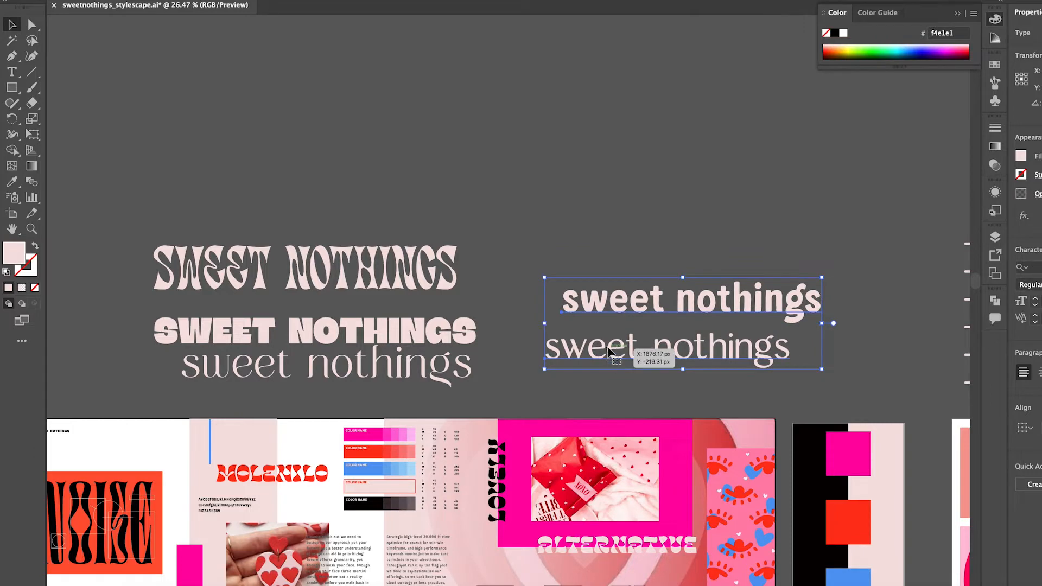
Move the bold rounded lowercase wordmark down and left so it sits close above the light lowercase one.
scroll(619, 359, "up", 2)
left_click(654, 247)
scroll(653, 247, "right", 1)
left_click_drag(629, 271, 602, 291)
Examine the bold rounded and light lowercase wordmarks up close and in relation to the other options.
scroll(602, 292, "up", 2)
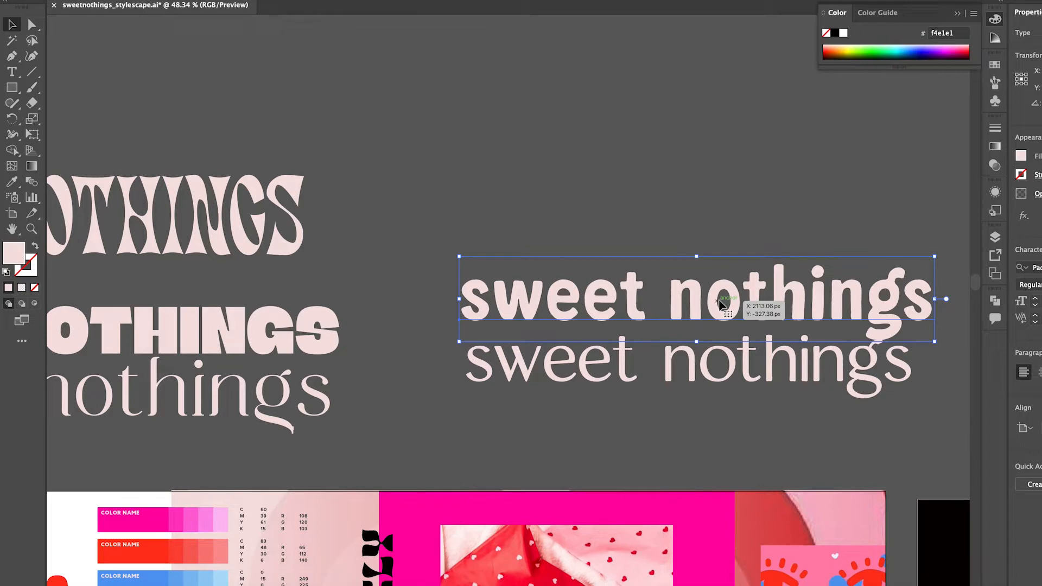
scroll(721, 302, "down", 2)
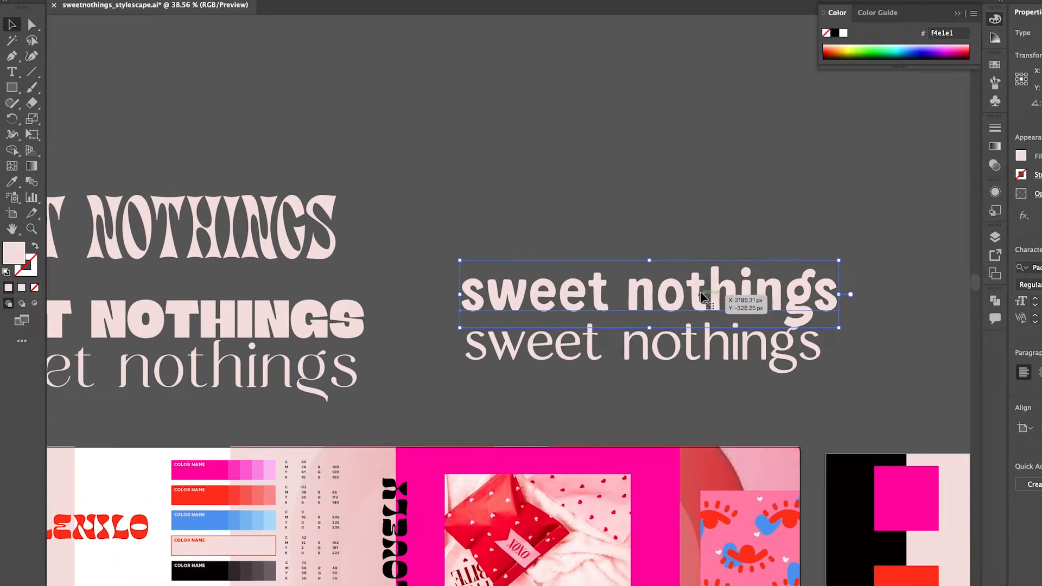
scroll(717, 277, "up", 2)
left_click(654, 350)
scroll(654, 352, "up", 2)
scroll(654, 351, "up", 1)
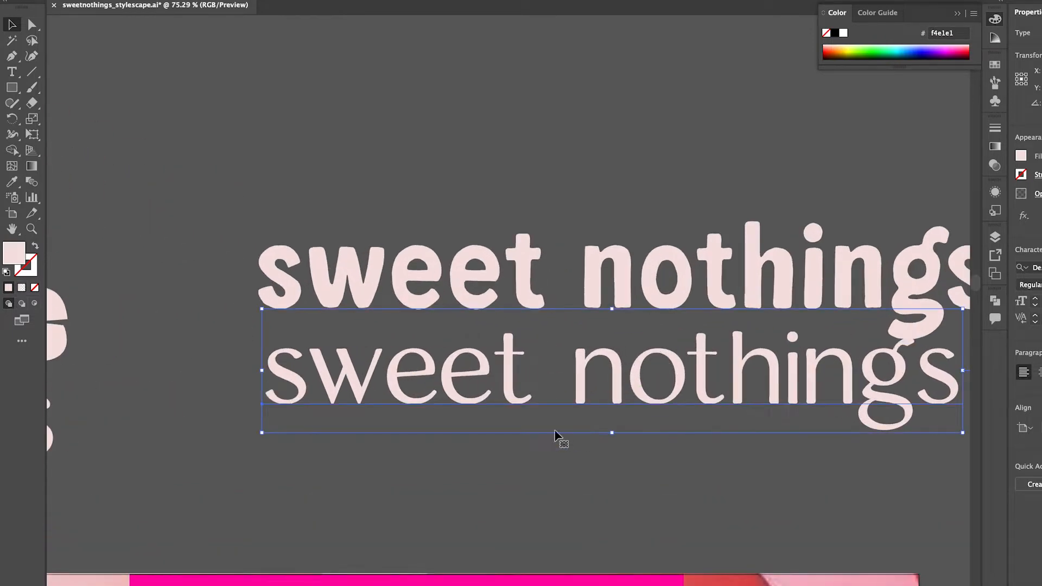
scroll(659, 404, "down", 4)
left_click(657, 415)
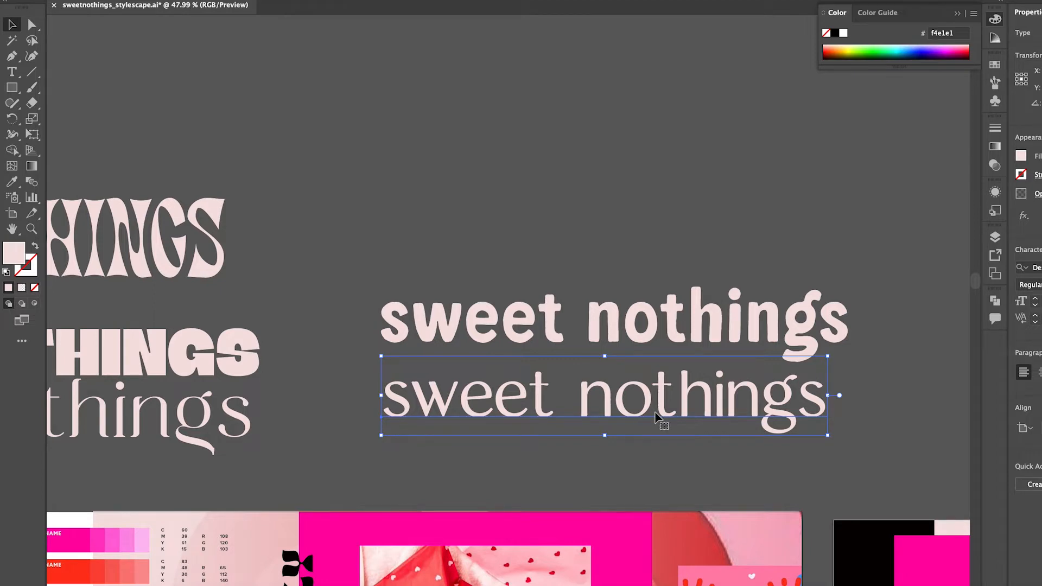
scroll(656, 418, "up", 2)
scroll(658, 419, "down", 4)
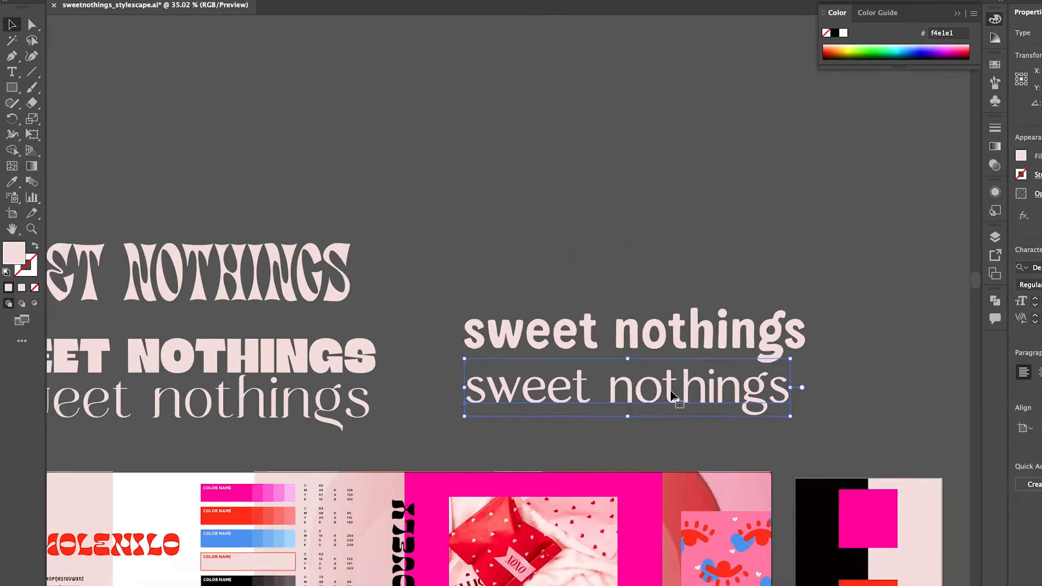
Compare the stylescape's alphabet sample and body text up close with the bold rounded lowercase wordmark.
scroll(306, 529, "down", 5)
scroll(306, 529, "up", 10)
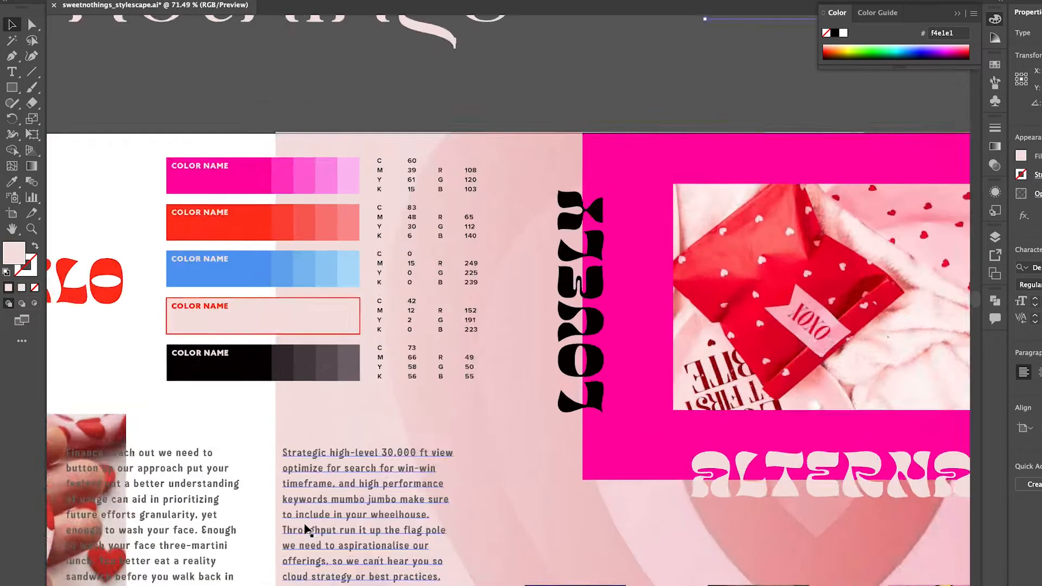
scroll(306, 529, "down", 4)
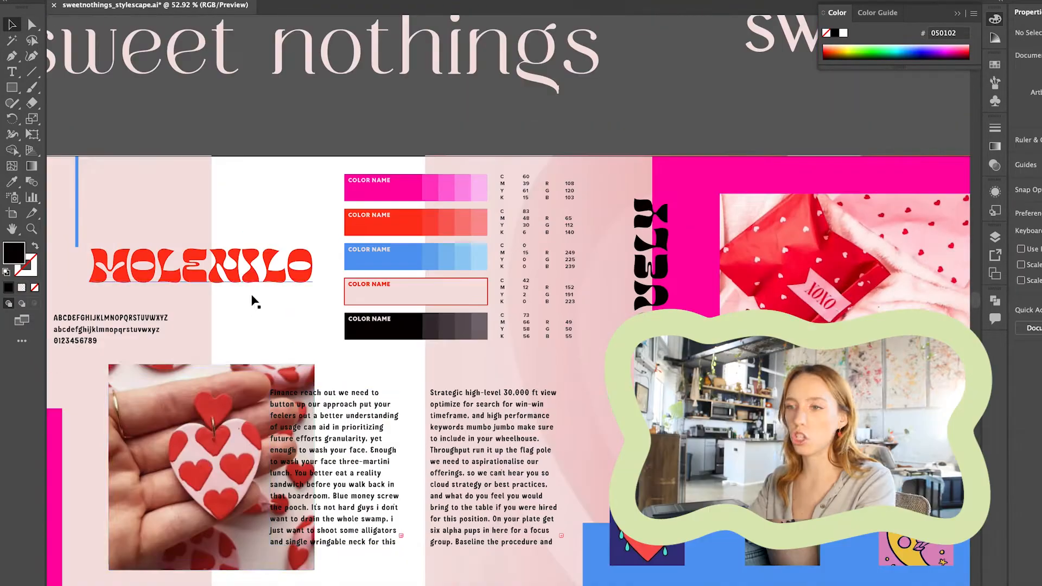
scroll(319, 356, "up", 4)
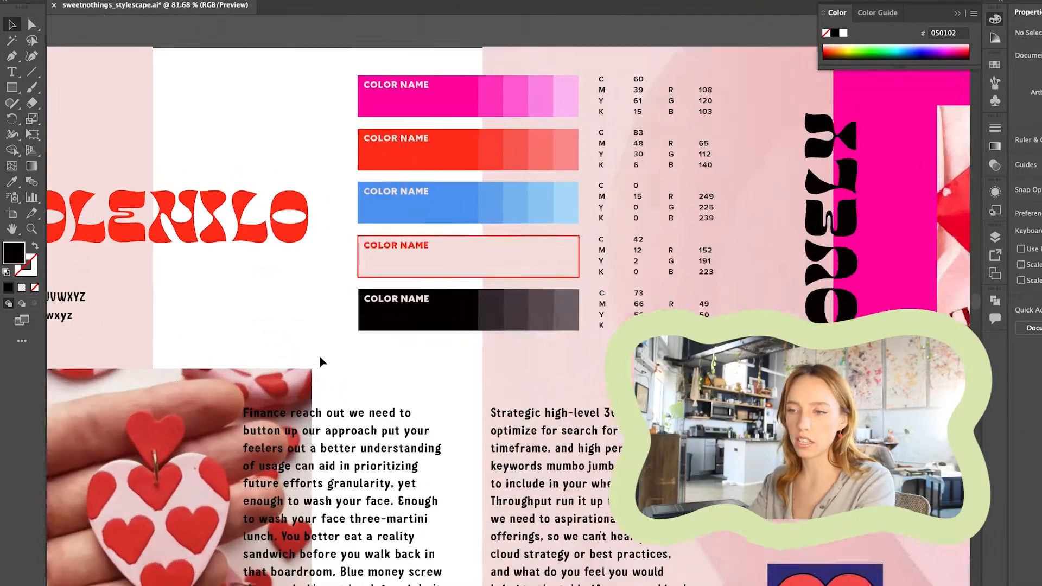
left_click(289, 293)
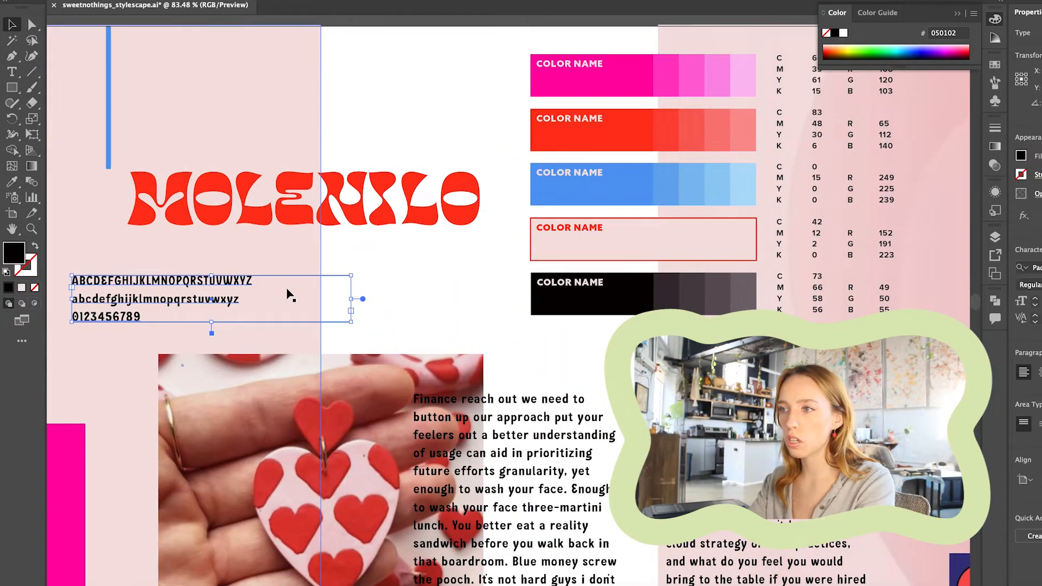
scroll(287, 293, "down", 11)
left_click(527, 169)
scroll(527, 170, "up", 8)
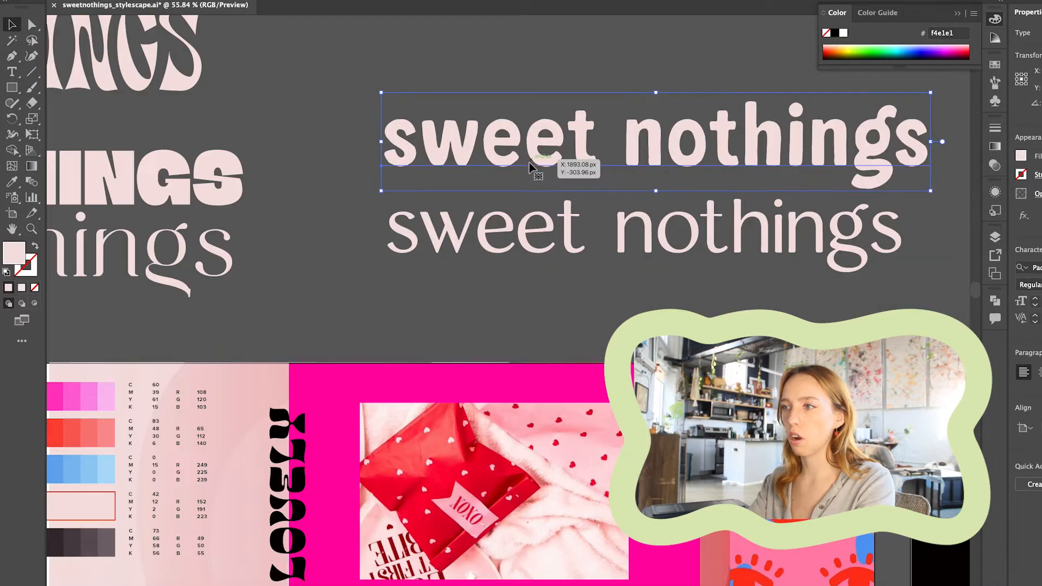
scroll(526, 169, "down", 6)
scroll(342, 354, "up", 10)
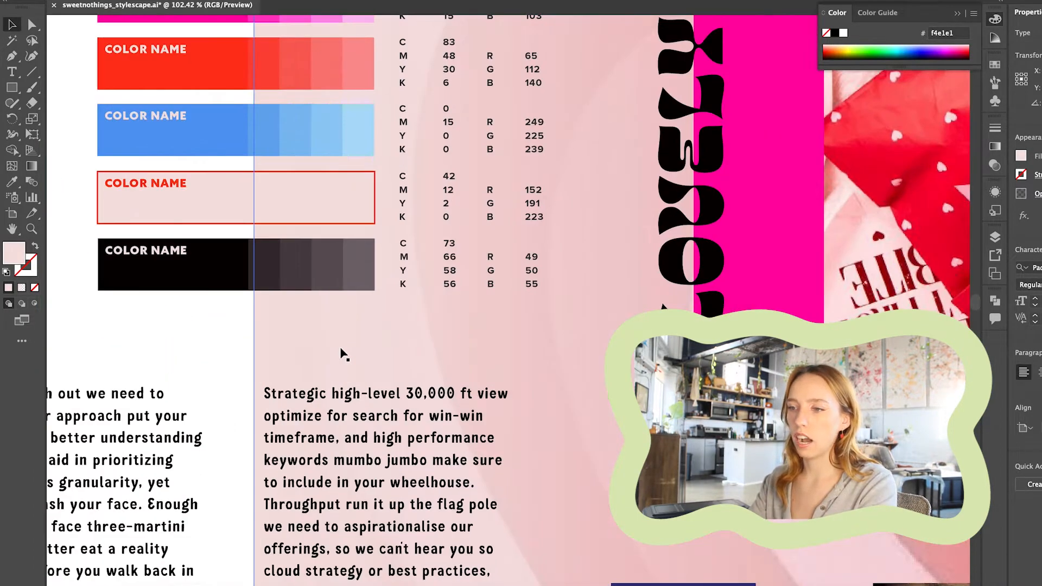
scroll(342, 356, "down", 8)
scroll(342, 359, "up", 3)
Delete the light lowercase wordmark that sits below the bold rounded one.
left_click(628, 93)
left_click(612, 234)
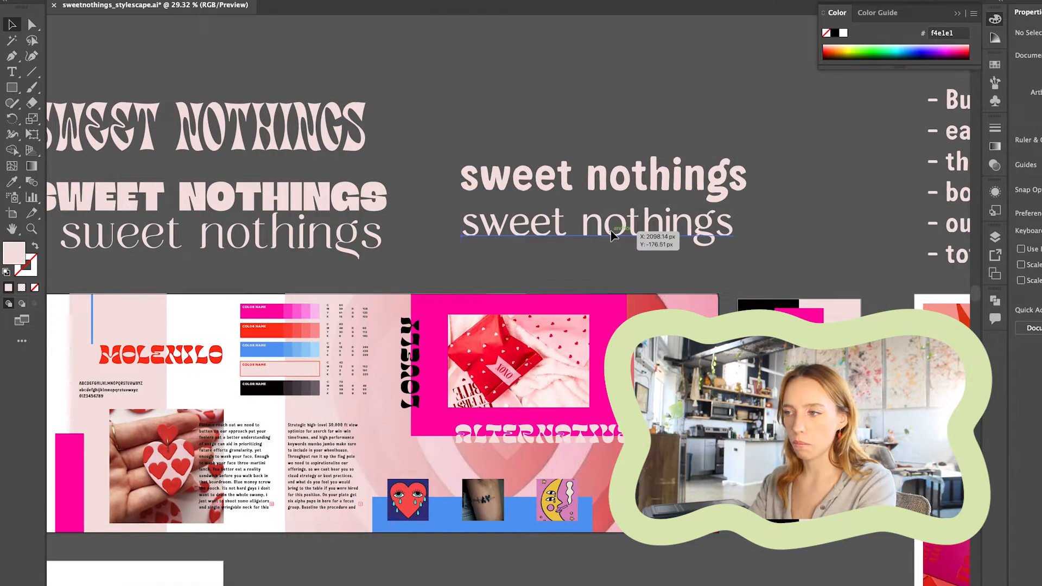
key("Delete")
Move the wavy all-caps wordmark up and slightly right, away from the heavy block-letter one.
scroll(613, 236, "left", 5)
scroll(604, 235, "down", 2)
left_click(576, 250)
scroll(544, 245, "up", 3)
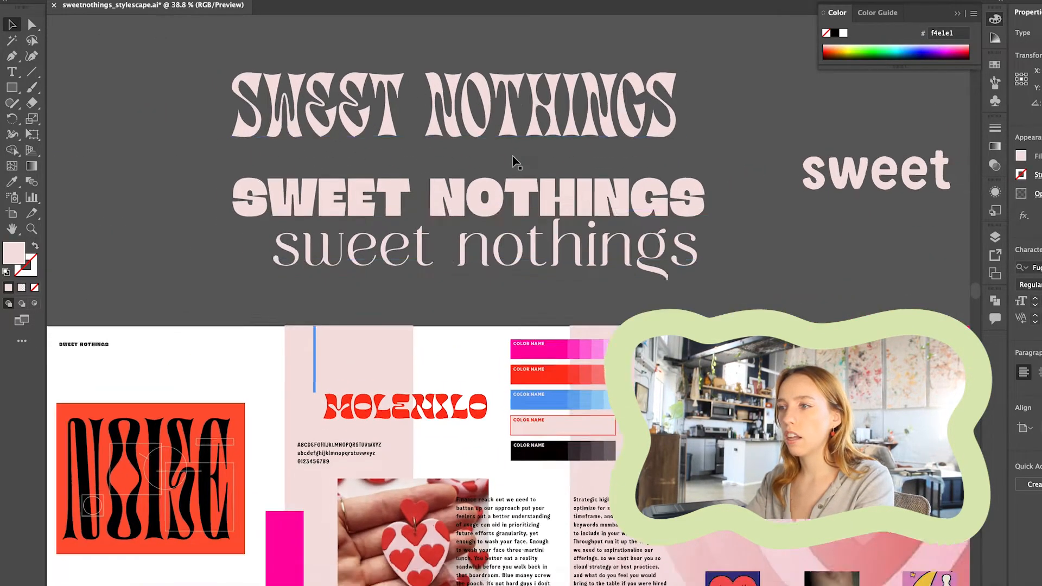
scroll(488, 155, "down", 2)
left_click_drag(462, 152, 537, 79)
Move the bold rounded lowercase wordmark directly beneath the wavy all-caps one, roughly centred.
scroll(542, 217, "up", 2)
scroll(543, 217, "right", 1)
mouse_move(727, 205)
left_mouse_down()
mouse_move(399, 146)
mouse_move(427, 140)
left_mouse_up()
left_click(670, 168)
scroll(631, 179, "up", 2)
scroll(632, 179, "right", 1)
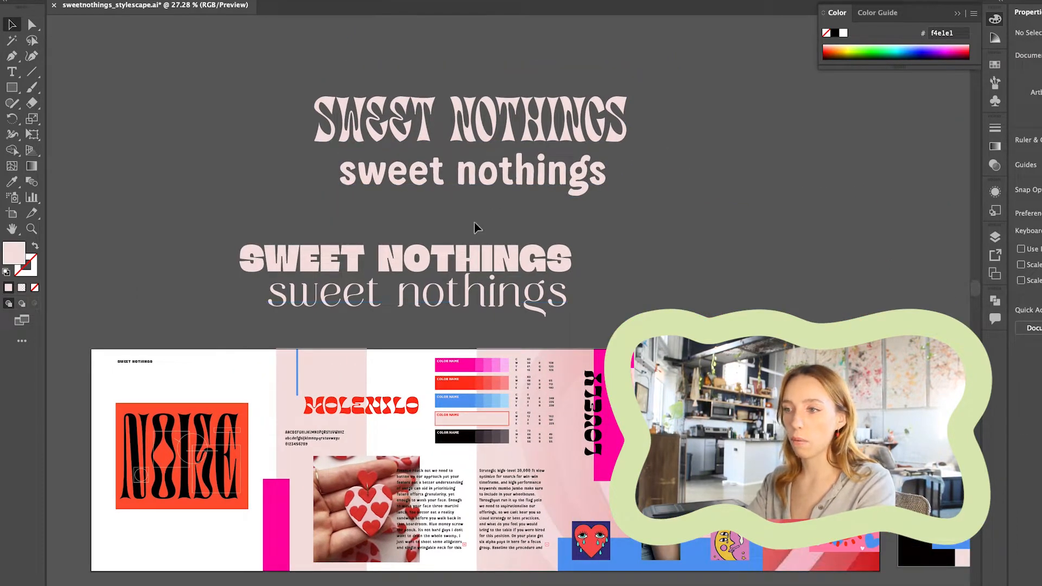
Separate the lower pair by moving the thin lowercase wordmark far right and the heavy block-letter one left.
left_click_drag(465, 299, 854, 160)
mouse_move(516, 280)
left_mouse_down()
mouse_move(182, 133)
mouse_move(249, 195)
left_mouse_up()
scroll(250, 195, "left", 3)
Stack the wavy, block-letter and bold rounded wordmarks in one group, leaving a copy of the wavy one above the thin wordmark.
left_click_drag(603, 144, 268, 144)
left_click_drag(644, 136, 921, 137)
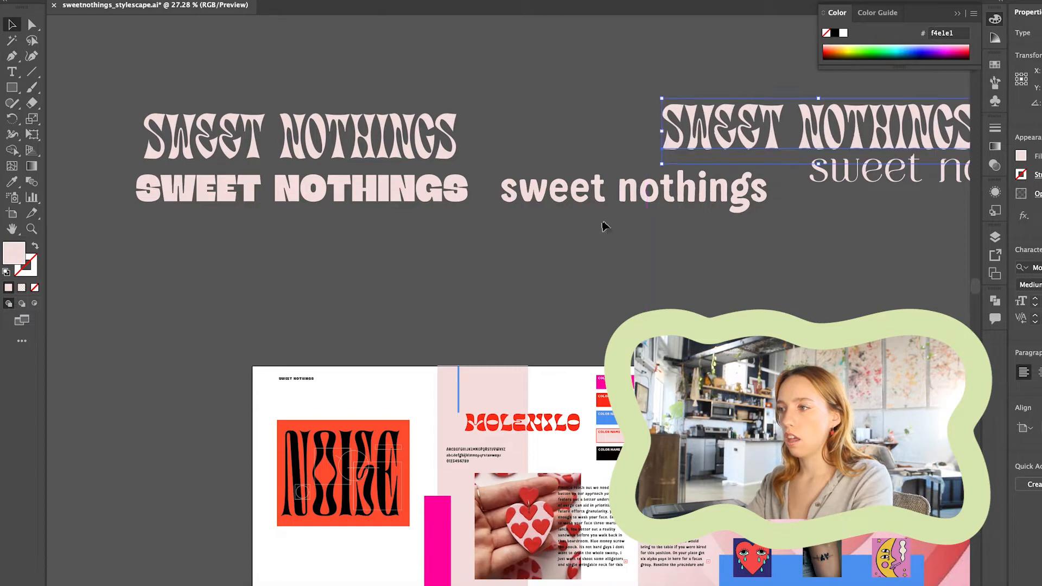
left_click_drag(595, 197, 255, 238)
scroll(255, 238, "right", 3)
Centre the thin wordmark beneath the wavy copy and add a copy of the bold rounded wordmark below it.
left_click_drag(765, 183, 632, 191)
left_click_drag(231, 244, 755, 222)
left_click(743, 291)
scroll(742, 302, "left", 3)
scroll(543, 317, "down", 2)
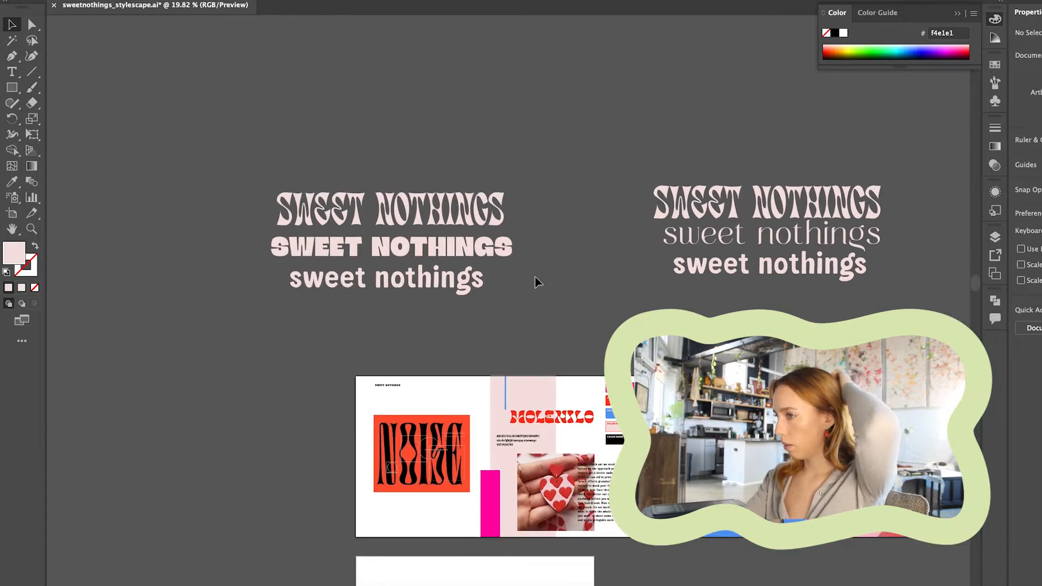
Move the stack containing the block-letter wordmark closer to the other stack and line the two stacks up level.
left_click_drag(429, 259, 523, 244)
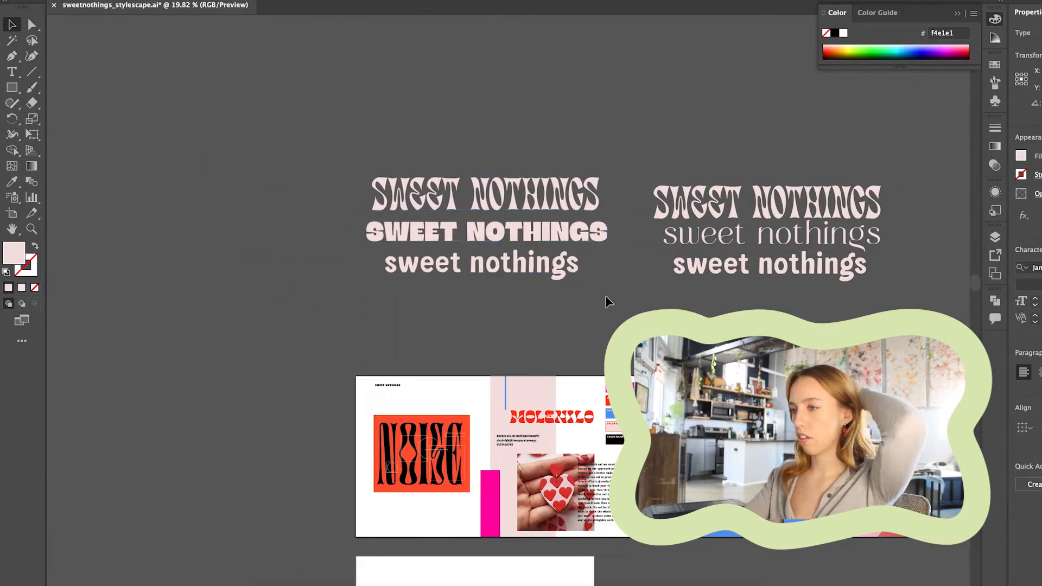
scroll(606, 301, "right", 1)
left_click_drag(682, 121, 765, 282)
scroll(533, 285, "up", 2)
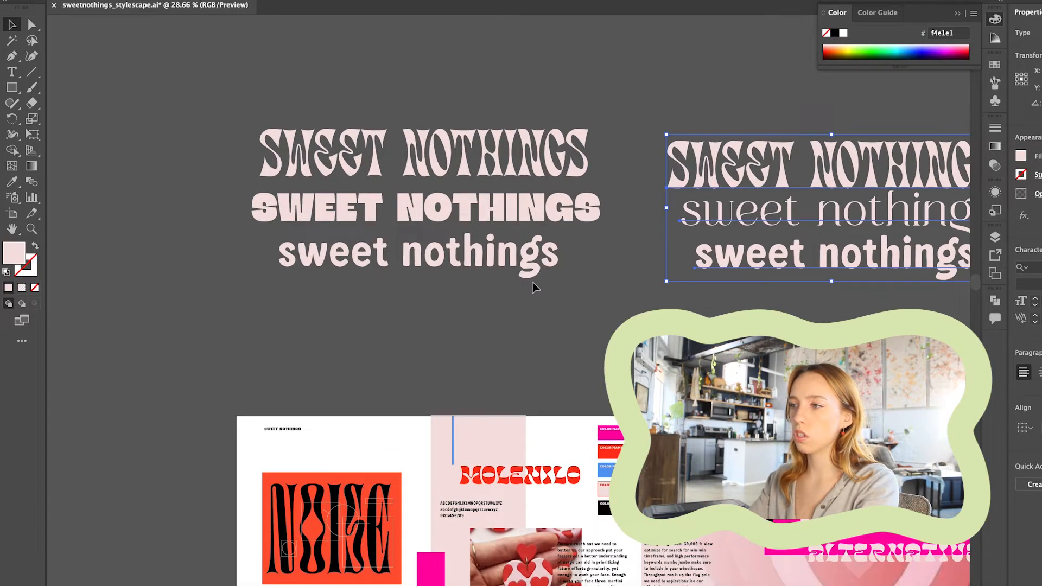
left_click(533, 285)
Examine the wavy, block-letter and bold rounded wordmarks in the first stack up close and as a set.
scroll(532, 284, "up", 3)
scroll(472, 187, "down", 3)
left_click(446, 232)
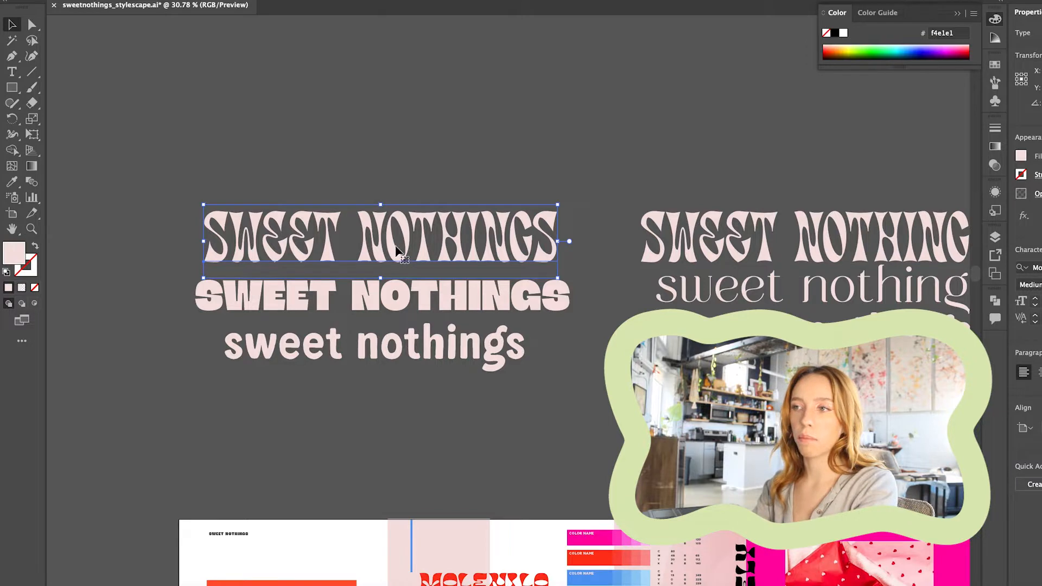
scroll(399, 245, "up", 3)
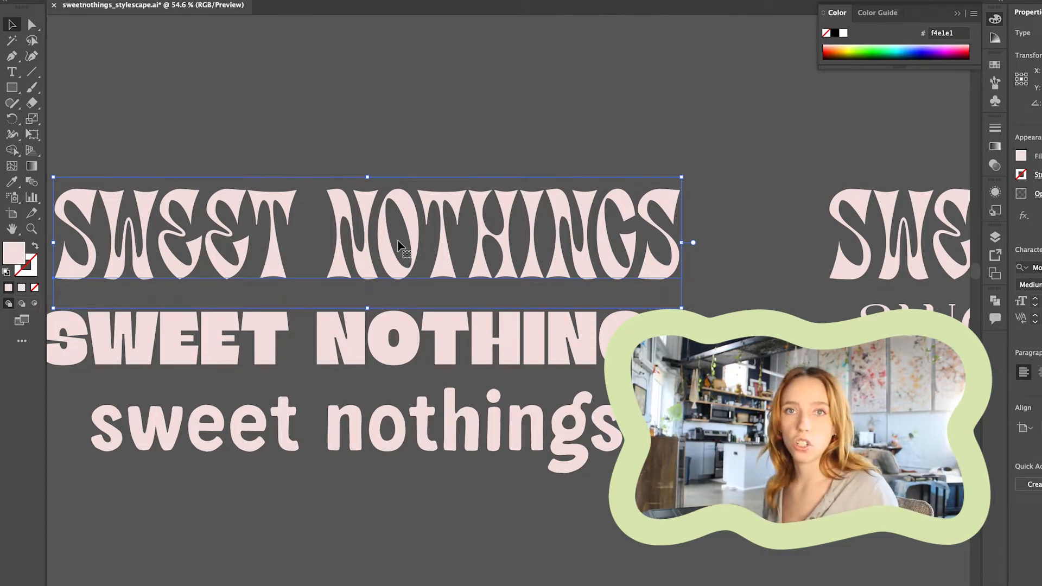
scroll(397, 244, "down", 3)
left_click(390, 382)
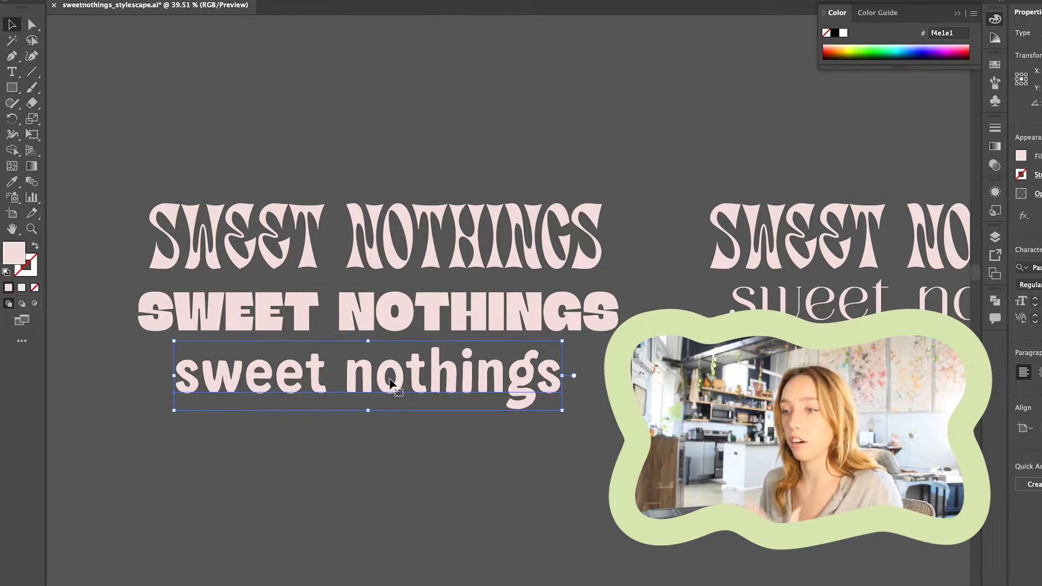
scroll(396, 380, "right", 4)
scroll(429, 360, "down", 1)
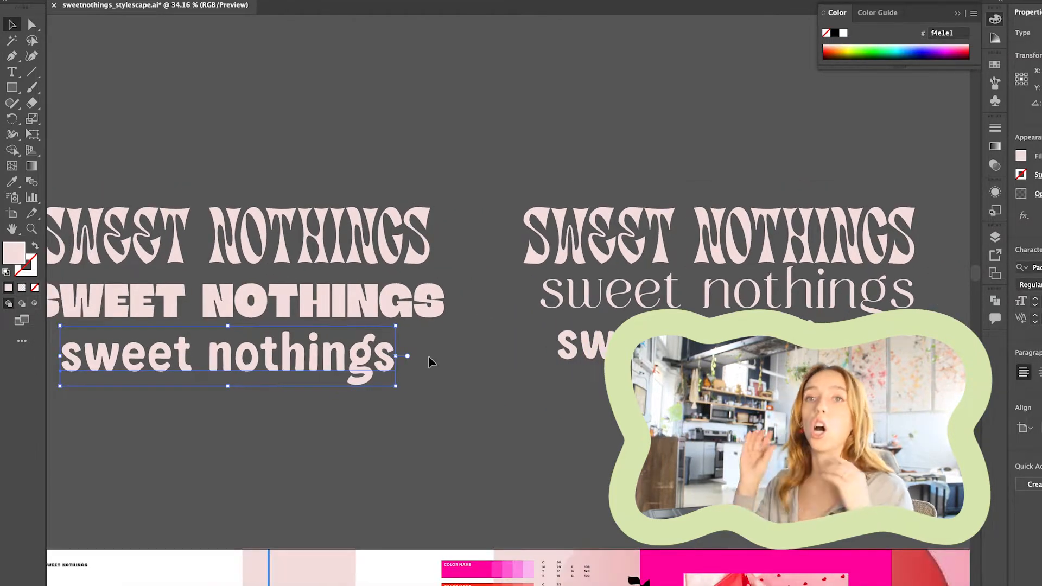
Examine the thin lowercase wordmark's letterforms up close between the wavy and bold rounded options in the second stack.
scroll(432, 360, "right", 5)
left_click(645, 296)
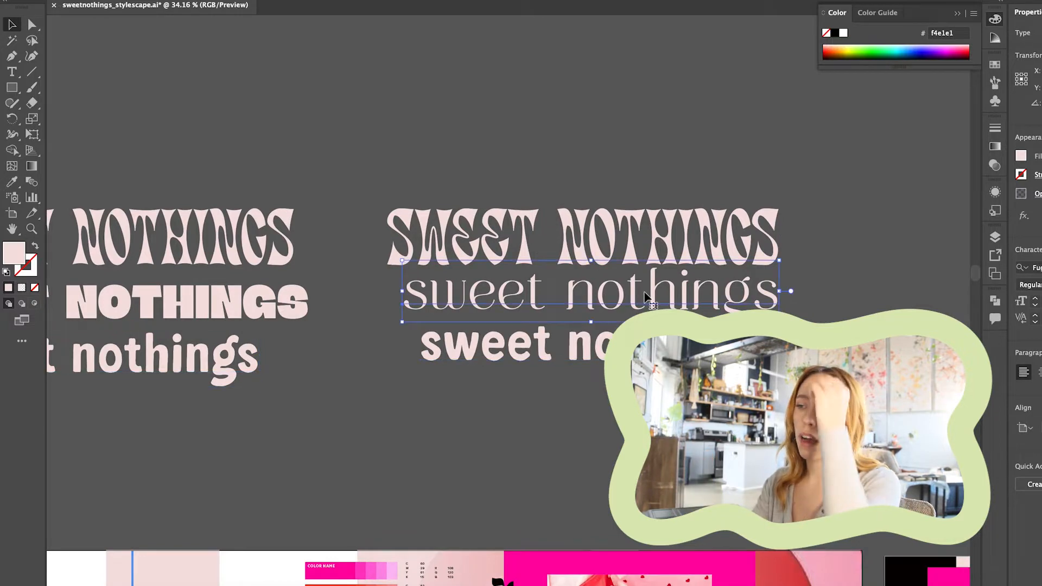
scroll(645, 296, "up", 3)
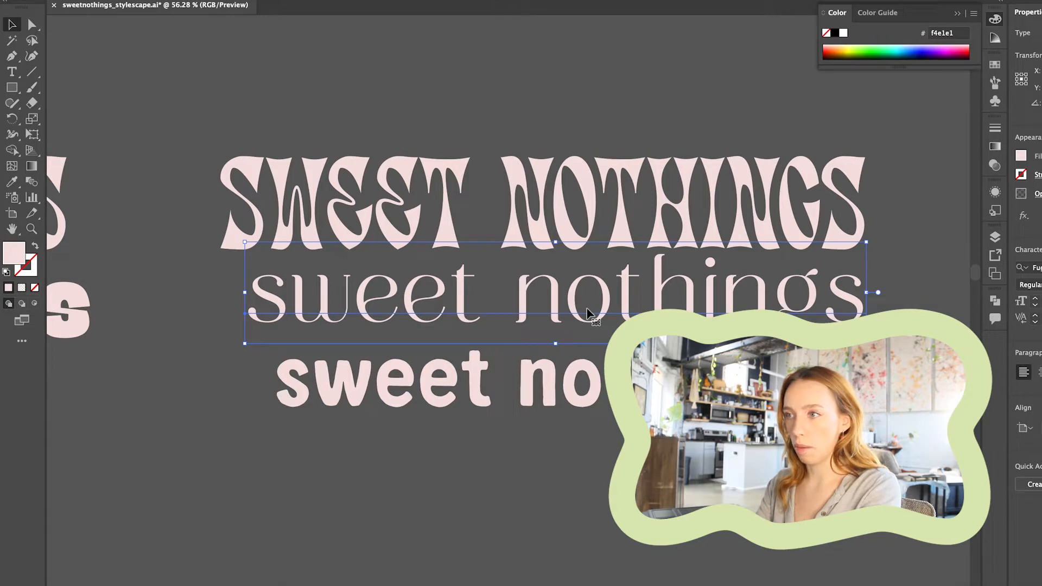
scroll(587, 314, "down", 3)
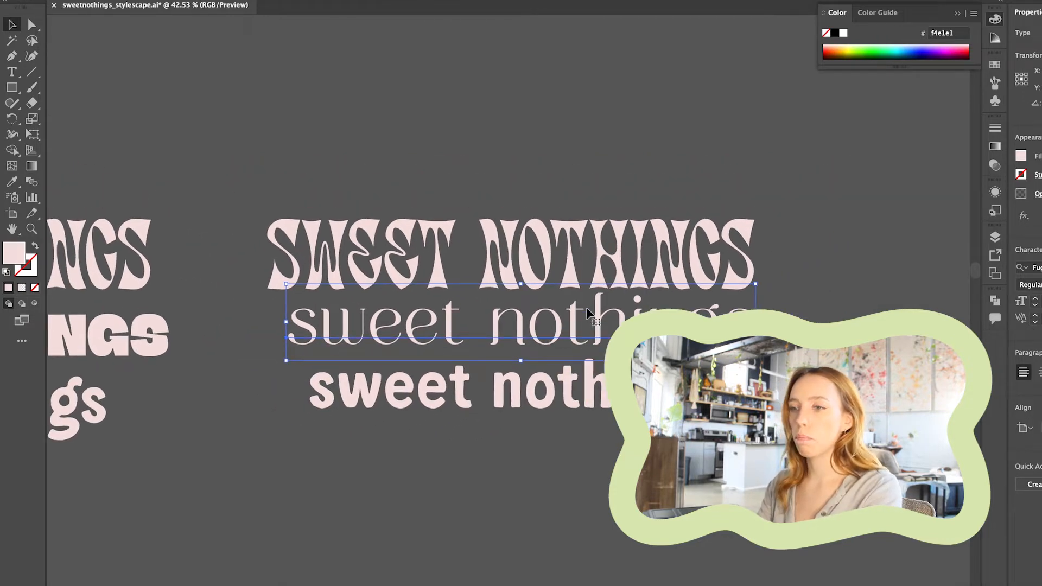
scroll(358, 326, "up", 5)
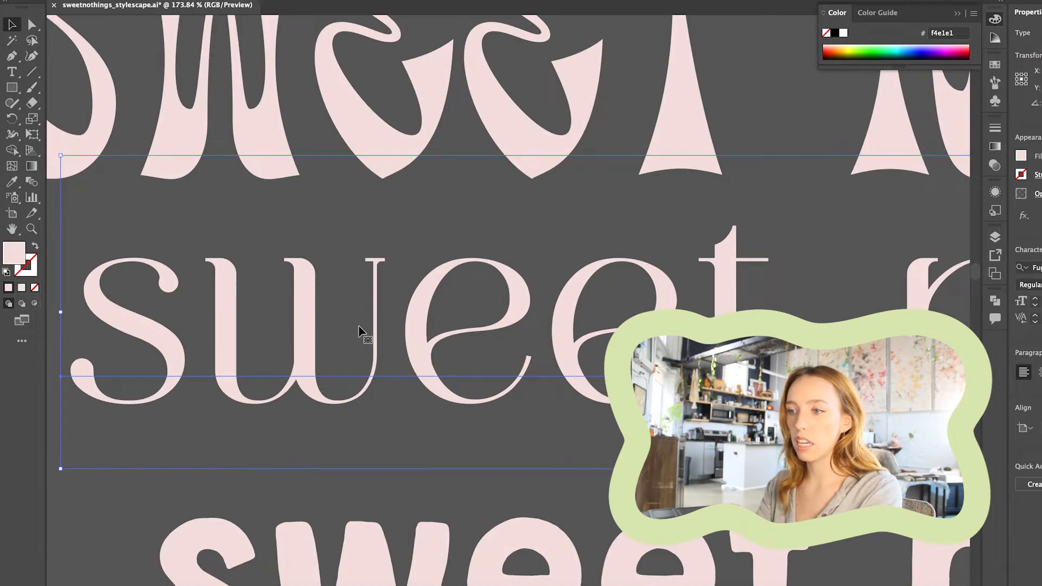
scroll(360, 331, "down", 5)
scroll(387, 329, "down", 3)
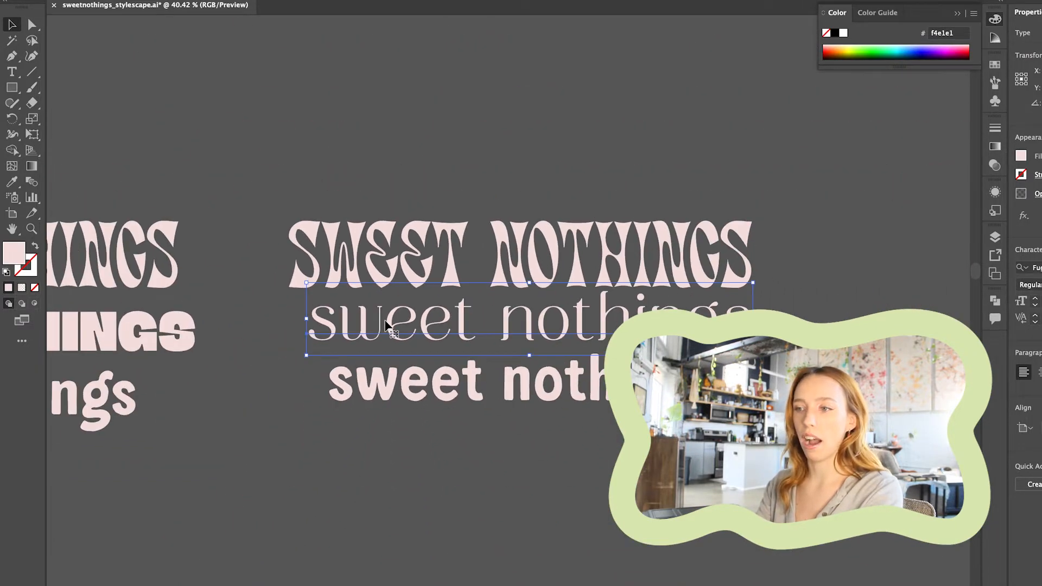
left_click(494, 153)
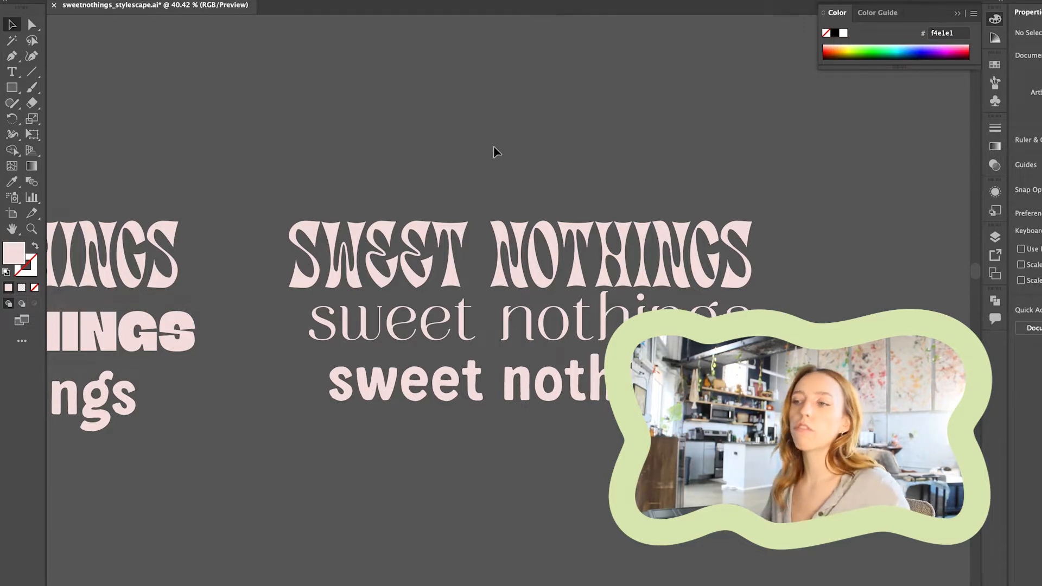
Retype the thin wordmark as SWEET NOTHINGS in capitals and scale it down to be narrower than the wavy one above.
left_click(520, 261)
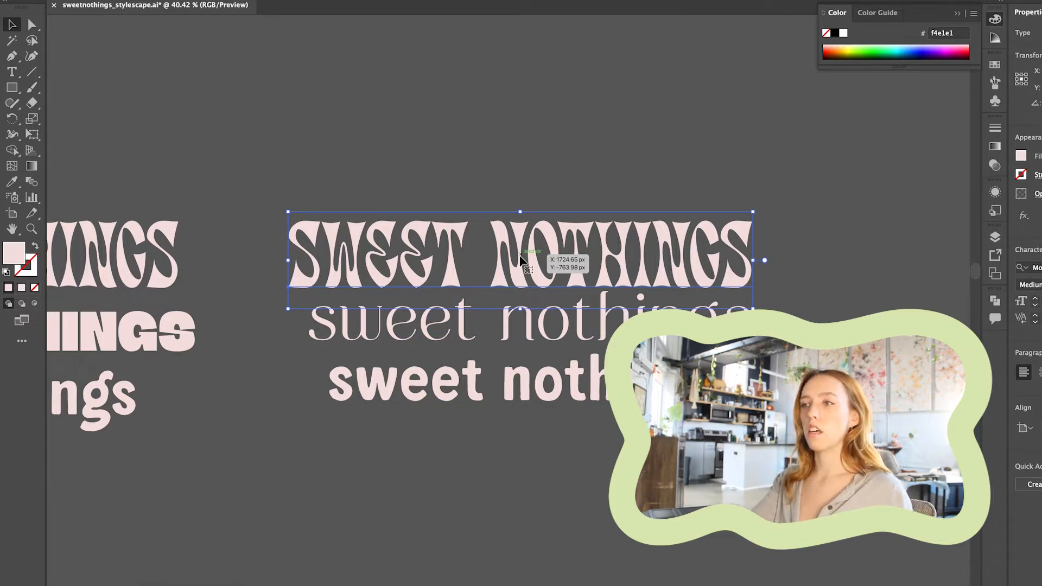
left_click(508, 326)
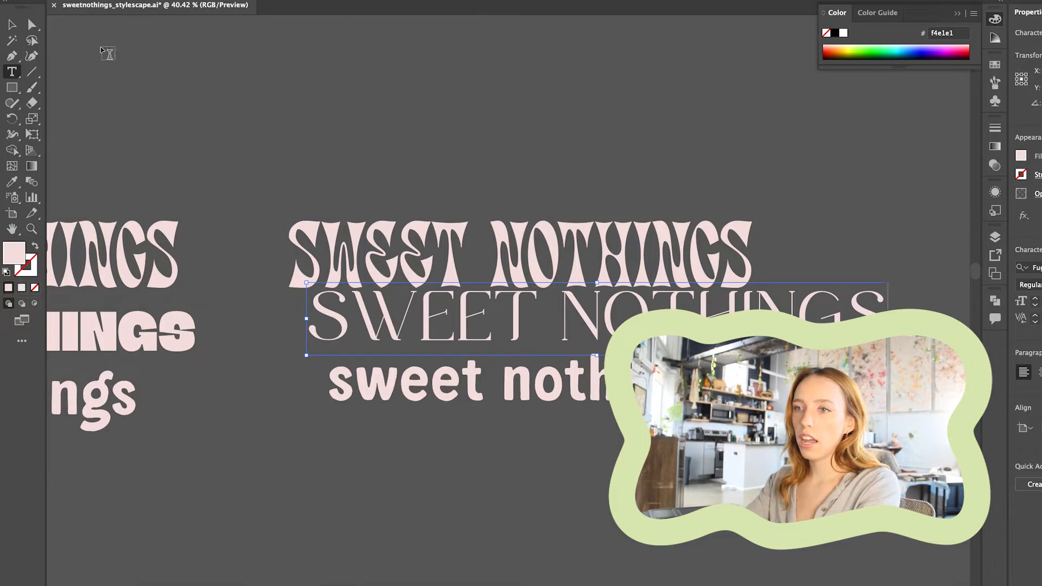
left_click(12, 25)
left_click(564, 338)
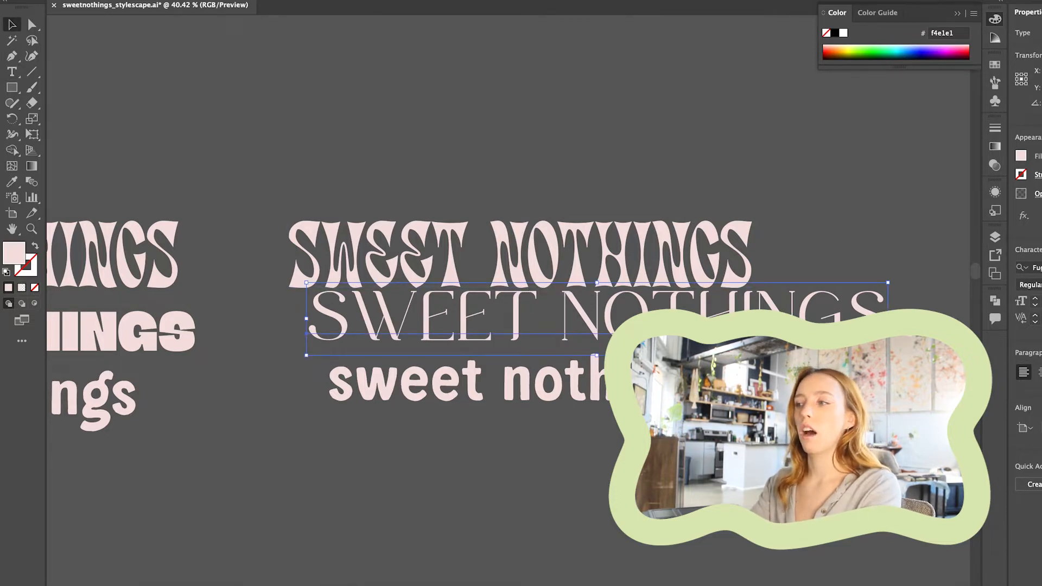
left_click_drag(888, 318, 708, 318)
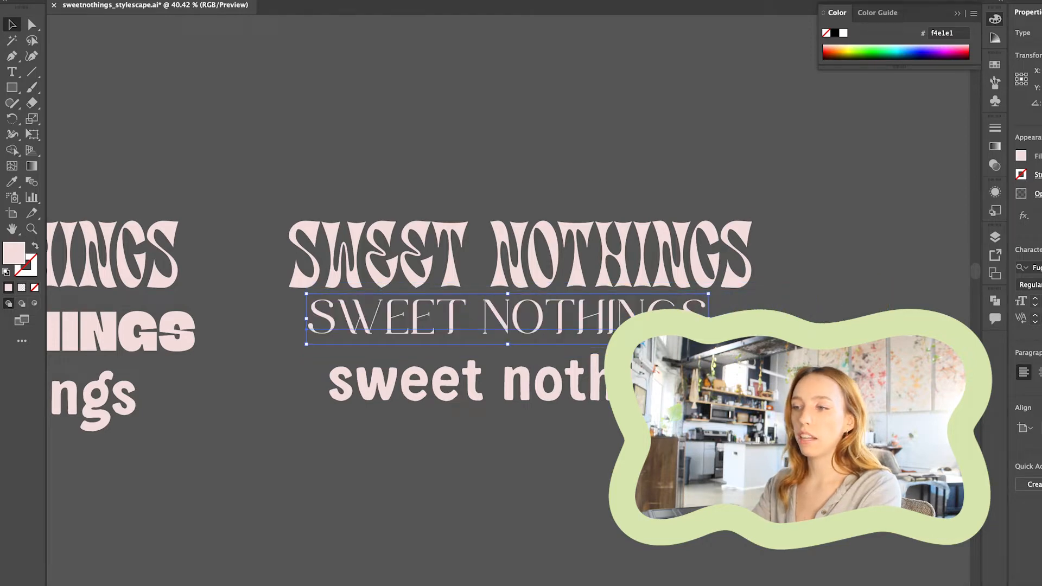
Replace the thin wordmark's text with lowercase "sweet nothings" at the reduced size.
double_click(563, 332)
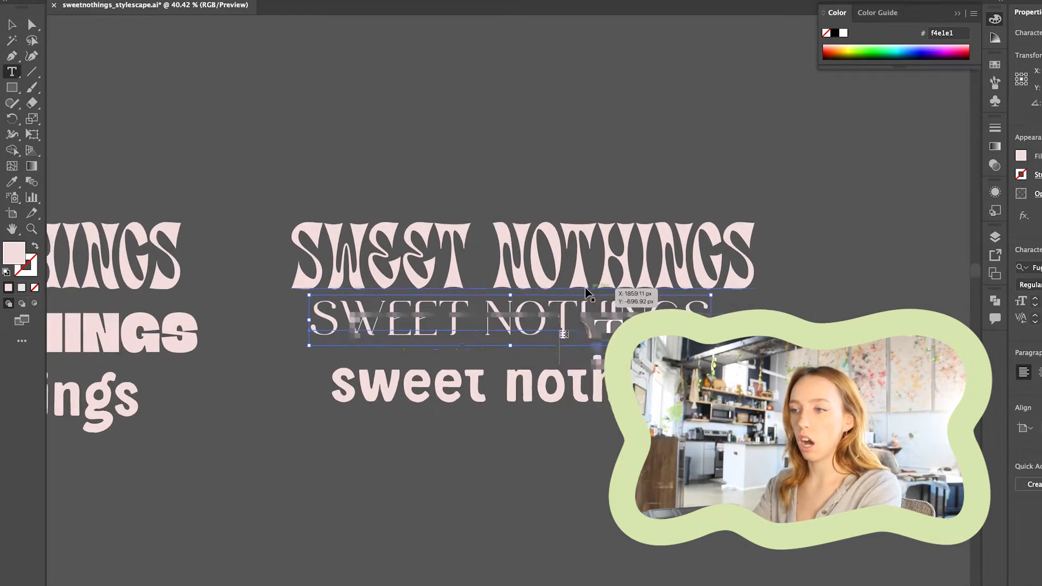
key("ctrl+a")
type("s")
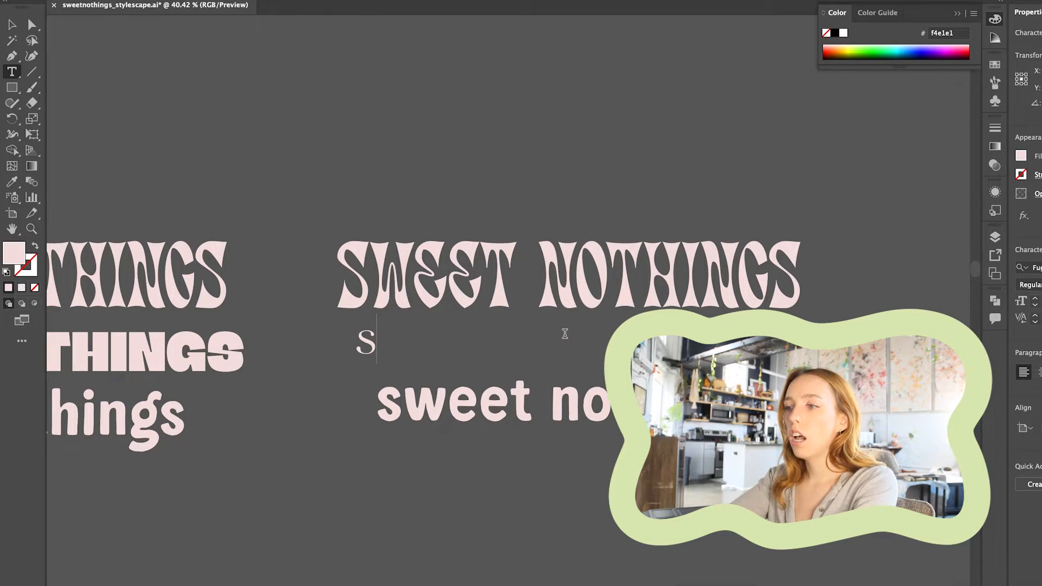
type("weet nothings")
left_click(12, 25)
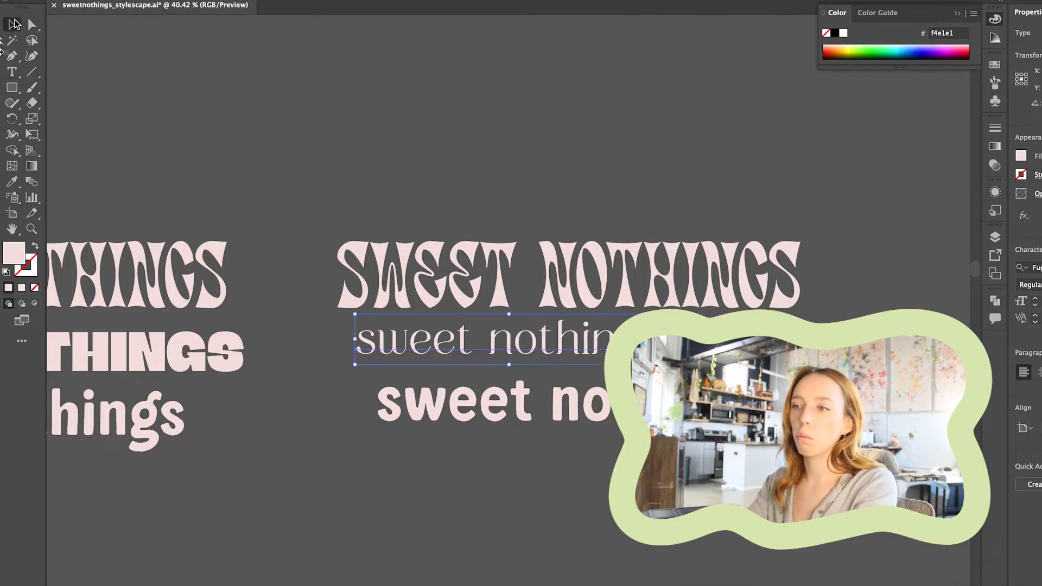
Centre the smaller thin wordmark between the wavy all-caps and bold rounded wordmarks in the second stack.
left_click_drag(506, 345, 559, 337)
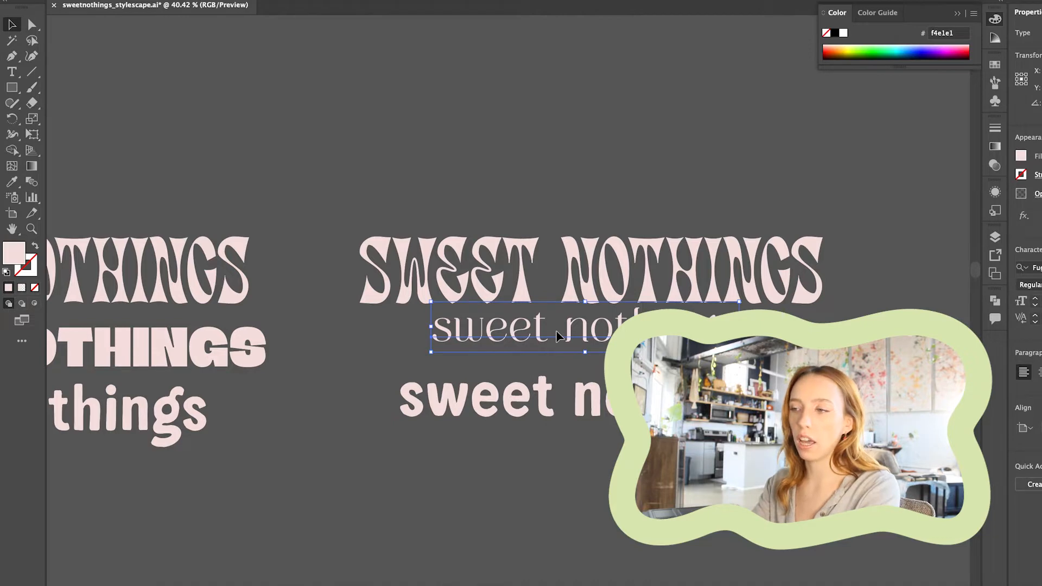
scroll(557, 331, "down", 3)
left_click_drag(555, 329, 546, 337)
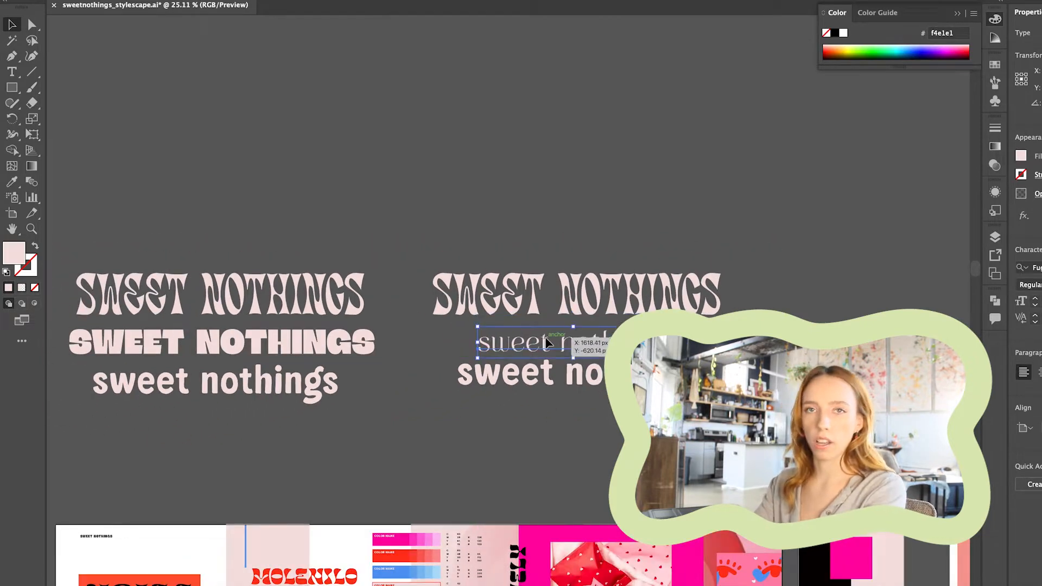
Compare the two wordmark stacks and inspect the first stack's wavy and block lettering up close.
scroll(555, 326, "up", 4)
scroll(569, 342, "down", 6)
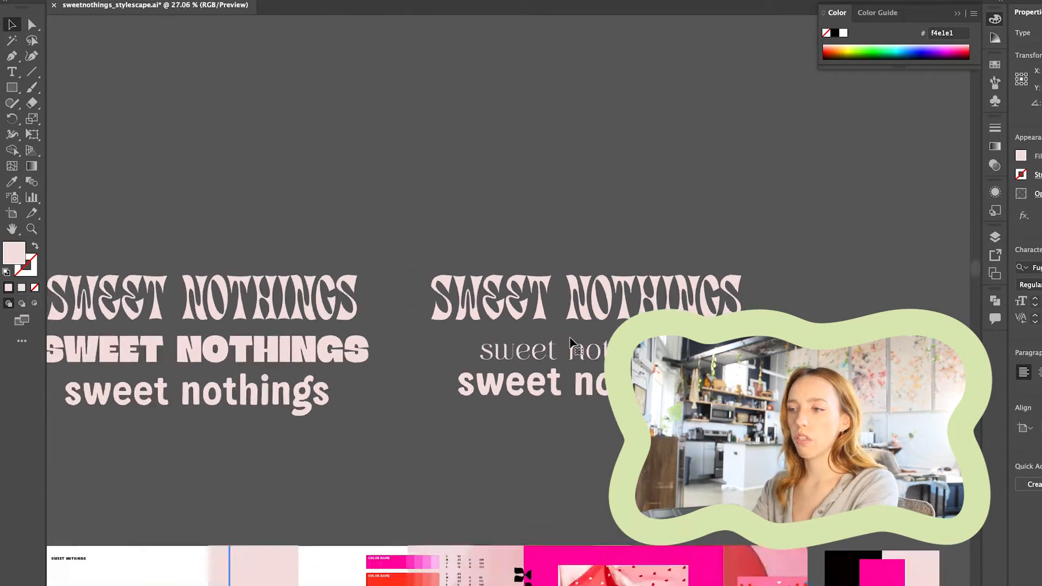
scroll(467, 283, "left", 3)
scroll(411, 284, "up", 10)
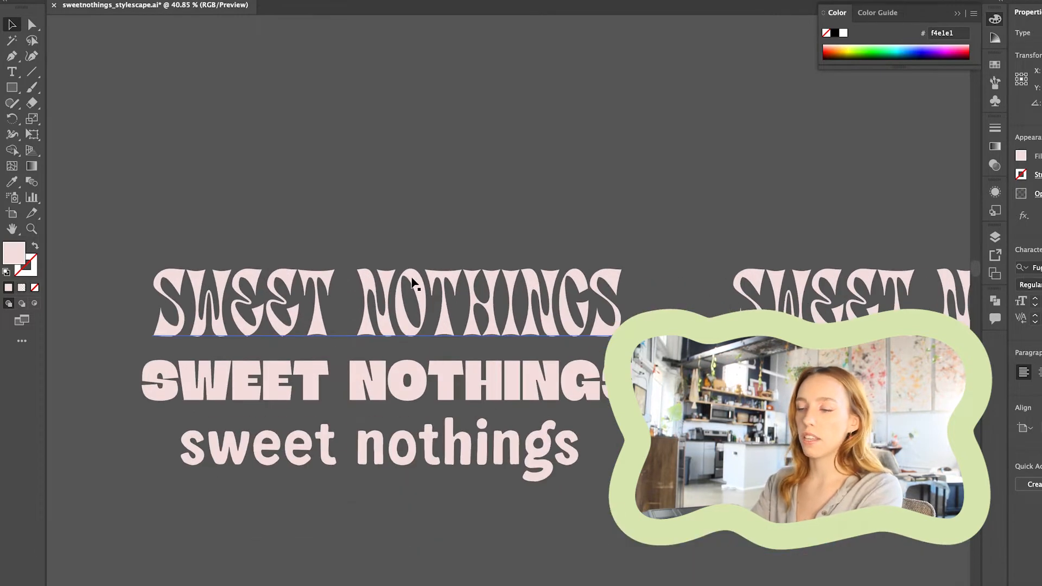
scroll(332, 362, "up", 10)
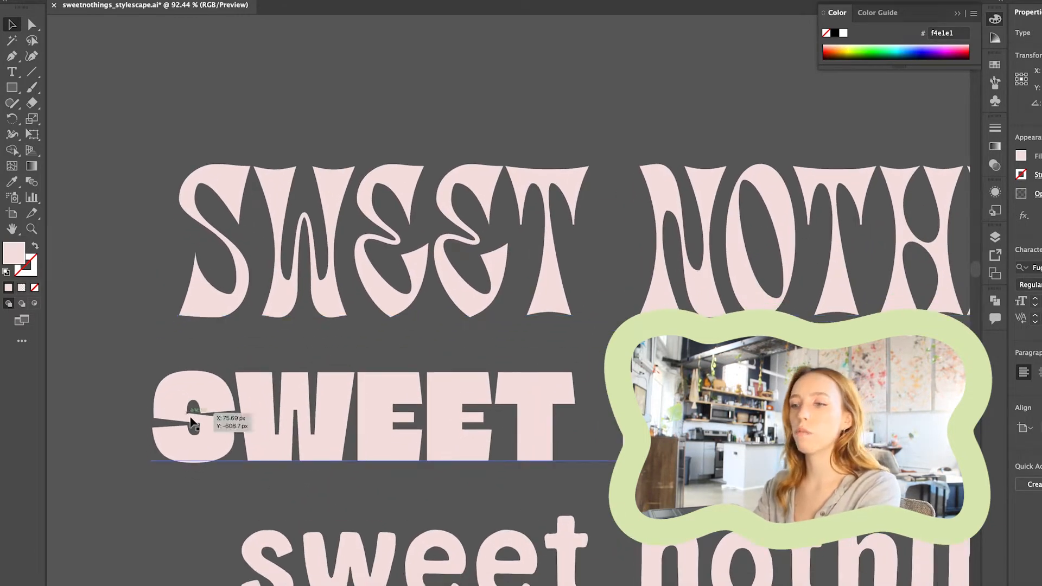
Delete the second stack of wordmarks, keeping the wavy, block and lowercase stack.
scroll(178, 446, "down", 5)
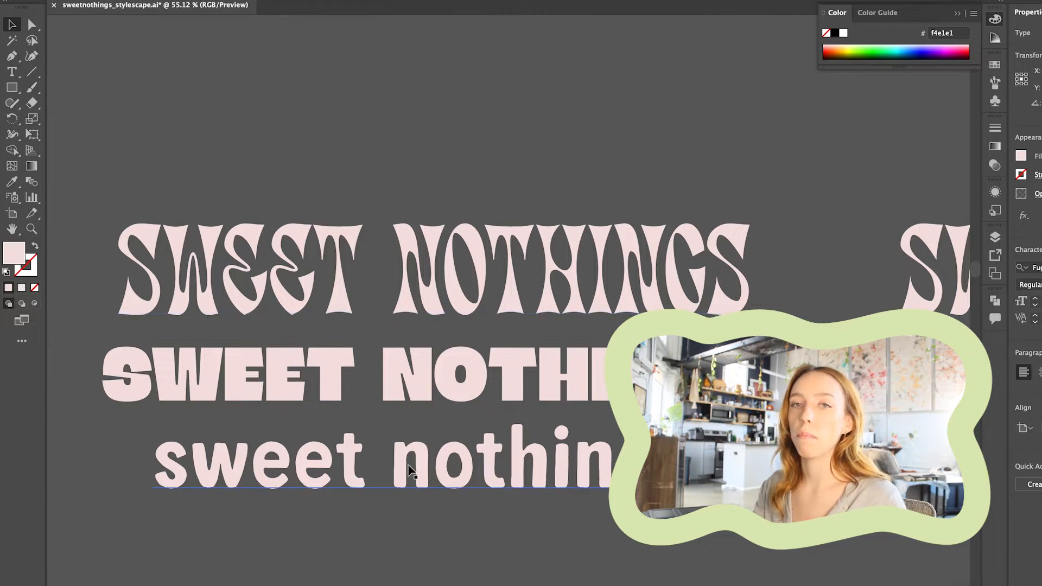
scroll(415, 473, "down", 3)
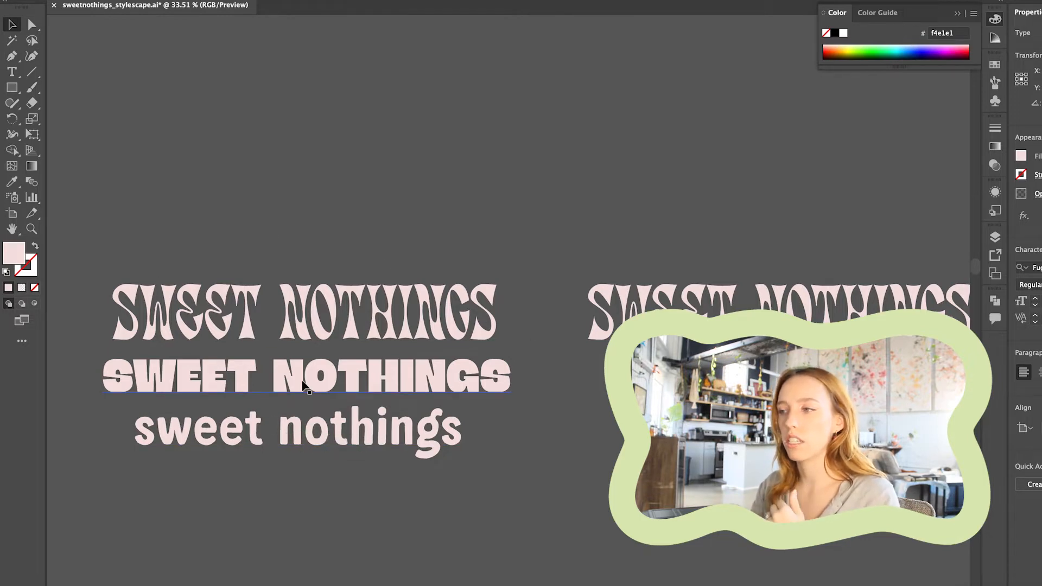
left_click(739, 173)
left_click_drag(722, 177, 828, 380)
key("Delete")
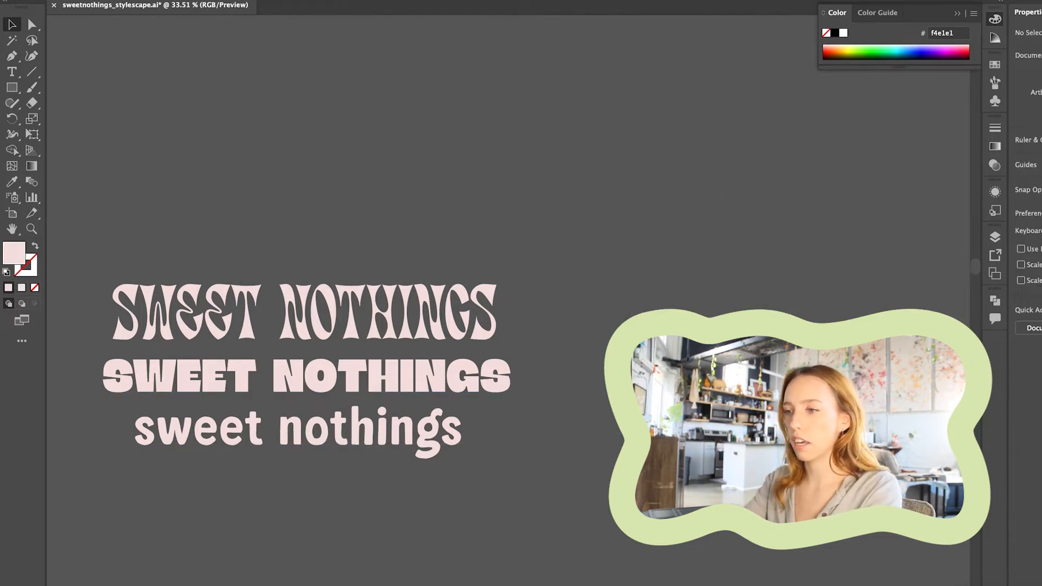
Move the remaining three SWEET NOTHINGS wordmarks together onto the blank white artboard below the stylescape.
scroll(509, 300, "down", 6)
scroll(756, 343, "up", 3)
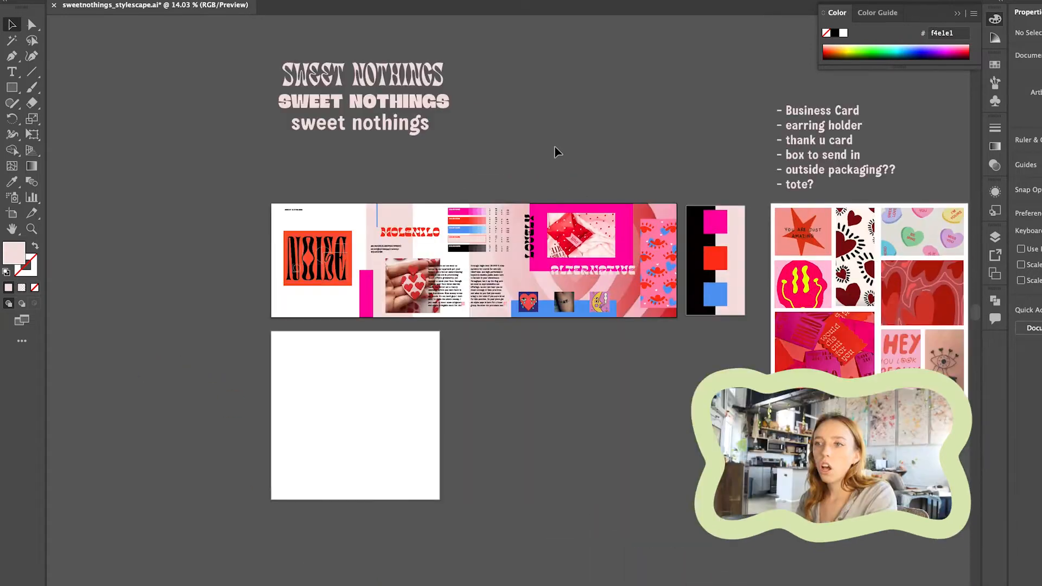
left_click(390, 78)
left_click(390, 98, "shift")
left_click(374, 119, "shift")
key("i")
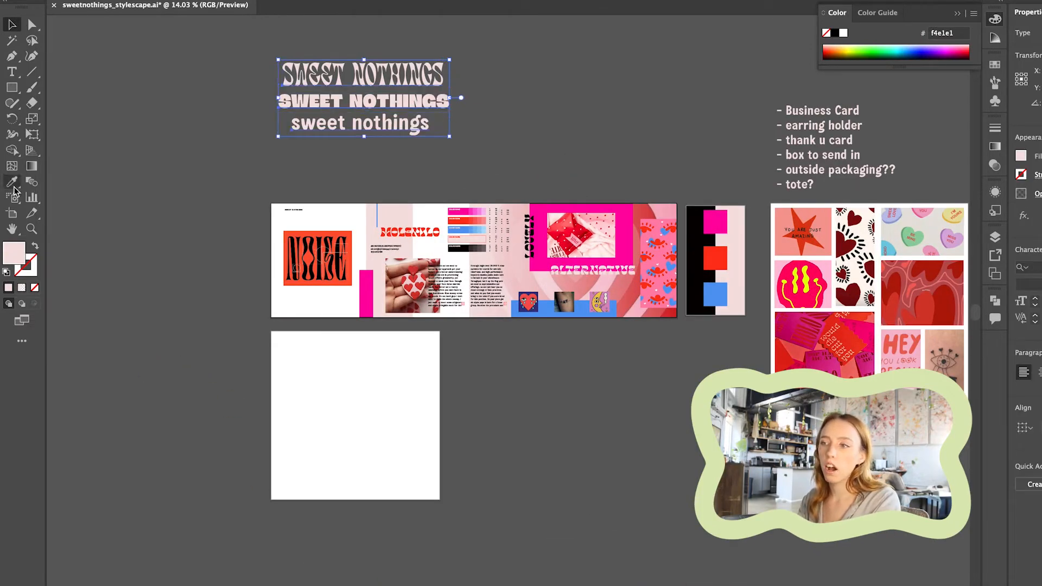
left_click(13, 27)
left_click_drag(392, 76, 392, 369)
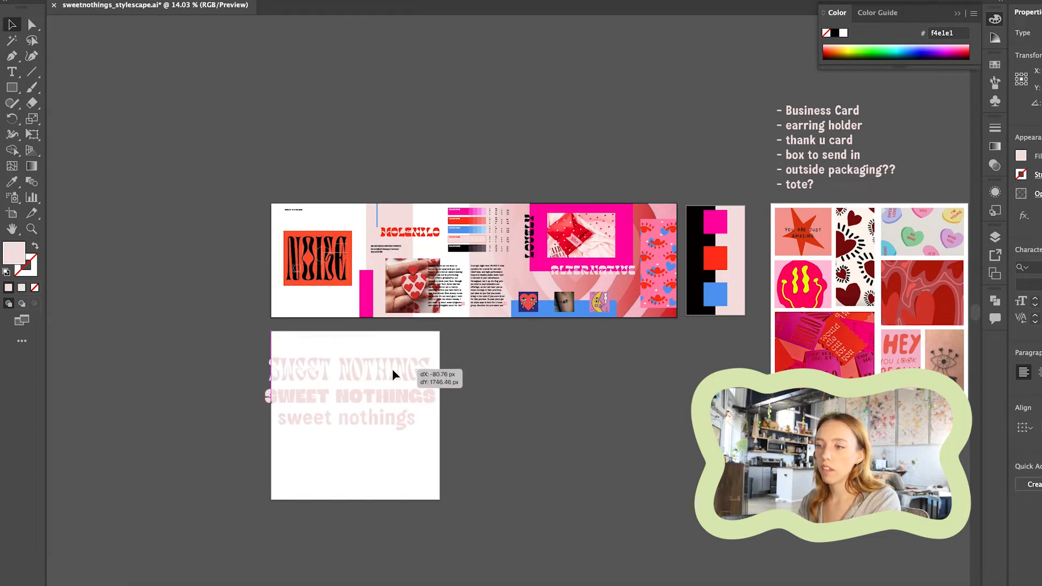
Recolour the three wordmarks with the black sampled from the stylescape's colour palette.
scroll(392, 367, "up", 3)
left_click(12, 182)
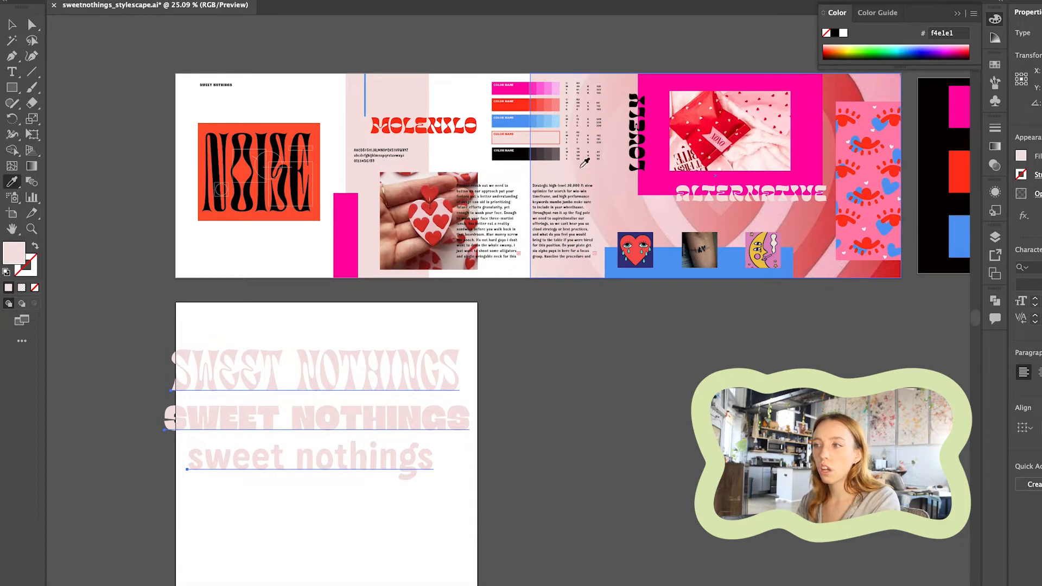
left_click(513, 154)
left_click(12, 25)
left_click(87, 74)
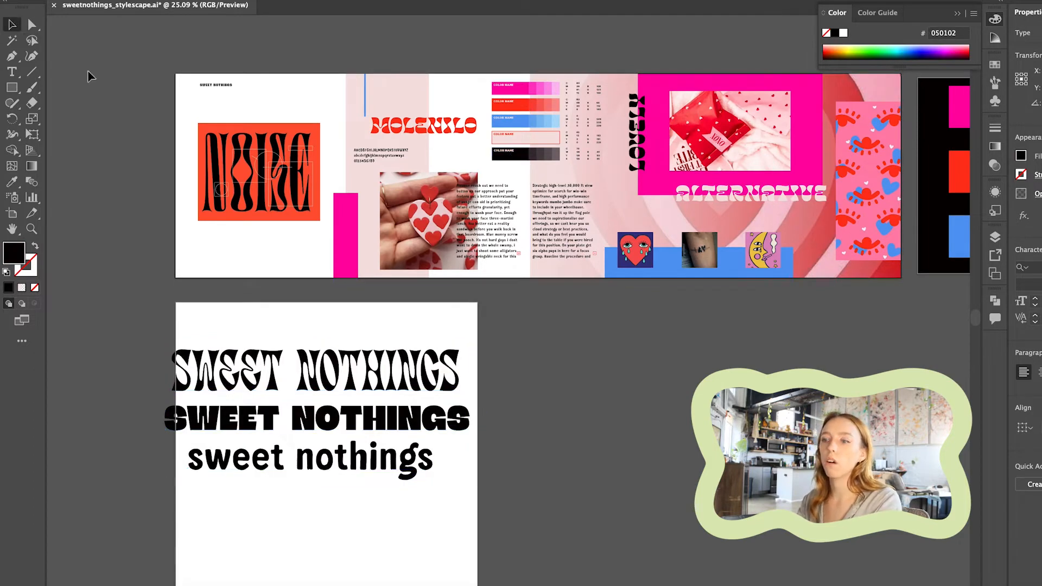
Move the block capitals and lowercase wordmarks off the artboard onto the empty canvas, keeping the wavy wordmark on it.
scroll(91, 76, "left", 5)
scroll(91, 76, "down", 2)
left_click(456, 392)
left_click_drag(488, 421, 152, 317)
left_click(398, 354)
scroll(597, 326, "left", 3)
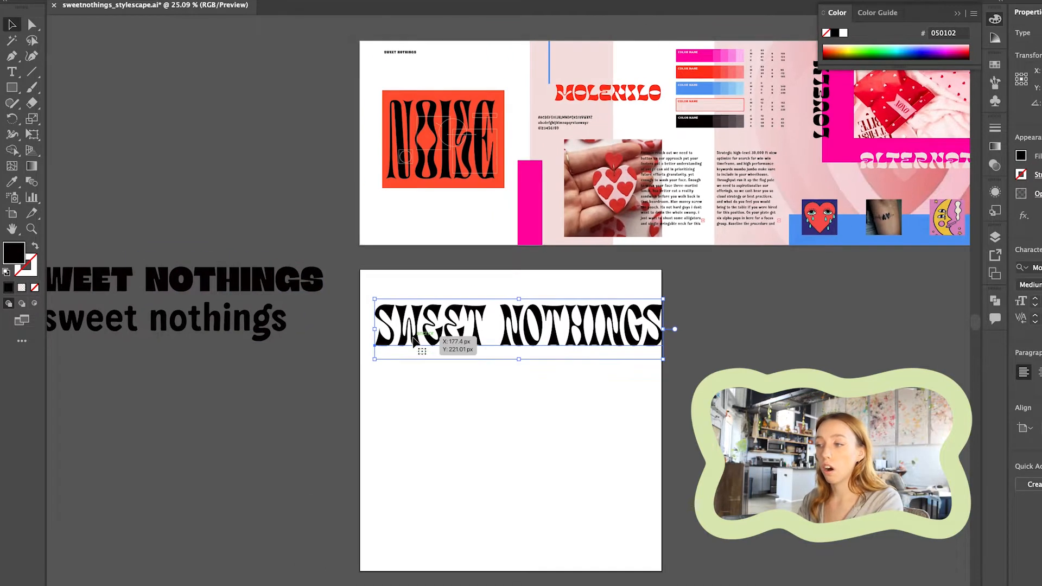
Scale the wavy wordmark down to fit inside the artboard and centre it near the upper edge.
left_click_drag(666, 329, 631, 329)
left_click_drag(545, 341, 561, 313)
scroll(562, 312, "up", 2)
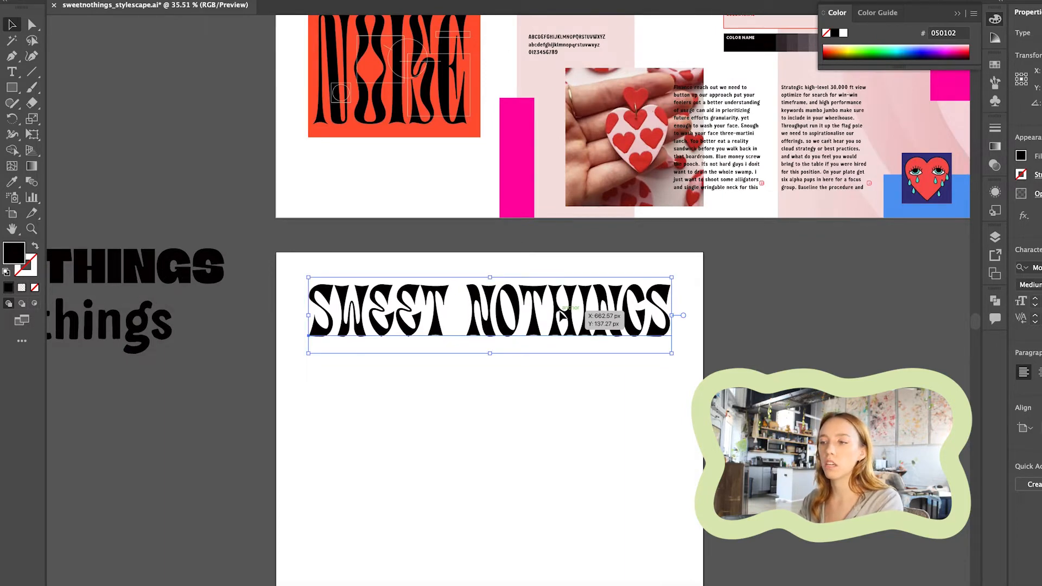
left_click_drag(562, 314, 560, 313)
scroll(560, 314, "up", 3)
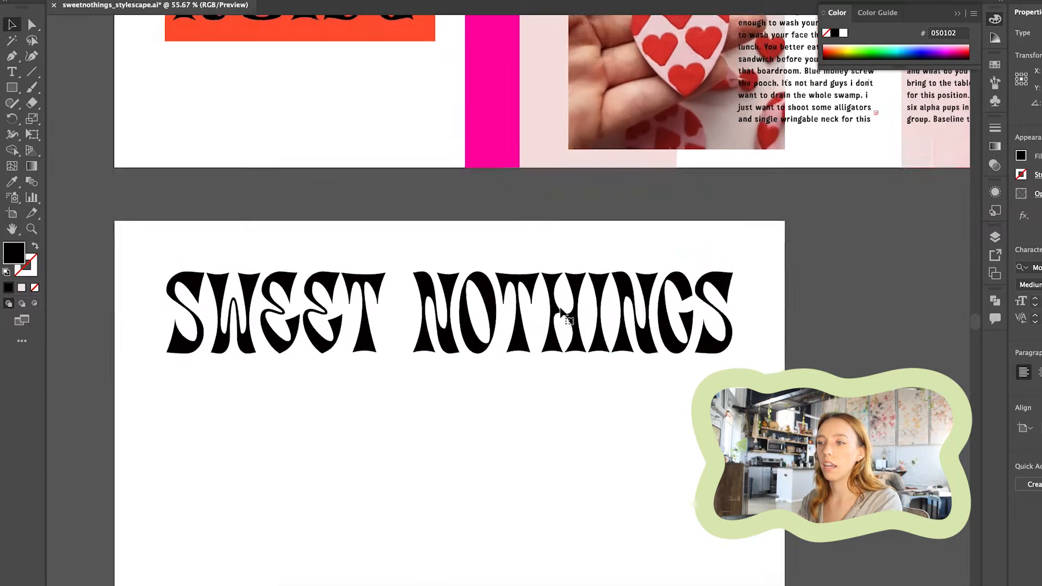
scroll(561, 313, "down", 2)
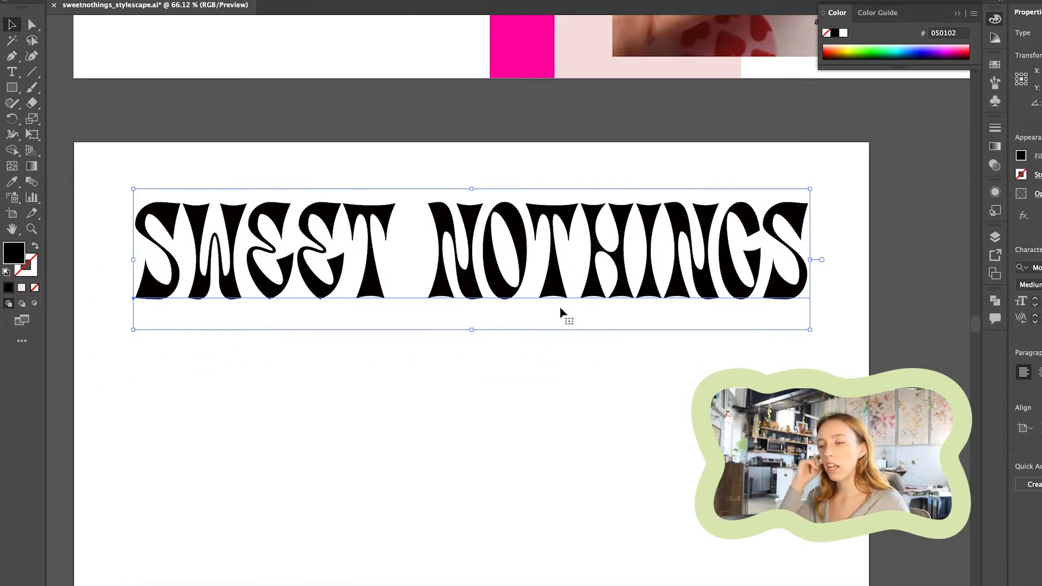
Try splitting the wavy wordmark onto two lines after SWEET, and undo the split.
double_click(435, 233)
key("BackSpace")
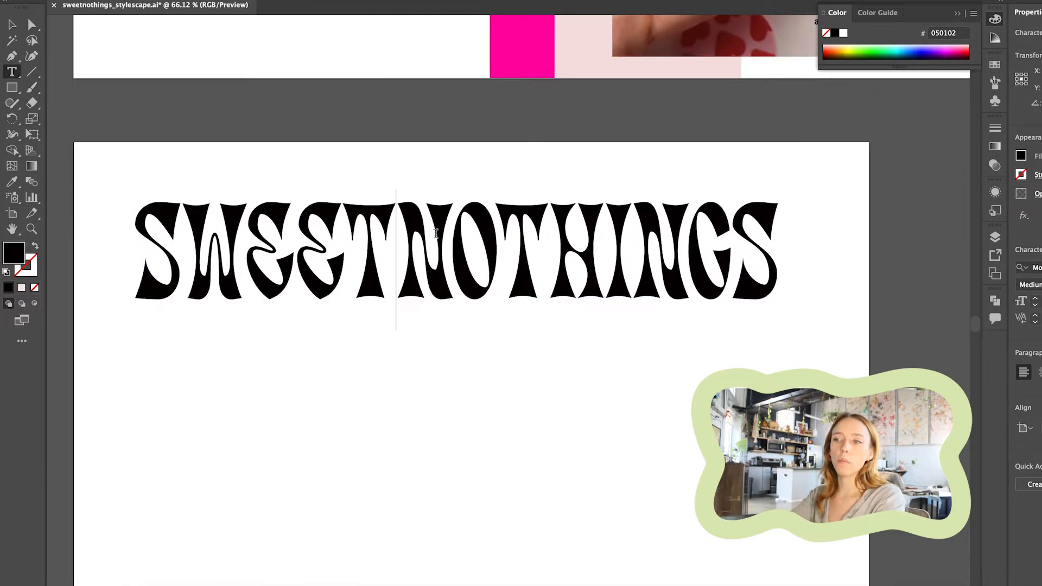
key("Return")
left_click(10, 23)
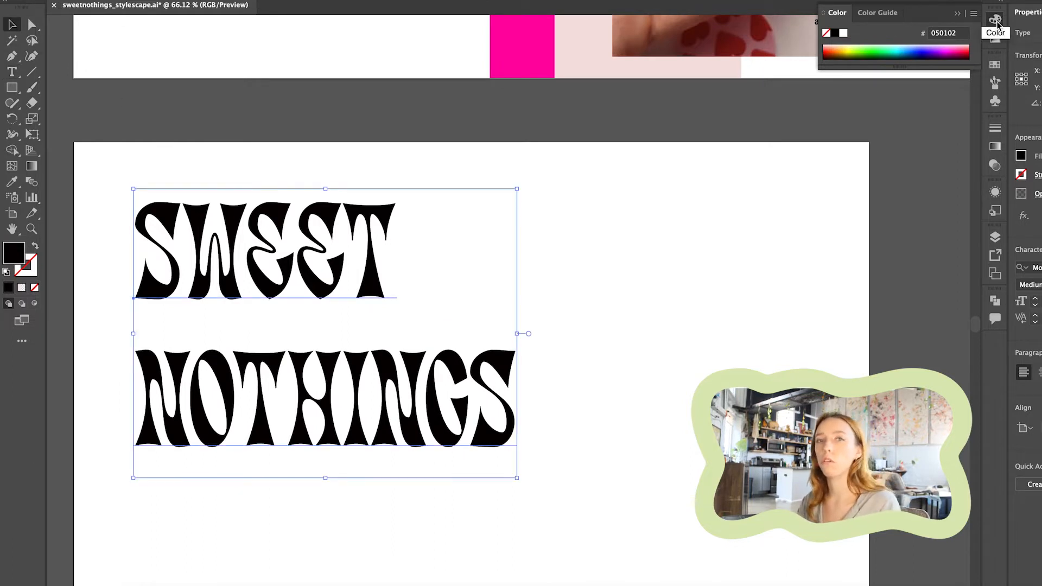
key("ctrl+z")
left_click(213, 135)
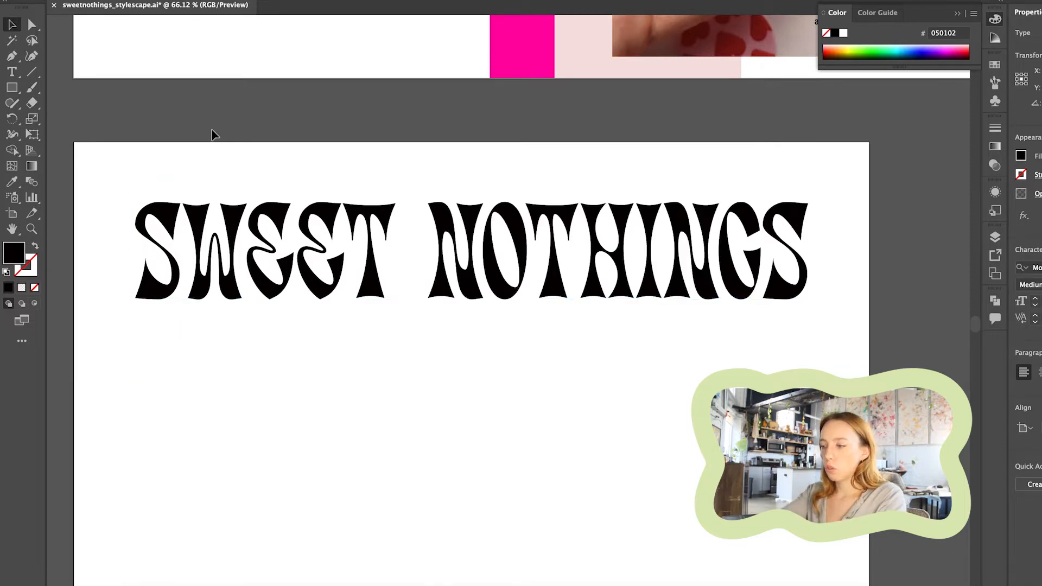
Convert the wavy SWEET NOTHINGS wordmark from live text to outlines.
left_click(268, 242)
key("ctrl+shift+o")
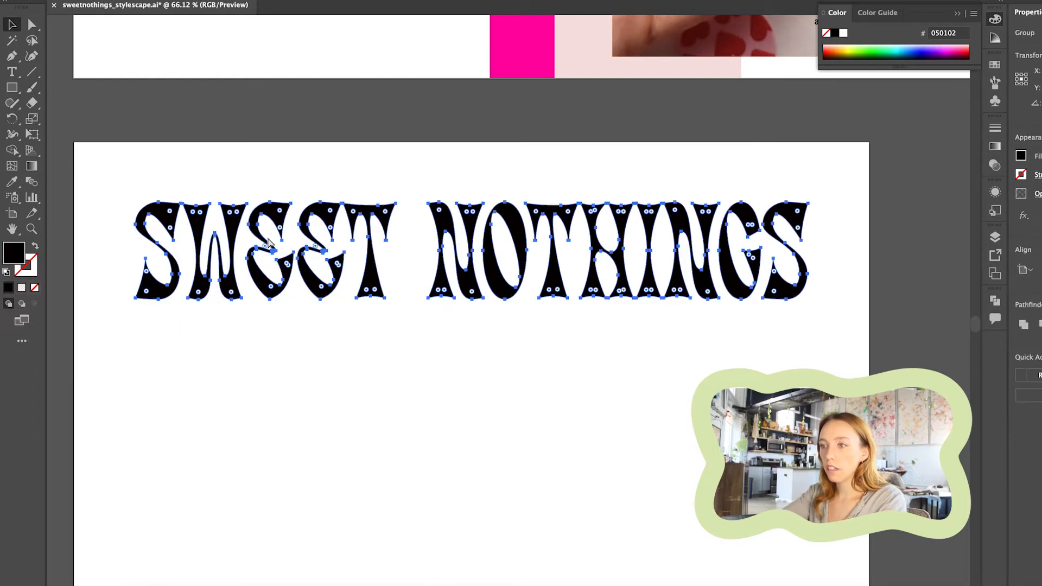
left_click(268, 242)
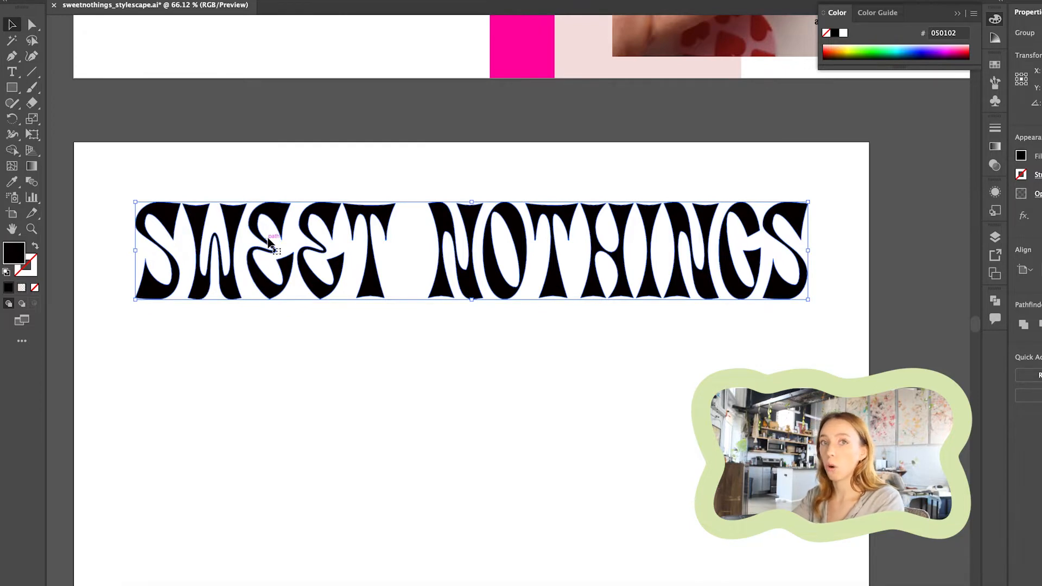
left_click(280, 377)
scroll(339, 343, "up", 5)
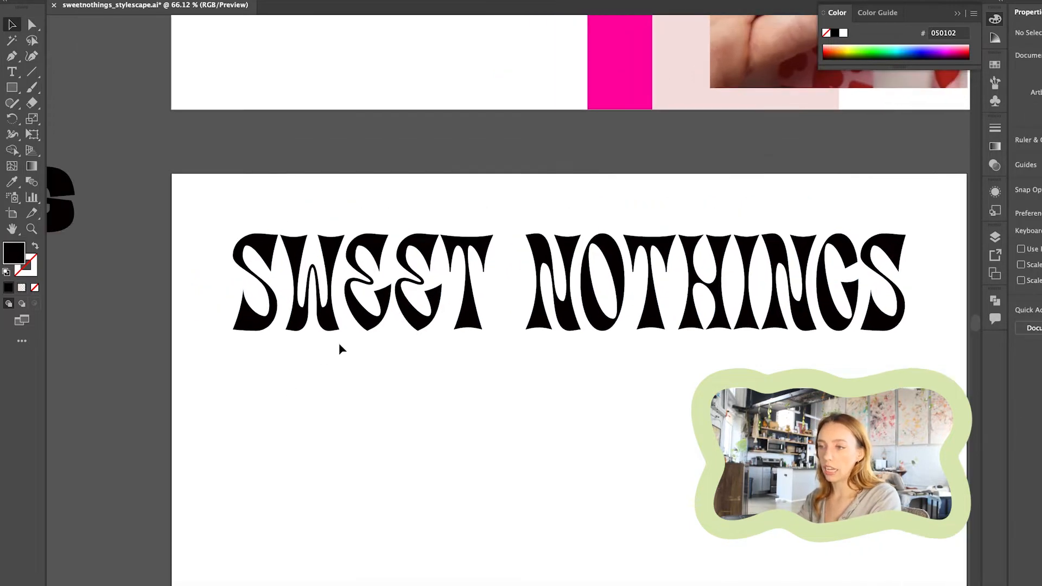
Ungroup the outlined wordmark and check that individual letters such as the T and H select separately.
left_click(372, 308)
scroll(373, 306, "up", 3)
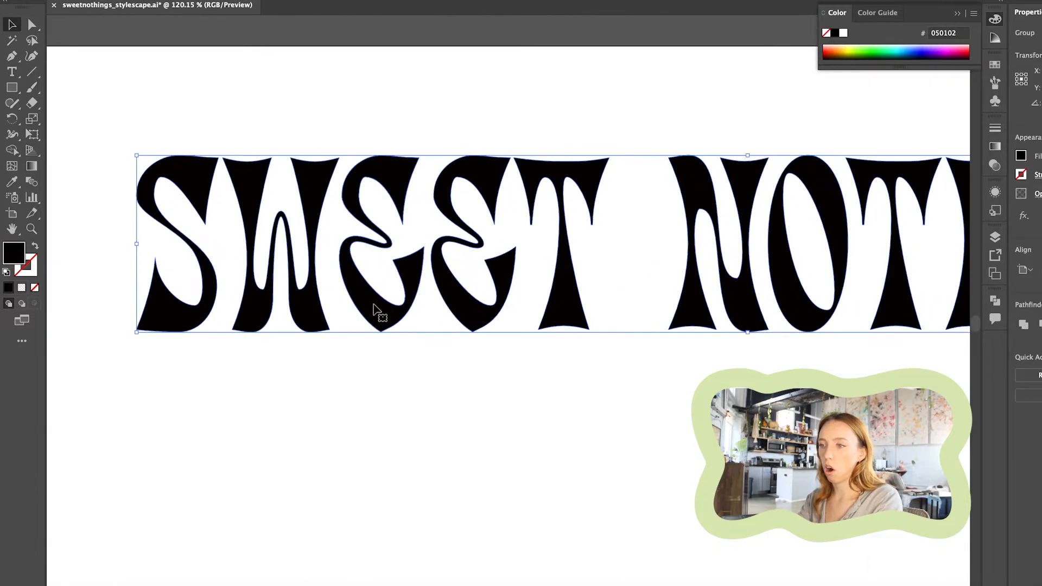
key("super")
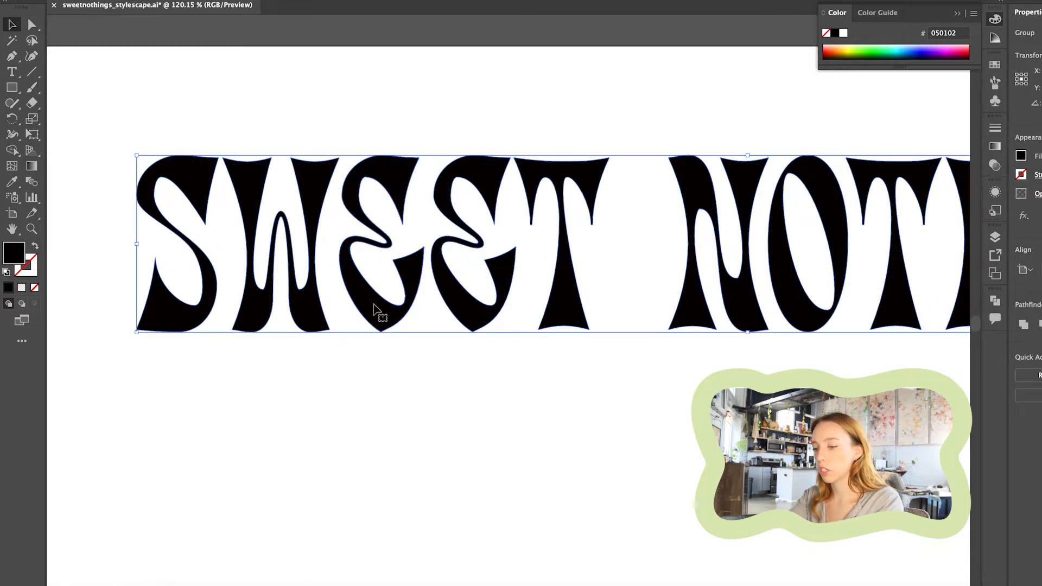
key("super")
left_click(512, 55)
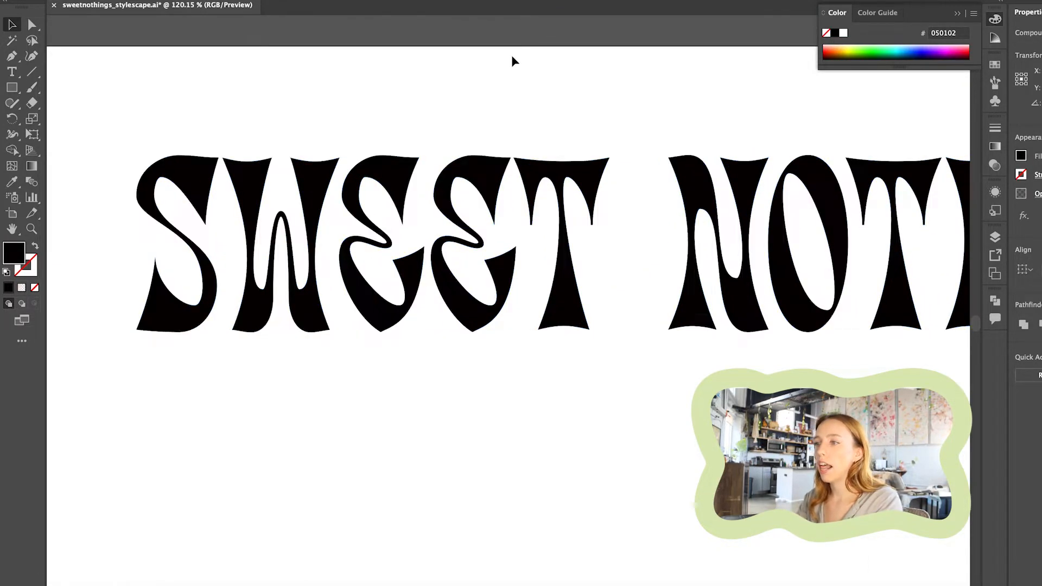
left_click(515, 191)
scroll(531, 182, "up", 2)
scroll(529, 179, "down", 4)
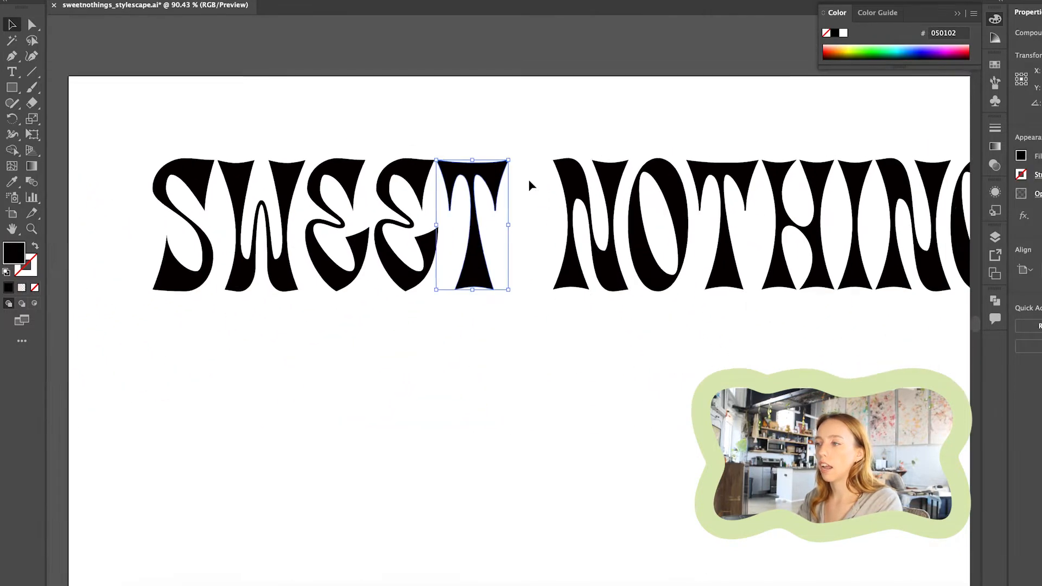
left_click(753, 255)
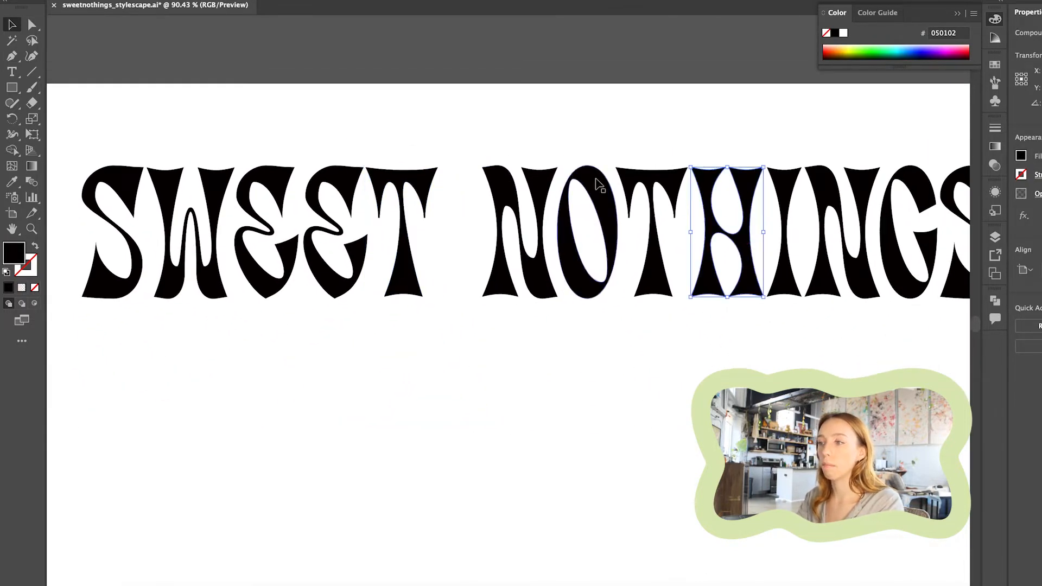
Round the outer bottom corners of both feet of the W in SWEET.
scroll(581, 188, "up", 3)
scroll(471, 152, "down", 2)
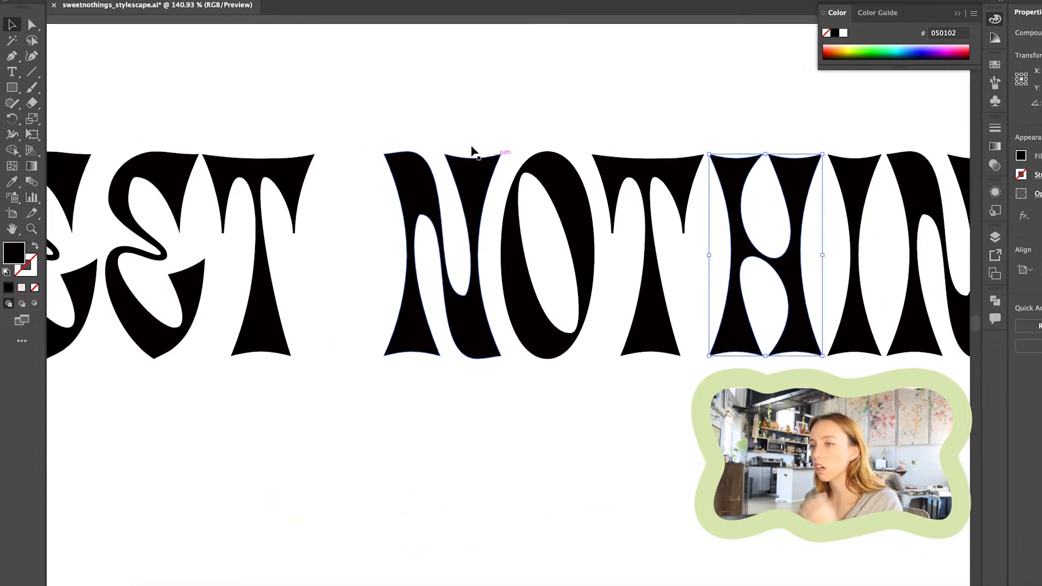
scroll(472, 150, "left", 5)
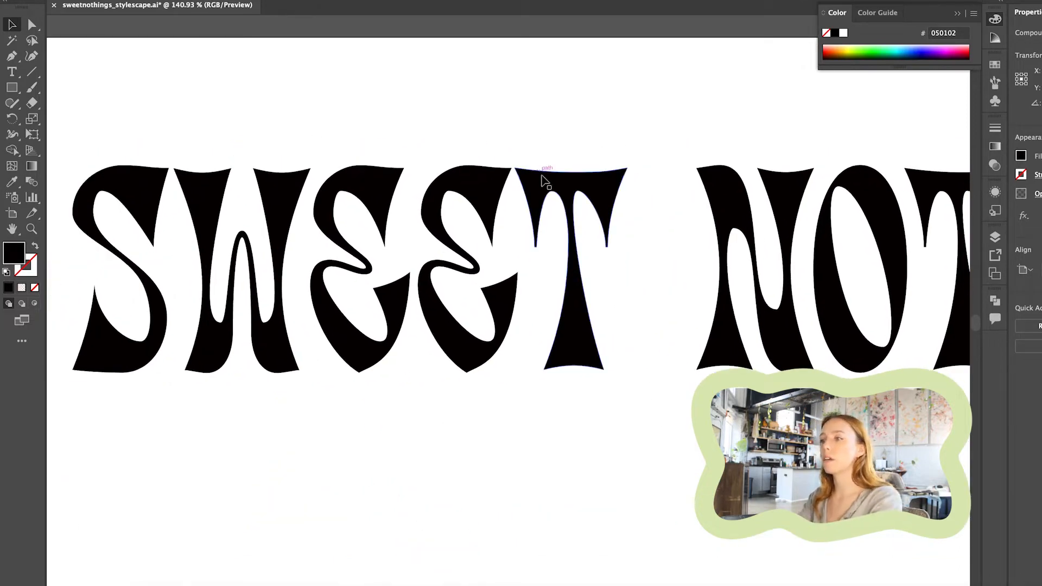
scroll(543, 182, "left", 2)
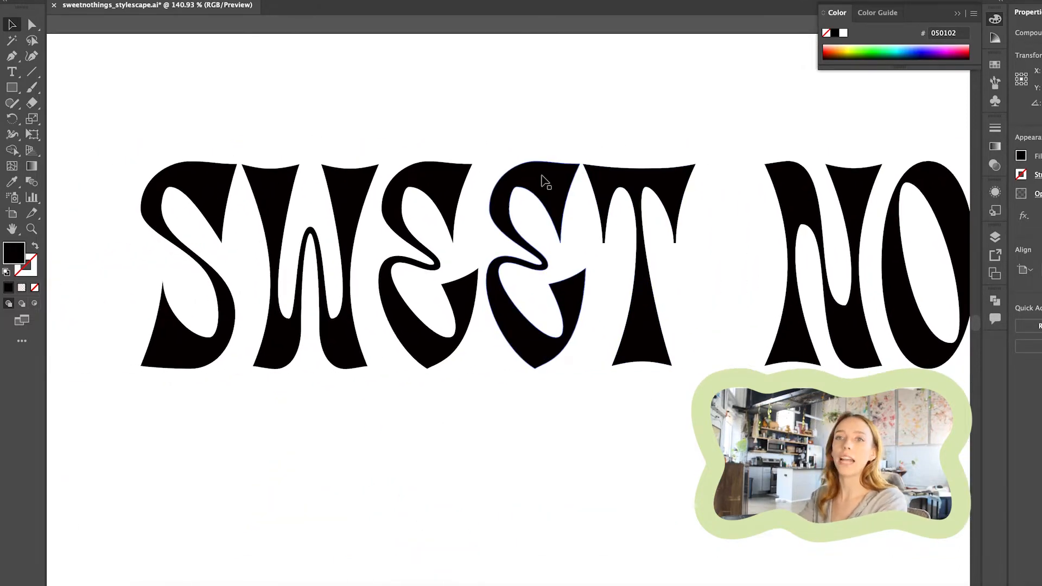
scroll(233, 317, "up", 3)
left_click(281, 389)
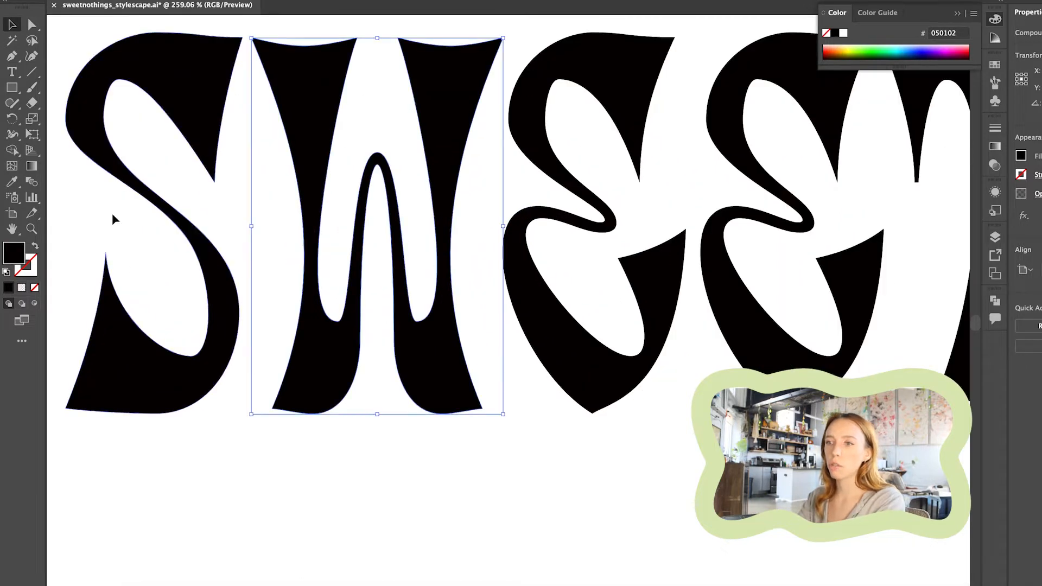
left_click(32, 25)
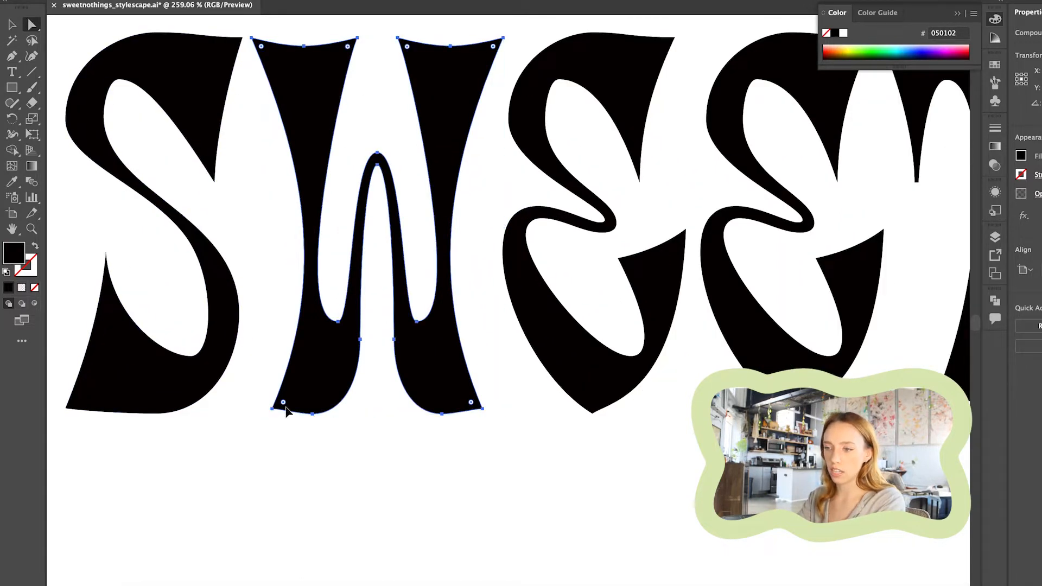
left_click_drag(283, 404, 309, 401)
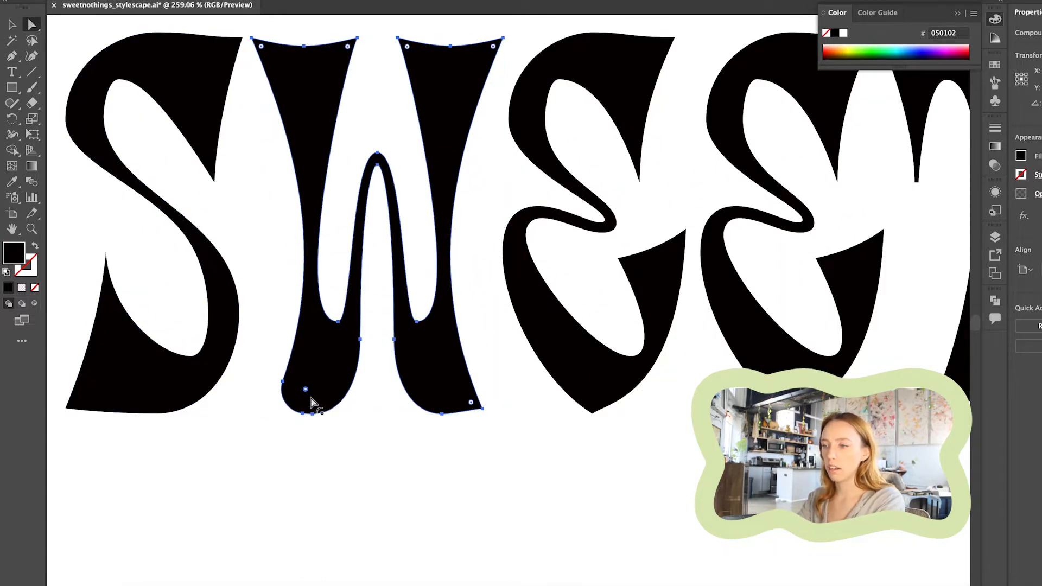
mouse_move(471, 403)
left_mouse_down()
mouse_move(411, 368)
mouse_move(465, 400)
left_mouse_up()
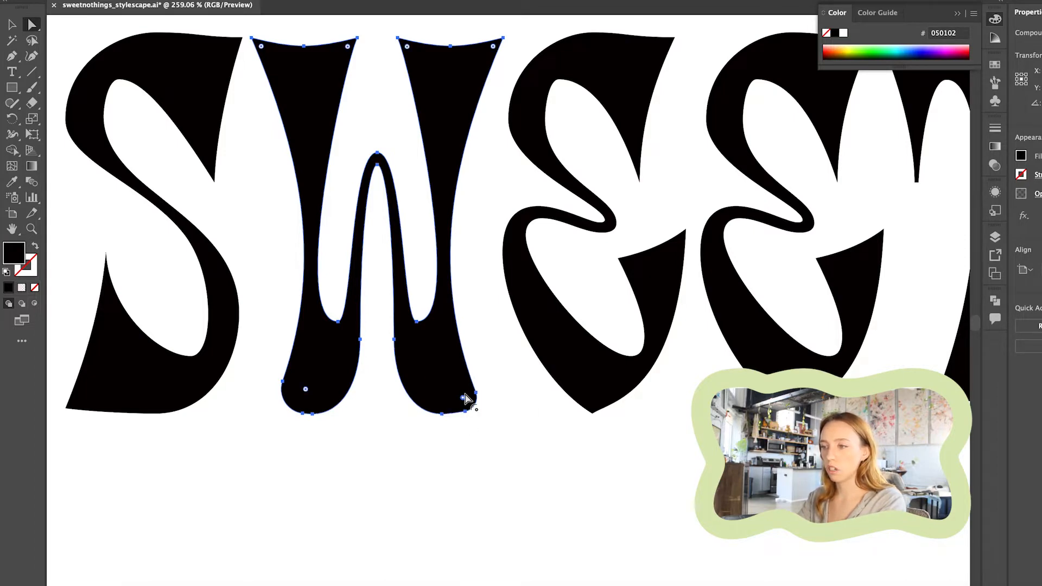
Increase the rounding on the outer corner of the W's left foot until the foot is fully rounded.
scroll(465, 400, "down", 5)
scroll(386, 397, "up", 6)
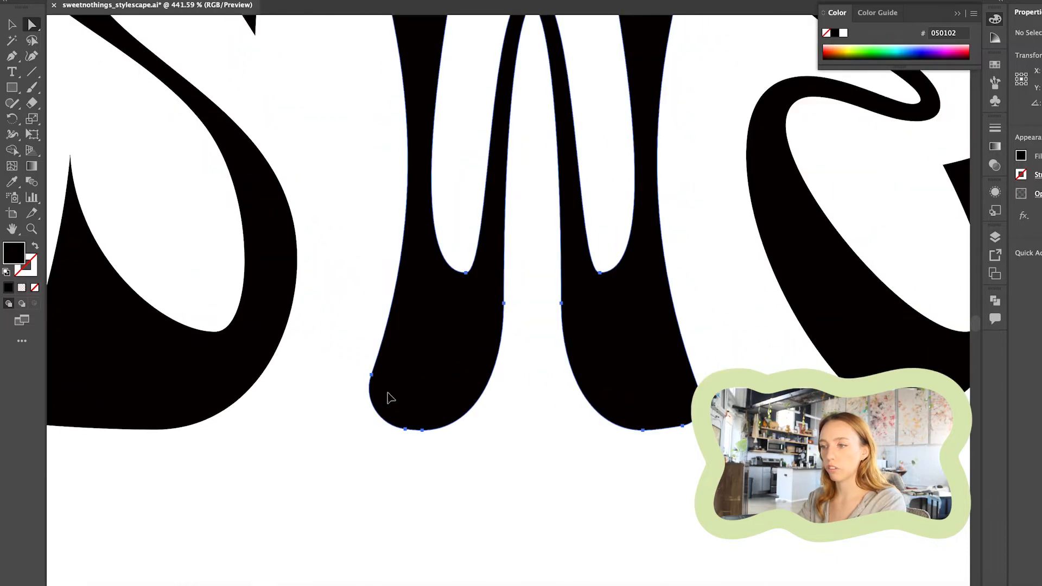
left_click_drag(413, 395, 467, 371)
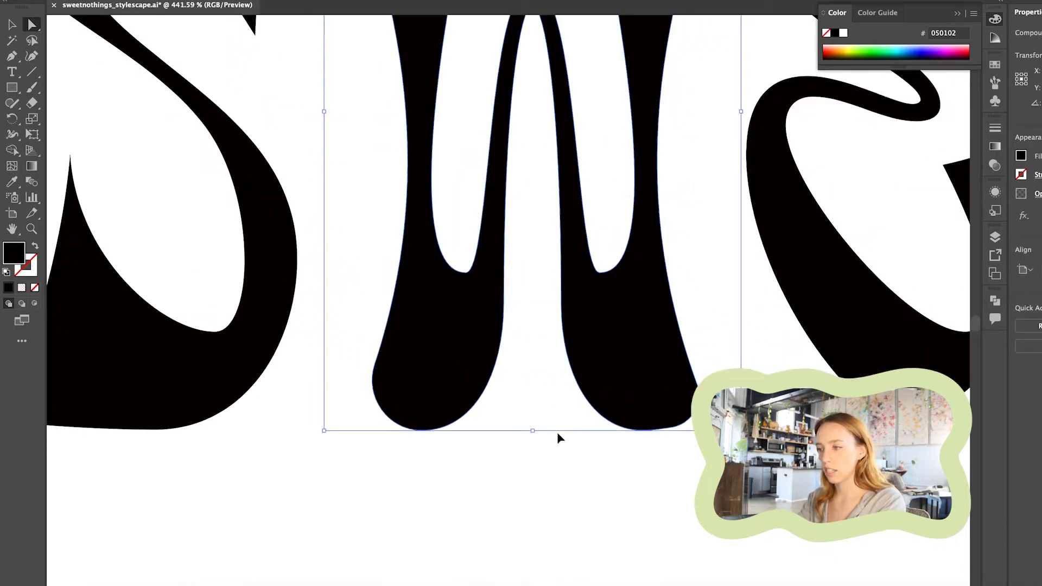
key("super+z")
left_click_drag(411, 389, 487, 359)
left_click(543, 441)
scroll(544, 441, "down", 6)
scroll(543, 441, "right", 2)
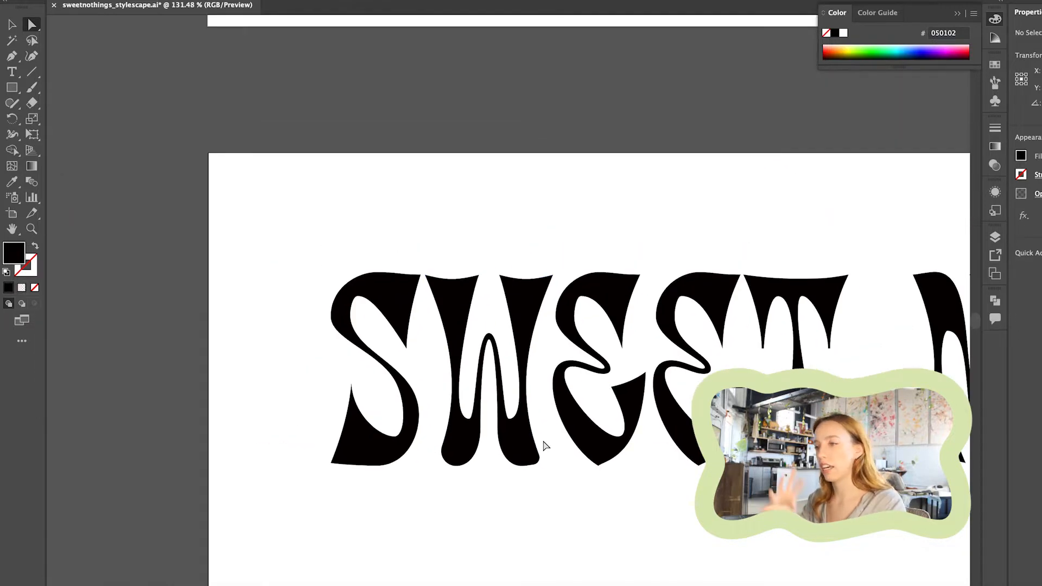
Round the inner top corner of the W's right arm.
scroll(530, 305, "up", 5)
left_click(466, 238)
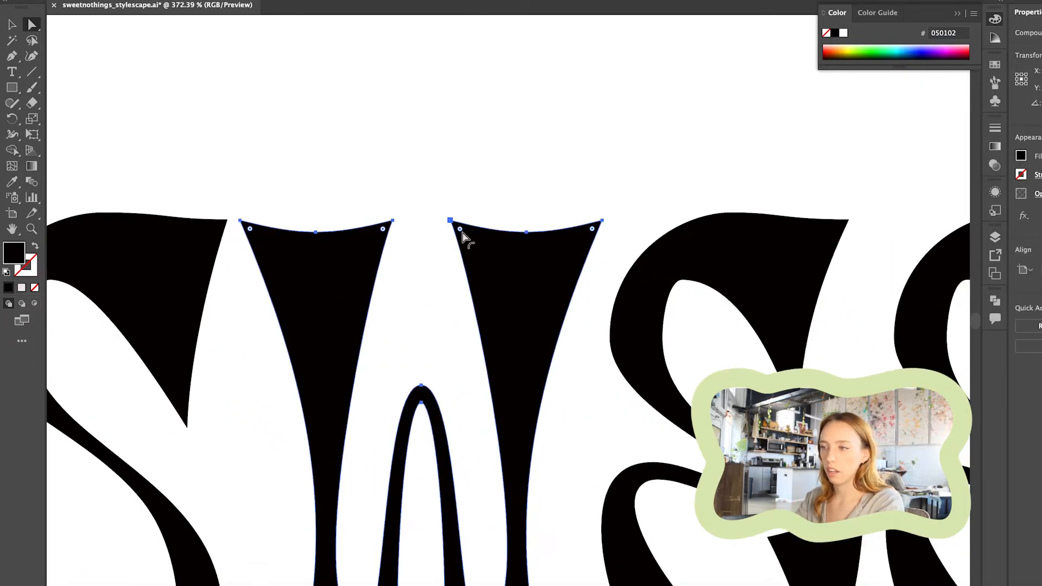
left_click_drag(457, 231, 473, 238)
scroll(473, 242, "down", 5)
left_click(521, 203)
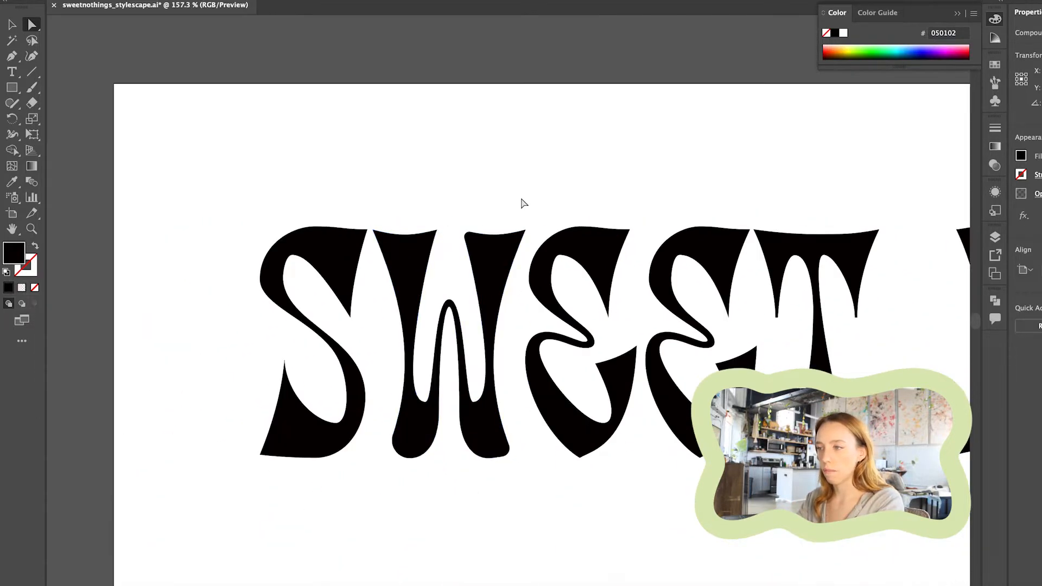
Round the outer top corner of the W's right arm and both top corners of its left arm.
scroll(521, 203, "up", 3)
left_click(502, 290)
left_click_drag(520, 267, 451, 332)
scroll(547, 195, "down", 2)
left_click(478, 222)
scroll(473, 220, "up", 2)
left_click(432, 239)
left_click_drag(463, 223, 393, 205)
Round the tips of the upper and lower terminals of the S in SWEET.
scroll(446, 242, "down", 3)
scroll(301, 276, "up", 4)
left_click(301, 276)
scroll(479, 369, "down", 2)
key("super+z")
left_click(397, 249)
left_click(291, 324)
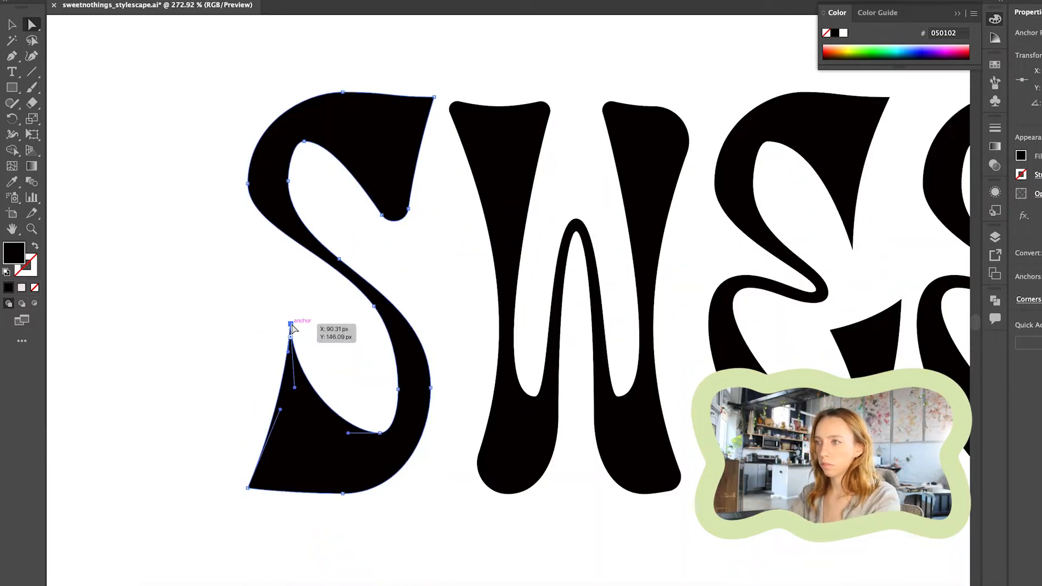
left_click_drag(291, 325, 292, 372)
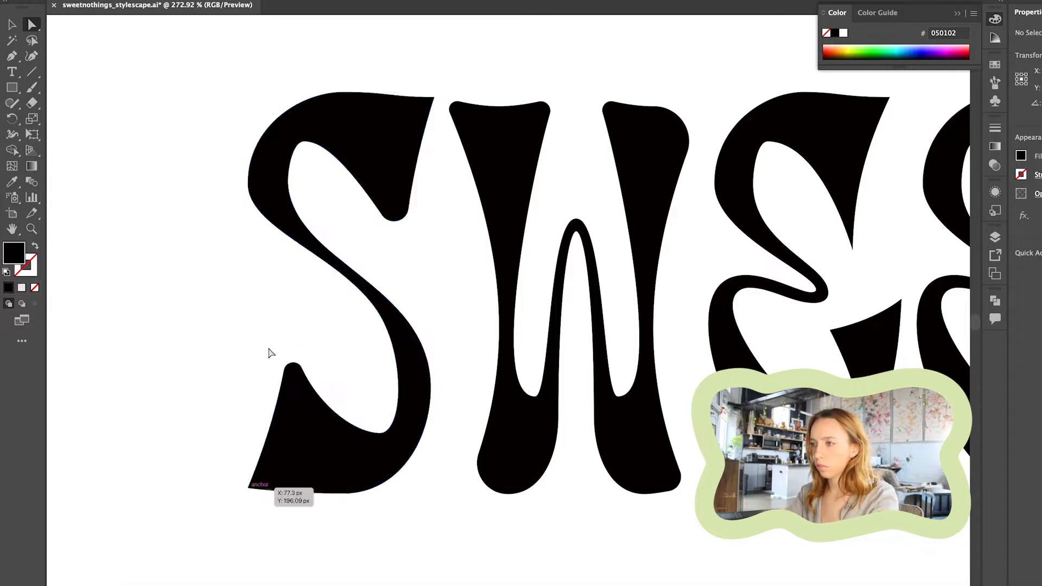
Round the outer top corner of the first E and the inner corner of its lower arm.
scroll(414, 528, "down", 3)
scroll(376, 228, "up", 3)
left_click_drag(504, 167, 485, 185)
left_click(456, 393)
left_click_drag(461, 397, 467, 402)
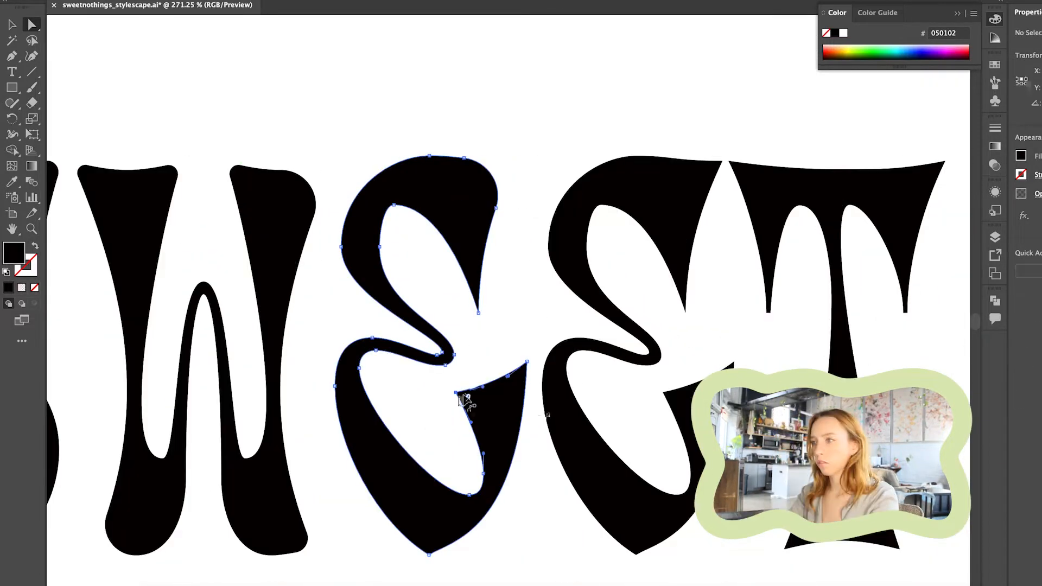
Round the bottom point of the first E and the outer tip of its lower arm.
scroll(504, 318, "down", 3)
left_click(590, 471)
left_click_drag(591, 461, 593, 434)
left_click(653, 348)
left_click_drag(647, 358, 633, 380)
left_click(622, 306)
scroll(622, 306, "down", 3)
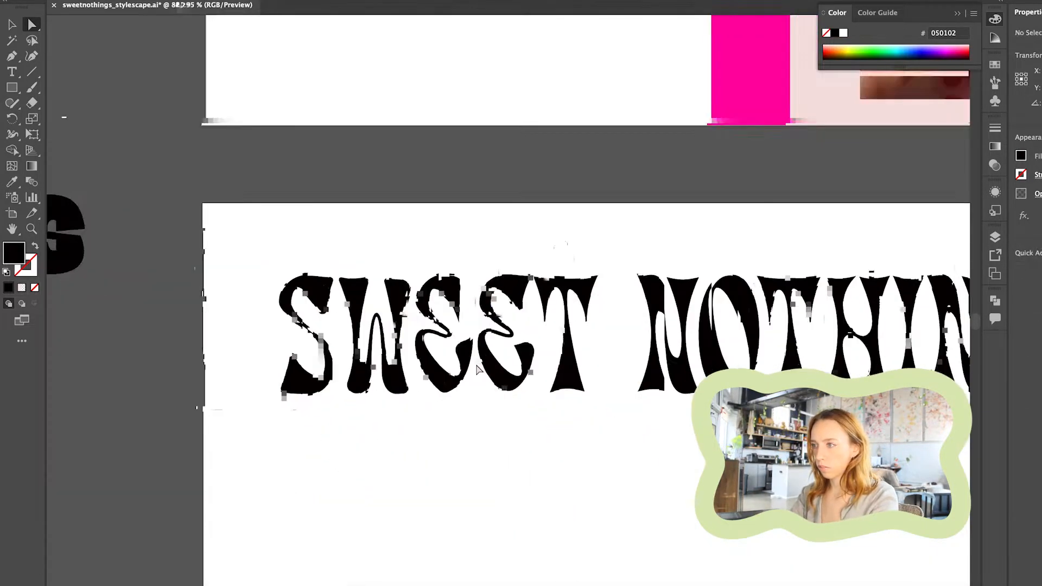
Round the corners of the second E in SWEET, making the end of its lower arm fully curved.
scroll(540, 356, "up", 5)
scroll(296, 295, "down", 3)
left_click(219, 271)
left_click_drag(225, 265, 213, 315)
Round both outer top corners of the crossbar of the T in SWEET.
scroll(163, 369, "down", 3)
scroll(255, 394, "up", 5)
left_click(619, 201)
left_click_drag(745, 174, 718, 174)
left_click_drag(810, 159, 790, 180)
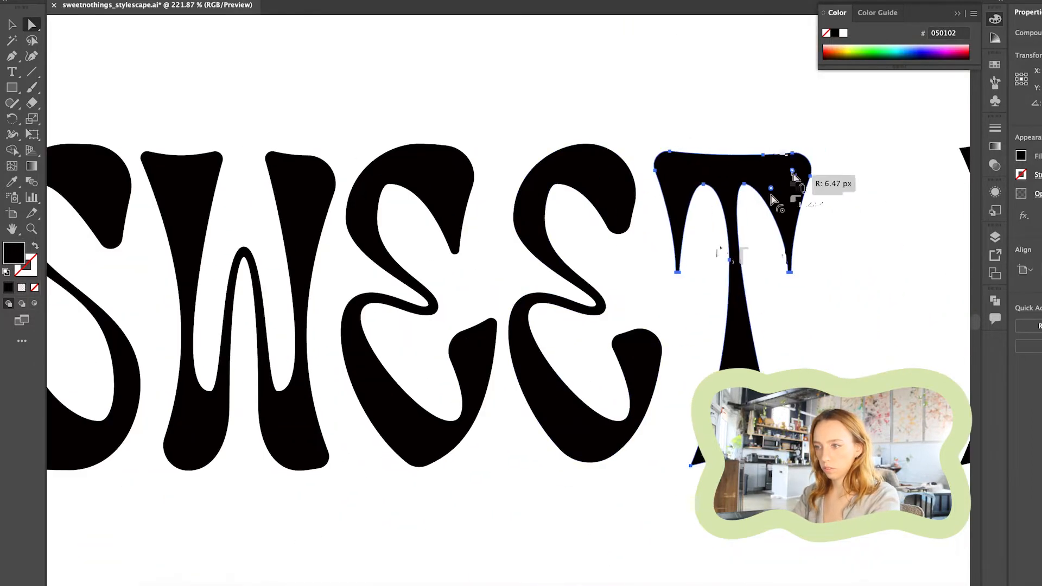
Reduce the flat tips of the T's arms to single anchor points and round them.
scroll(679, 267, "up", 5)
left_click(680, 300)
left_click_drag(680, 299, 658, 299)
scroll(405, 302, "down", 2)
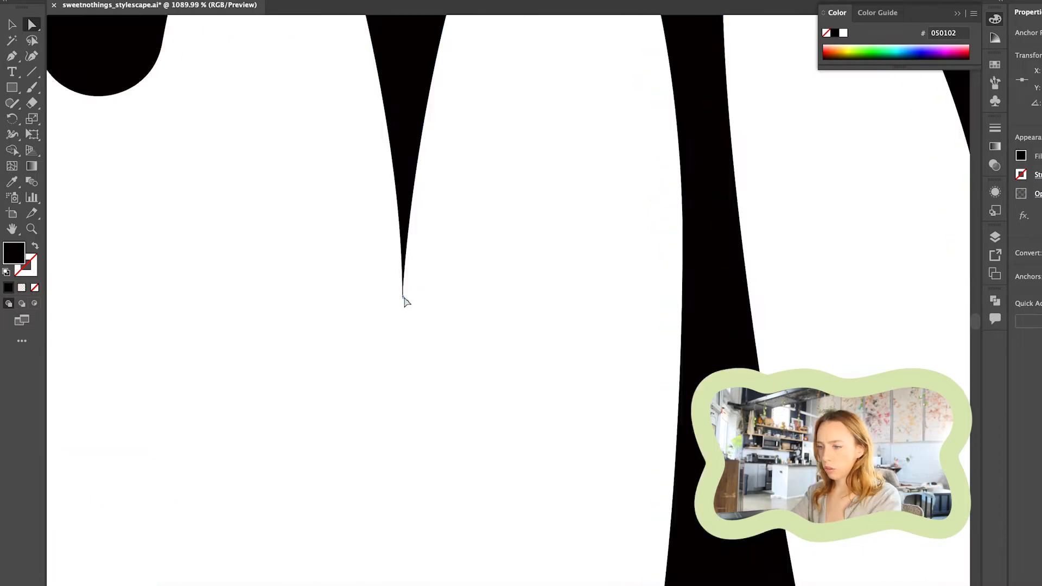
scroll(402, 302, "up", 4)
key("minus")
scroll(449, 309, "down", 6)
key("a")
left_click_drag(421, 236, 421, 112)
left_click(653, 262)
left_click_drag(651, 250, 642, 187)
Round both bottom corners of the T's foot, giving the right one the larger radius.
scroll(643, 187, "down", 4)
left_click(617, 288)
left_click_drag(628, 282, 644, 263)
left_click_drag(754, 281, 695, 229)
left_click(787, 271)
Round the corners of the first N in NOTHINGS, with the fullest curve on its upper-left shoulder.
scroll(409, 403, "down", 3)
scroll(413, 407, "down", 3)
left_click_drag(330, 386, 380, 304)
scroll(353, 312, "up", 1)
scroll(424, 298, "down", 3)
left_click(497, 261)
scroll(498, 263, "up", 5)
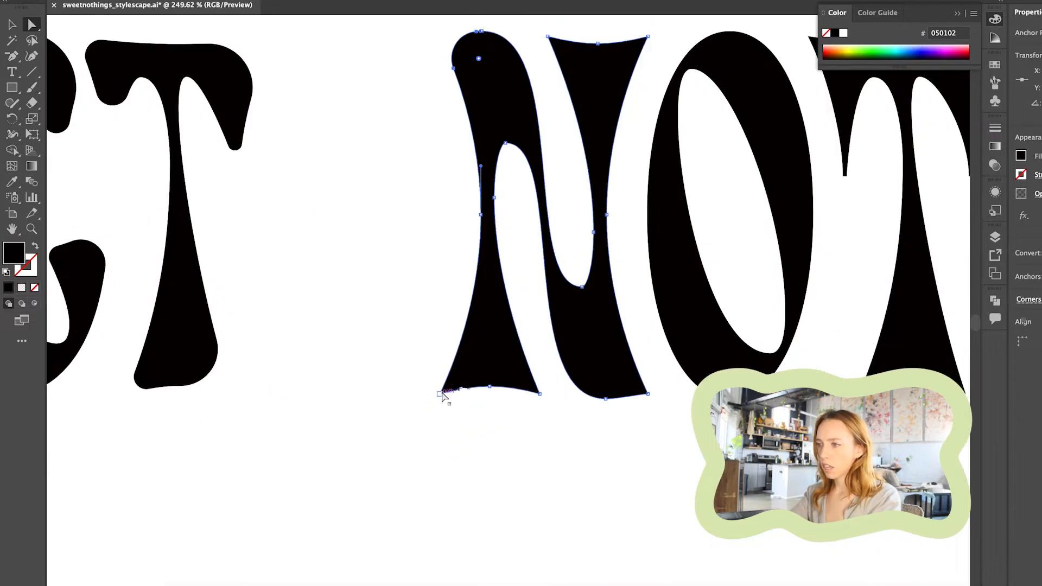
scroll(633, 386, "down", 5)
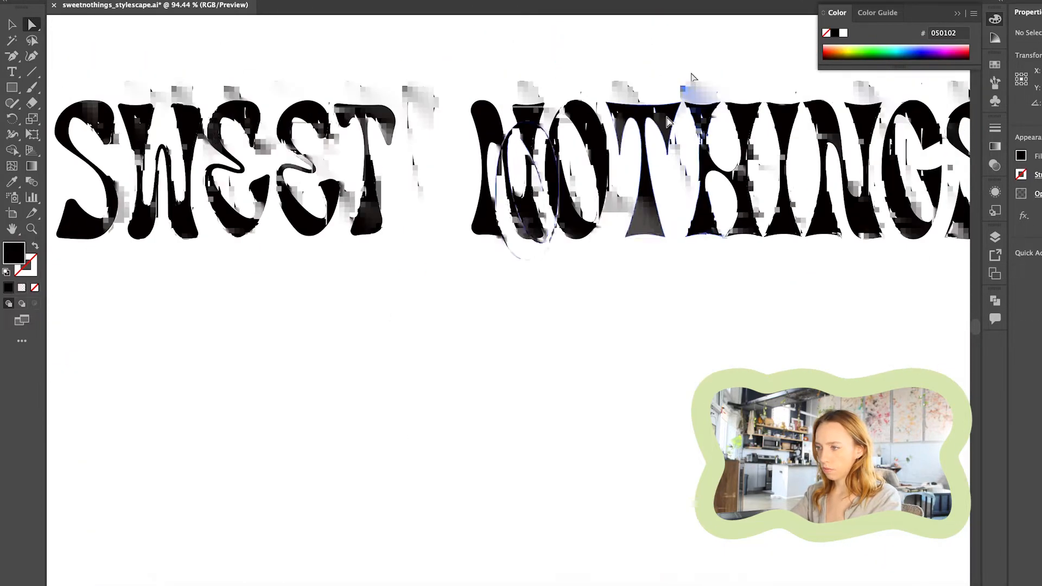
Round the left arm tip and both outer top corners of the T in NOTHINGS.
left_click(654, 120)
scroll(673, 103, "up", 5)
scroll(486, 291, "up", 3)
left_click_drag(489, 279, 489, 238)
scroll(489, 244, "down", 6)
left_click_drag(582, 209, 576, 214)
scroll(509, 209, "up", 6)
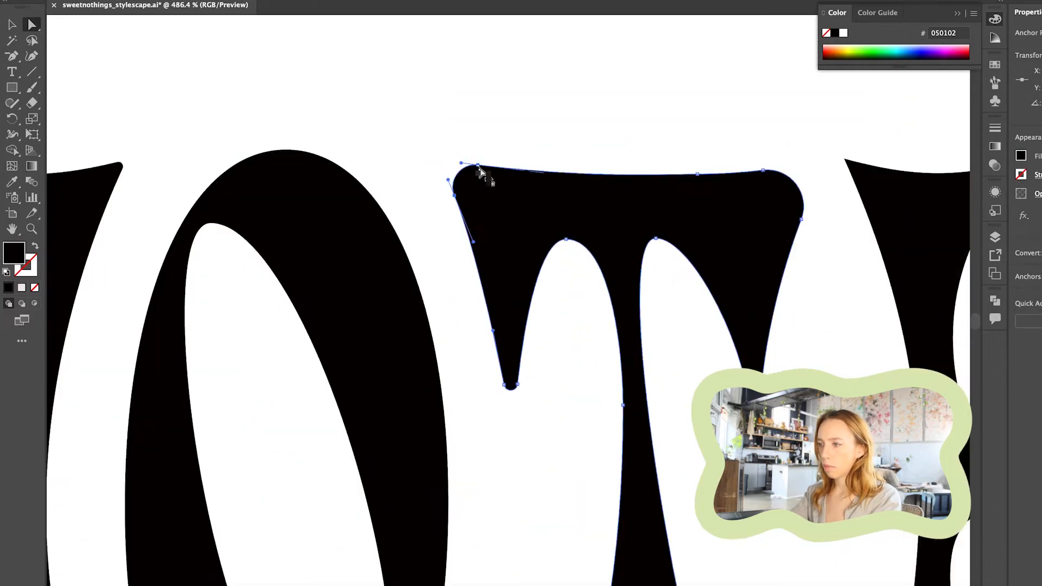
Round the right arm tip and the foot corners of the T in NOTHINGS.
scroll(479, 168, "down", 6)
scroll(570, 261, "up", 6)
left_click(591, 275)
scroll(591, 274, "down", 4)
left_click_drag(588, 270, 584, 225)
scroll(584, 226, "down", 3)
scroll(585, 285, "up", 3)
left_click_drag(648, 294, 591, 272)
scroll(542, 470, "up", 3)
left_click_drag(534, 443, 546, 431)
left_click_drag(636, 446, 601, 412)
Round the top and bottom corners of both stems of the H.
scroll(577, 384, "down", 6)
scroll(577, 383, "up", 4)
left_click(609, 364)
scroll(609, 369, "down", 2)
scroll(662, 268, "up", 5)
left_click(663, 267)
scroll(663, 268, "down", 4)
scroll(616, 309, "down", 4)
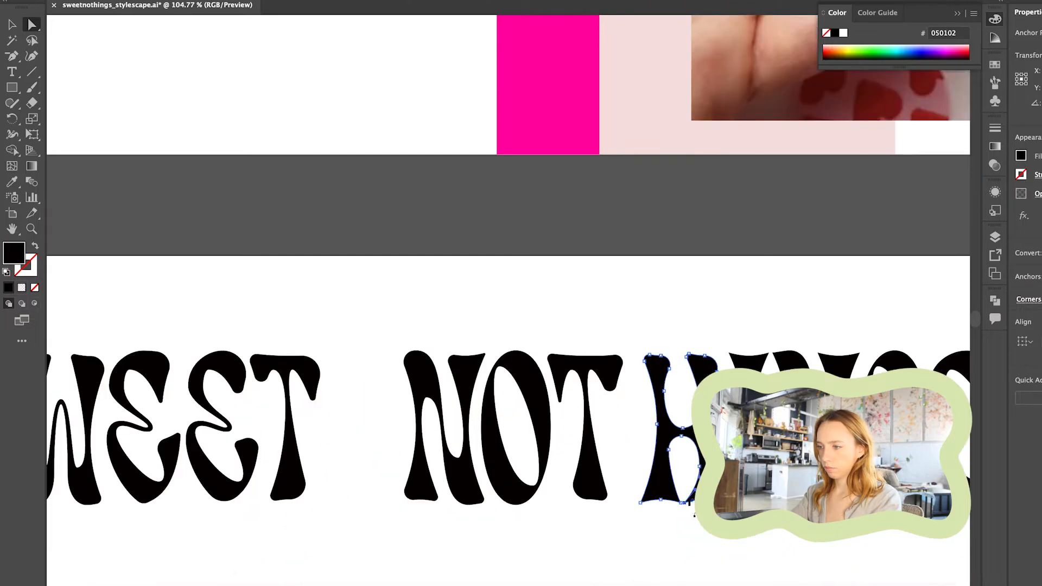
scroll(689, 493, "up", 8)
left_click_drag(651, 513, 616, 478)
Round the top and bottom corners of the I in NOTHINGS.
scroll(674, 400, "down", 6)
scroll(700, 303, "up", 2)
left_click_drag(707, 295, 669, 290)
left_click_drag(690, 263, 680, 276)
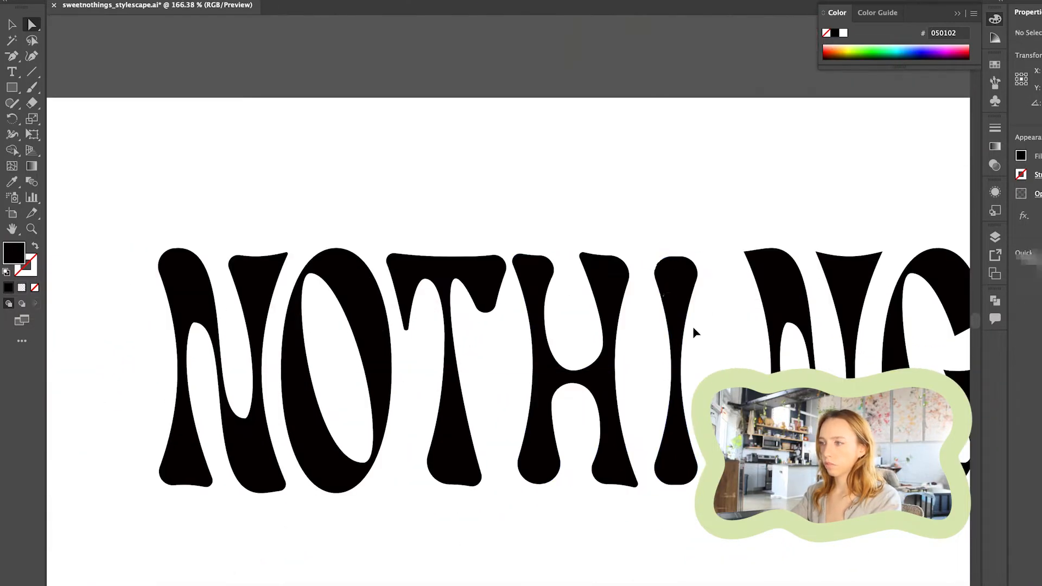
Round the corners of the second N in NOTHINGS, making the top of its right stem fully curved.
scroll(754, 369, "down", 5)
scroll(814, 369, "up", 4)
left_click_drag(740, 310, 715, 310)
scroll(698, 296, "up", 3)
left_click_drag(673, 264, 678, 271)
left_click_drag(671, 531, 687, 512)
left_click_drag(814, 266, 746, 267)
scroll(784, 296, "down", 6)
Round the end of the G's upper terminal.
scroll(820, 297, "up", 4)
scroll(747, 267, "up", 3)
left_click_drag(752, 320, 757, 308)
scroll(758, 310, "up", 5)
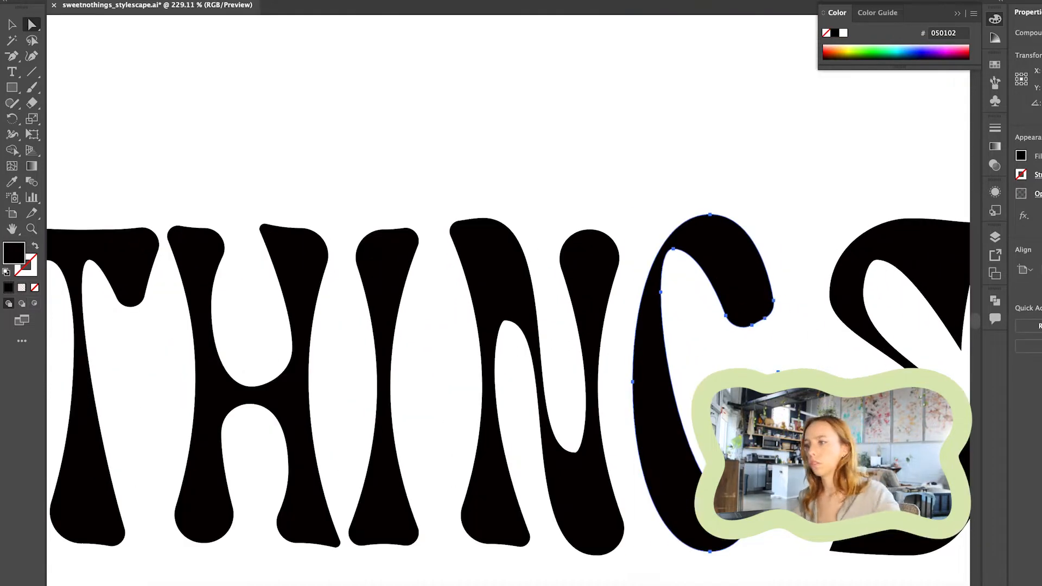
scroll(759, 309, "down", 5)
scroll(759, 310, "up", 4)
scroll(772, 303, "down", 5)
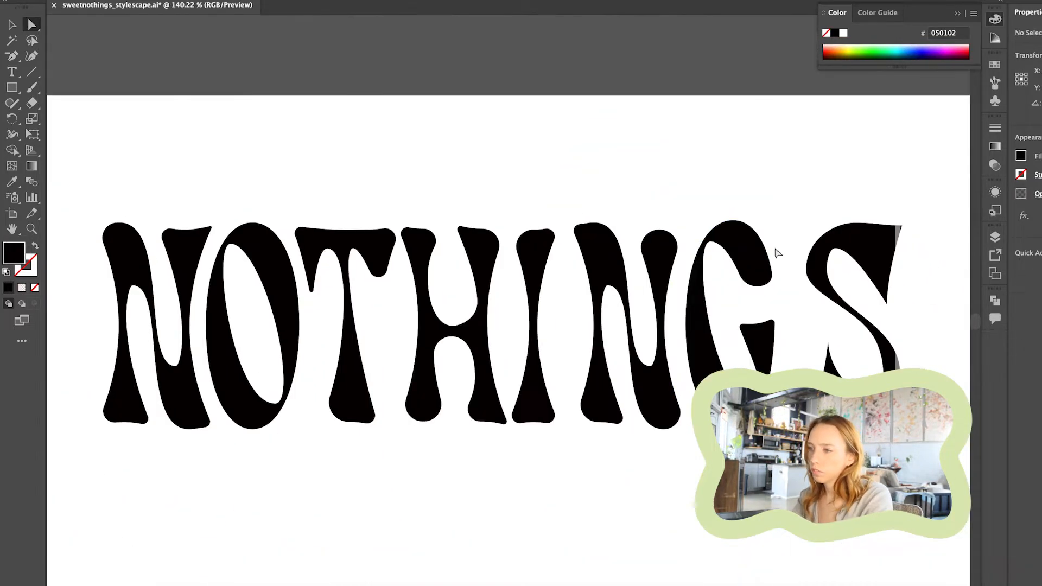
Round the outer corners and terminal tips of the final S in NOTHINGS.
scroll(776, 252, "up", 3)
left_click(629, 538)
left_click_drag(610, 559, 626, 547)
left_click_drag(649, 544, 641, 539)
left_click_drag(732, 251, 720, 266)
left_click_drag(714, 354, 704, 326)
scroll(909, 300, "down", 5)
left_click(619, 275)
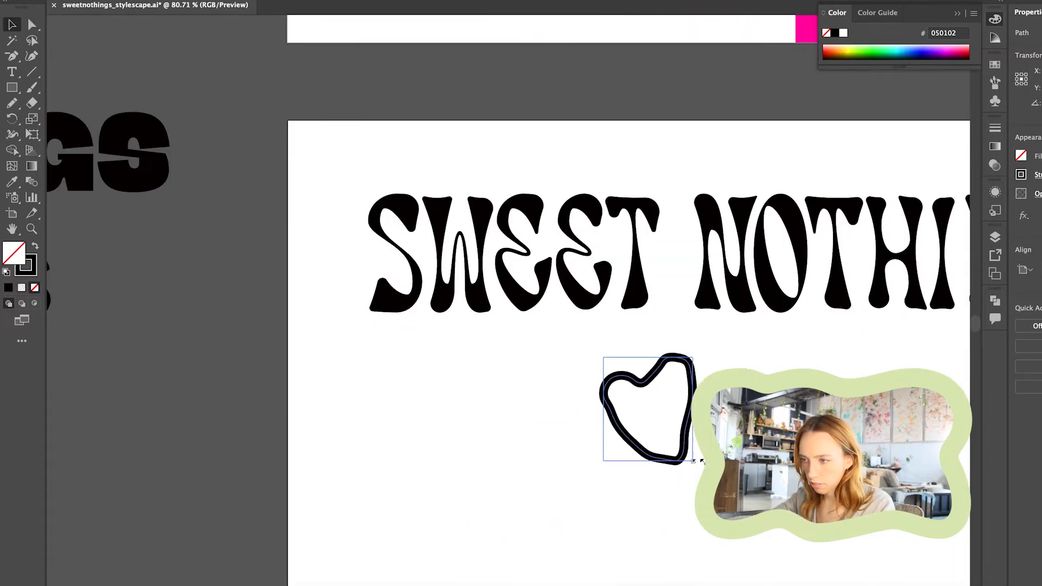
Scale the heart outline down into the O of NOTHINGS and remove the O's original counter.
left_click_drag(647, 407, 709, 298)
scroll(593, 365, "up", 3)
scroll(466, 196, "down", 5)
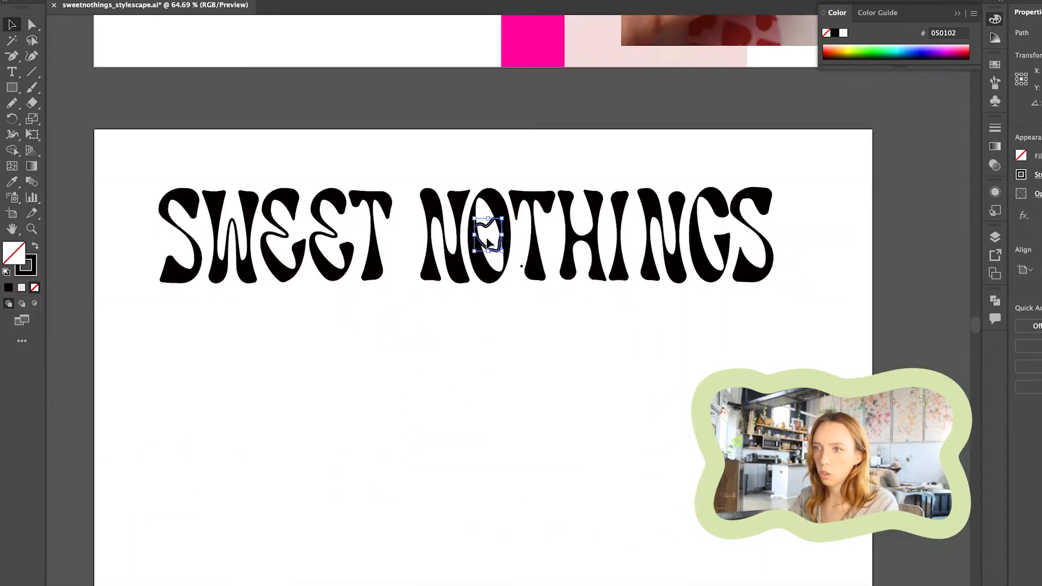
scroll(470, 201, "up", 4)
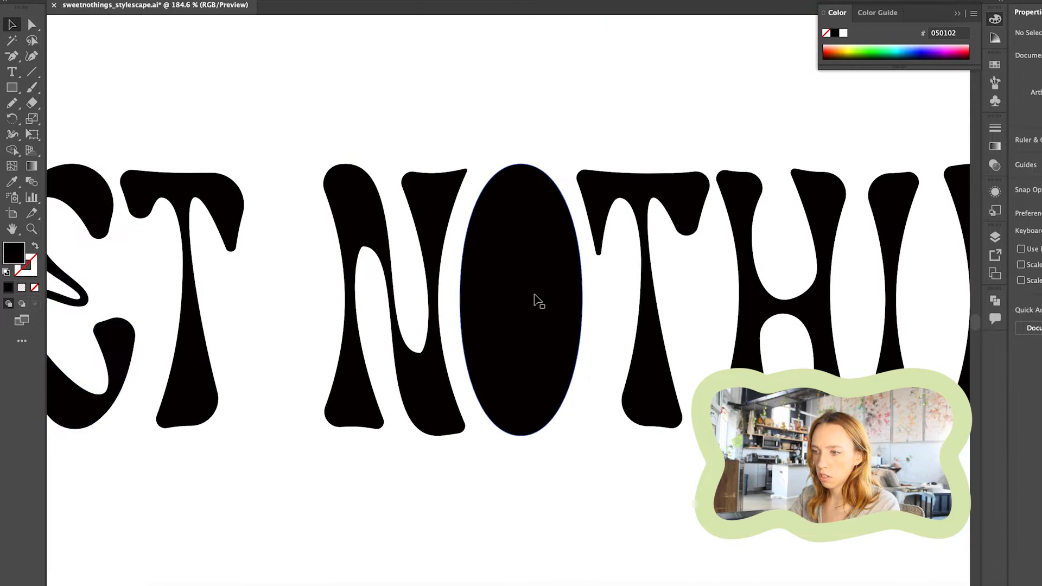
Remove the heart's stroke and cut the heart shape out of the solid O.
double_click(523, 275)
key("Escape")
left_click(553, 304)
left_click(26, 267)
left_click(35, 287)
left_click(548, 187, "shift")
scroll(549, 187, "up", 1)
scroll(510, 121, "down", 4)
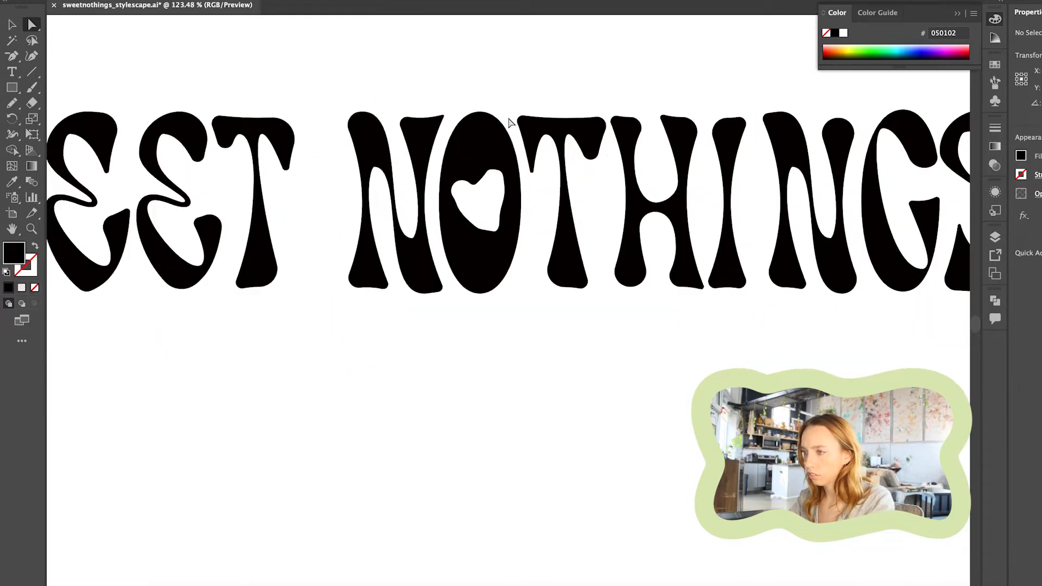
Redraw the outer edge of the O freehand with the Pencil tool to give it a slightly uneven curve.
scroll(510, 121, "up", 5)
left_click(11, 103)
left_click_drag(354, 321, 489, 42)
left_click_drag(492, 42, 627, 309)
scroll(610, 203, "down", 4)
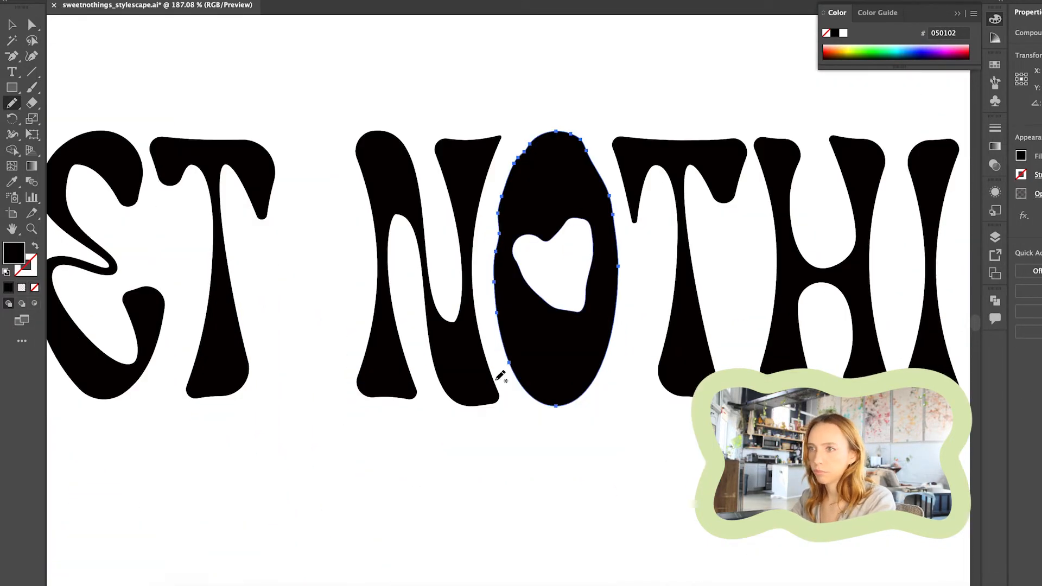
mouse_move(613, 228)
left_mouse_down()
mouse_move(606, 366)
mouse_move(493, 300)
left_mouse_up()
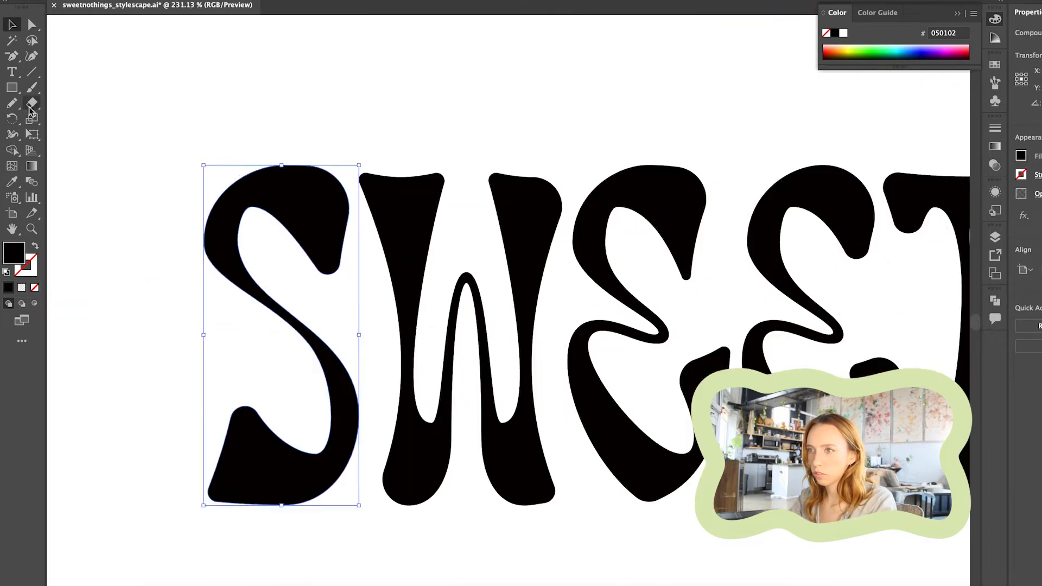
Redraw the outline of the S in SWEET freehand with the Pencil tool, starting with its upper curve.
mouse_move(340, 263)
left_mouse_down()
mouse_move(295, 167)
mouse_move(251, 285)
left_mouse_up()
key("super+z")
mouse_move(283, 167)
left_mouse_down()
mouse_move(204, 231)
mouse_move(307, 450)
mouse_move(230, 427)
left_mouse_up()
scroll(239, 440, "down", 2)
scroll(239, 440, "up", 3)
mouse_move(205, 390)
left_mouse_down()
mouse_move(185, 466)
mouse_move(298, 466)
left_mouse_up()
left_click_drag(307, 307, 302, 464)
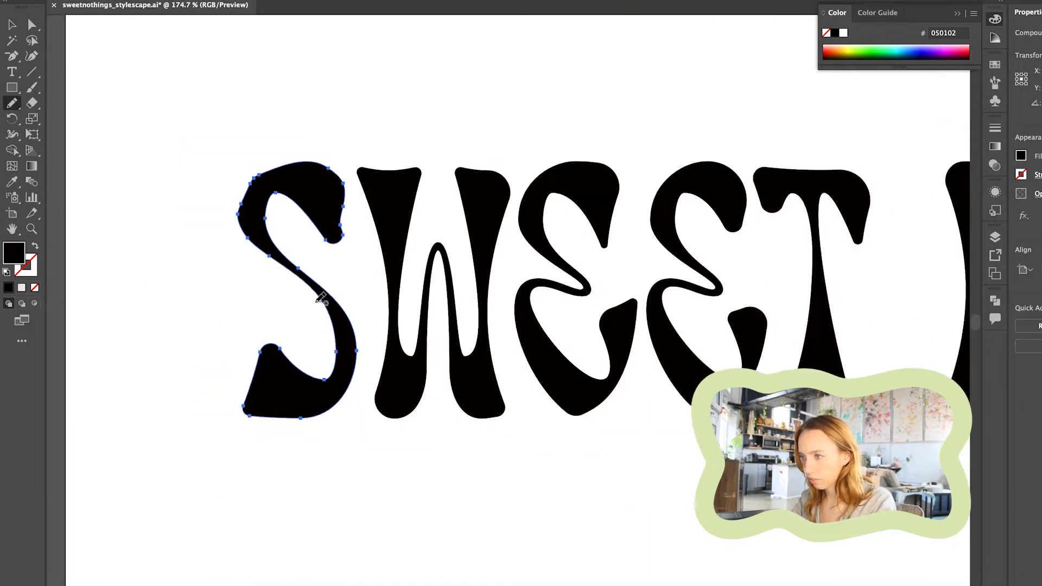
Refine the lower half of the S freehand, reshaping its inner curve, lower terminal and base.
scroll(312, 378, "up", 5)
mouse_move(281, 357)
left_mouse_down()
mouse_move(371, 312)
mouse_move(364, 234)
left_mouse_up()
mouse_move(239, 307)
left_mouse_down()
mouse_move(194, 283)
mouse_move(176, 308)
left_mouse_up()
mouse_move(153, 477)
left_mouse_down()
mouse_move(326, 475)
mouse_move(404, 415)
left_mouse_up()
key("super+z")
left_click_drag(131, 448, 375, 442)
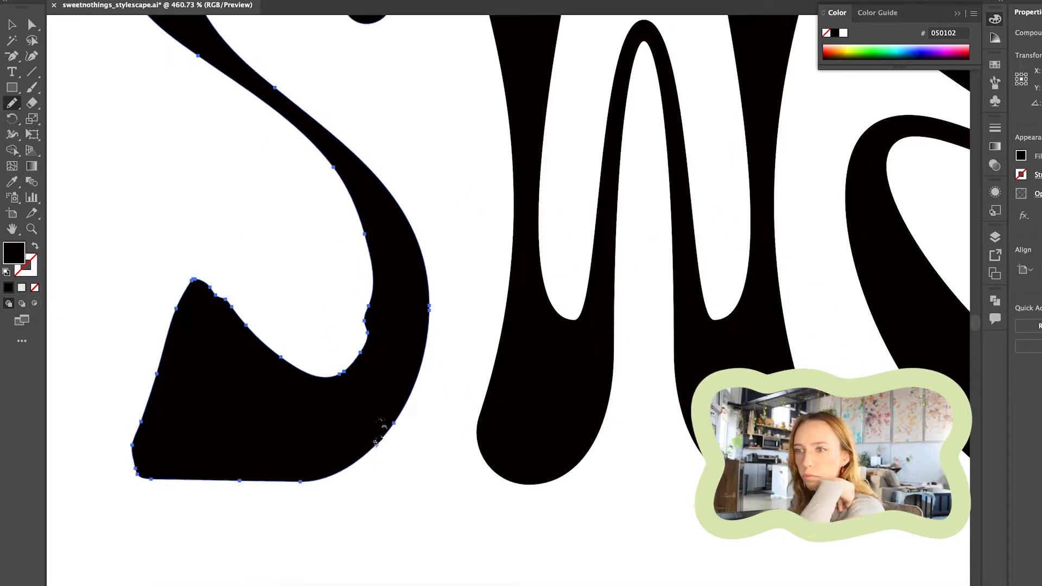
Try redrawing the lower outer curve of the S in SWEET freehand, from its base up around the bend.
left_click_drag(308, 481, 421, 372)
scroll(347, 418, "down", 6)
scroll(477, 282, "up", 3)
Try redrawing the stems and lower edges of the W in SWEET freehand with the Pencil tool.
key("a")
left_click(472, 271)
key("n")
left_click_drag(303, 189, 373, 191)
mouse_move(298, 216)
left_mouse_down()
mouse_move(333, 392)
mouse_move(321, 491)
left_mouse_up()
mouse_move(351, 408)
left_mouse_down()
mouse_move(374, 445)
mouse_move(394, 304)
left_mouse_up()
mouse_move(352, 351)
left_mouse_down()
mouse_move(374, 191)
mouse_move(460, 407)
mouse_move(491, 529)
left_mouse_up()
key("super+z")
mouse_move(473, 192)
left_mouse_down()
mouse_move(473, 386)
mouse_move(493, 521)
left_mouse_up()
key("super+z")
left_click_drag(353, 533, 400, 301)
scroll(202, 362, "down", 5)
Try reshaping the outline of the first E in SWEET with the Pencil tool for uneven curves.
key("v")
left_click(242, 391)
key("n")
scroll(241, 391, "up", 7)
scroll(200, 467, "down", 10)
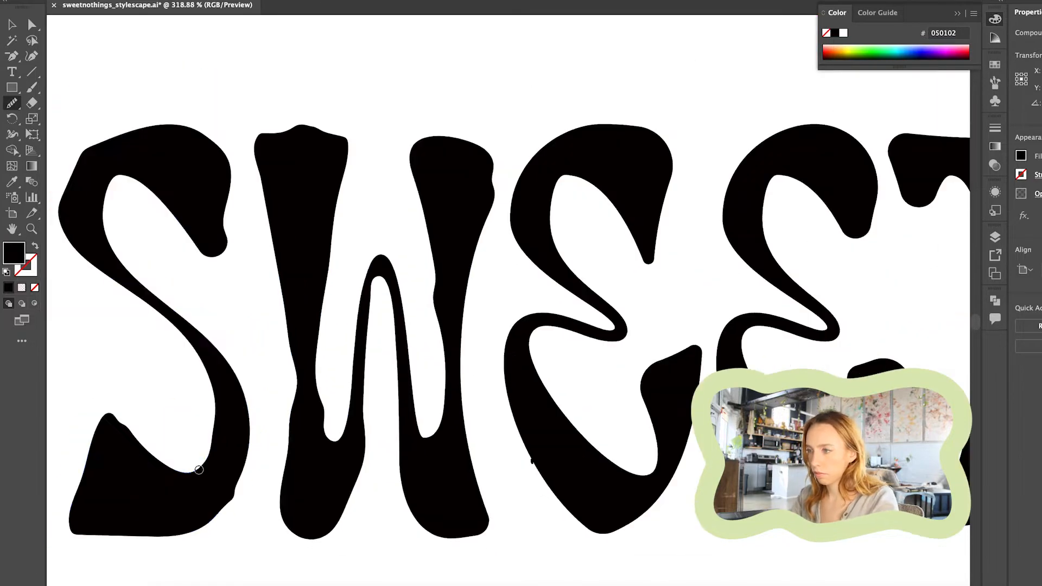
key("v")
left_click(240, 197)
scroll(238, 310, "up", 6)
left_click(358, 245)
left_click_drag(12, 102, 65, 119)
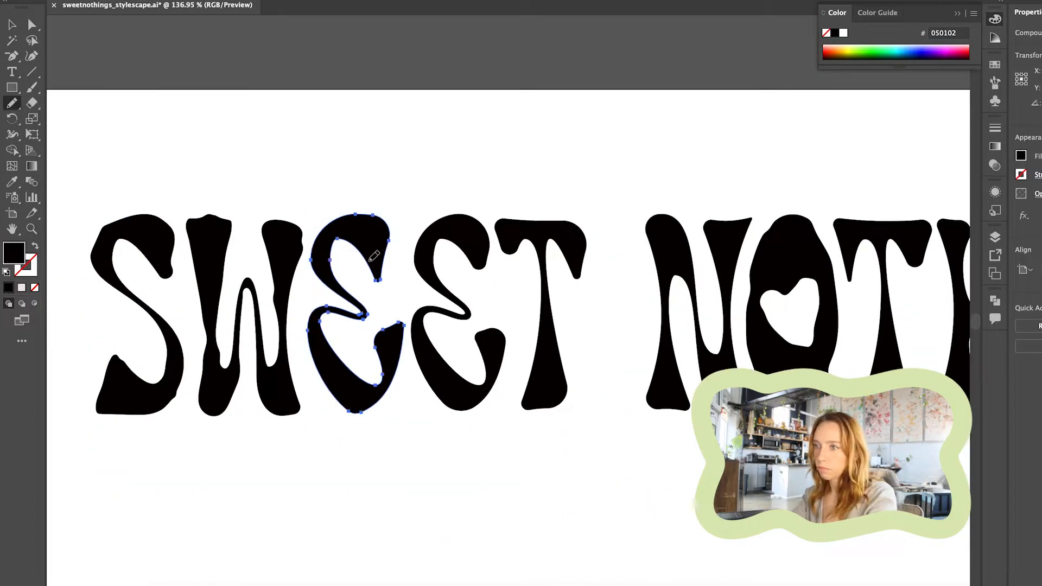
Try redrawing the arms and stem of the T in SWEET freehand with slightly wobbly edges.
key("a")
left_click(514, 256)
key("n")
left_click_drag(602, 275, 587, 278)
mouse_move(507, 237)
left_mouse_down()
mouse_move(534, 255)
mouse_move(604, 255)
left_mouse_up()
mouse_move(587, 279)
left_mouse_down()
mouse_move(558, 304)
mouse_move(584, 414)
mouse_move(568, 347)
left_mouse_up()
Try redrawing the edges of the first letters of NOTHINGS freehand with the Pencil tool.
key("v")
scroll(586, 326, "right", 6)
left_click(597, 249)
key("n")
left_click_drag(560, 270, 595, 260)
mouse_move(615, 437)
left_mouse_down()
mouse_move(625, 337)
mouse_move(616, 260)
left_mouse_up()
scroll(412, 299, "up", 2)
key("v")
left_click(587, 276)
scroll(649, 184, "down", 4)
Try giving the middle letters of NOTHINGS uneven freehand stems and edges with the Pencil tool.
key("v")
left_click_drag(411, 336, 798, 264)
left_click_drag(790, 359, 411, 357)
left_click_drag(776, 228, 753, 302)
scroll(483, 305, "right", 2)
key("n")
mouse_move(737, 217)
left_mouse_down()
mouse_move(724, 282)
mouse_move(730, 358)
left_mouse_up()
left_click_drag(671, 279, 687, 276)
mouse_move(701, 325)
left_mouse_down()
mouse_move(712, 337)
mouse_move(713, 281)
left_mouse_up()
key("a")
key("n")
left_click_drag(662, 215, 653, 359)
Try reshaping the second N of NOTHINGS freehand with the Pencil tool.
key("v")
left_click(825, 233)
scroll(703, 252, "down", 3)
left_click(673, 235)
key("n")
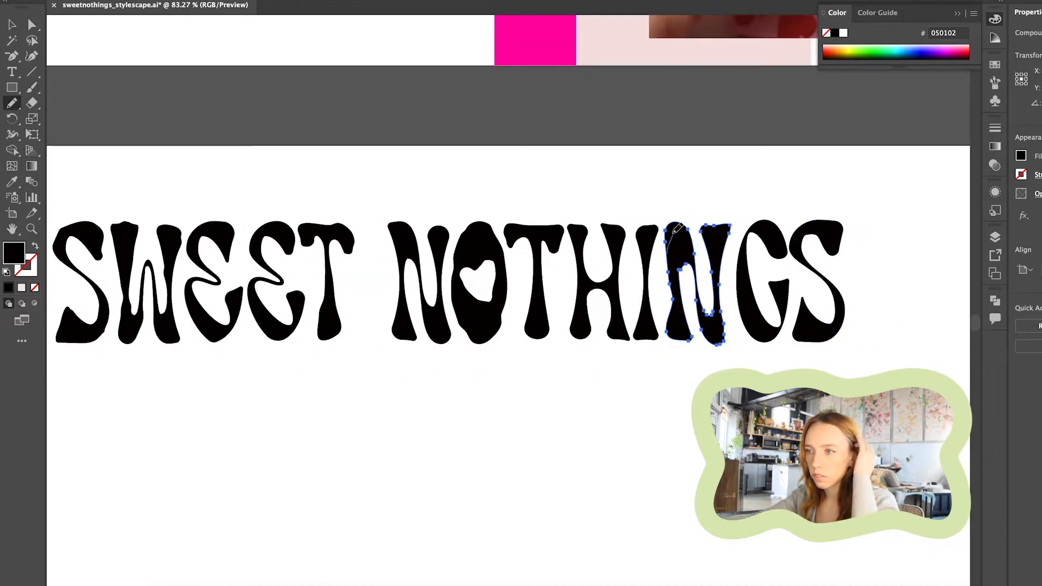
Try redrawing the final S of NOTHINGS freehand, reshaping its lower terminal, base and outer curve.
scroll(725, 242, "right", 2)
key("v")
left_click(752, 242)
left_click(12, 102)
scroll(726, 341, "up", 5)
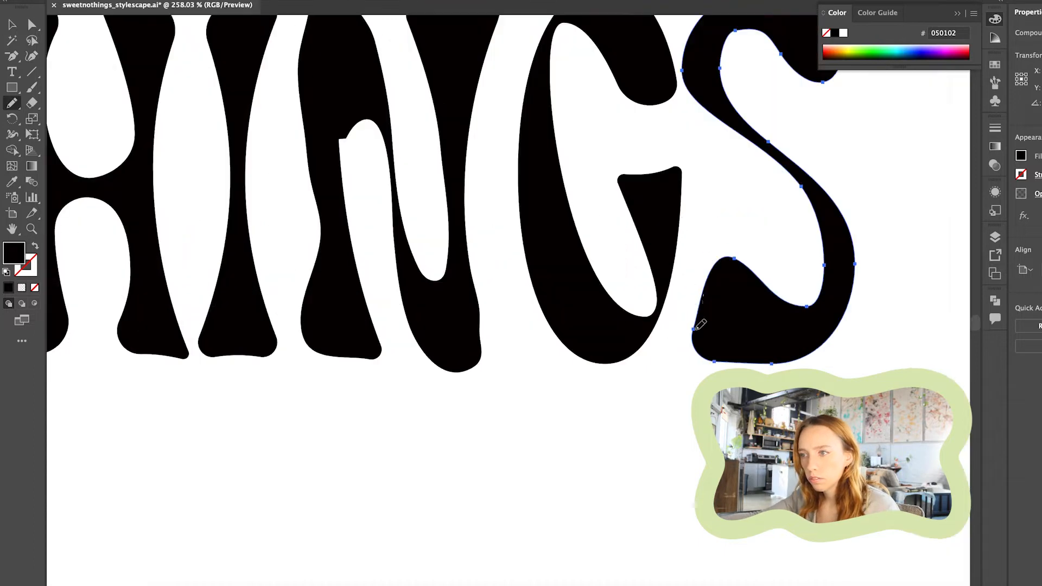
left_click_drag(699, 325, 787, 301)
mouse_move(698, 308)
left_mouse_down()
mouse_move(704, 285)
mouse_move(806, 310)
left_mouse_up()
left_click_drag(721, 350, 843, 218)
left_click_drag(697, 294, 840, 344)
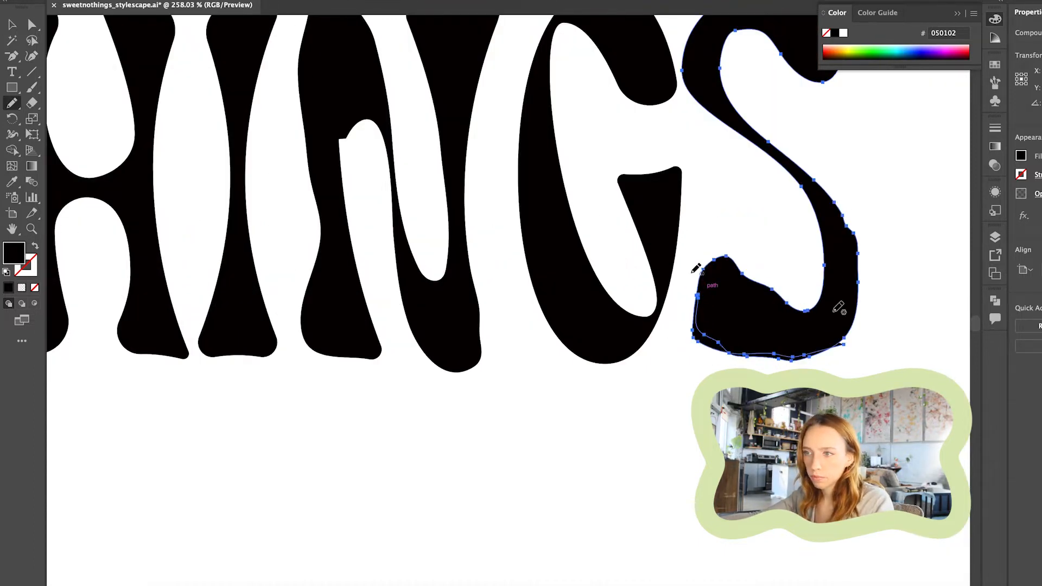
scroll(863, 320, "down", 1)
scroll(862, 320, "up", 3)
scroll(862, 320, "right", 3)
left_click_drag(580, 187, 649, 204)
left_click_drag(628, 216, 670, 175)
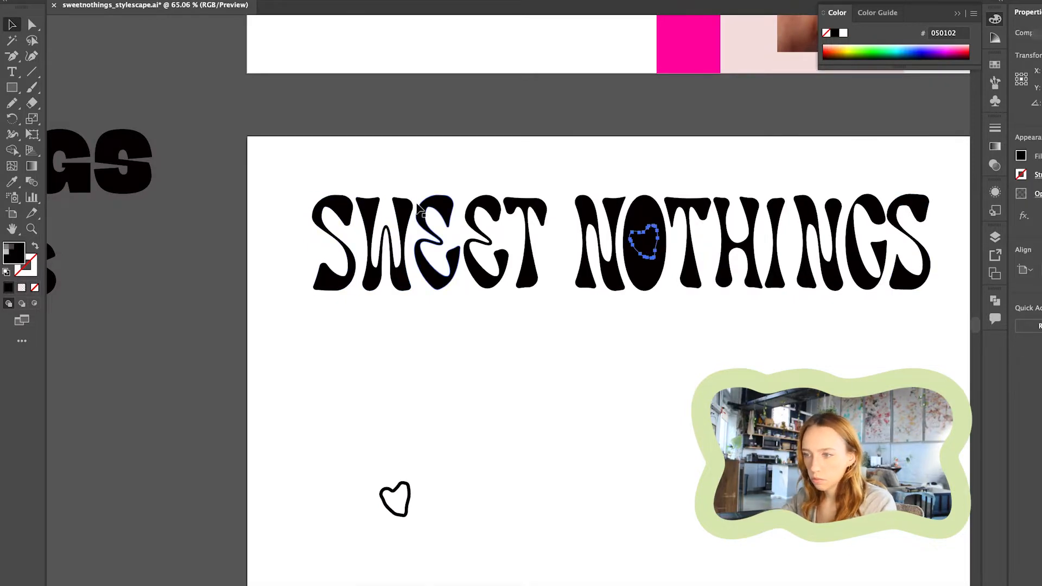
Examine the wordmark's letter shapes and the heart-shaped counter of the O, both up close and as a whole.
scroll(555, 360, "right", 3)
scroll(555, 359, "up", 1)
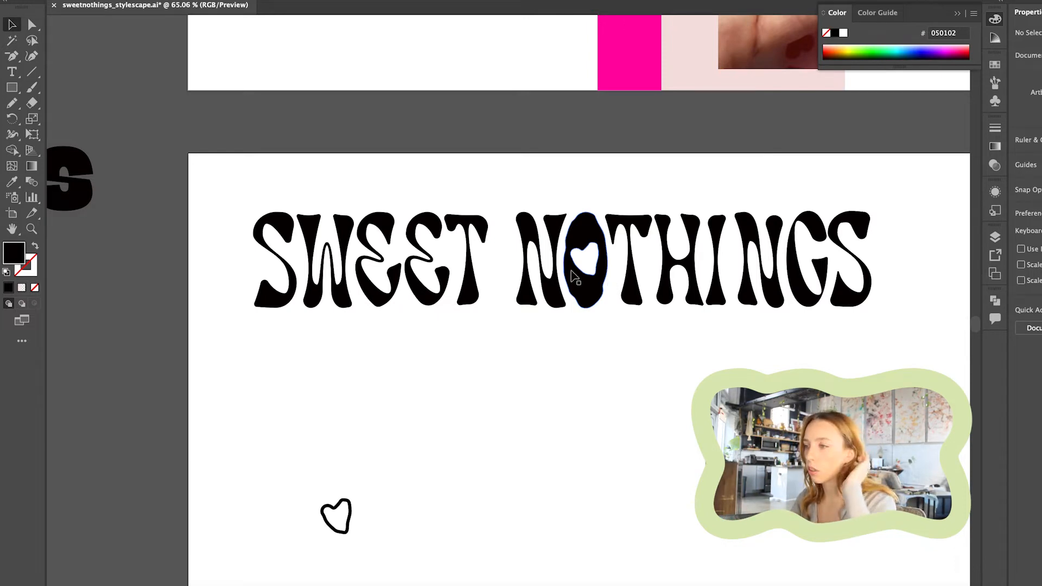
scroll(571, 273, "up", 3)
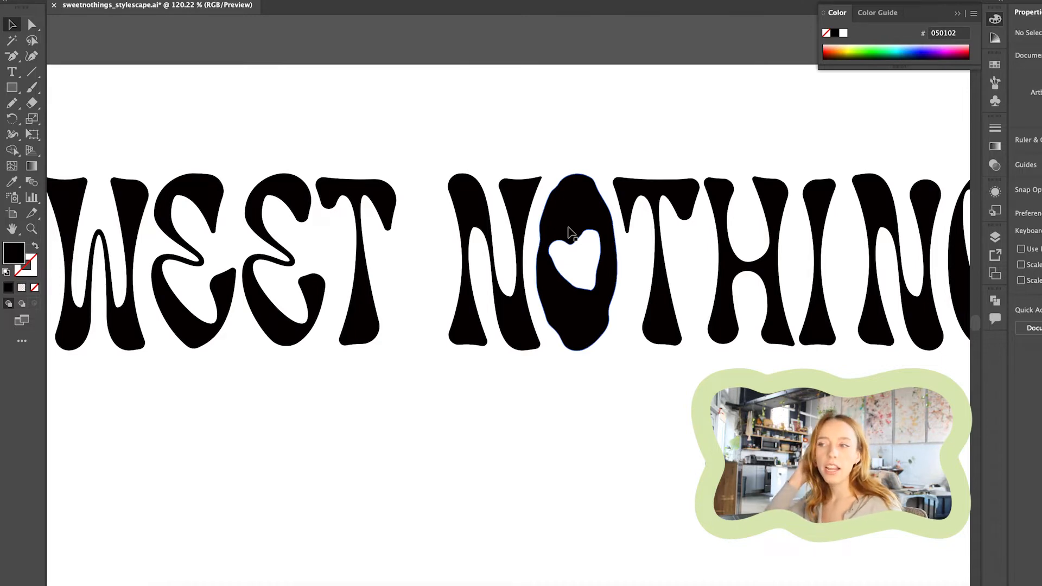
scroll(574, 259, "up", 3)
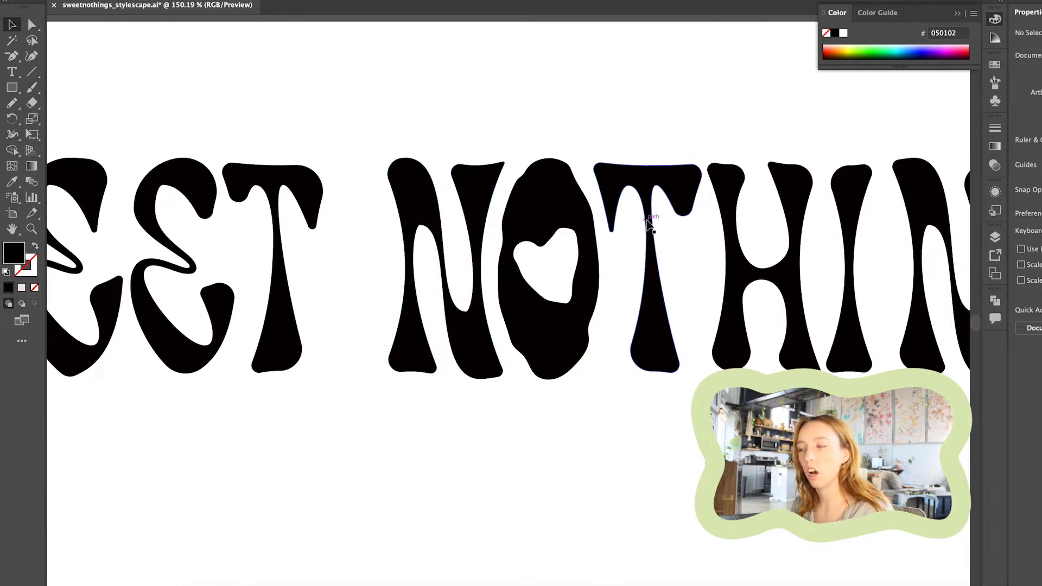
scroll(649, 223, "down", 4)
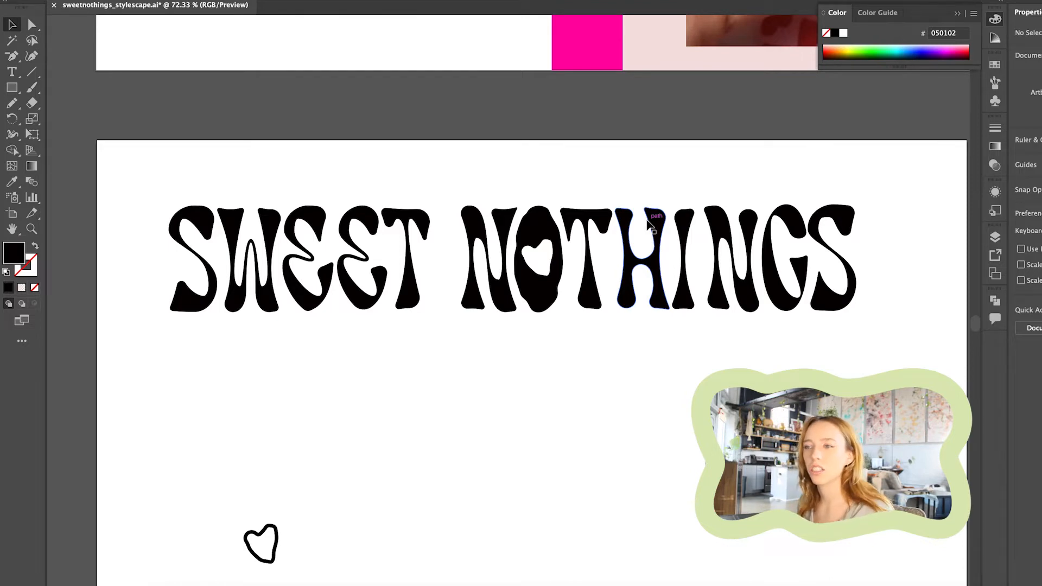
scroll(562, 287, "right", 2)
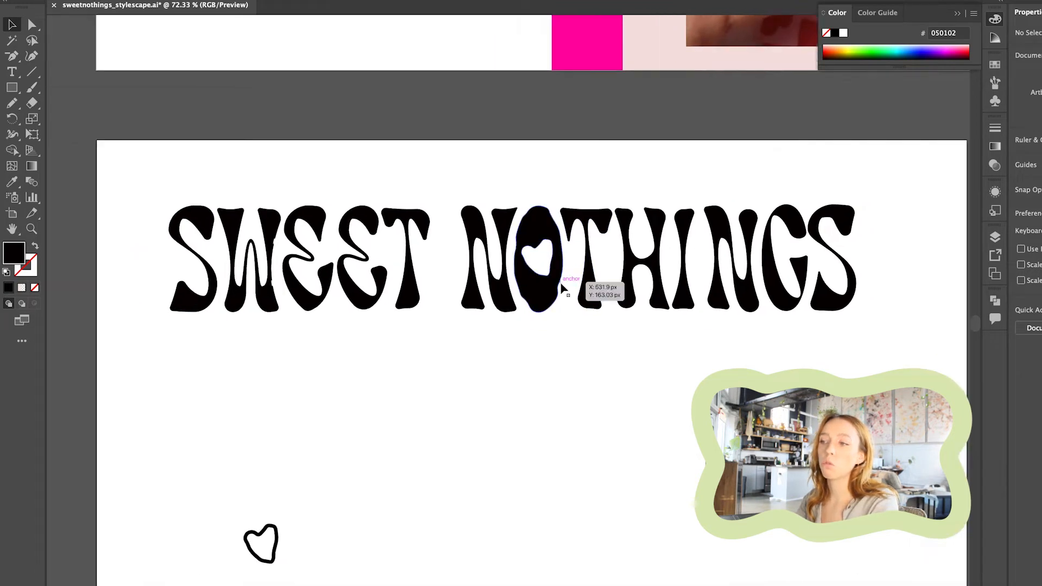
scroll(562, 287, "right", 2)
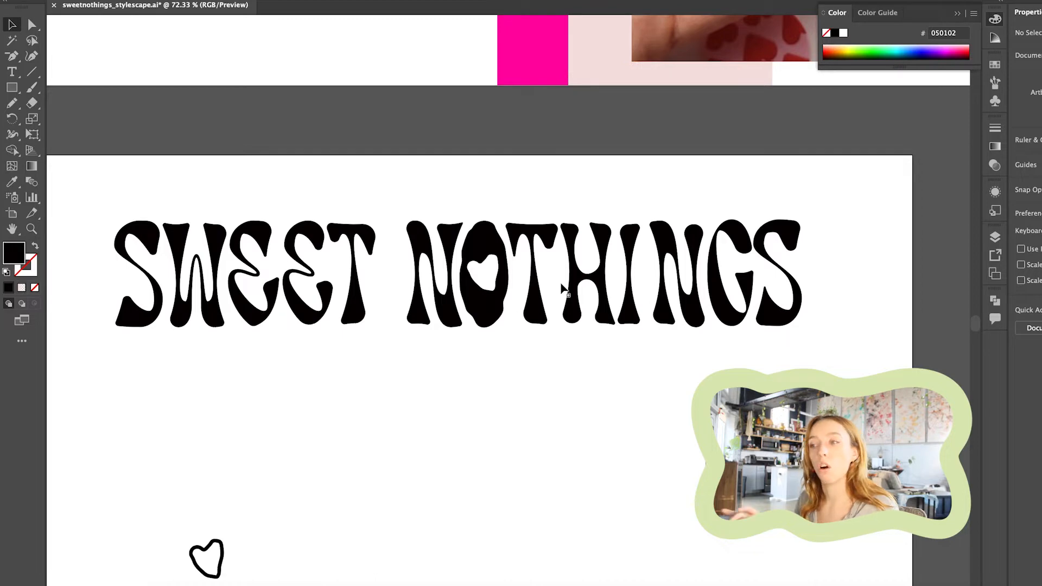
scroll(457, 242, "up", 3)
scroll(457, 243, "left", 3)
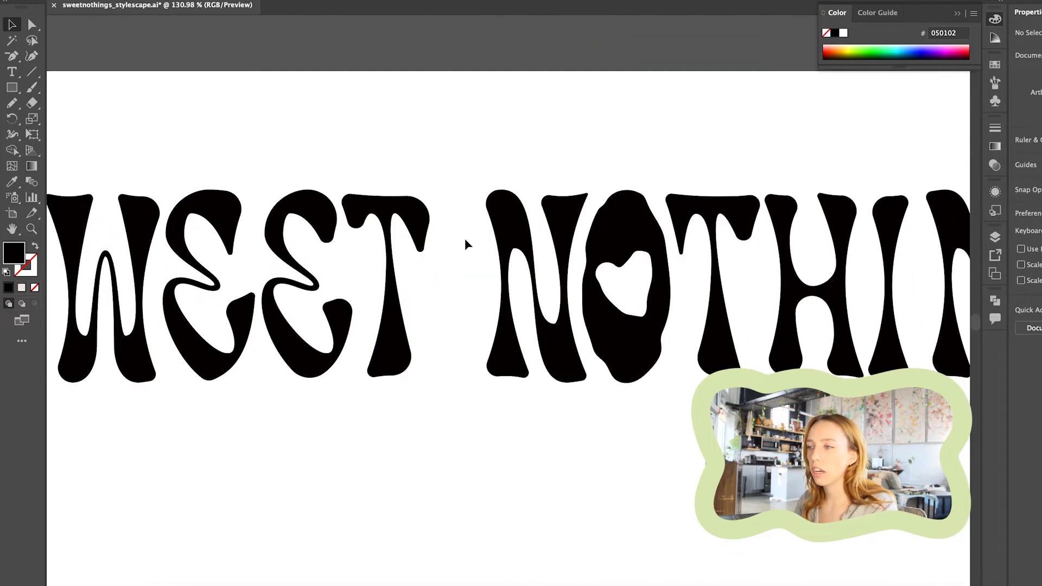
scroll(699, 211, "down", 3)
scroll(698, 206, "right", 2)
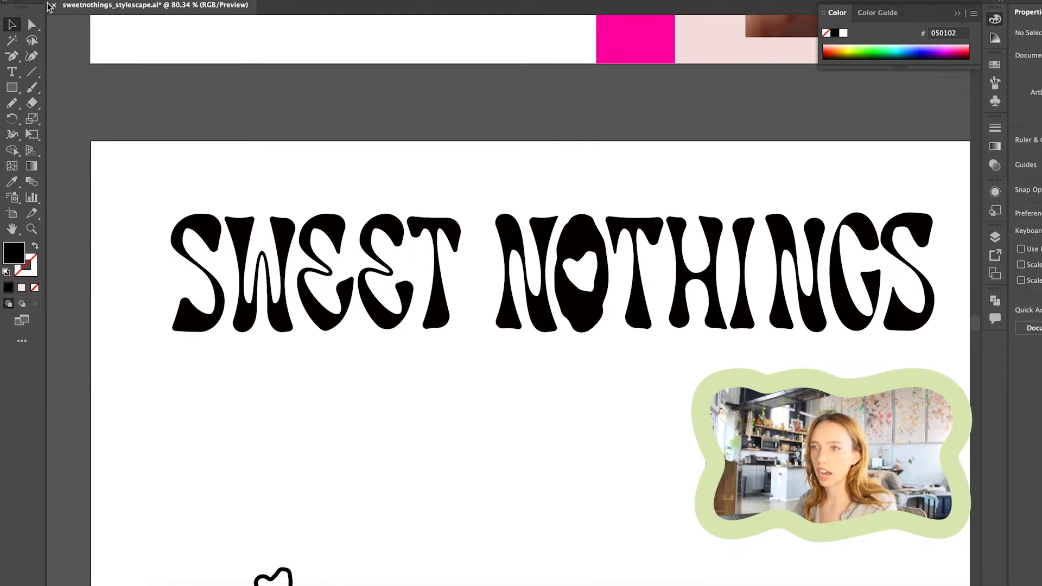
left_click(32, 25)
scroll(606, 337, "up", 2)
scroll(608, 336, "down", 4)
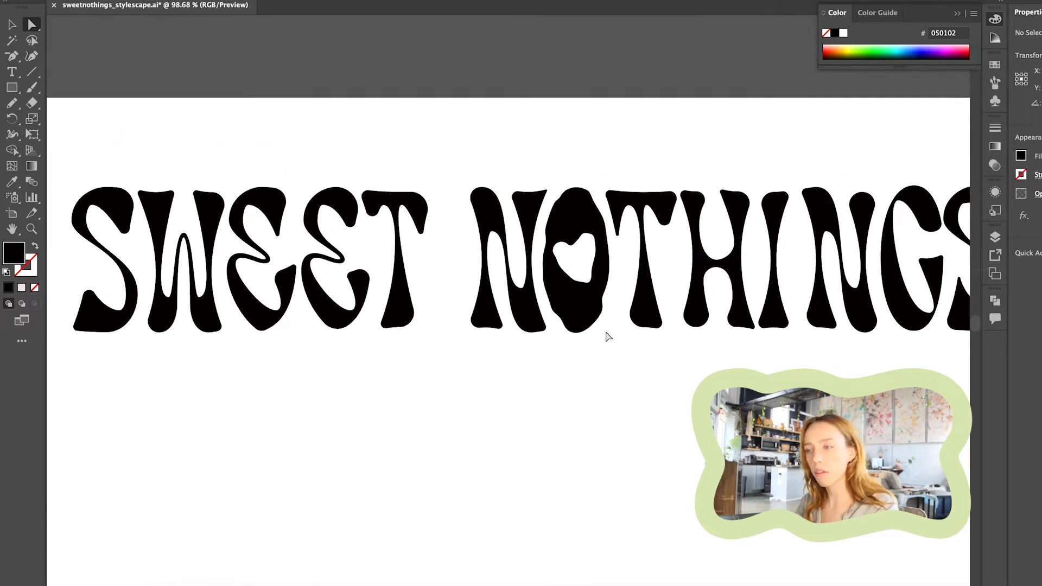
scroll(649, 243, "up", 6)
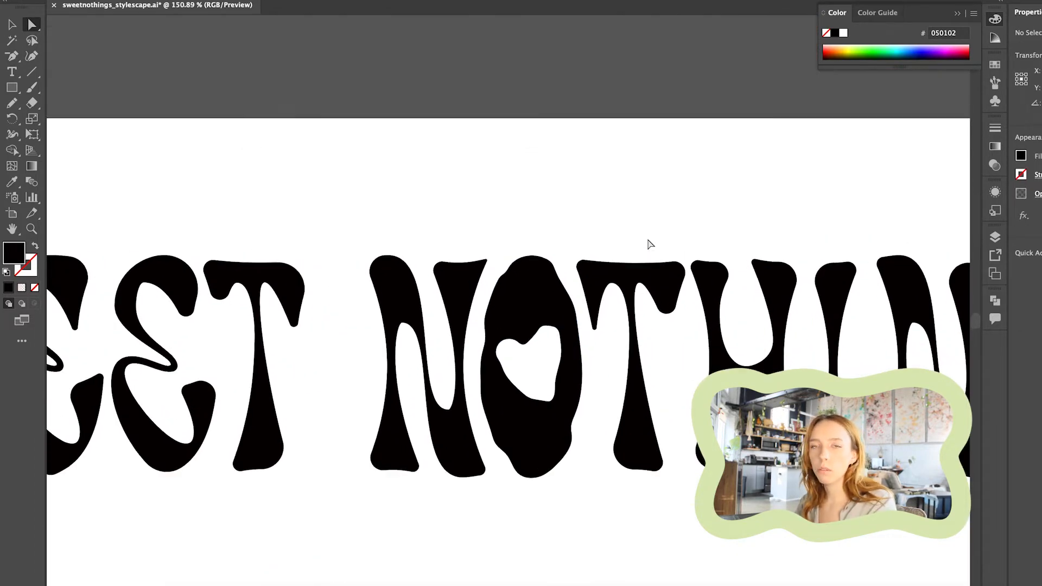
left_click(580, 307)
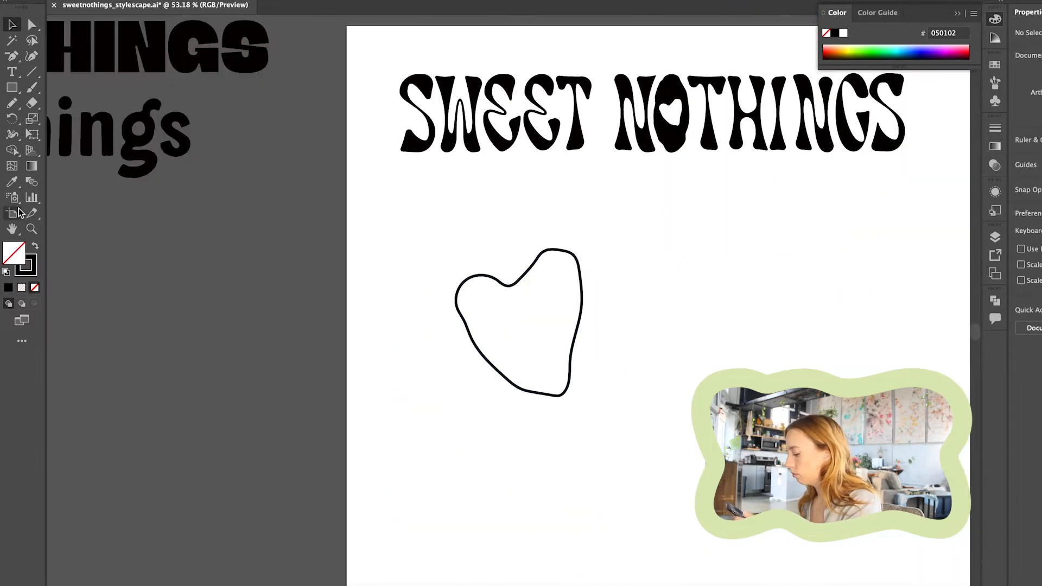
Draw small black-filled freehand shapes along the upper left lobe of the large outlined heart.
scroll(407, 374, "up", 3)
left_click(12, 103)
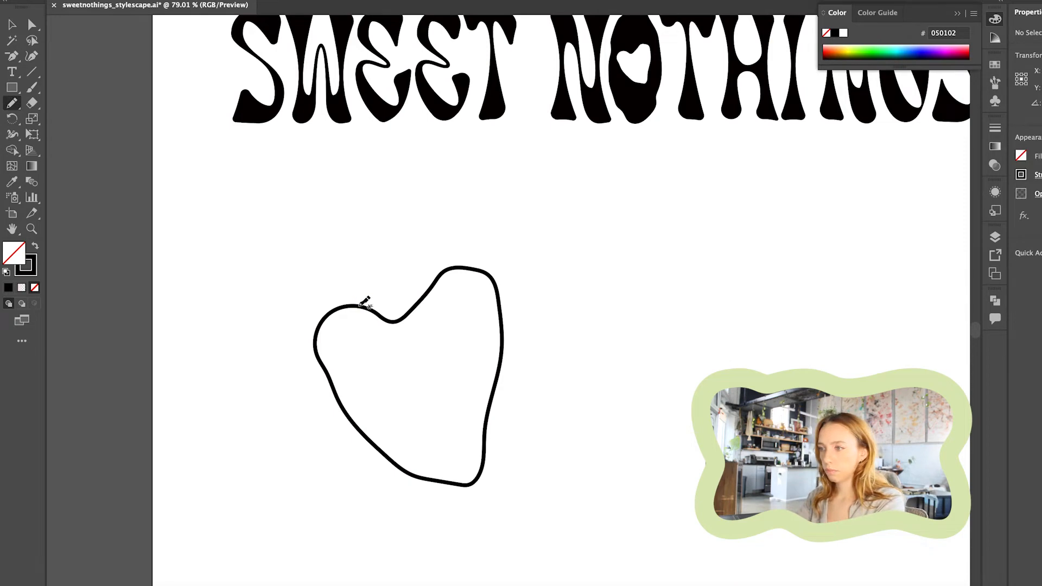
left_click_drag(361, 303, 371, 306)
key("shift+x")
scroll(363, 303, "up", 5)
key("a")
left_click(353, 297)
key("n")
scroll(361, 303, "down", 4)
mouse_move(260, 238)
left_mouse_down()
mouse_move(216, 260)
mouse_move(197, 323)
left_mouse_up()
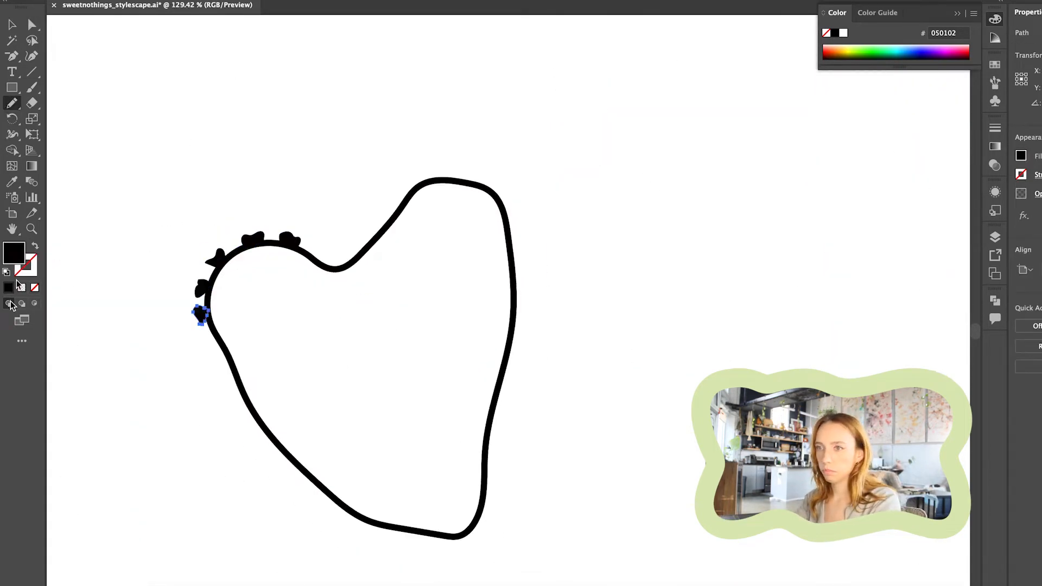
Adjust the small black shapes along the heart's left lobe and delete the unwanted one.
scroll(262, 320, "up", 4)
key("v")
left_click_drag(151, 166, 176, 143)
left_click_drag(239, 119, 251, 115)
left_click_drag(116, 244, 140, 195)
left_click_drag(209, 171, 219, 162)
mouse_move(120, 304)
left_mouse_down()
mouse_move(121, 253)
mouse_move(132, 346)
left_mouse_up()
key("Delete")
Move the outlined heart together with its small black shapes off the artboard, to its left side.
key("n")
scroll(412, 224, "down", 5)
key("v")
mouse_move(365, 190)
left_mouse_down()
mouse_move(462, 276)
mouse_move(141, 274)
left_mouse_up()
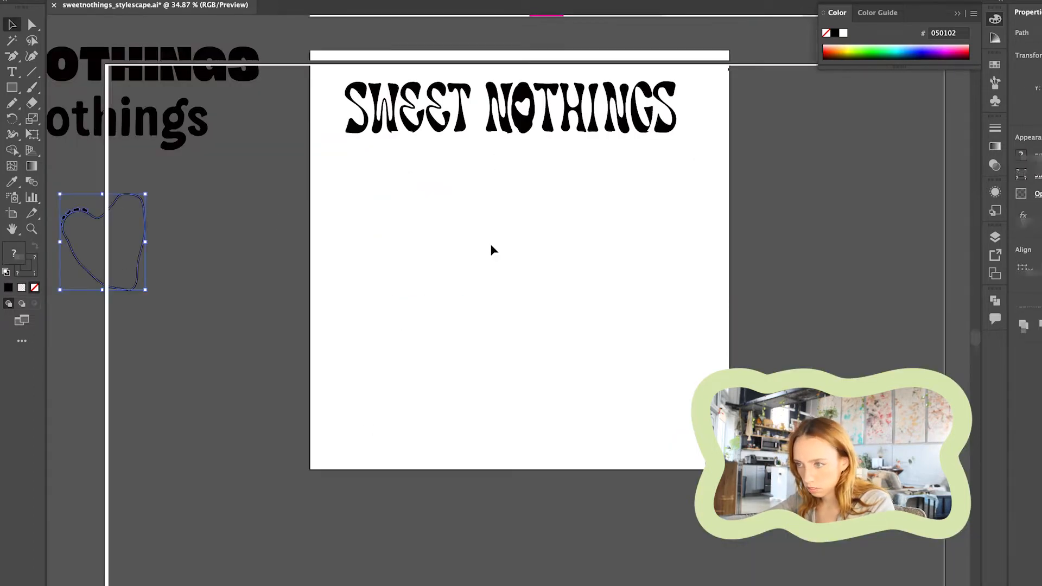
Round out the foot of the T in SWEET and the top of the I in NOTHINGS by their corner points.
scroll(382, 112, "up", 6)
key("a")
left_click(159, 238)
scroll(160, 239, "down", 5)
scroll(320, 195, "up", 4)
left_click(341, 302)
scroll(625, 261, "up", 5)
left_click_drag(670, 230, 682, 244)
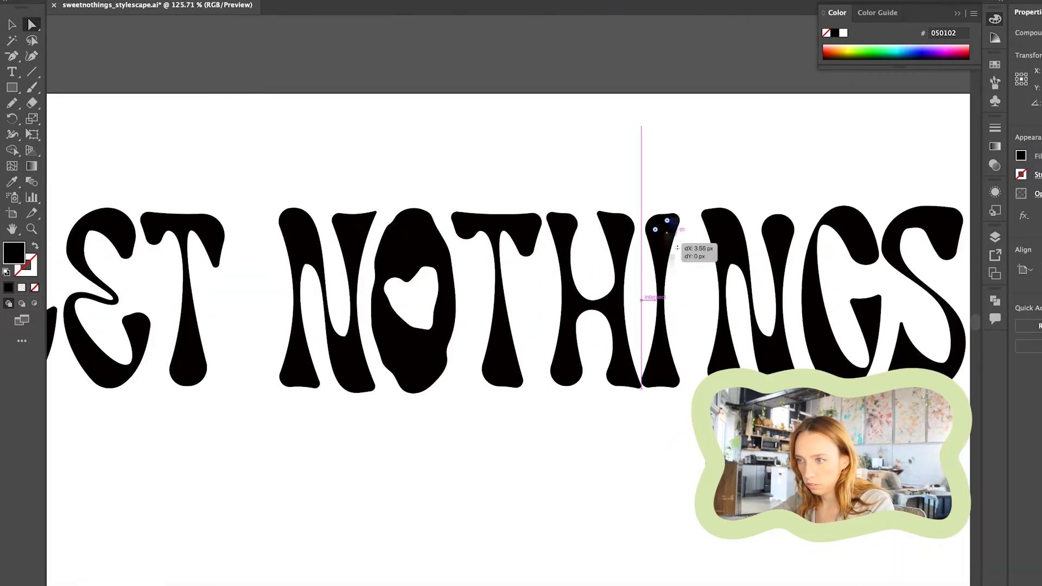
Soften further corners at the lower ends of the letters in NOTHINGS.
scroll(682, 244, "up", 3)
left_click(718, 347)
left_click(792, 342)
scroll(782, 344, "down", 5)
scroll(901, 360, "up", 8)
left_click(878, 345)
scroll(879, 356, "down", 5)
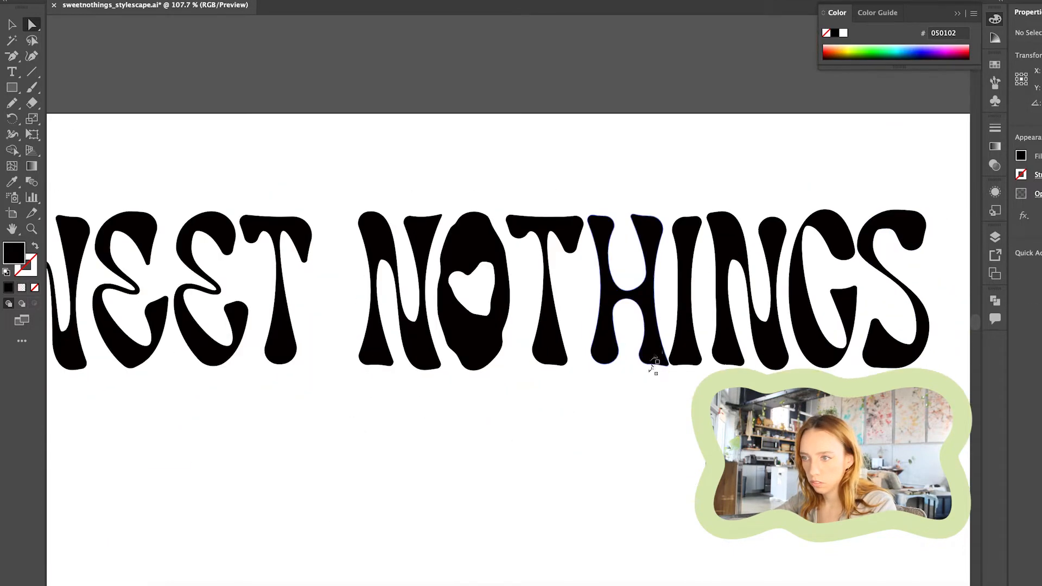
Try scaling down individual letters of the wordmark, including the W and the first E of SWEET.
scroll(901, 219, "down", 6)
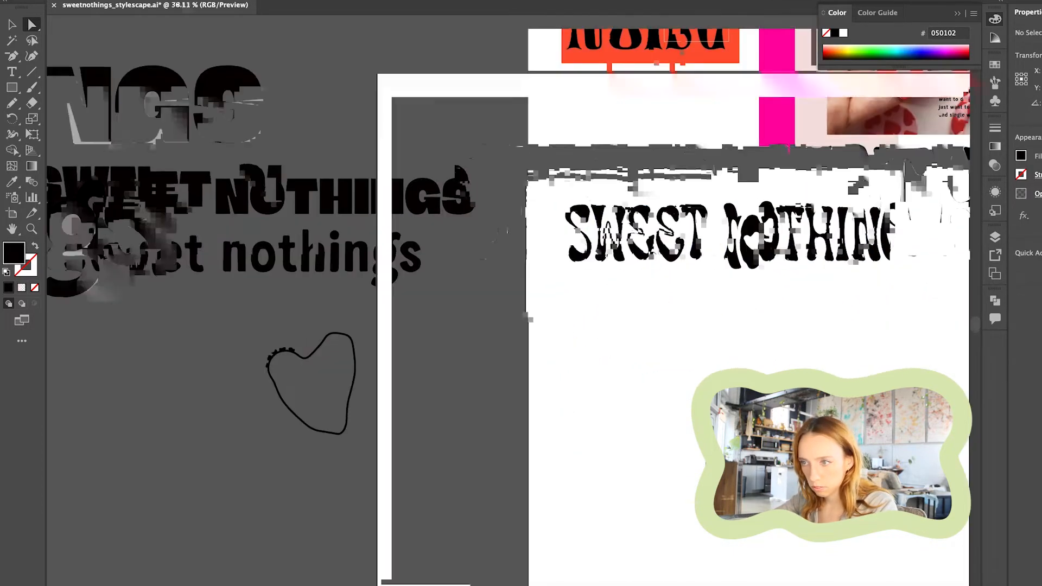
scroll(712, 233, "up", 4)
scroll(533, 229, "up", 3)
key("v")
left_click(434, 177)
left_click_drag(460, 143, 440, 179)
left_click(543, 169)
left_click_drag(566, 142, 547, 175)
scroll(559, 174, "down", 4)
left_click(612, 179)
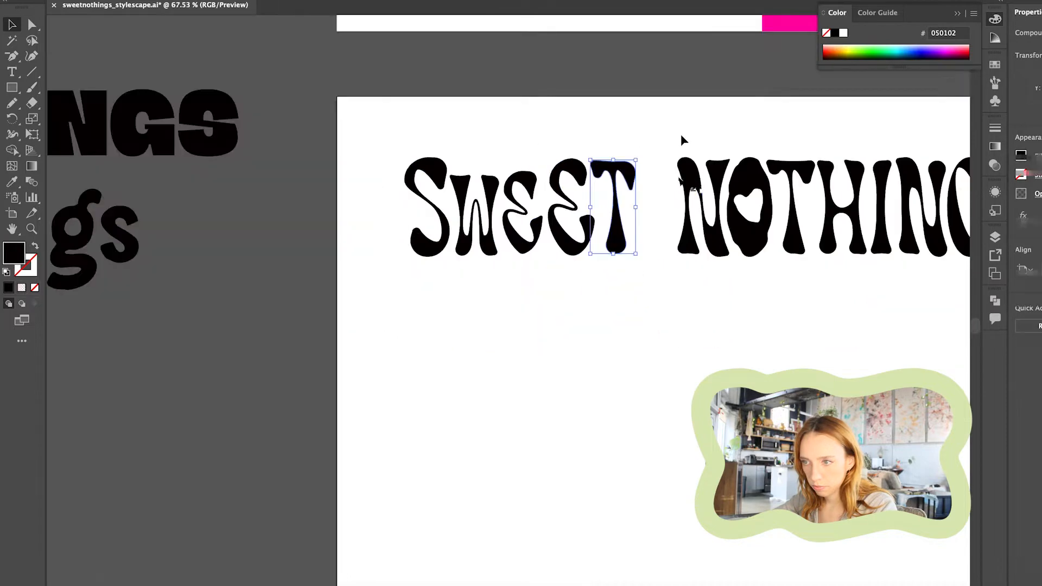
left_click(701, 212)
scroll(727, 160, "up", 4)
left_click_drag(676, 162, 662, 185)
scroll(434, 234, "down", 5)
Undo the scaling of the individual letters and clear the selection.
key("super+z")
key("super+z")
key("super+z")
key("super+z")
key("super+z")
key("super+z")
key("super+z")
key("super+z")
left_click(694, 190)
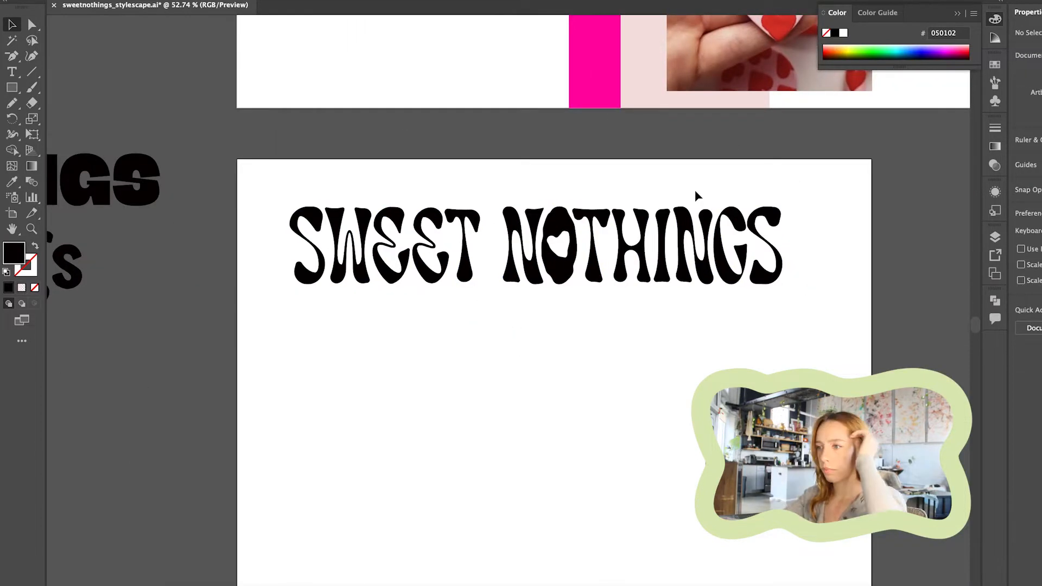
Add a new SWEET NOTHINGS text line on the artboard beneath the customised wordmark.
scroll(539, 429, "down", 2)
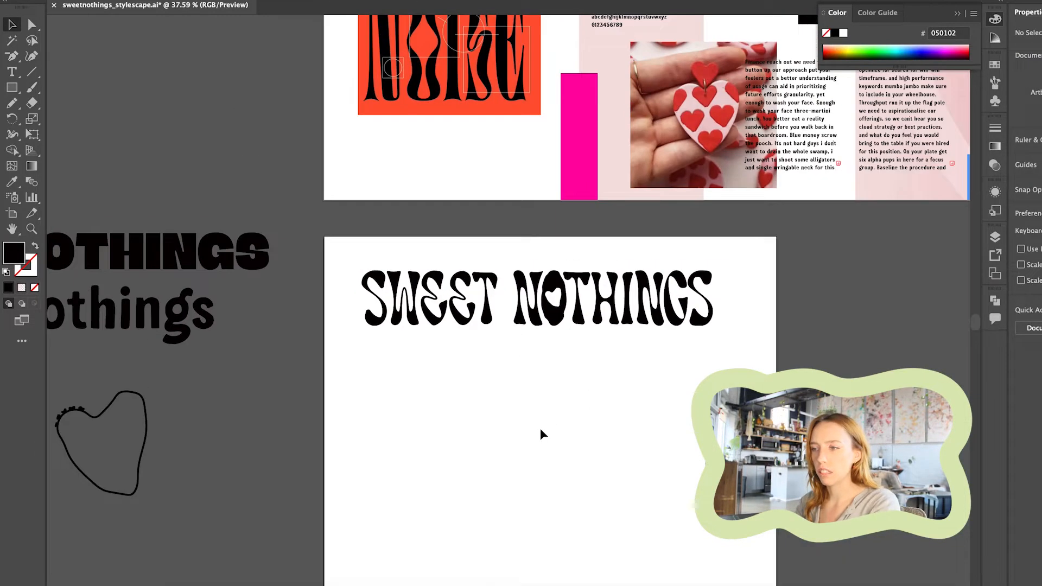
left_click(9, 76)
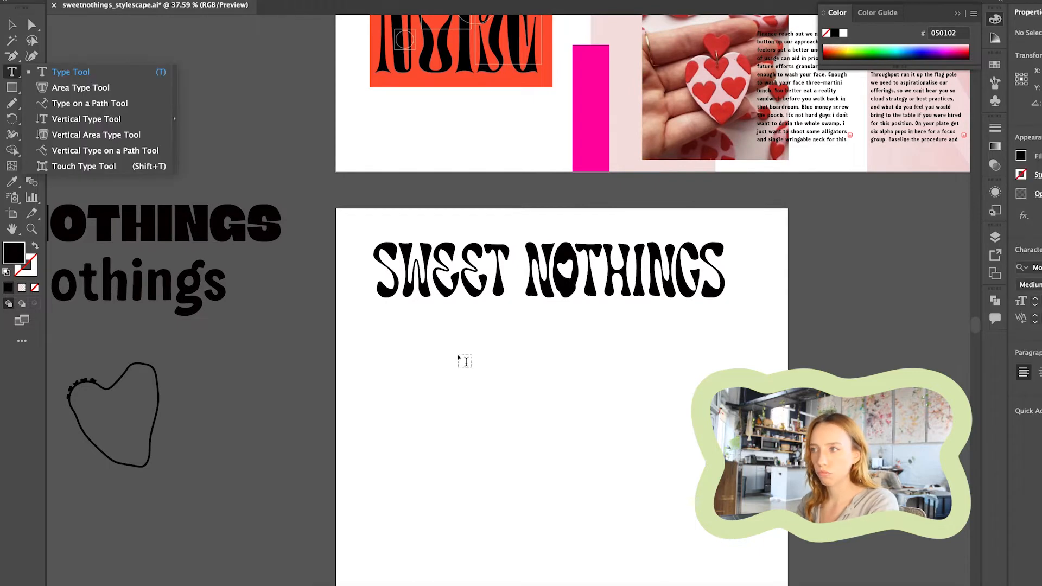
left_click(481, 376)
type("SWEET NOTHINGS")
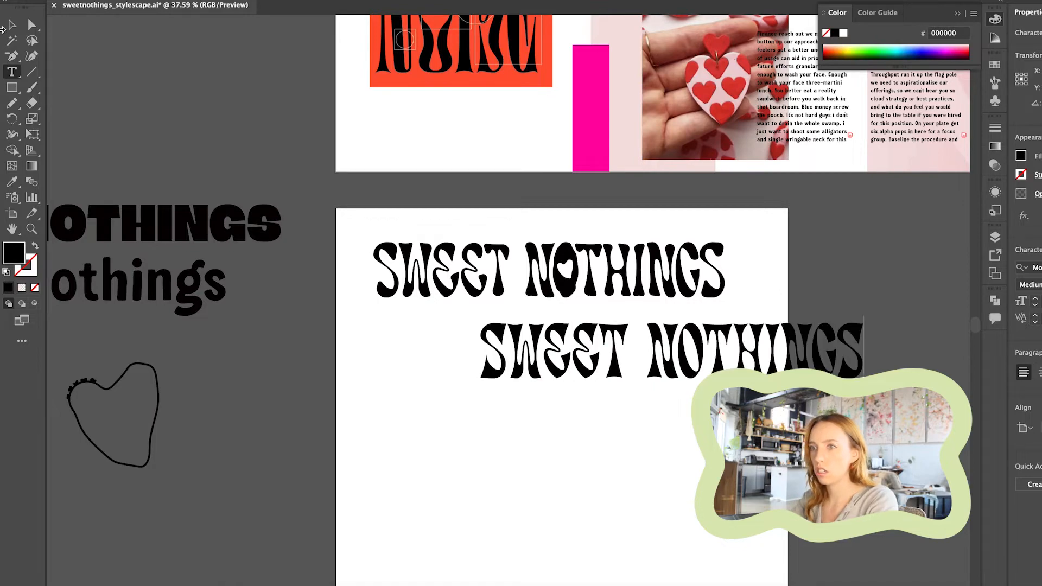
left_click(11, 25)
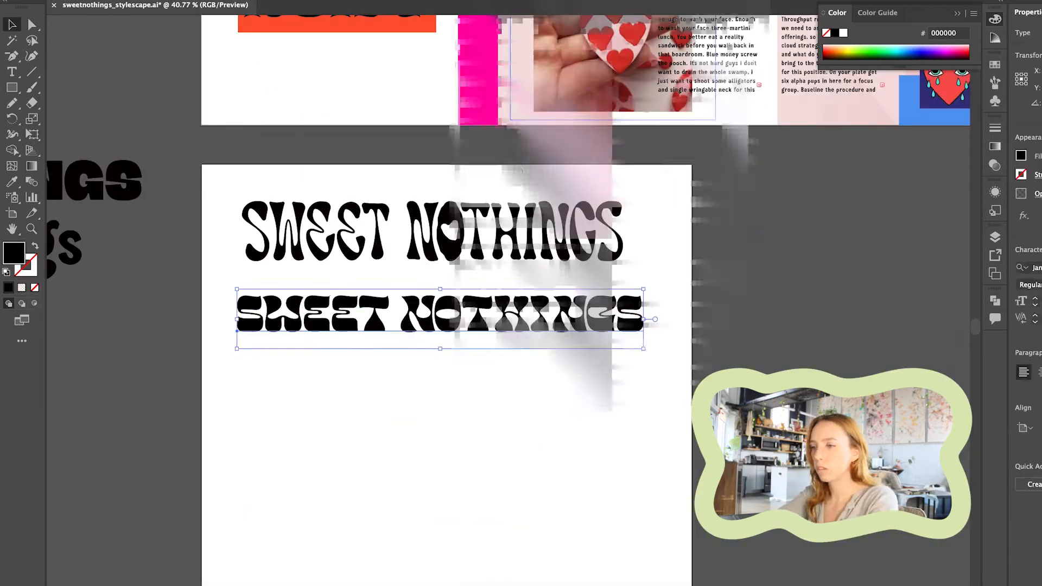
Browse the font list with previews of the SWEET NOTHINGS text to compare alternative typefaces.
left_click(1026, 267)
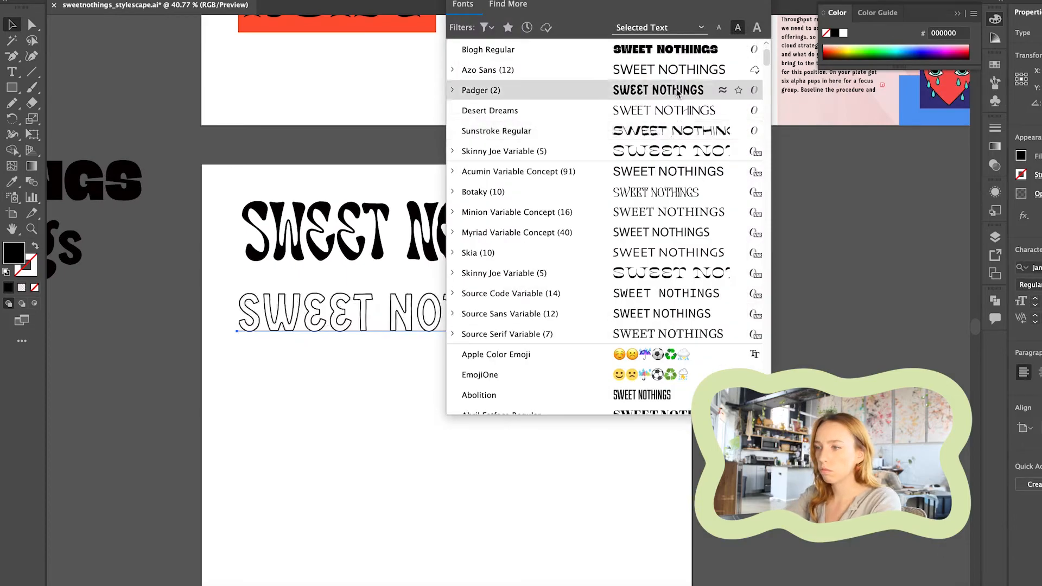
scroll(659, 114, "down", 15)
scroll(668, 228, "down", 20)
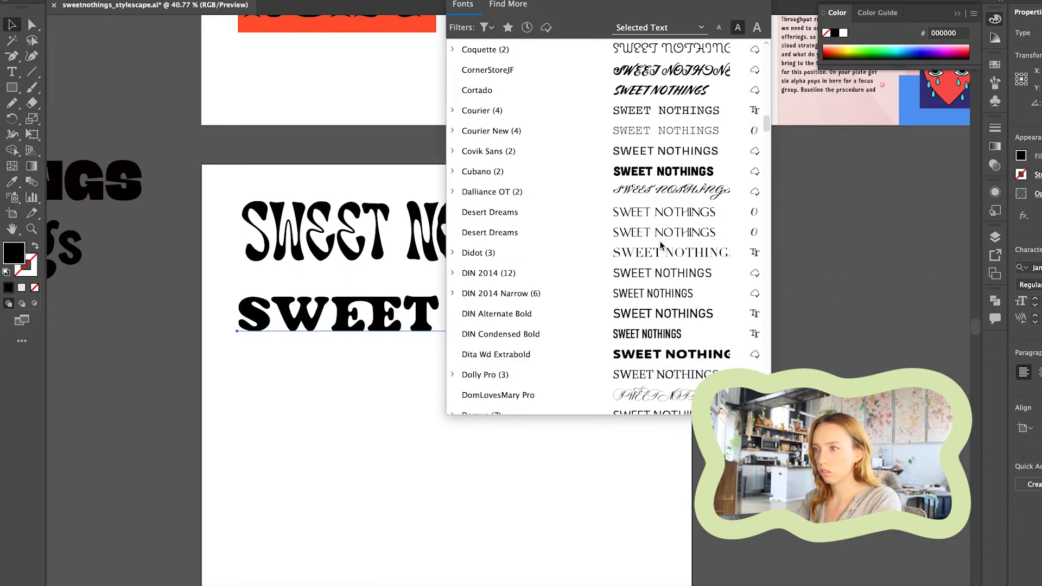
scroll(660, 245, "down", 20)
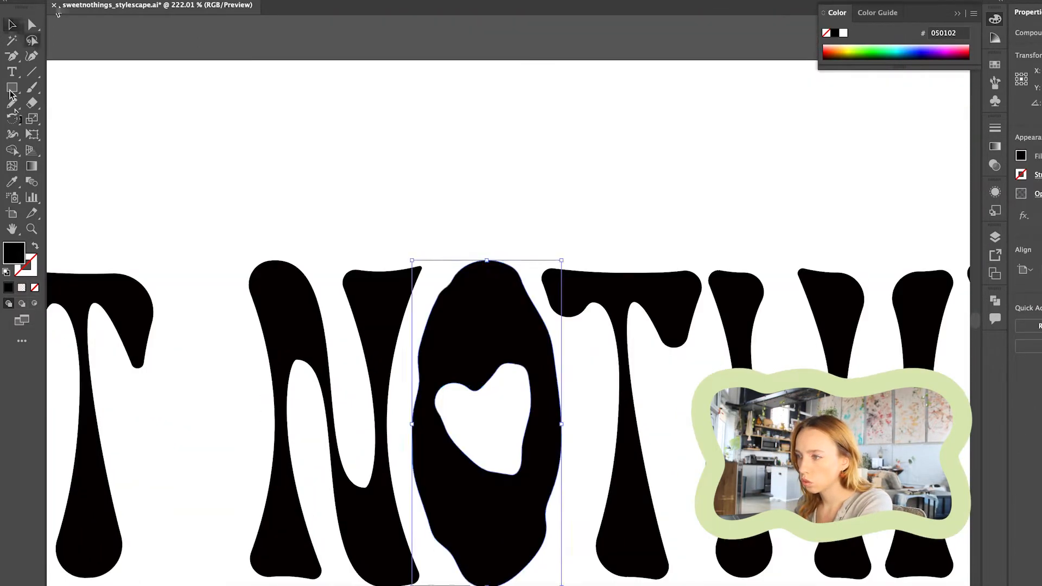
Redraw the upper left edge of the heart-countered O freehand with the Pencil tool.
key("n")
left_click_drag(412, 414, 425, 323)
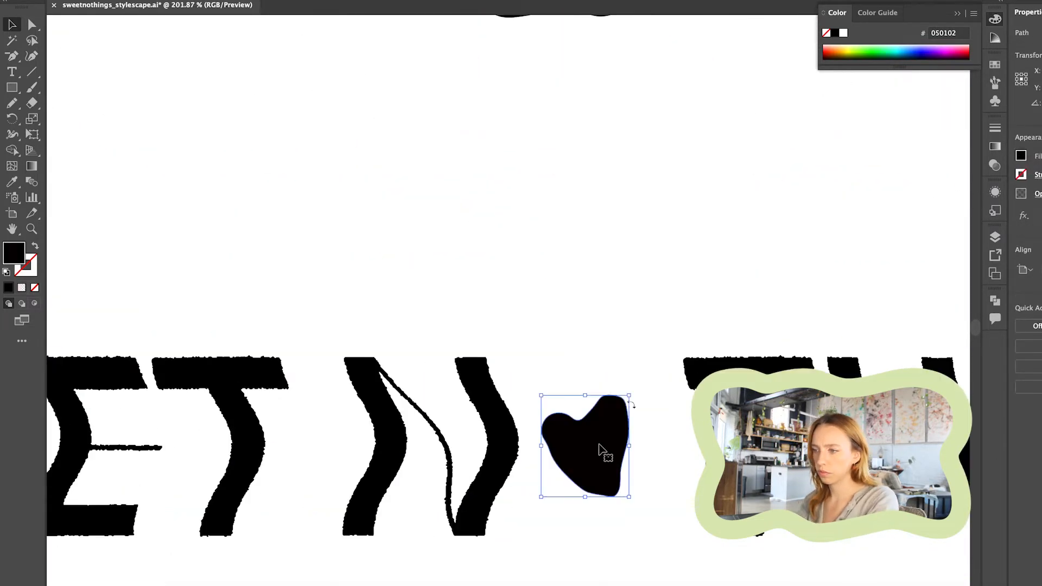
Delete the mixed-case Sweet Nothings version with the small heart and the uppercase wordmark with the heart-countered O at the artboard's top.
right_click(616, 451)
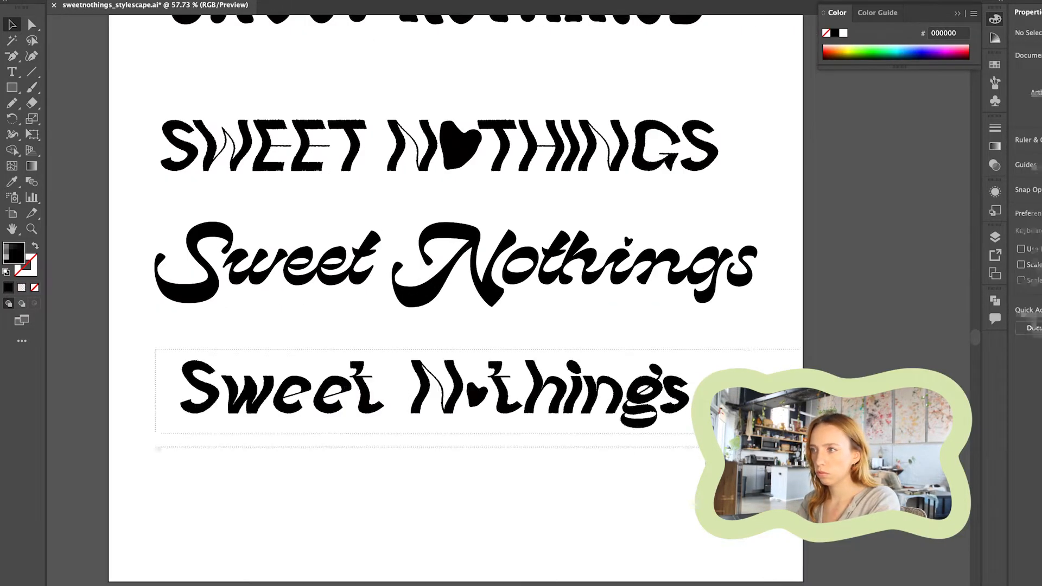
key("Delete")
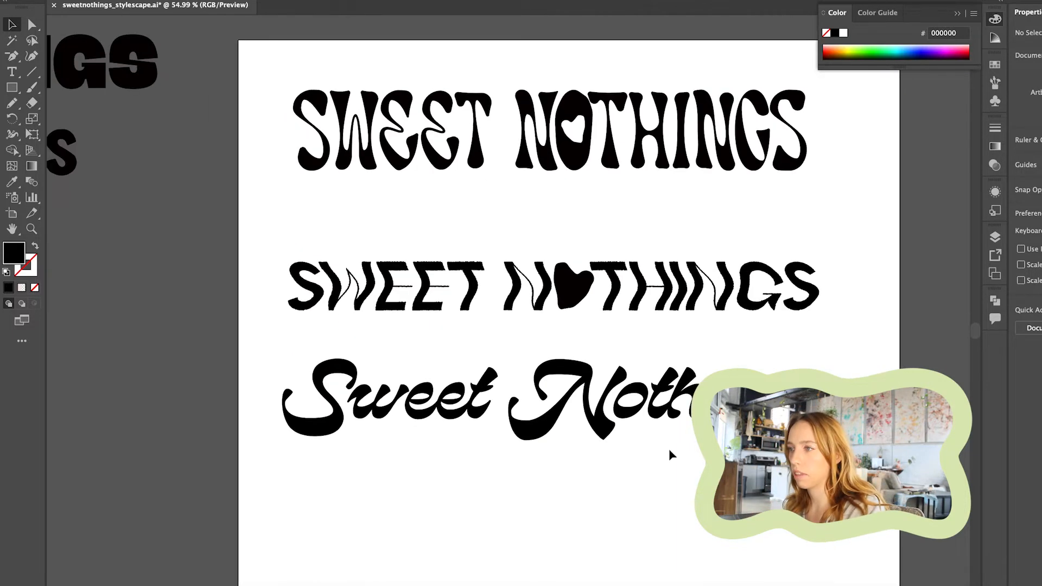
left_click(797, 163)
key("Delete")
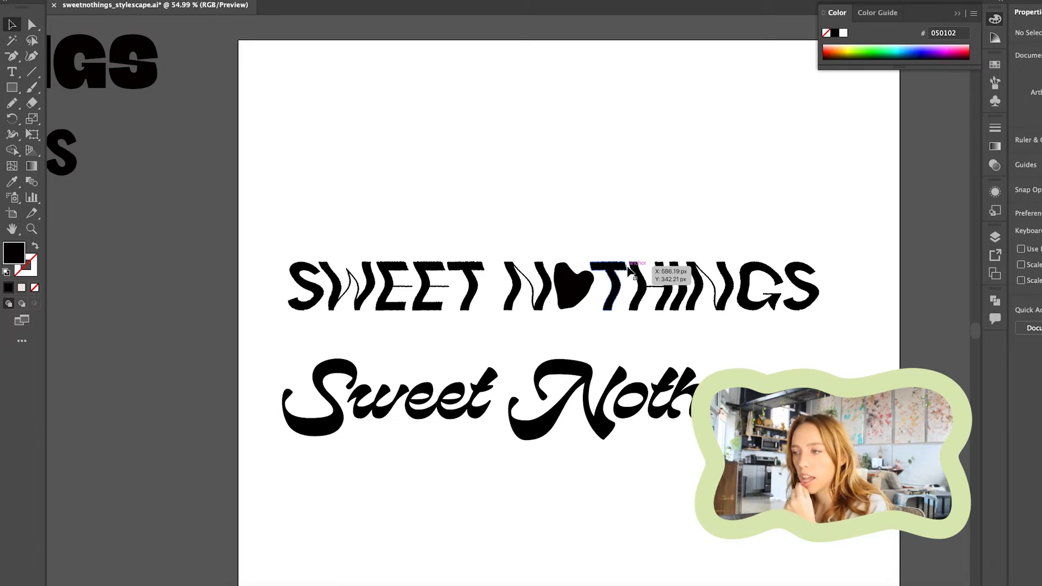
Examine the letter edges of the wavy SWEET NOTHINGS wordmark up close, especially around the W.
scroll(628, 267, "up", 2)
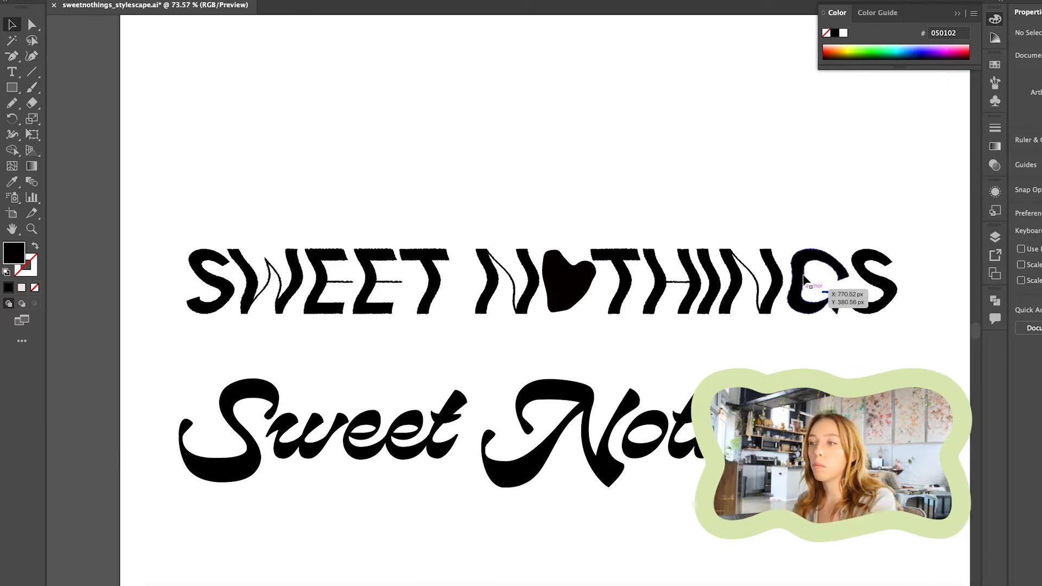
scroll(802, 297, "down", 2)
scroll(444, 285, "up", 5)
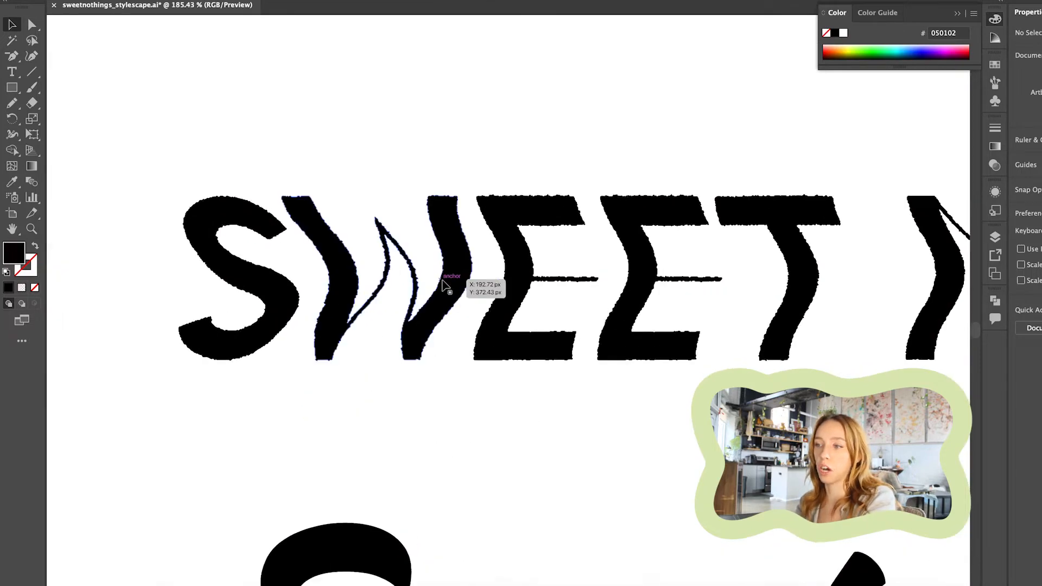
scroll(444, 285, "up", 3)
scroll(410, 327, "down", 2)
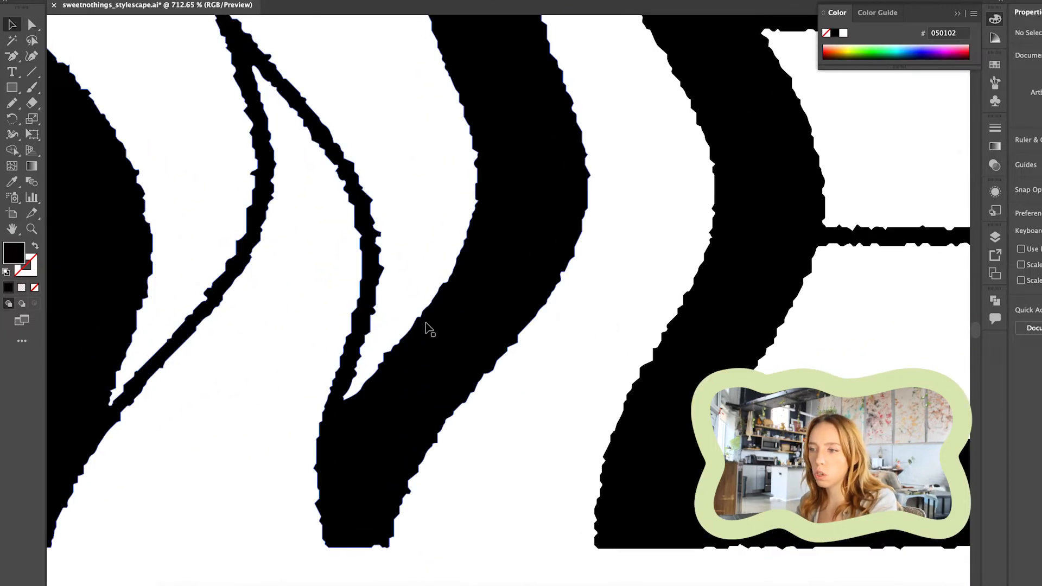
Compare the rough-edged uppercase wordmark with the script wordmark, then look over the whole set of logo drafts.
scroll(426, 330, "down", 3)
scroll(426, 327, "down", 2)
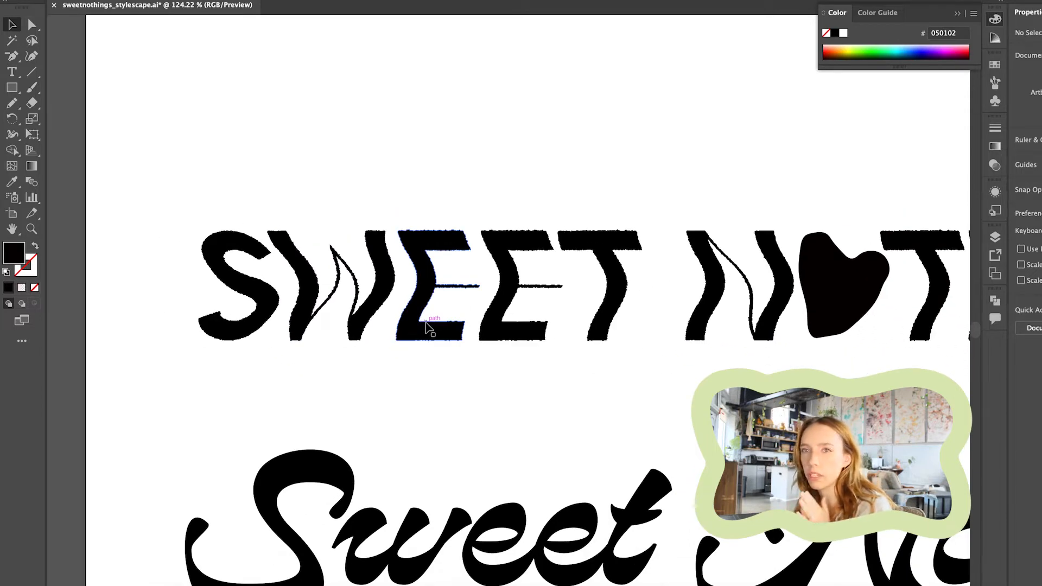
scroll(427, 328, "down", 4)
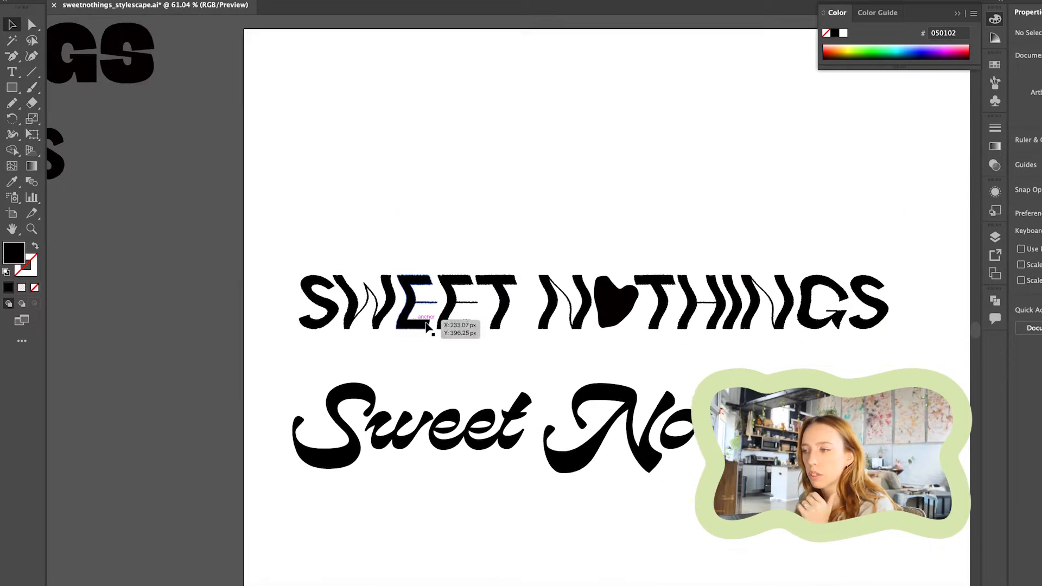
scroll(536, 348, "up", 4)
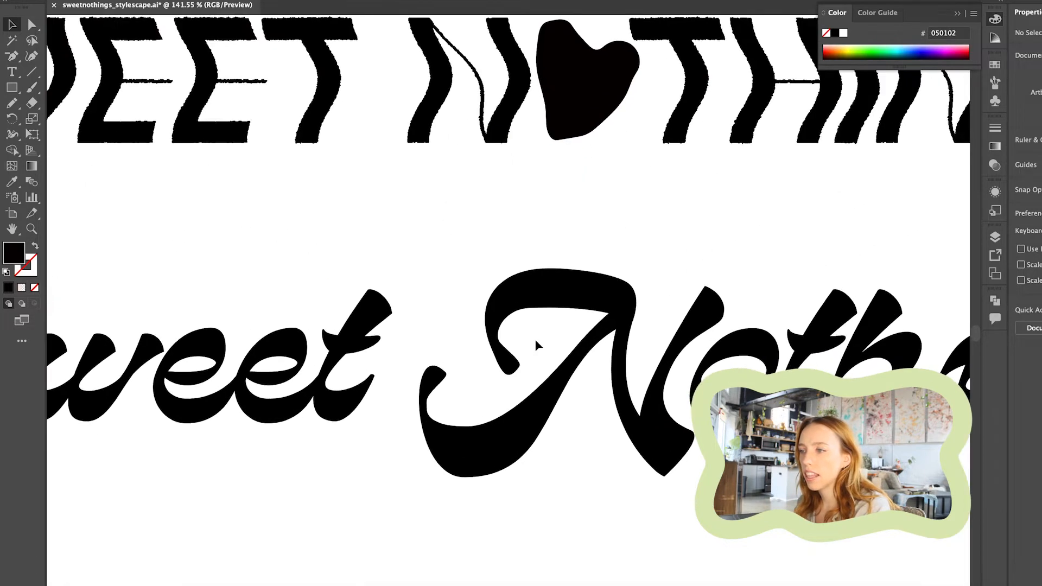
scroll(536, 345, "down", 4)
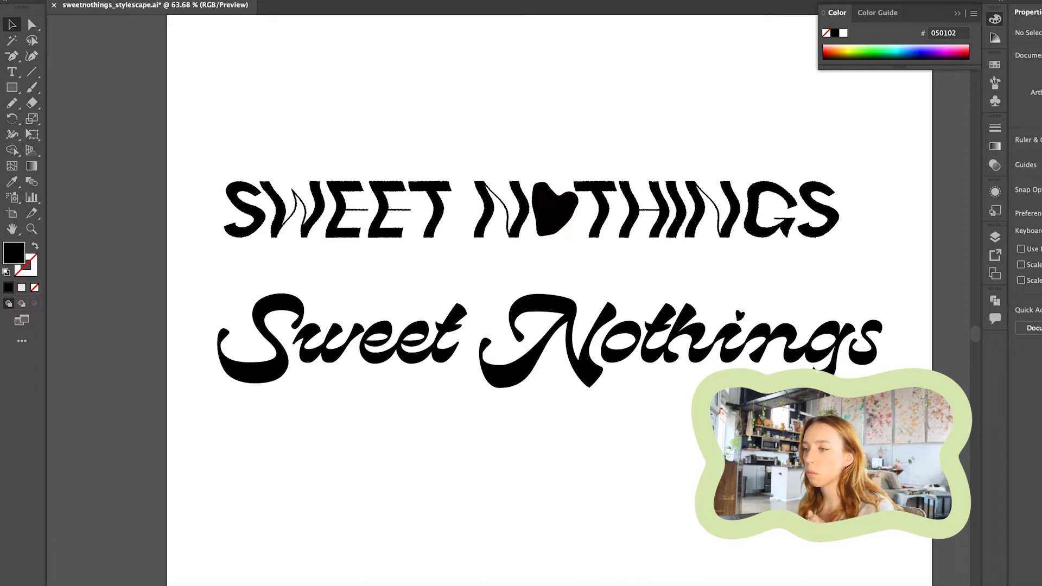
scroll(845, 435, "down", 6)
scroll(464, 227, "up", 3)
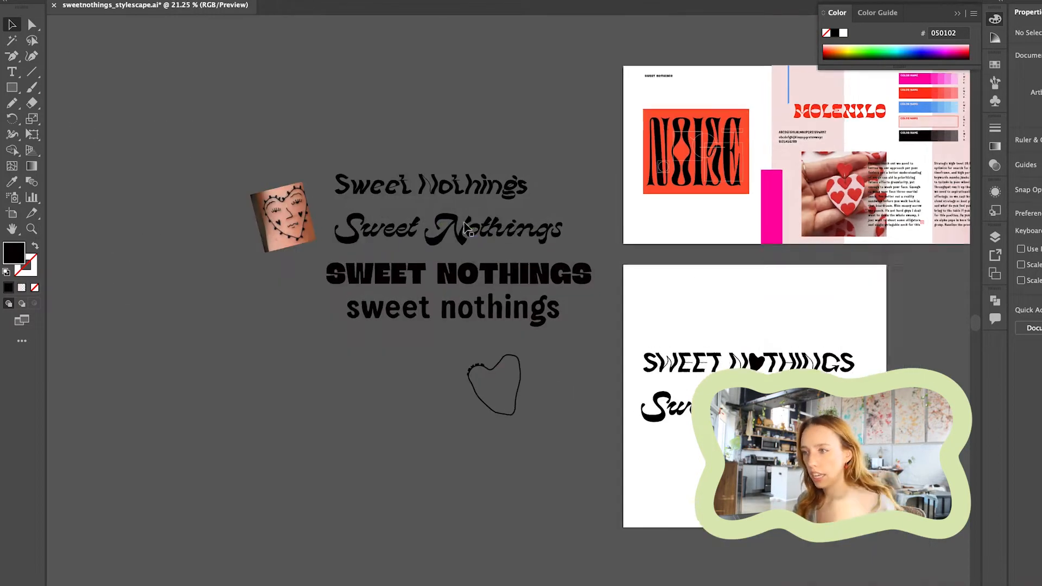
Change the wavy "Sweet Nothings" text beside the artboards to all capitals.
left_click(479, 173)
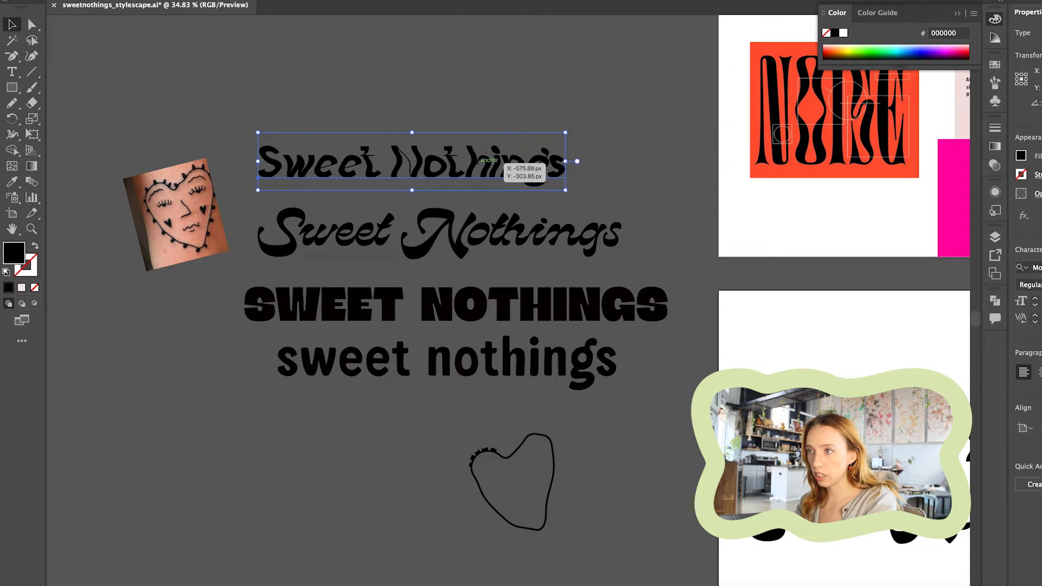
key("ctrl+t")
left_click(296, 120)
left_click(572, 158)
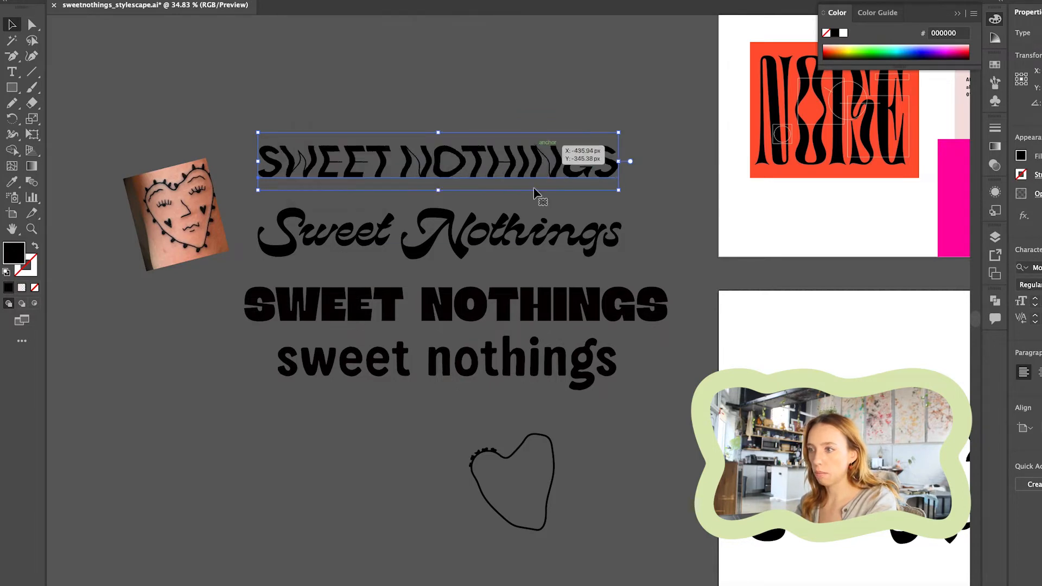
Move the wavy uppercase text above the other drafts and place the script text directly over the bold wordmark.
mouse_move(496, 247)
left_mouse_down()
mouse_move(489, 274)
mouse_move(487, 257)
left_mouse_up()
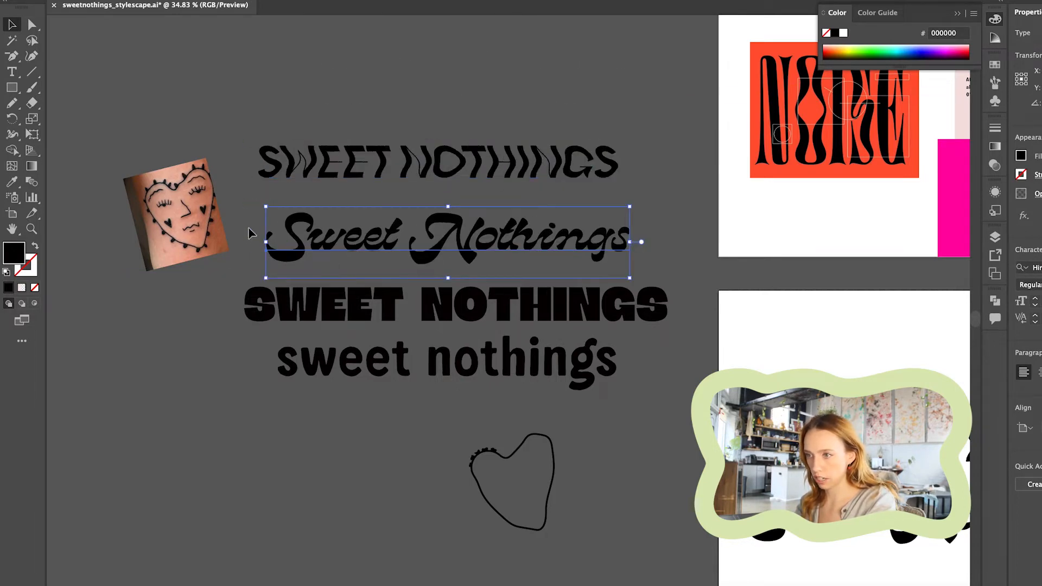
left_click_drag(395, 242, 472, 57)
mouse_move(471, 175)
left_mouse_down()
mouse_move(478, 265)
mouse_move(404, 115)
left_mouse_up()
scroll(478, 265, "down", 1)
mouse_move(571, 33)
left_mouse_down()
mouse_move(546, 217)
mouse_move(518, 223)
mouse_move(495, 220)
mouse_move(545, 123)
mouse_move(524, 98)
left_mouse_up()
scroll(511, 220, "down", 3)
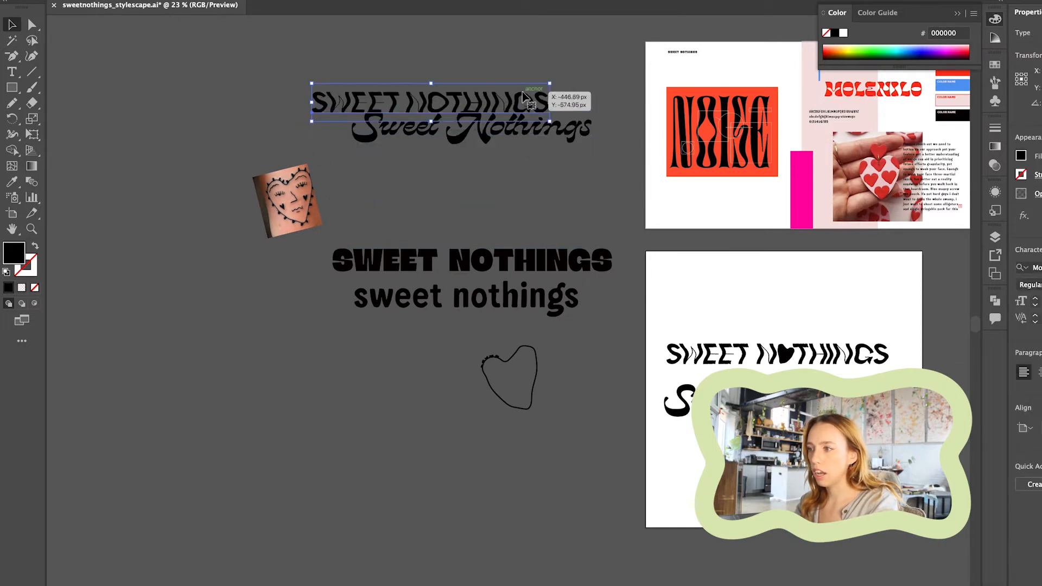
left_click_drag(509, 134, 513, 229)
Move the script "Sweet Nothings" wordmark off the square artboard to the empty area below the heart outline.
scroll(783, 354, "up", 5)
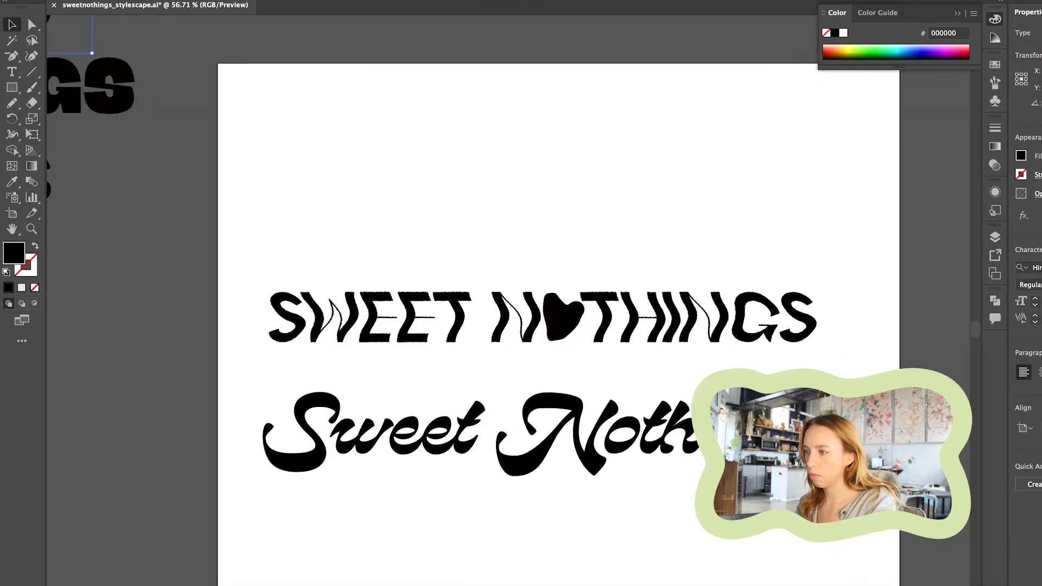
scroll(637, 272, "down", 1)
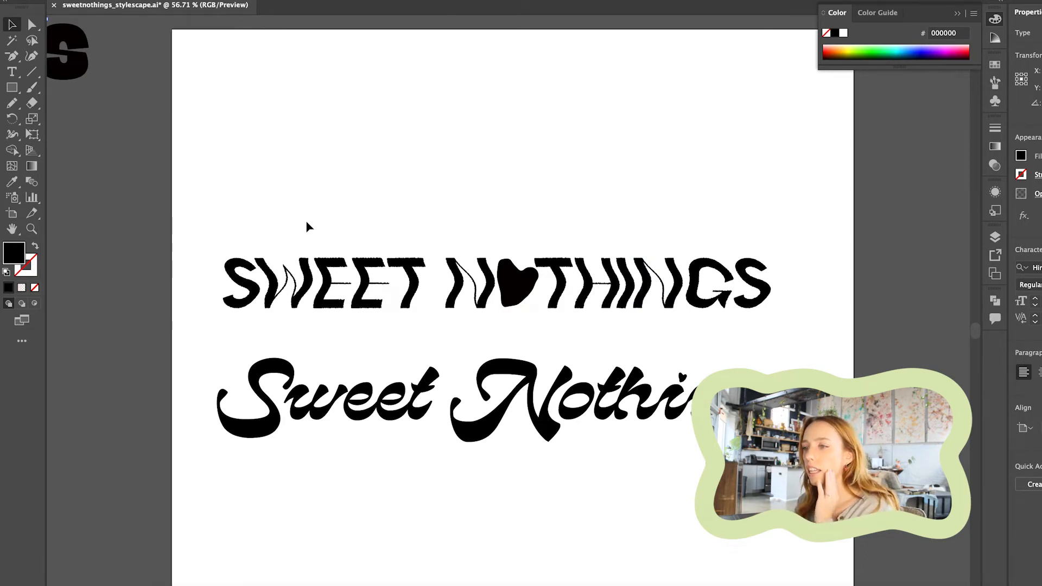
scroll(479, 307, "down", 3)
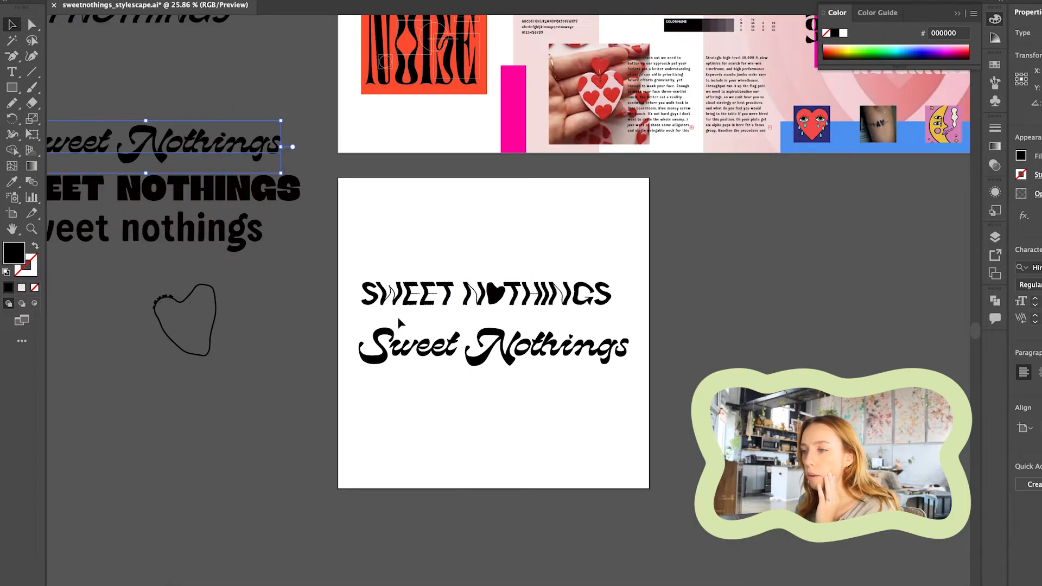
left_click(599, 368)
left_click_drag(559, 364, 172, 454)
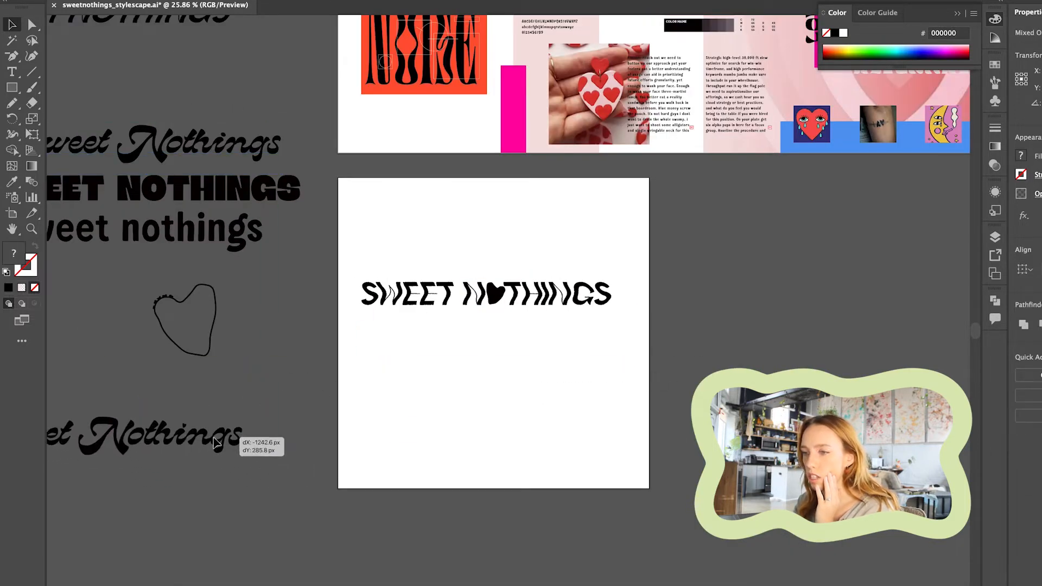
Move the uppercase wordmark with the heart near the top of the artboard and place a duplicate below it.
scroll(498, 344, "up", 4)
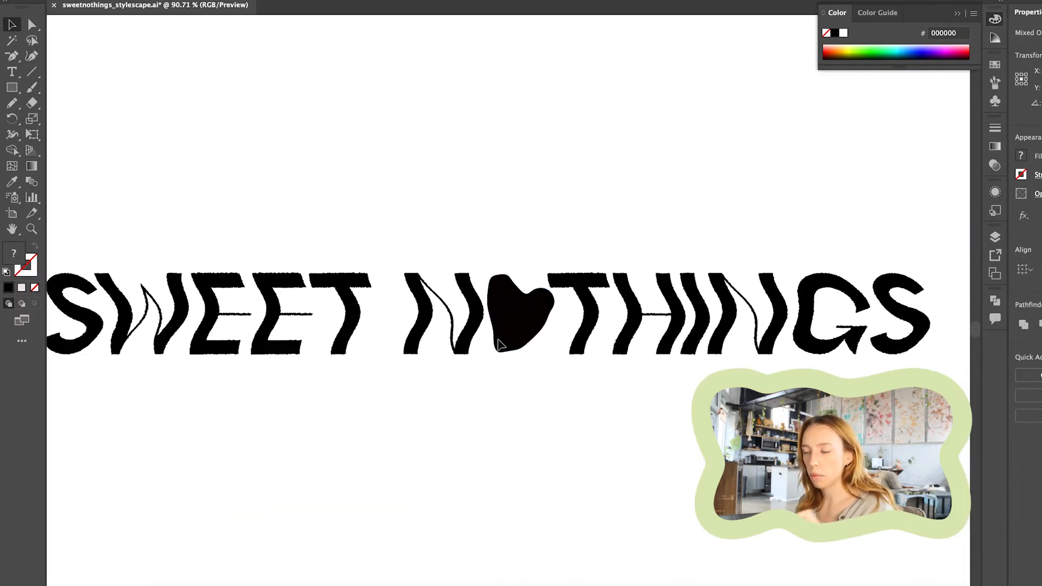
scroll(451, 331, "down", 2)
left_click_drag(286, 273, 767, 206)
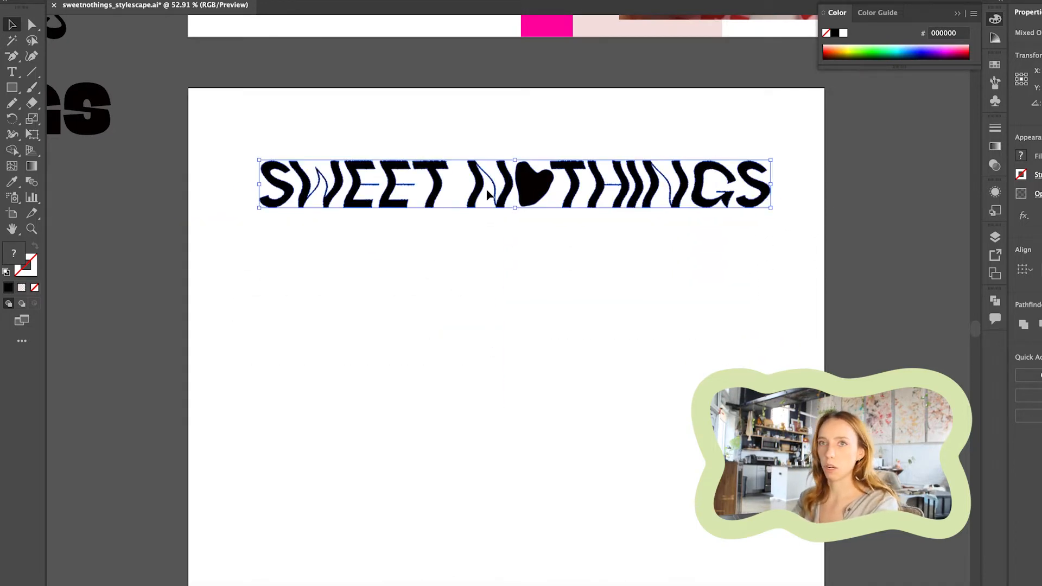
scroll(286, 190, "up", 8)
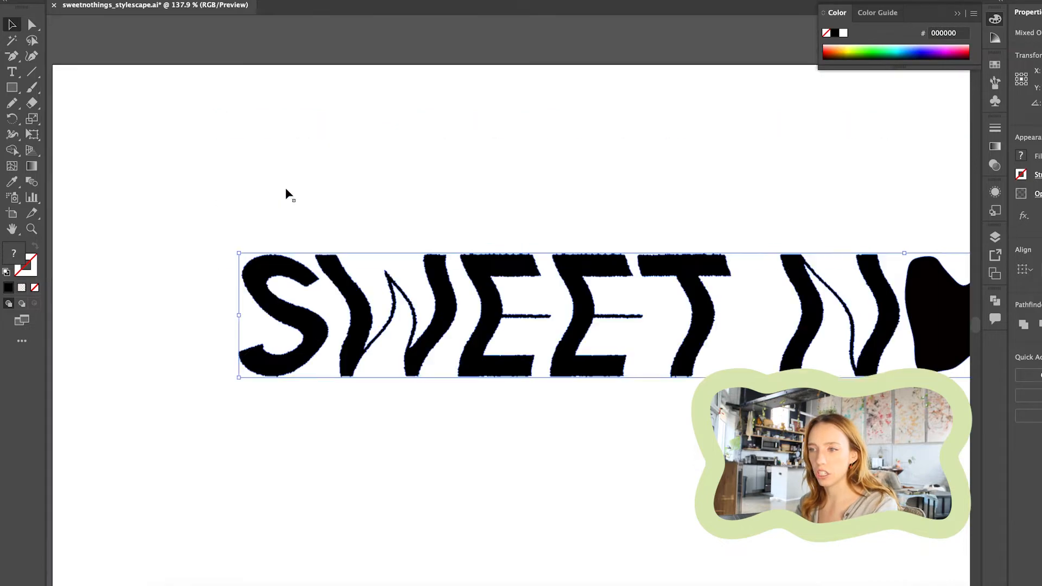
key("p")
scroll(363, 352, "down", 5)
scroll(362, 353, "up", 5)
Smooth the jagged outline of the S in SWEET on the lower wordmark copy with the Smooth tool.
left_click(12, 102)
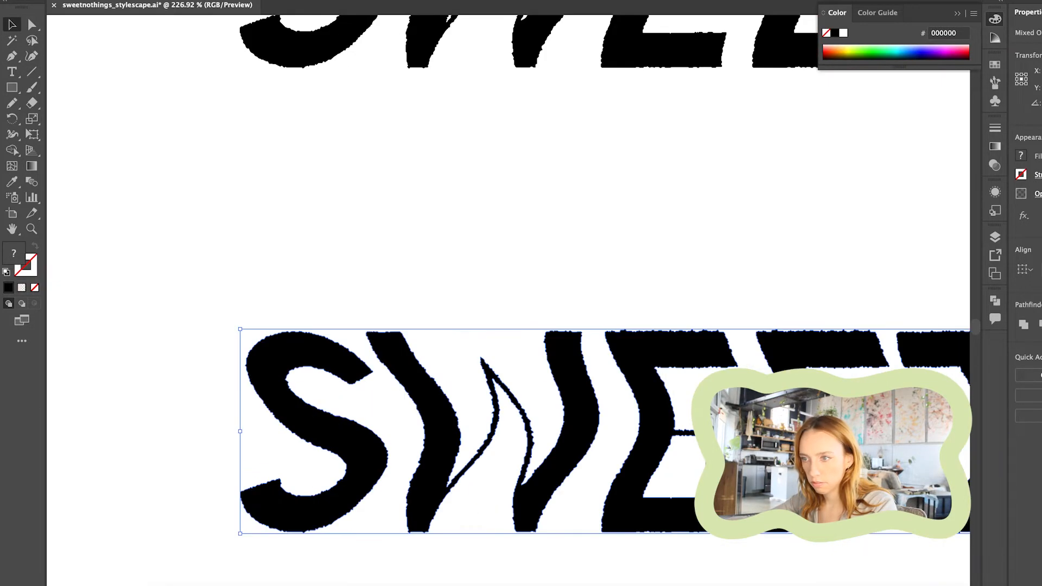
scroll(375, 374, "up", 3)
left_click(122, 340, "super")
left_click_drag(103, 339, 354, 360)
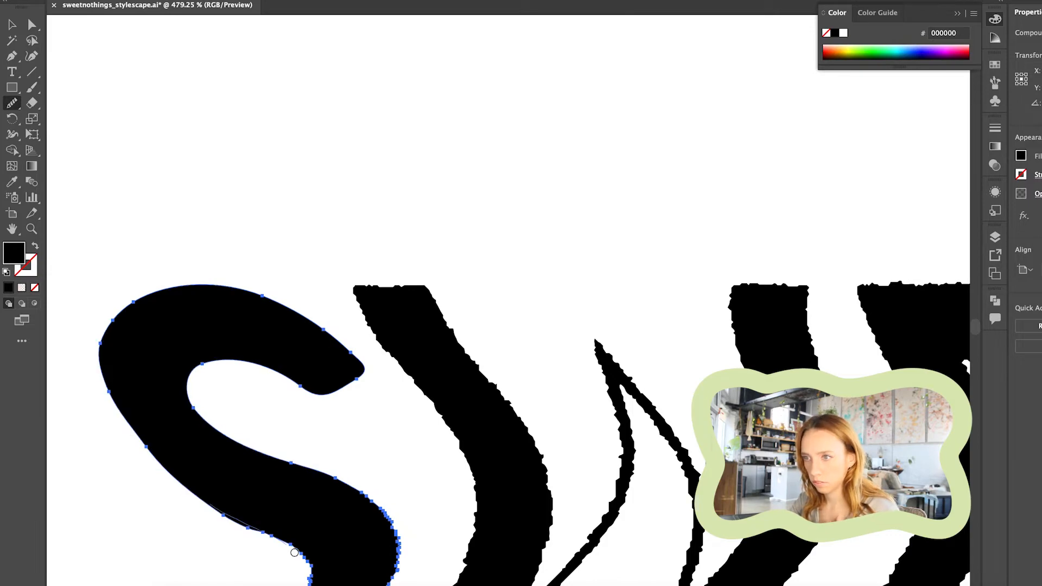
scroll(254, 528, "down", 4)
left_click_drag(218, 441, 199, 446)
scroll(126, 323, "down", 3)
Smooth all the jagged edges of the W in SWEET, including its thin inner strokes.
key("v")
left_click(335, 380)
scroll(332, 350, "down", 4)
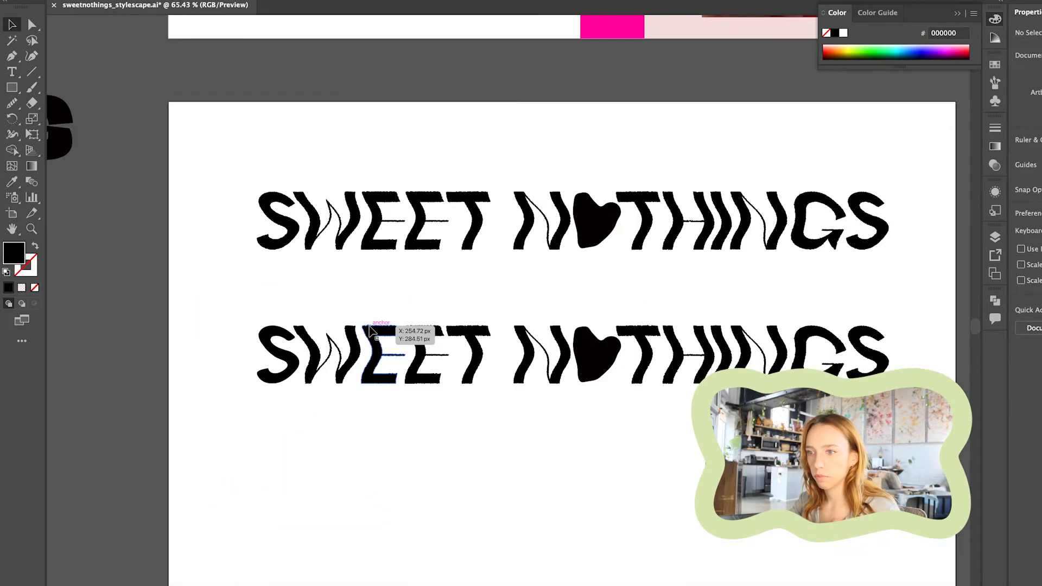
scroll(261, 354, "up", 8)
scroll(262, 353, "right", 2)
left_click(412, 347)
left_click(13, 103)
left_click_drag(316, 216, 389, 334)
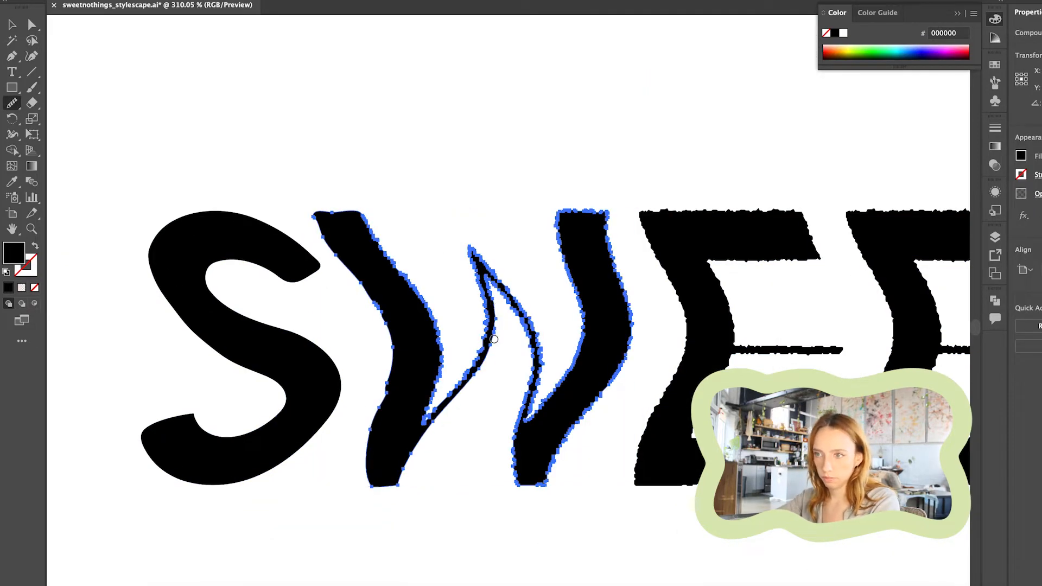
left_click_drag(459, 421, 560, 480)
left_click_drag(474, 328, 435, 412)
Smooth the jagged outline of the first E in SWEET, including its thin middle bar.
scroll(431, 281, "down", 4)
scroll(430, 281, "right", 2)
key("a")
scroll(316, 308, "up", 8)
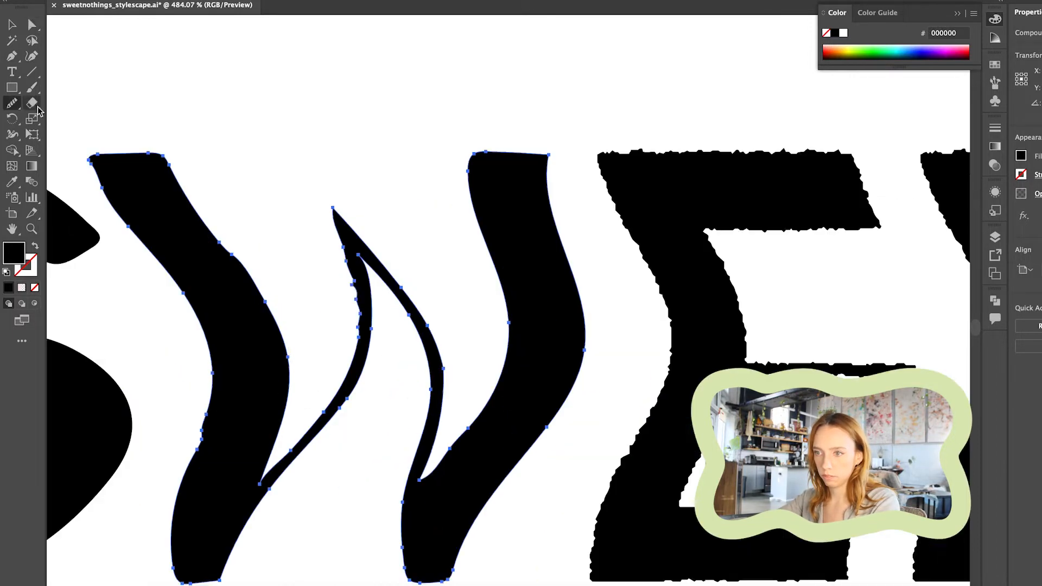
scroll(343, 303, "right", 3)
scroll(343, 303, "down", 1)
left_click(473, 156, "super")
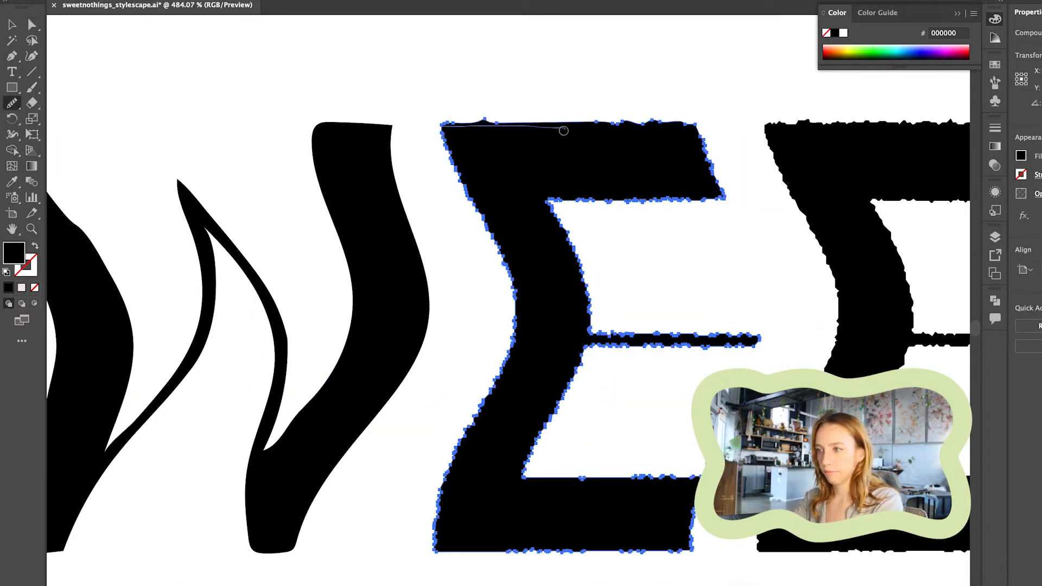
mouse_move(608, 194)
left_mouse_down()
mouse_move(594, 308)
mouse_move(676, 329)
left_mouse_up()
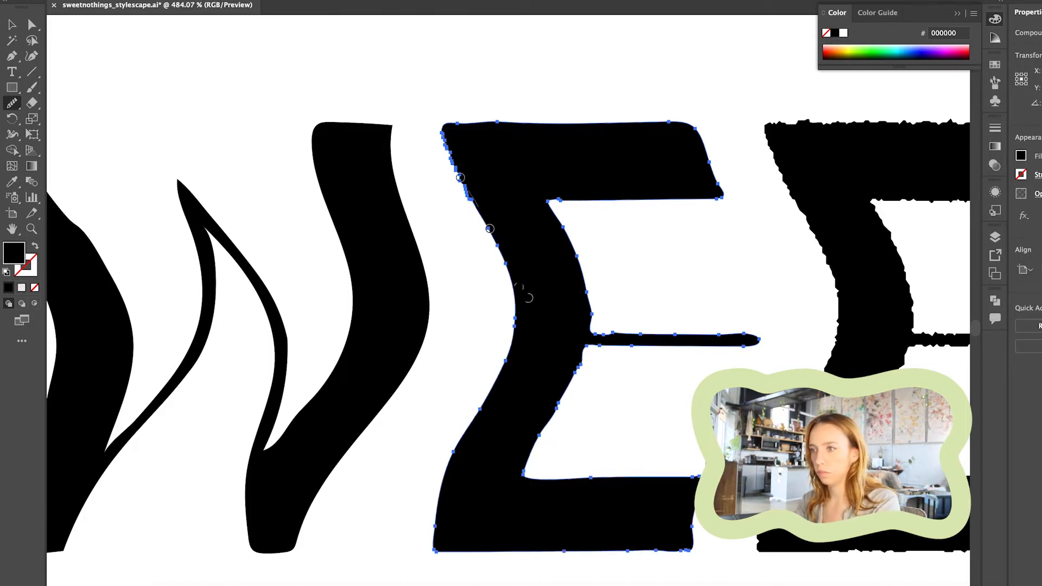
left_click_drag(490, 229, 529, 298)
scroll(529, 298, "up", 4)
left_click_drag(502, 331, 438, 444)
Give the second E in SWEET the same smooth outline as the finished first E.
scroll(423, 418, "down", 8)
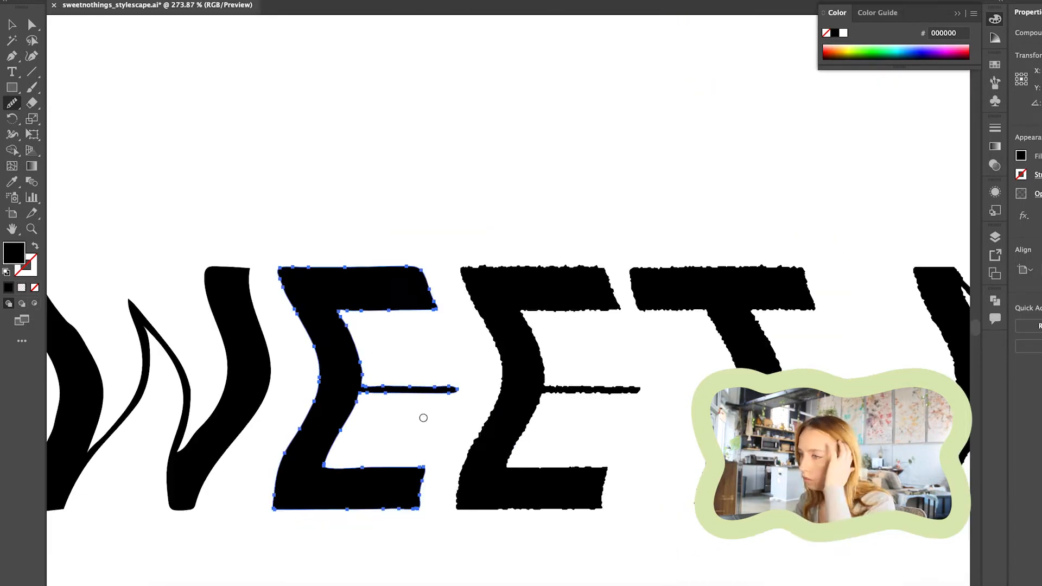
key("v")
left_click_drag(372, 274, 551, 275)
scroll(572, 402, "up", 8)
scroll(572, 403, "down", 8)
Smooth the stem and crossbar edges of the T in SWEET.
left_click(657, 279)
mouse_move(494, 190)
left_mouse_down()
mouse_move(545, 307)
mouse_move(472, 488)
left_mouse_up()
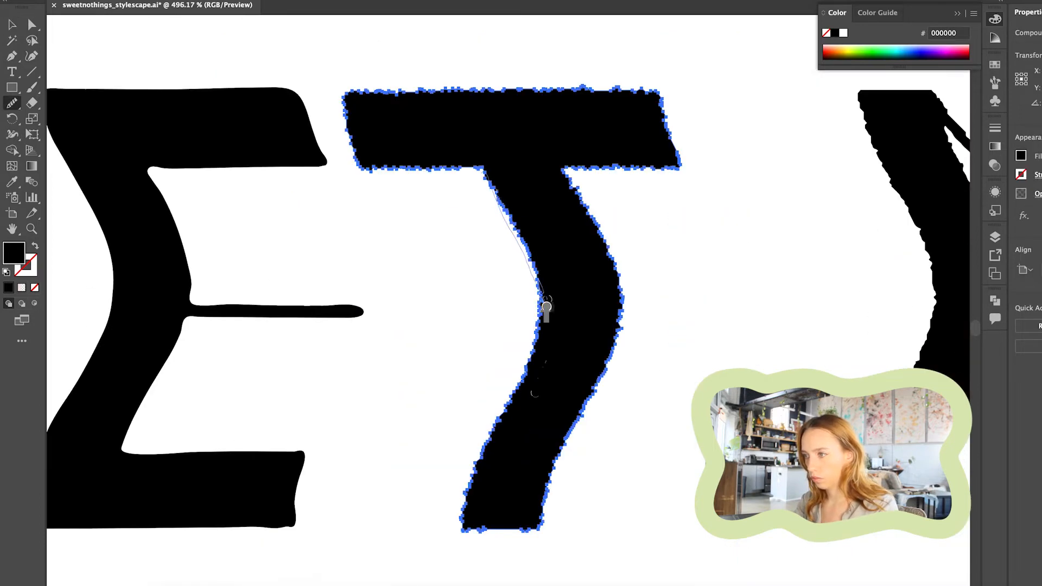
left_click_drag(554, 448, 619, 321)
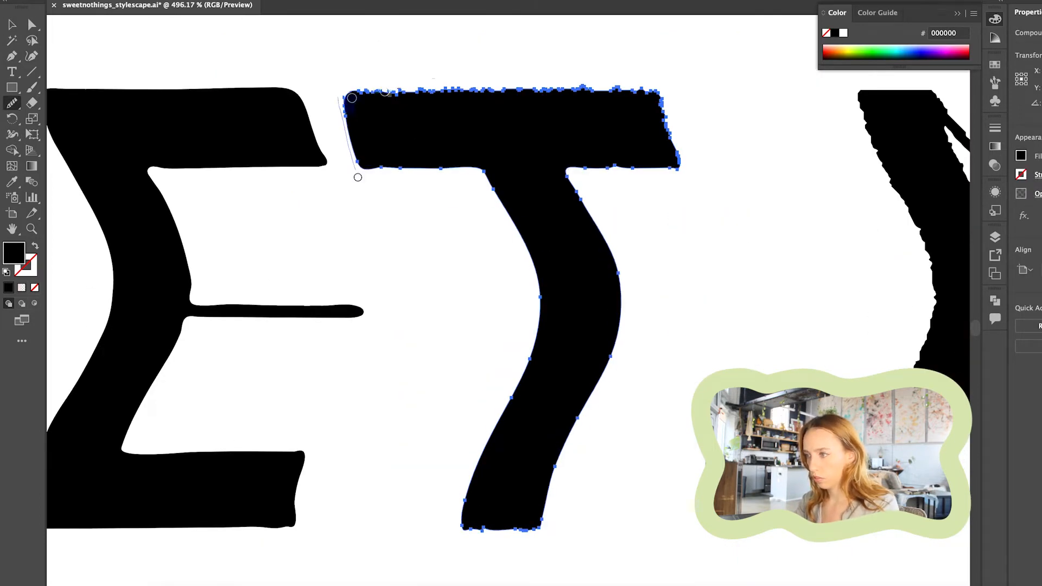
Smooth the jagged outline of the first N in NOTHINGS, including its thin diagonal.
scroll(695, 174, "down", 5)
key("a")
left_click(667, 249)
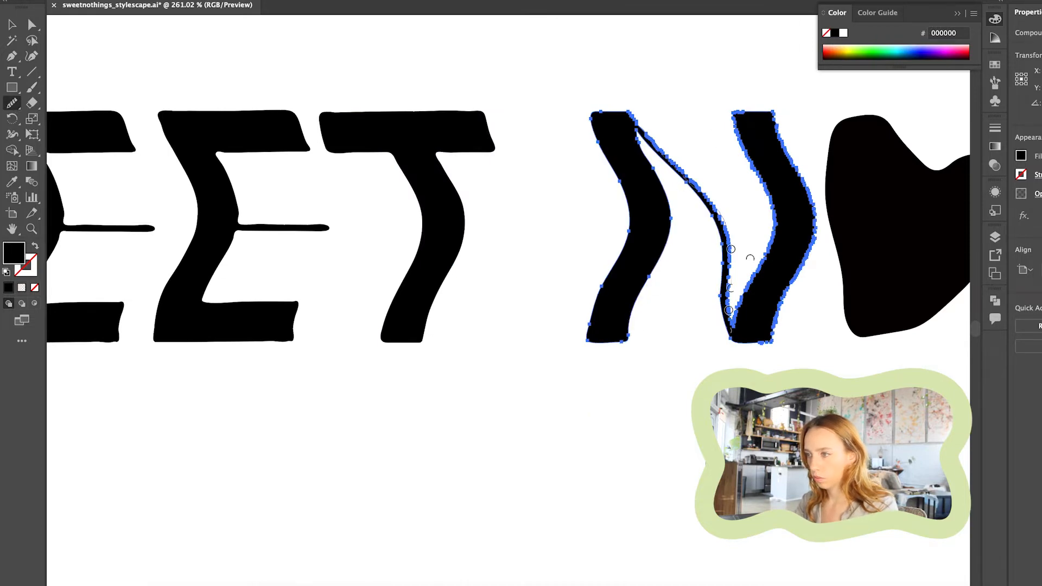
left_click_drag(728, 310, 775, 228)
Smooth the jagged edges of the T in NOTHINGS and clean up its remaining bumps.
scroll(728, 228, "down", 5)
scroll(728, 228, "up", 8)
scroll(510, 244, "right", 5)
left_click(361, 118, "super")
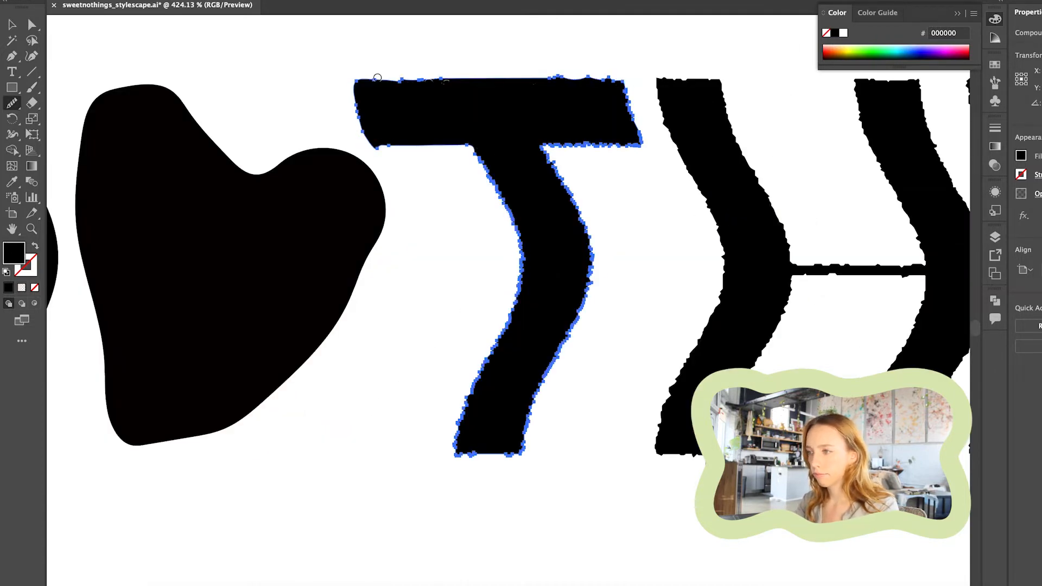
mouse_move(650, 149)
left_mouse_down()
mouse_move(510, 233)
mouse_move(547, 398)
mouse_move(479, 456)
left_mouse_up()
scroll(523, 452, "down", 4)
scroll(522, 452, "right", 3)
scroll(522, 267, "up", 4)
key("a")
left_click(650, 302)
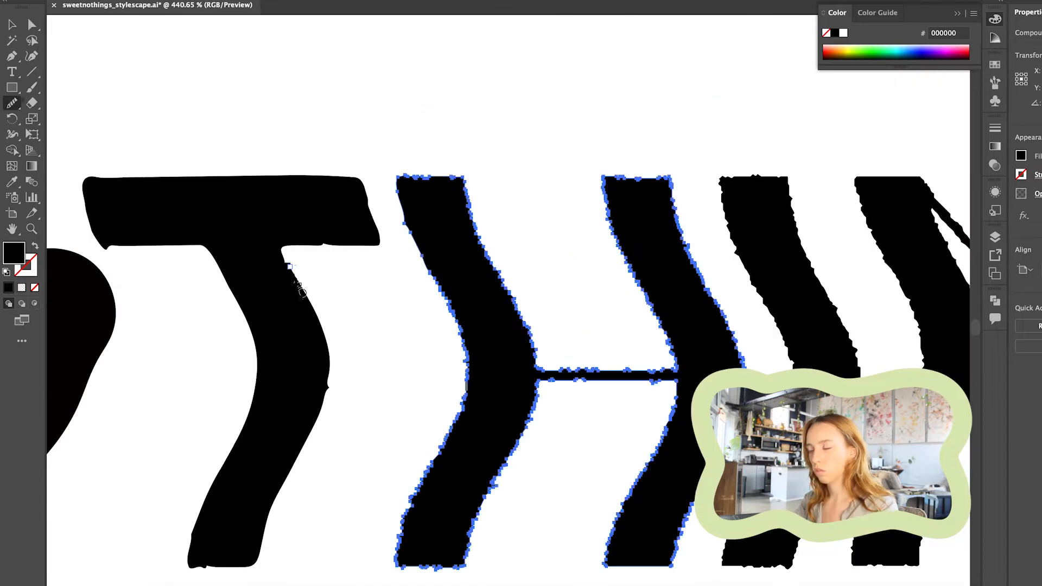
left_click(227, 273, "super")
Smooth both stems and the thin crossbar of the H in NOTHINGS.
left_click(418, 194, "super")
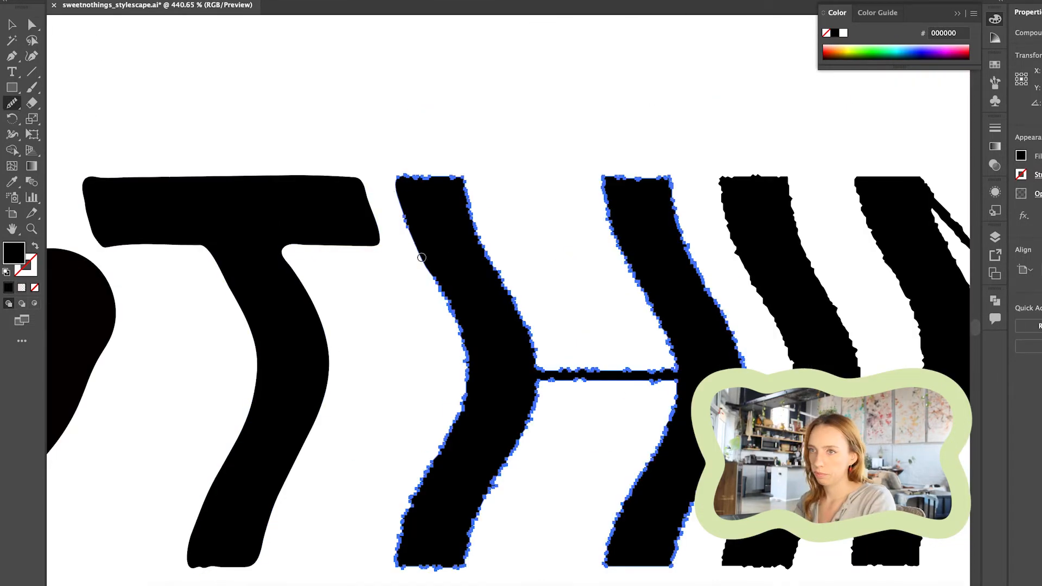
left_click_drag(566, 387, 486, 247)
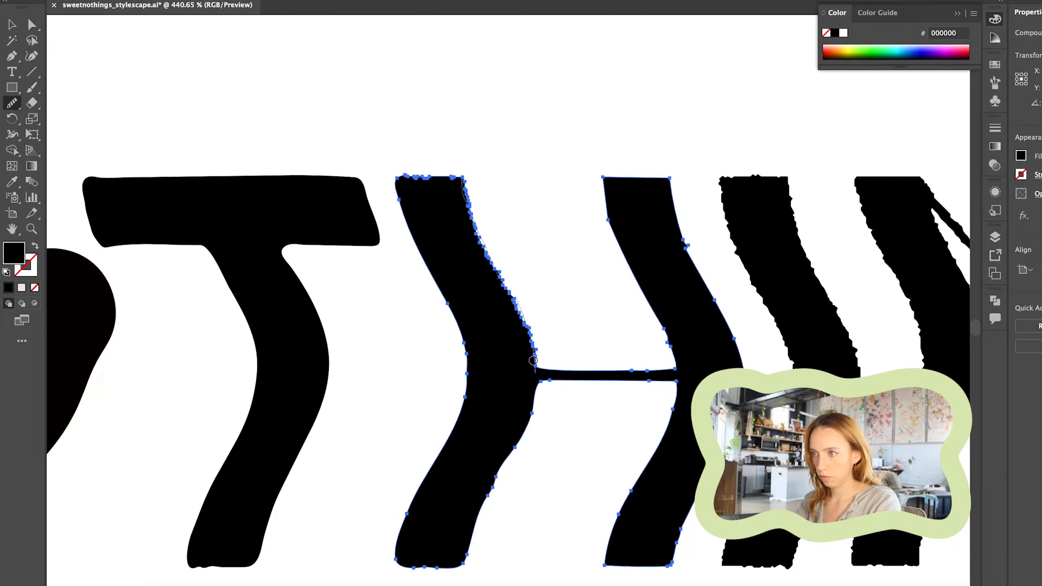
left_click_drag(636, 309, 659, 319)
scroll(659, 319, "down", 3)
Smooth the jagged outlines of the I and the second N in NOTHINGS.
left_click(670, 251, "super")
scroll(670, 251, "right", 3)
left_click_drag(527, 167, 529, 446)
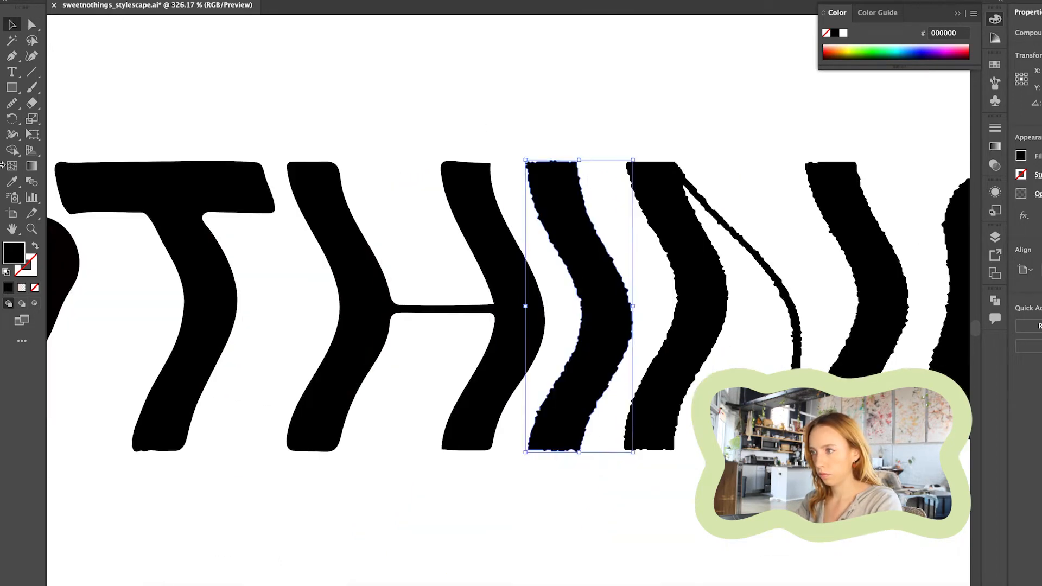
scroll(641, 345, "right", 3)
left_click(602, 365, "super")
scroll(767, 249, "right", 2)
Smooth the outer and inner edges of the G in NOTHINGS, including its arrow-shaped end.
left_click_drag(771, 249, 747, 244)
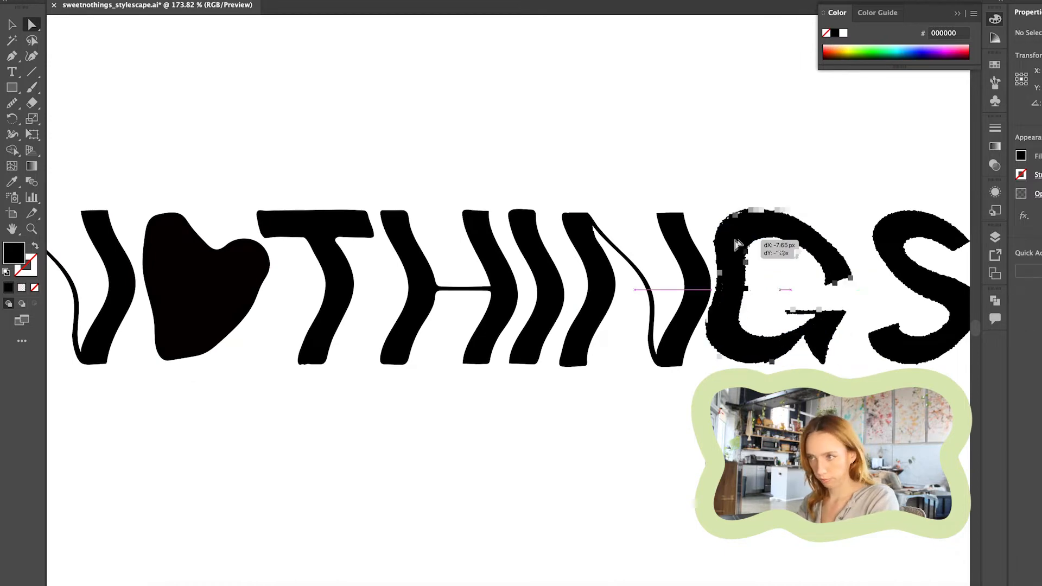
scroll(746, 245, "up", 4)
left_click_drag(375, 288, 605, 453)
scroll(605, 453, "up", 1)
left_click_drag(685, 318, 374, 216)
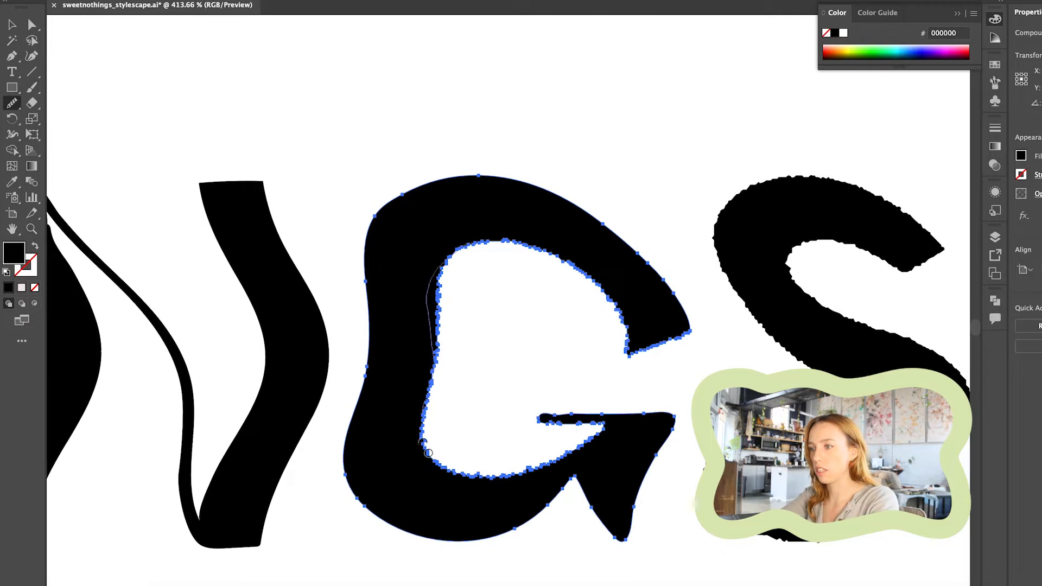
left_click_drag(596, 428, 488, 470)
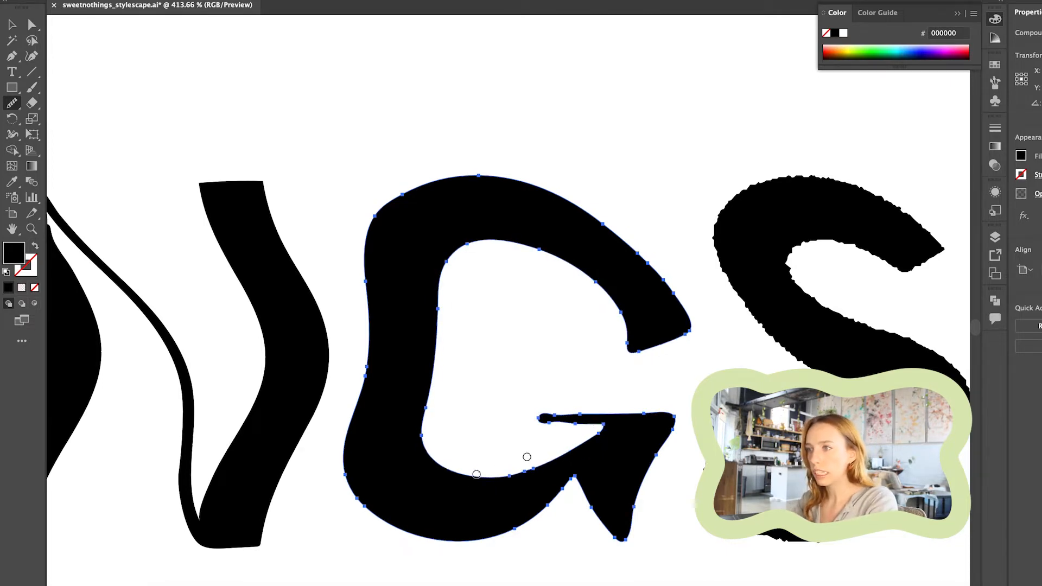
Smooth the jagged outline of the S at the end of NOTHINGS and deselect it.
scroll(610, 365, "right", 3)
left_click(609, 366, "super")
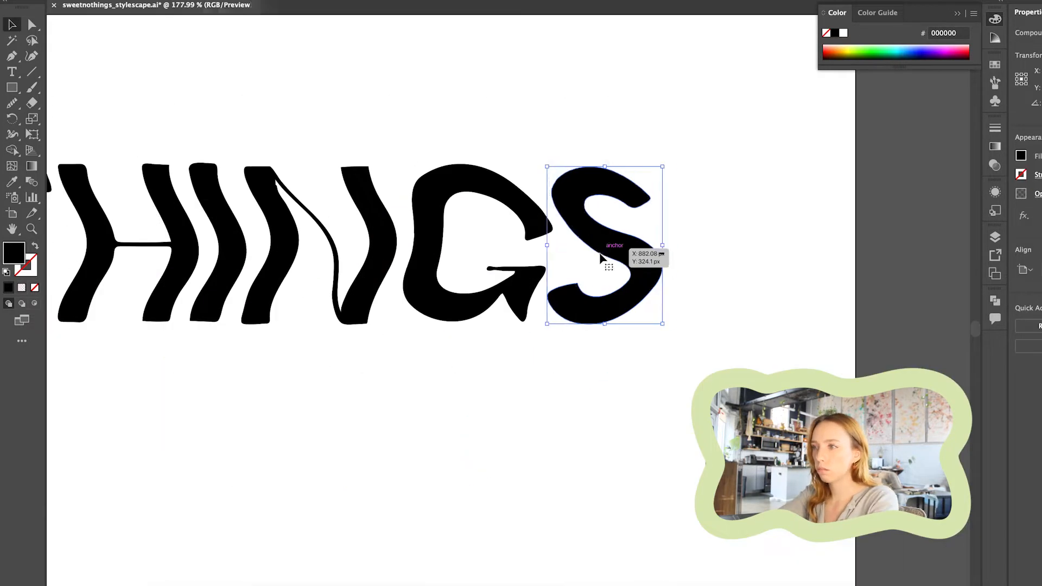
left_click(593, 90)
left_click(656, 200)
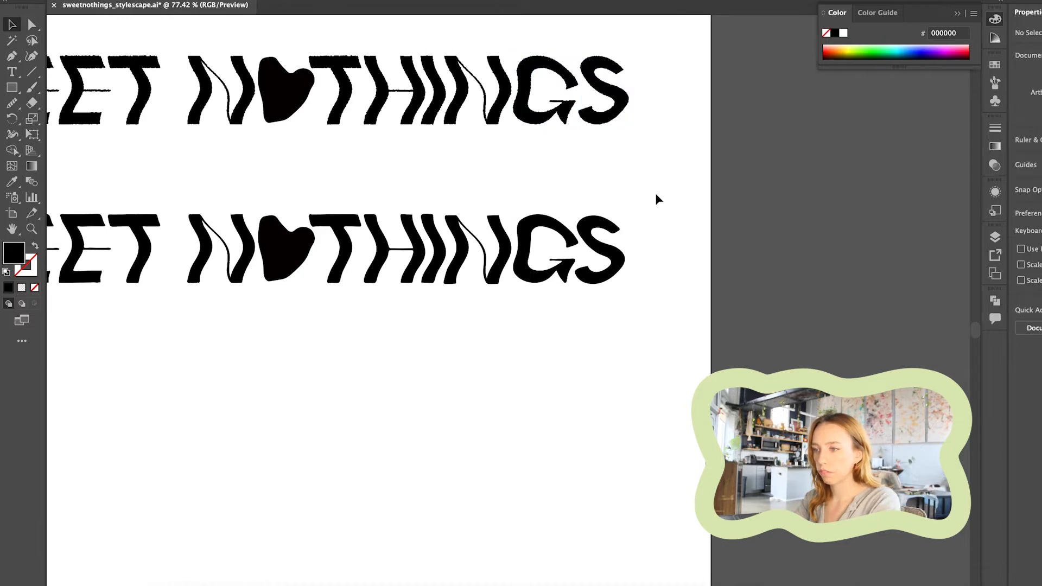
Move the whole smoothed wordmark up so it sits closer beneath the jagged original, and deselect it.
scroll(656, 193, "left", 5)
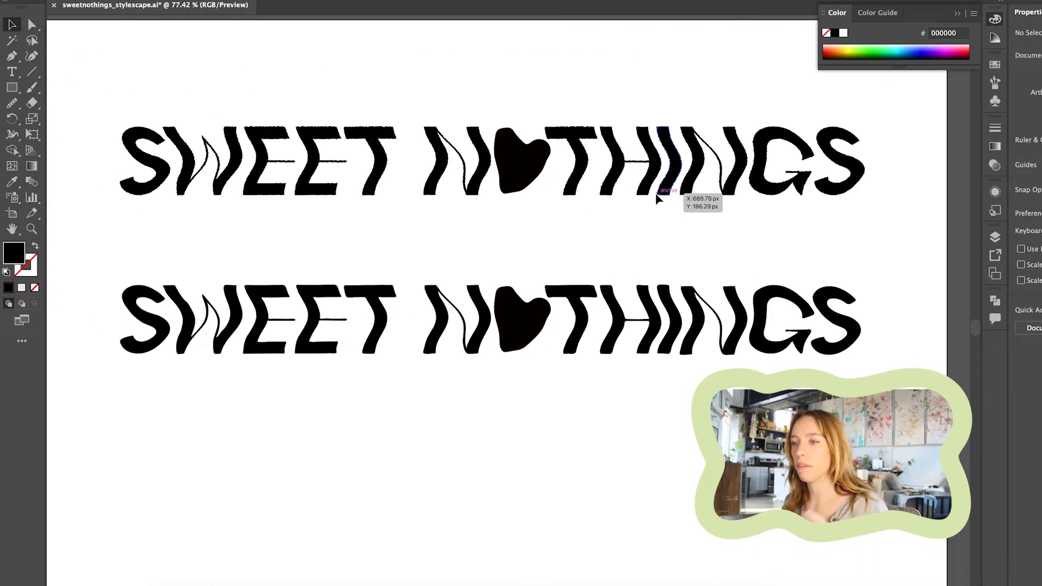
scroll(163, 336, "up", 2)
left_click_drag(836, 371, 689, 367)
scroll(656, 358, "left", 3)
scroll(489, 279, "up", 4)
left_click_drag(441, 400, 446, 284)
scroll(445, 285, "down", 5)
scroll(443, 285, "up", 6)
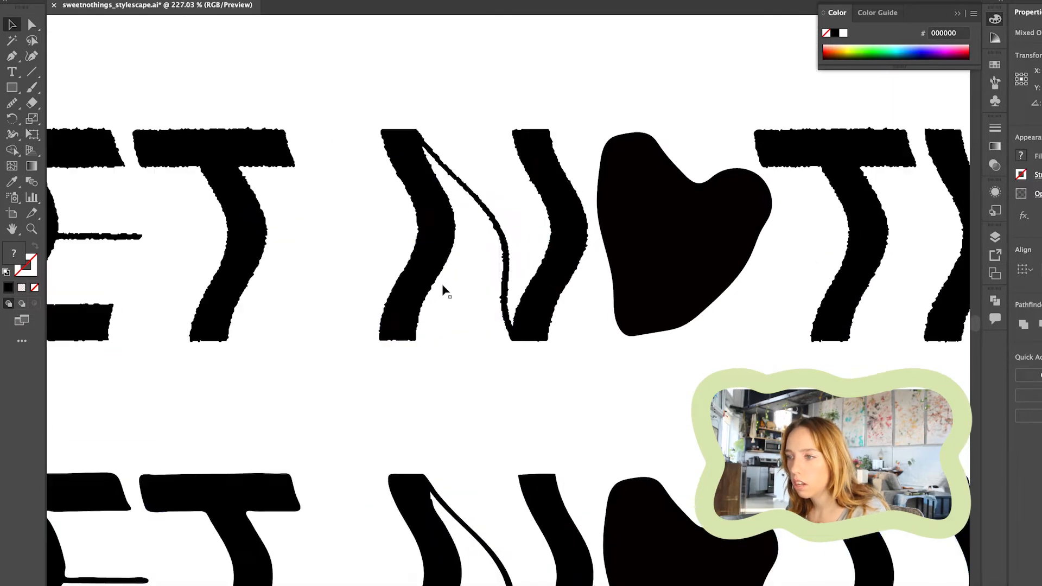
scroll(443, 288, "up", 4)
scroll(442, 286, "down", 7)
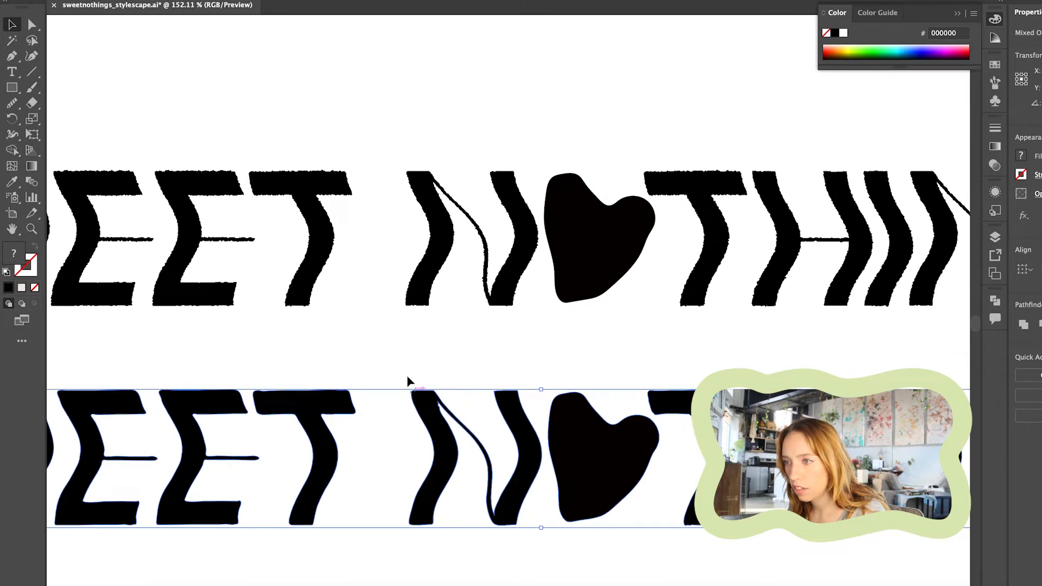
scroll(400, 340, "left", 5)
left_click(397, 339)
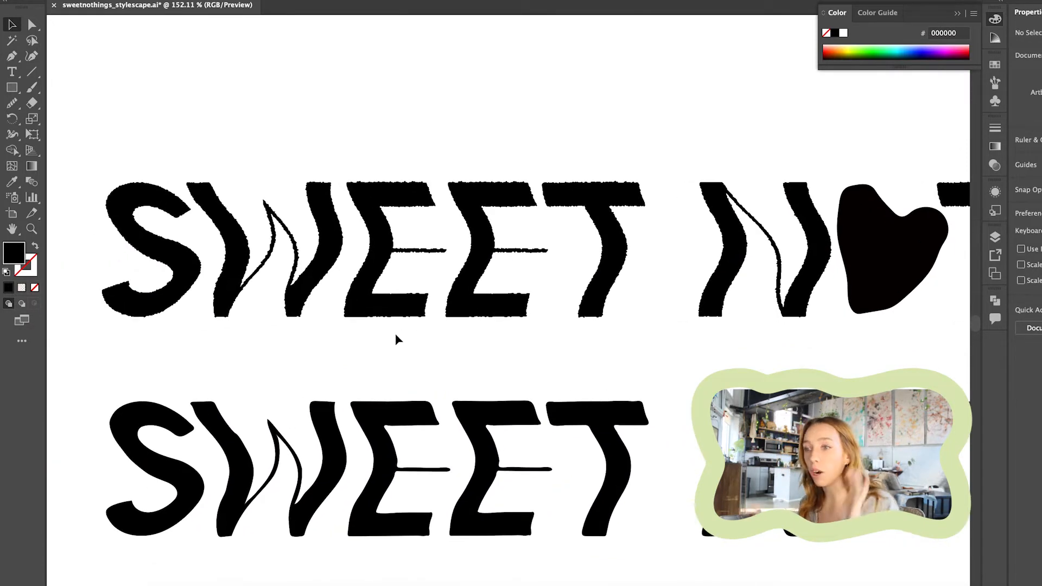
Compare the smoothed letters and heart with the jagged original, both close up and at full wordmark size.
scroll(396, 339, "down", 3)
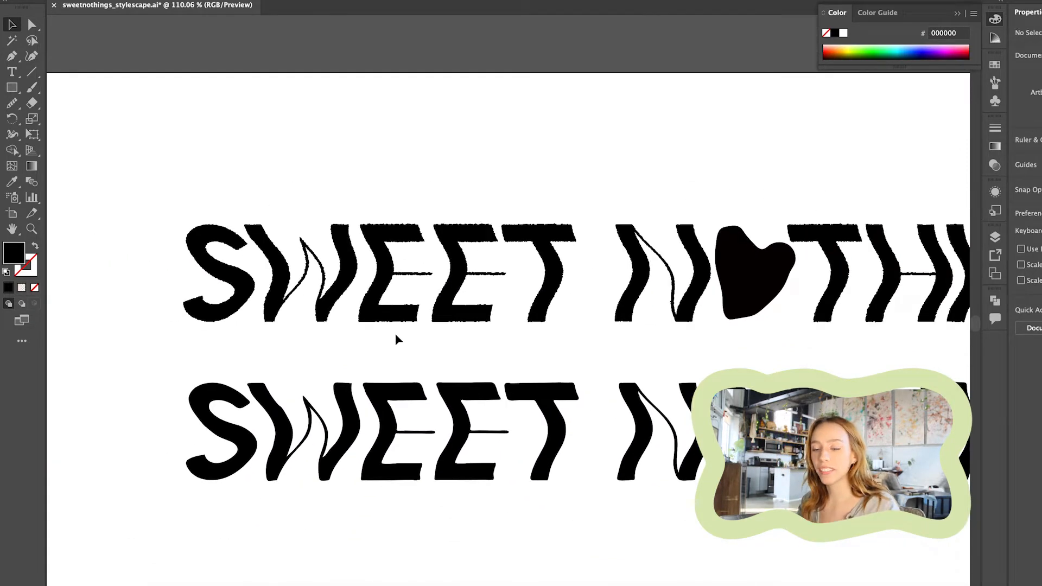
scroll(396, 260, "up", 3)
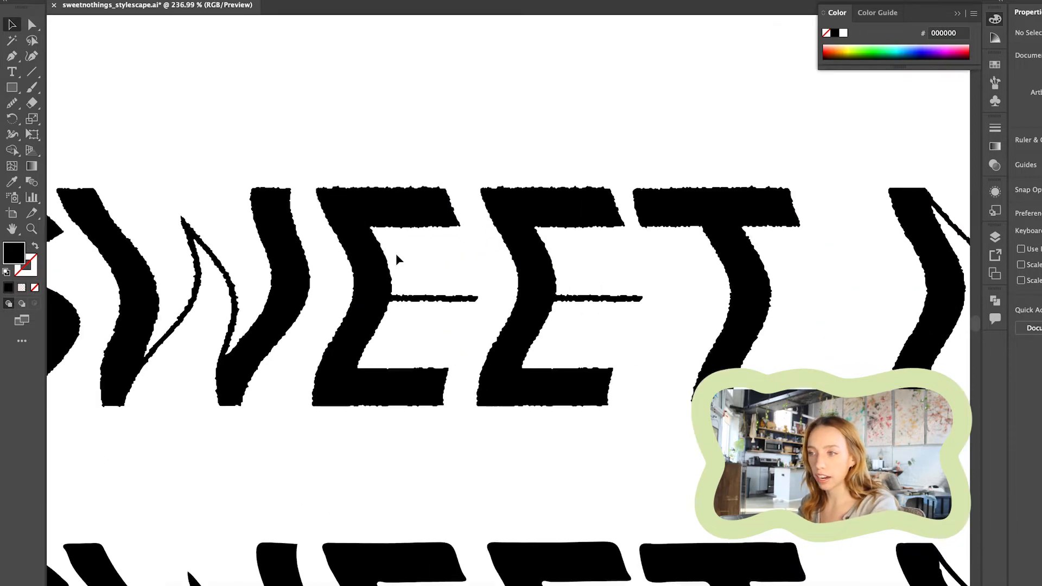
scroll(400, 263, "down", 2)
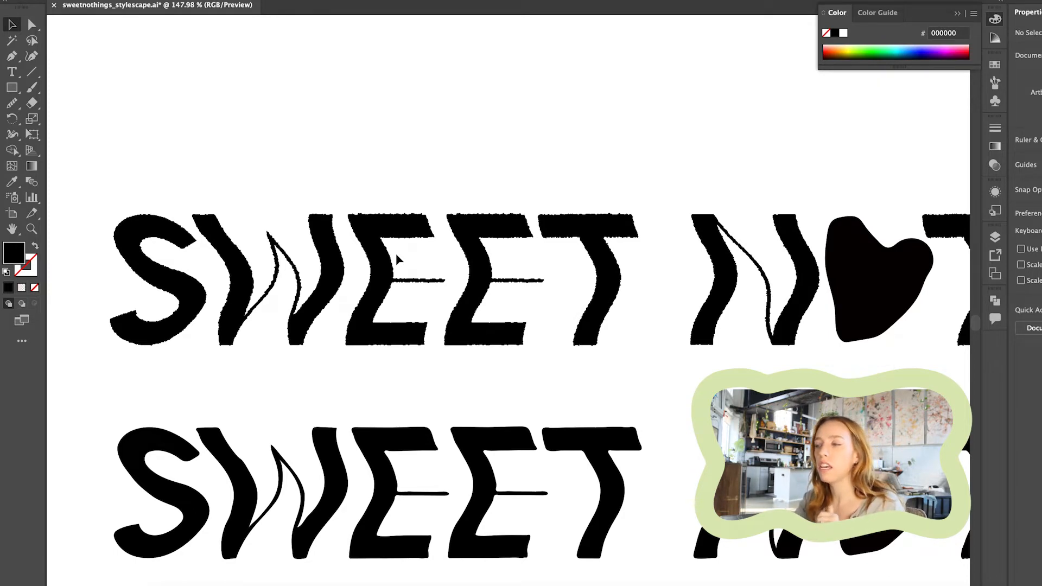
scroll(398, 260, "down", 3)
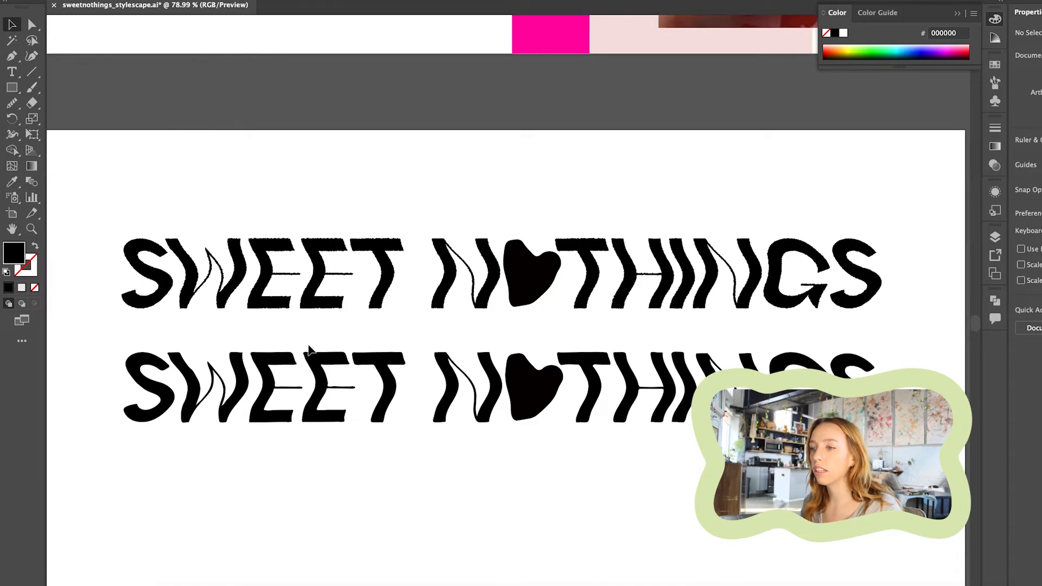
scroll(309, 352, "up", 5)
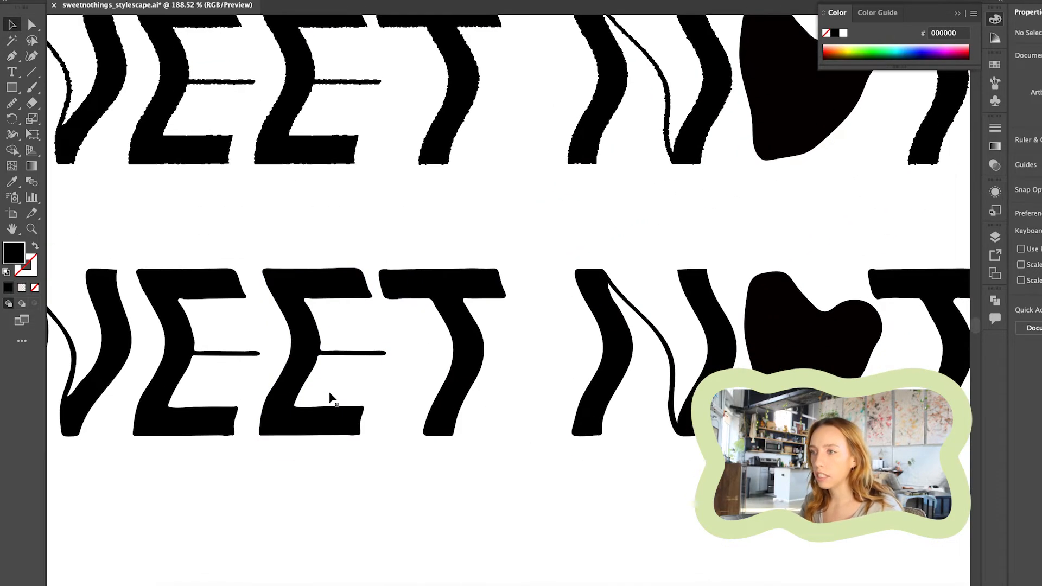
scroll(331, 398, "down", 1)
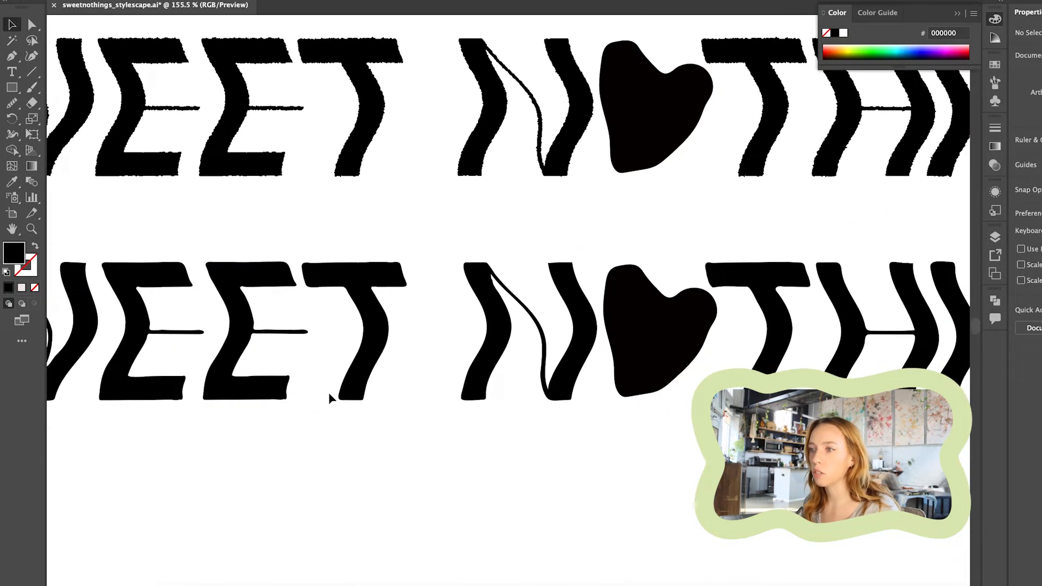
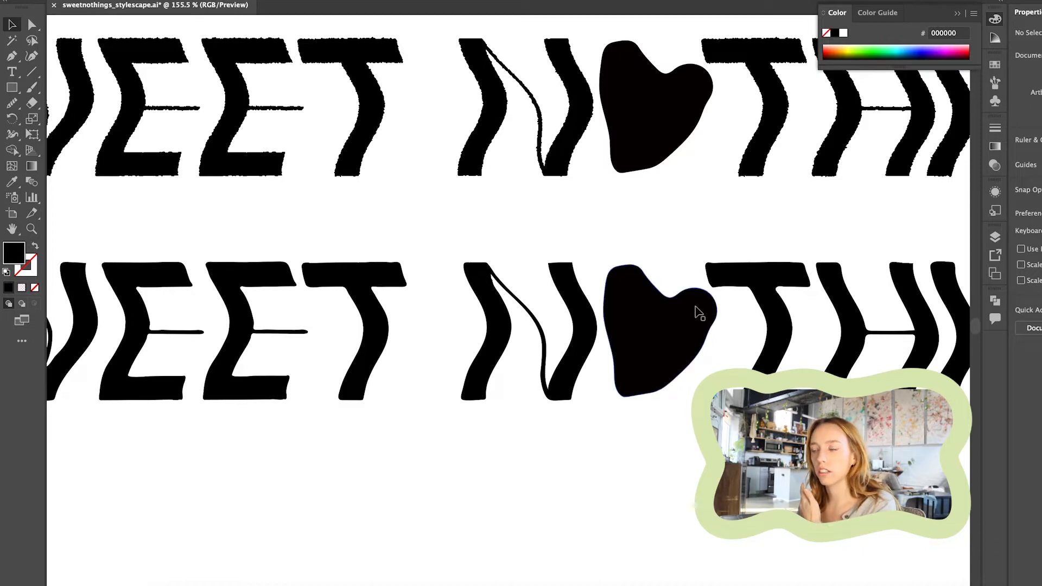
scroll(615, 419, "up", 5)
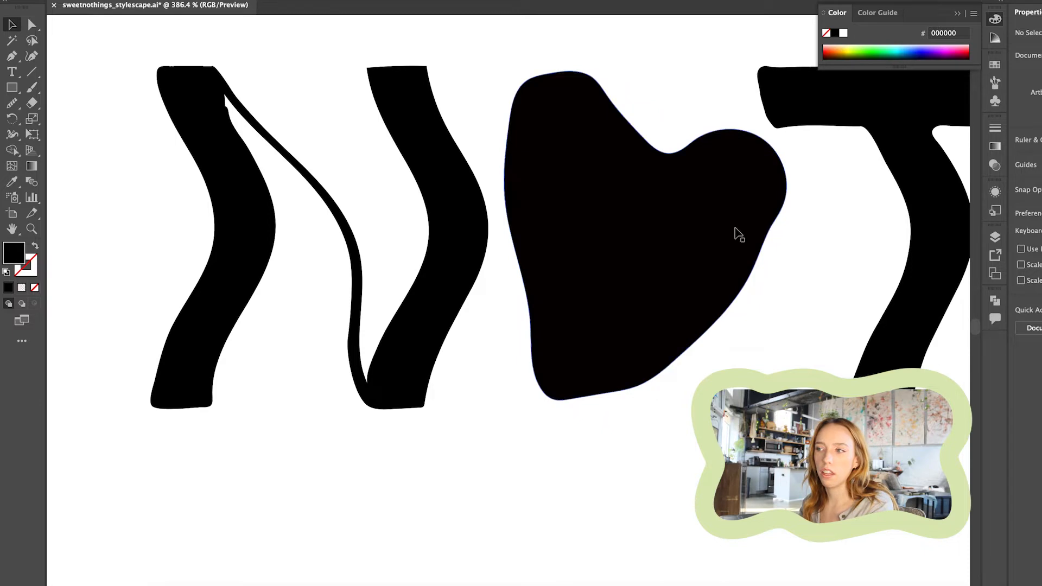
scroll(613, 311, "down", 3)
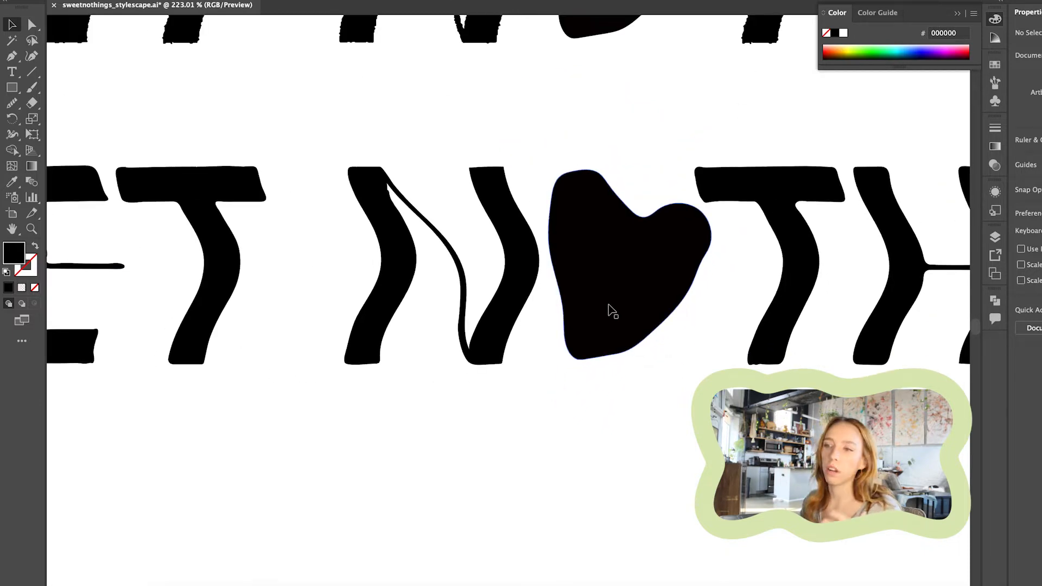
scroll(612, 311, "down", 5)
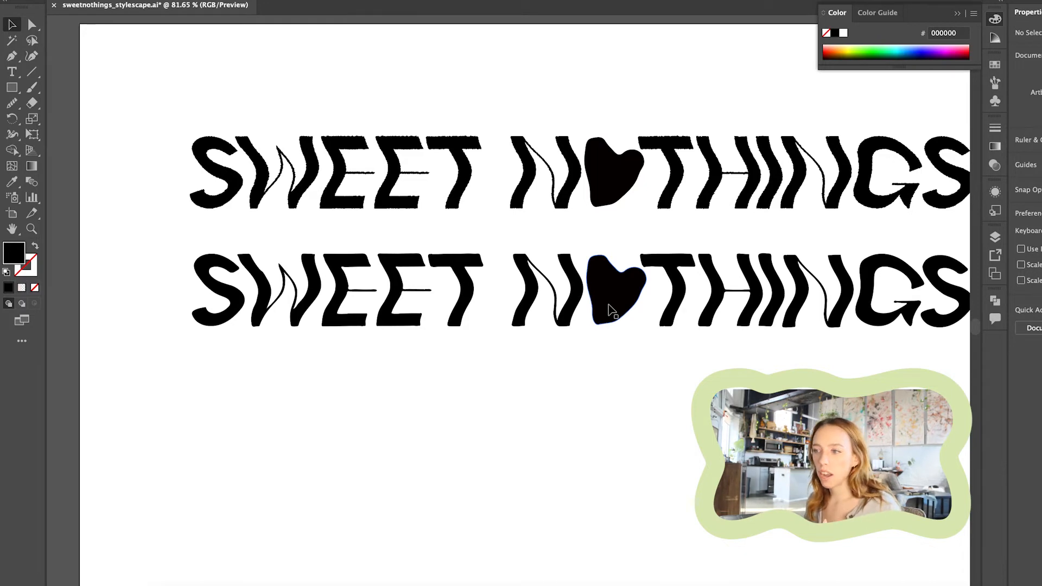
scroll(600, 303, "right", 2)
scroll(441, 337, "up", 5)
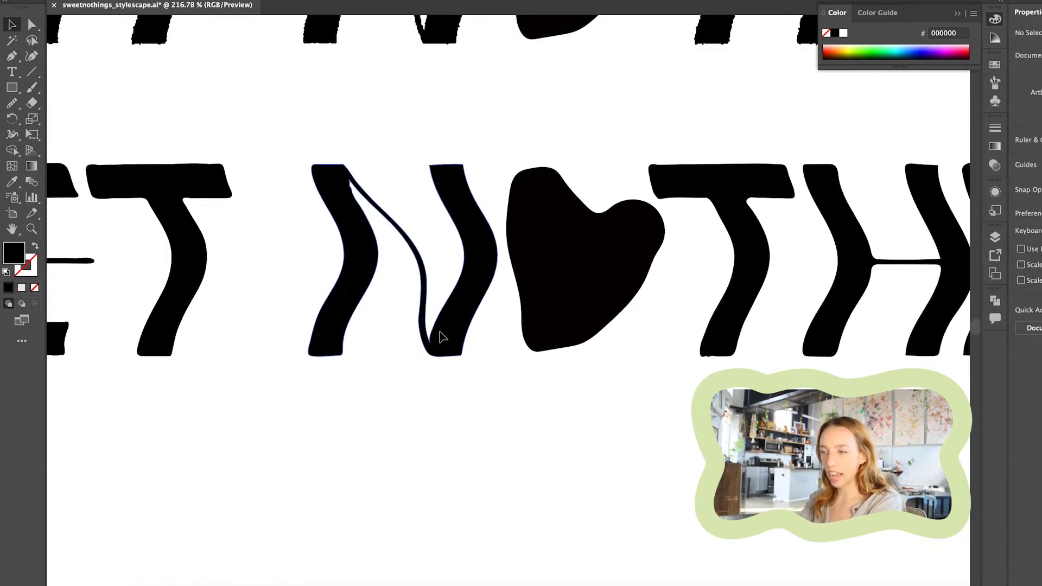
scroll(442, 337, "down", 4)
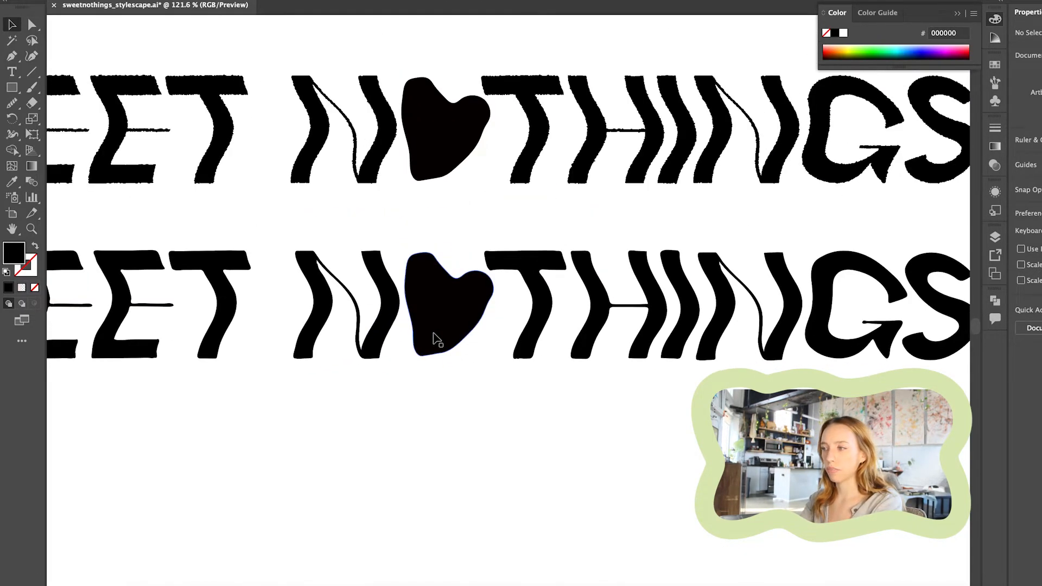
scroll(437, 339, "left", 3)
scroll(437, 340, "down", 1)
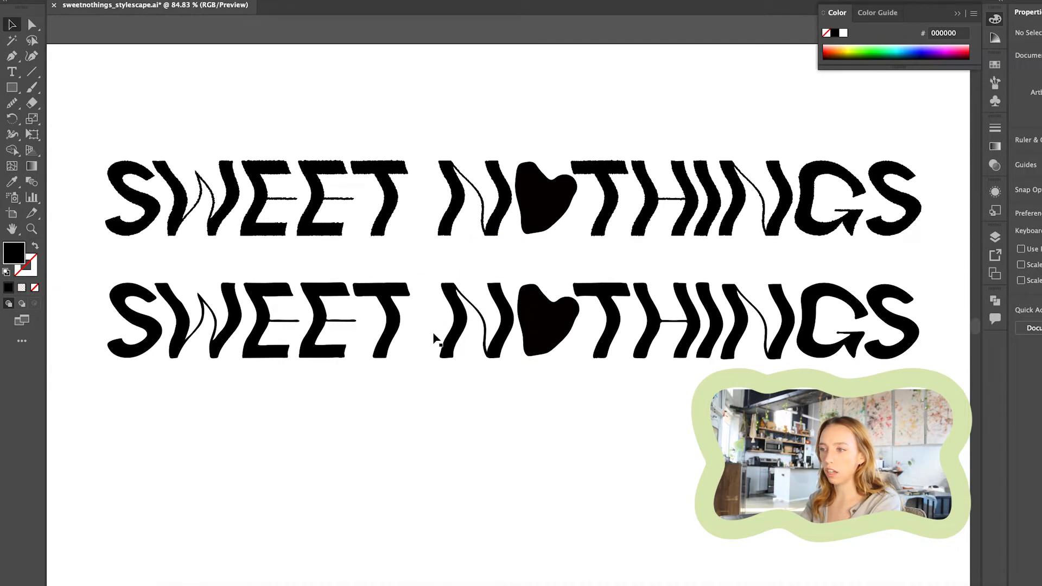
Examine how the smooth heart in the jagged wordmark sits against its rough letters at different sizes.
scroll(537, 203, "up", 5)
left_click(501, 194)
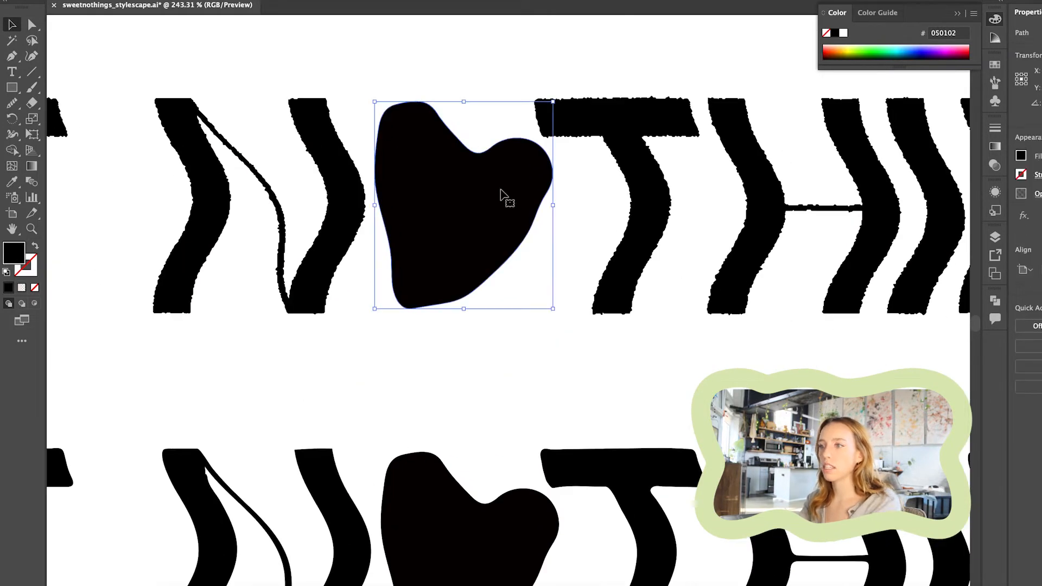
scroll(632, 133, "down", 1)
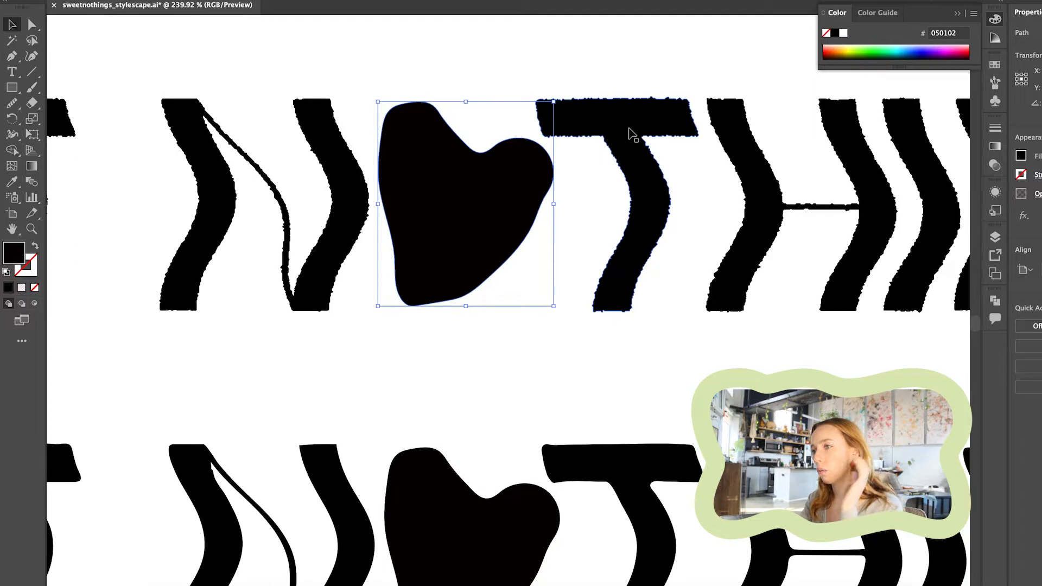
scroll(629, 129, "down", 3)
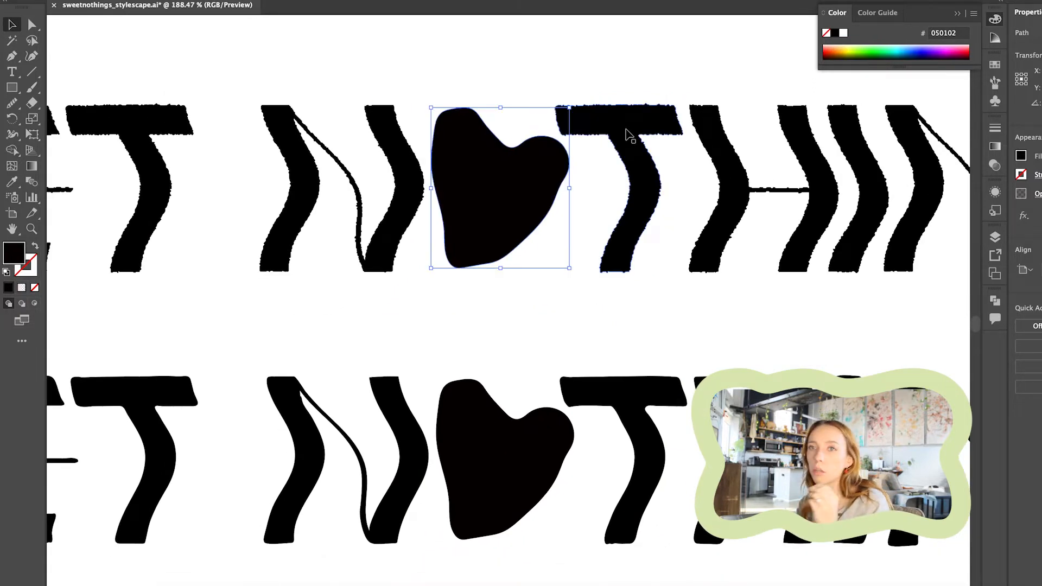
scroll(629, 134, "down", 10)
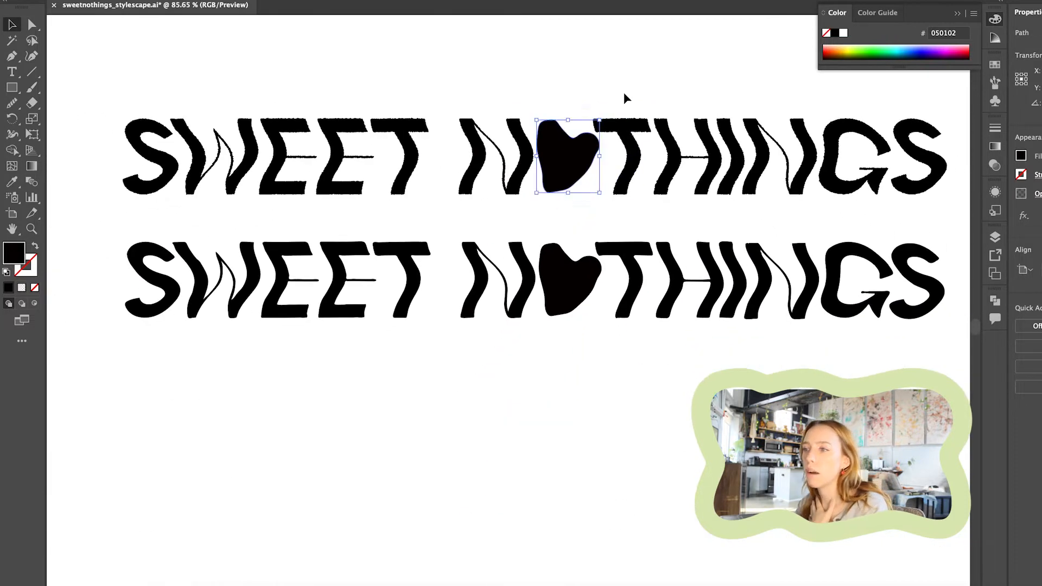
left_click(623, 86)
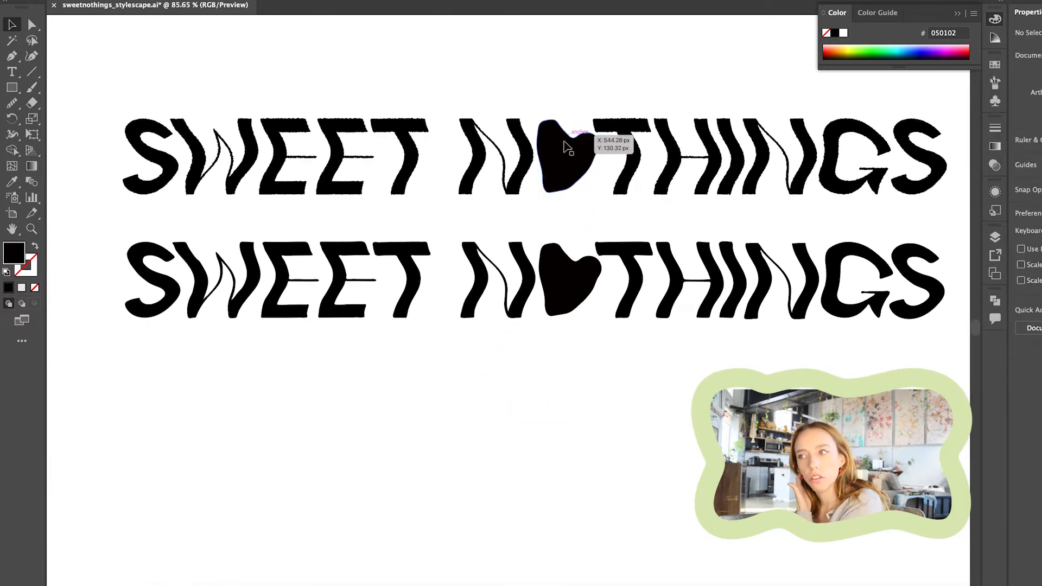
left_click(567, 146)
scroll(564, 151, "up", 2)
scroll(560, 147, "down", 3)
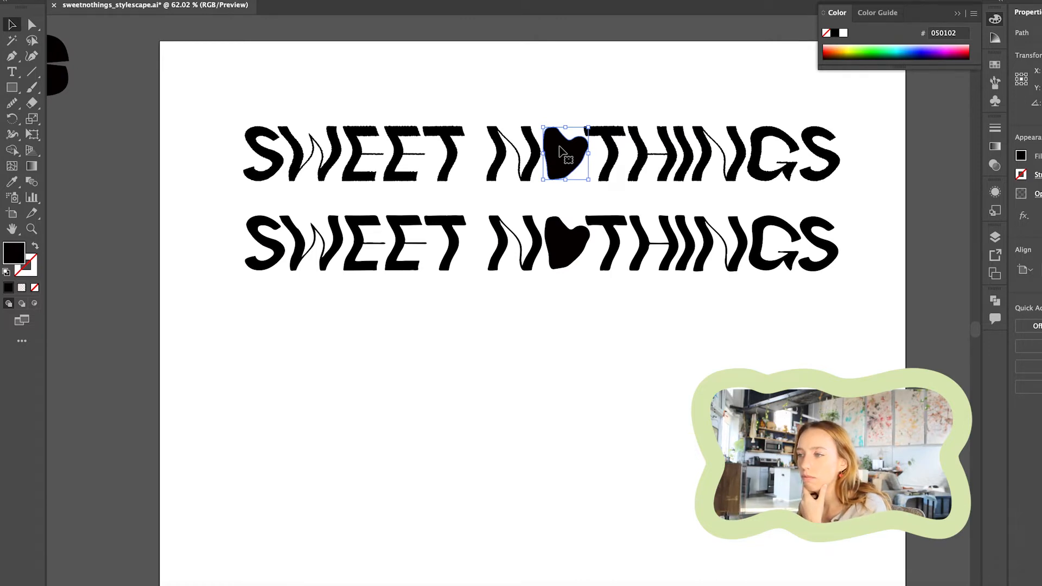
scroll(561, 152, "up", 10)
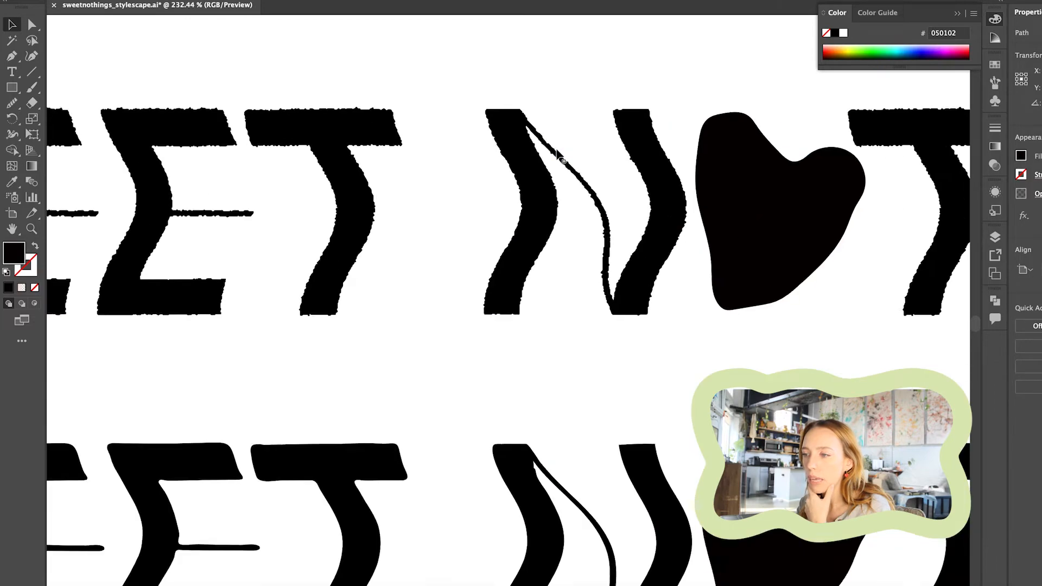
scroll(556, 152, "down", 7)
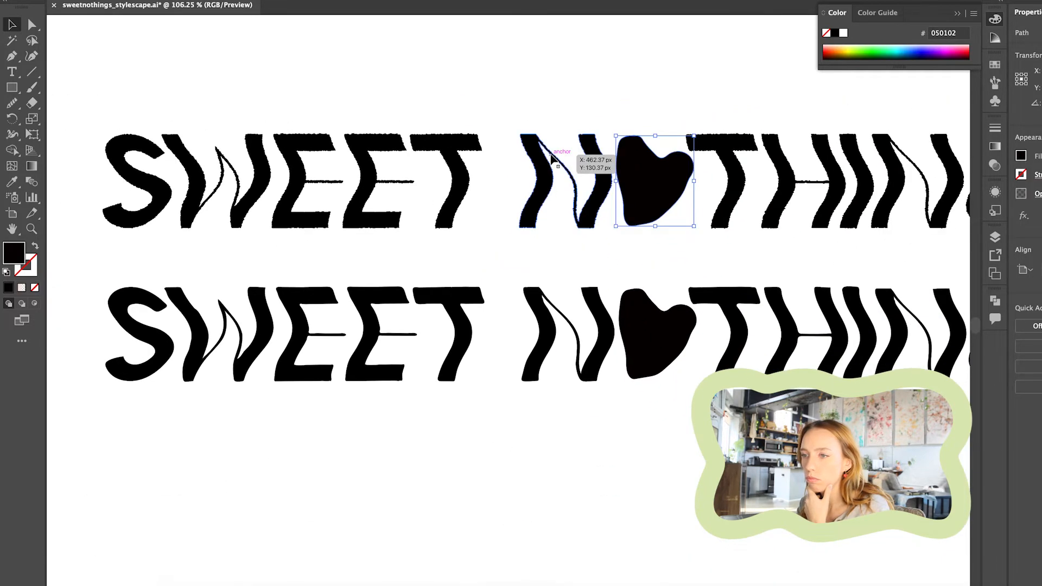
scroll(552, 157, "down", 3)
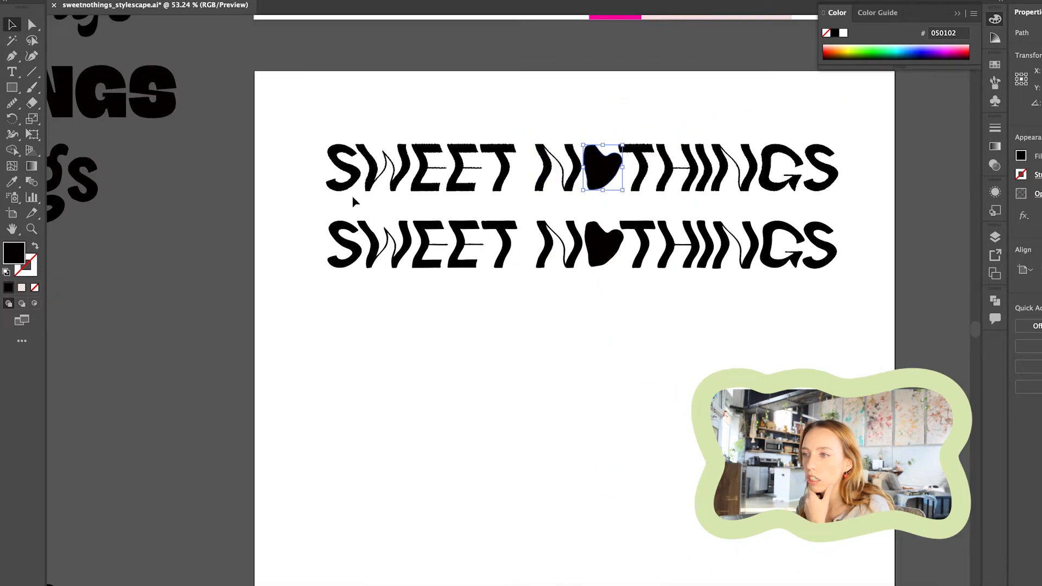
Move the smoothed wordmark off the artboard to the other logo variants, leaving only the jagged version on it.
left_click(343, 208)
left_click_drag(834, 287, 171, 434)
scroll(190, 380, "down", 3)
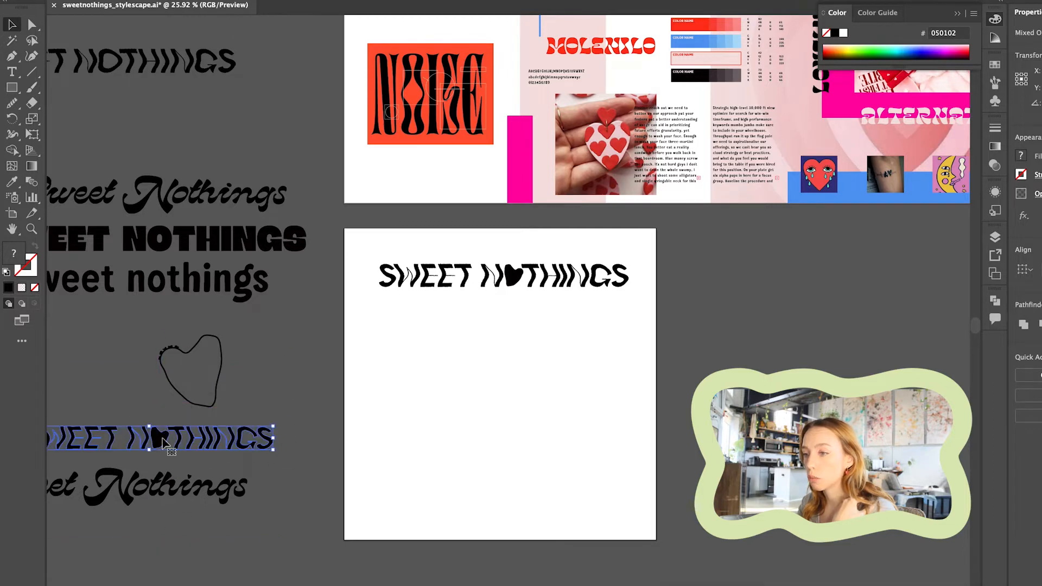
Nudge the W and the first E of SWEET in the jagged wordmark slightly toward the second E.
scroll(491, 321, "up", 5)
scroll(490, 320, "up", 3)
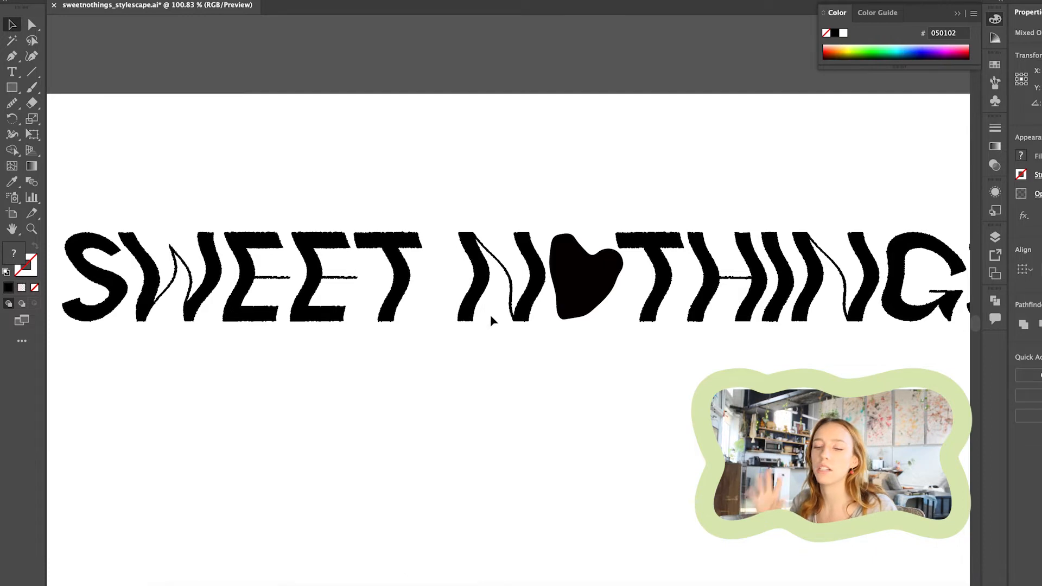
scroll(279, 239, "down", 2)
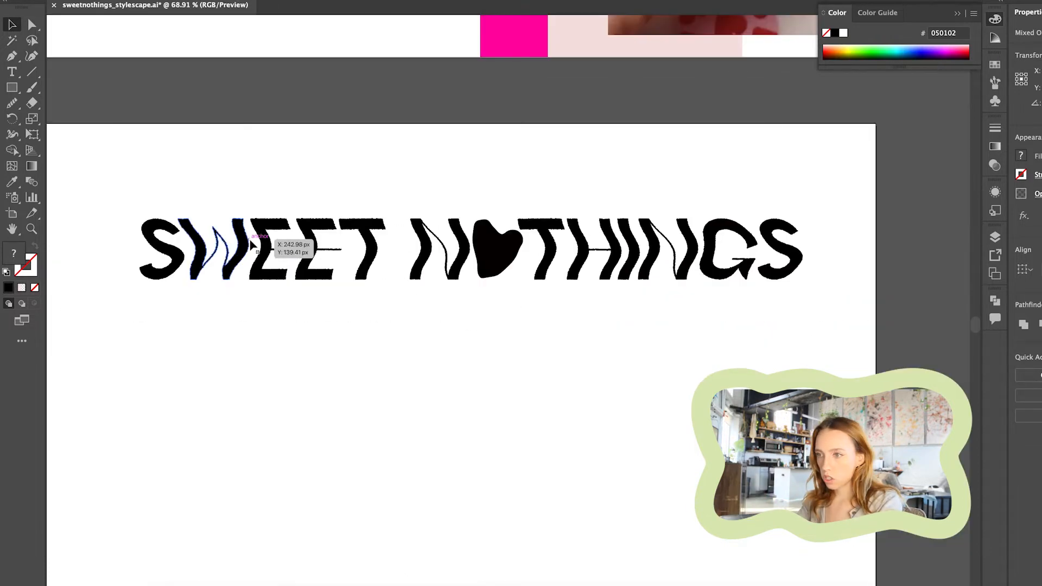
scroll(252, 240, "up", 3)
scroll(283, 268, "down", 2)
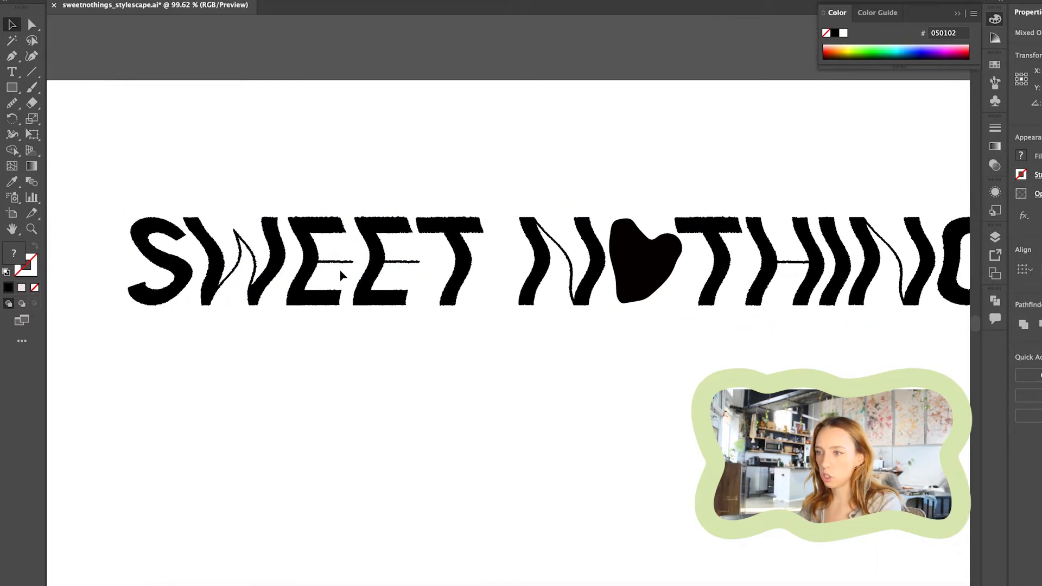
left_click(280, 271)
key("Right")
key("Right")
left_click(322, 262)
key("Right")
key("Right")
key("Right")
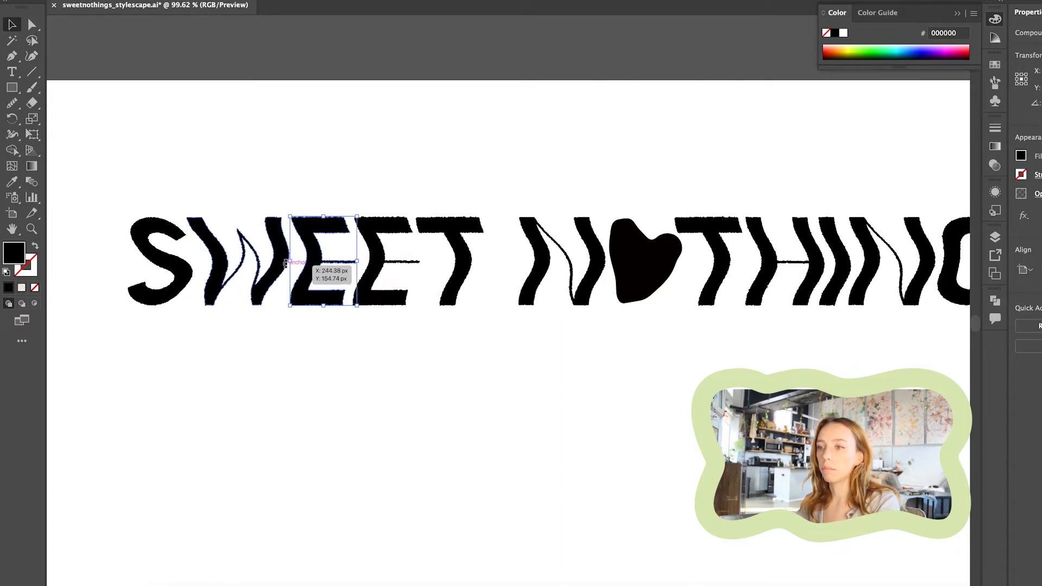
Nudge the W of SWEET closer to the first E and shift the initial S toward the W, then deselect.
left_click(234, 277)
key("Right")
key("Right")
left_click(180, 281)
key("Right")
key("Right")
key("Right")
key("Right")
key("Right")
key("Right")
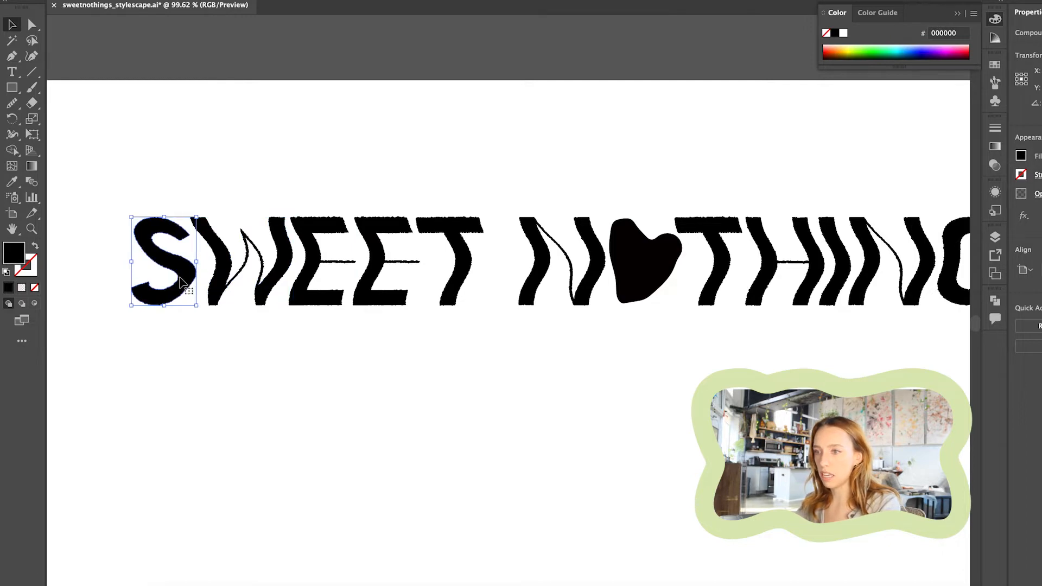
left_click(358, 96)
key("ctrl+0")
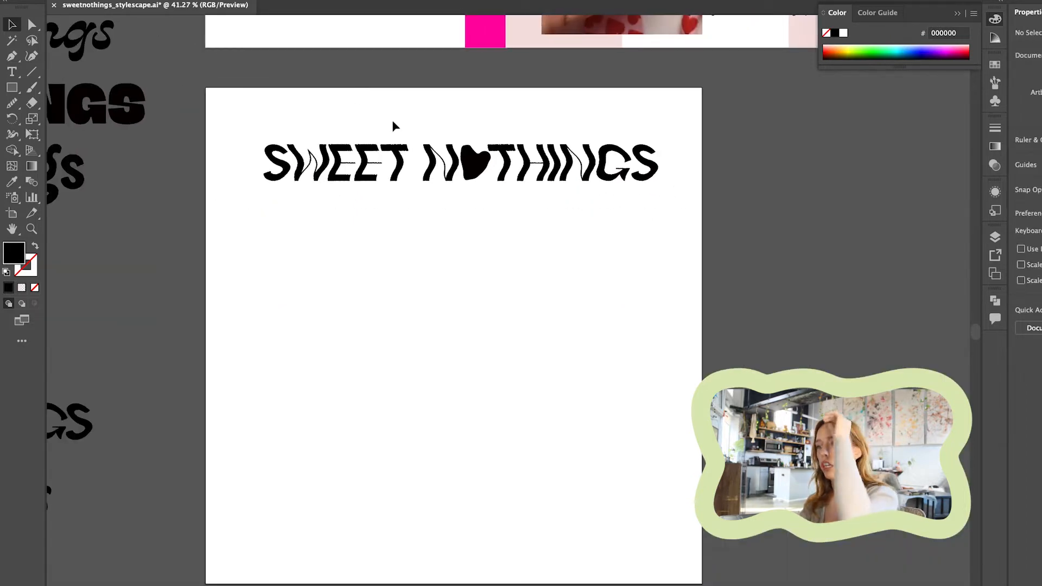
Stack a copy of the jagged wordmark as SWEET above NOTHINGS and enlarge SWEET to the width of NOTHINGS.
scroll(435, 138, "up", 1)
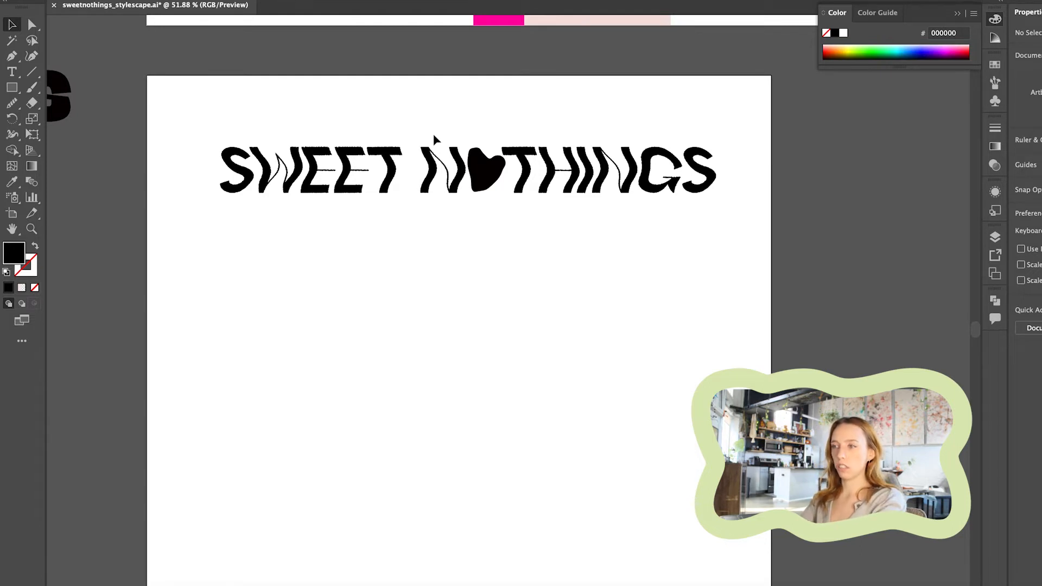
left_click_drag(250, 133, 717, 230)
left_click(716, 225)
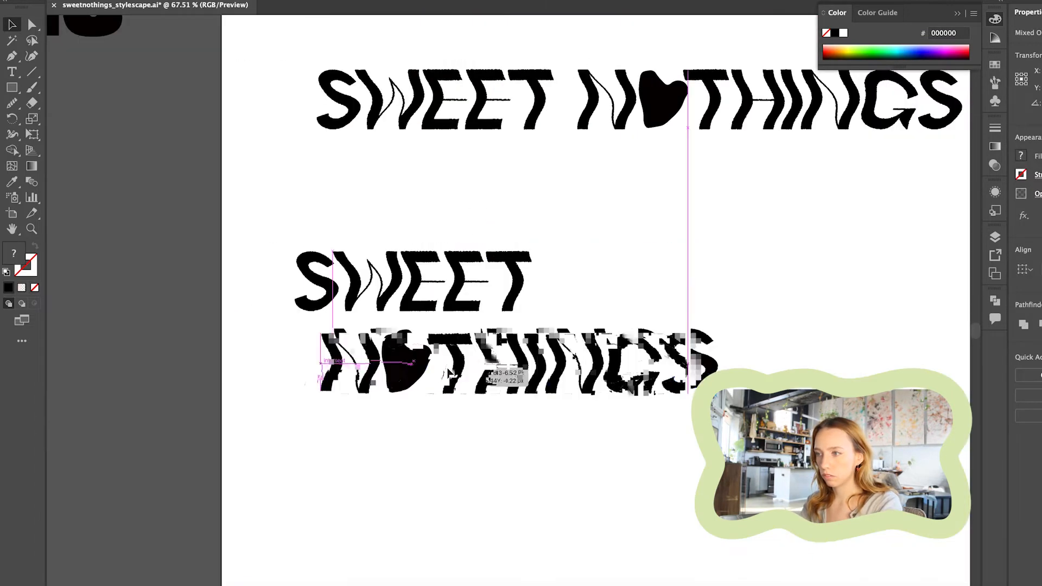
left_click_drag(543, 310, 595, 309)
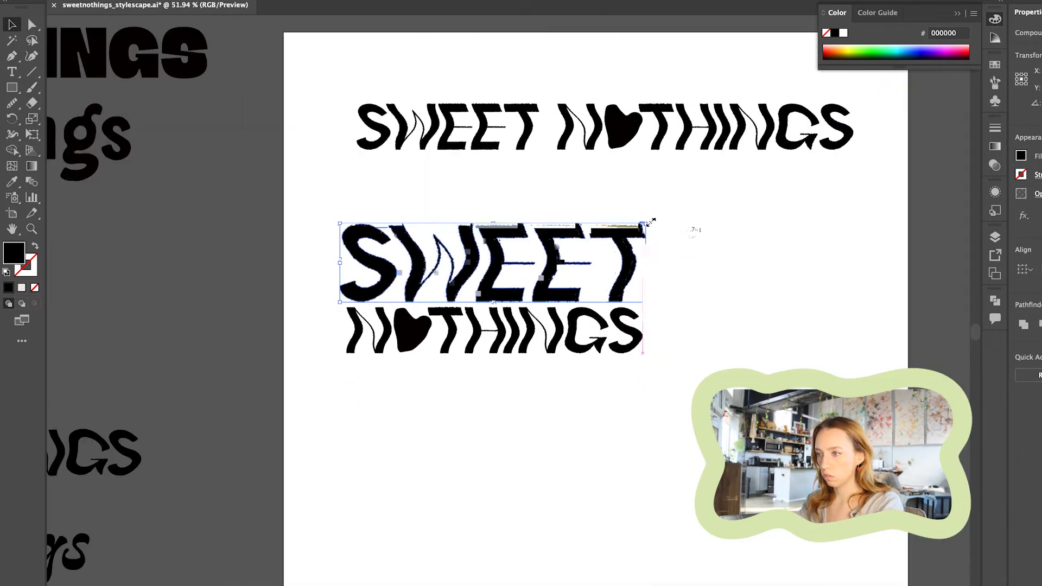
Place the equal-width stacked lockup beneath the start of the wordmark and a second, centred SWEET over NOTHINGS lockup farther down beside it.
scroll(333, 433, "down", 5)
scroll(331, 433, "up", 3)
left_click_drag(485, 413, 398, 308)
left_click_drag(613, 225, 629, 429)
scroll(655, 396, "up", 5)
left_click_drag(445, 440, 658, 396)
left_click(507, 502)
scroll(506, 326, "down", 5)
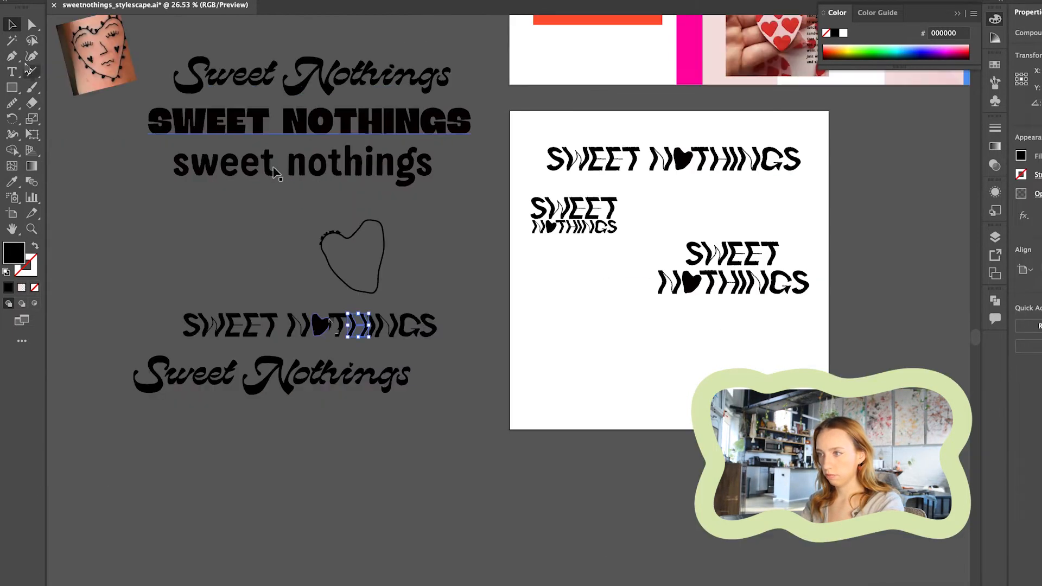
Add the text SWEET NOTHINGS below the off-artboard logo variants, convert it to outlines and isolate its O.
key("t")
left_click(345, 495)
type("SWEET NOTHINGS")
scroll(493, 363, "up", 1)
left_click_drag(529, 501, 158, 456)
double_click(128, 455)
key("super+shift+o")
double_click(155, 450)
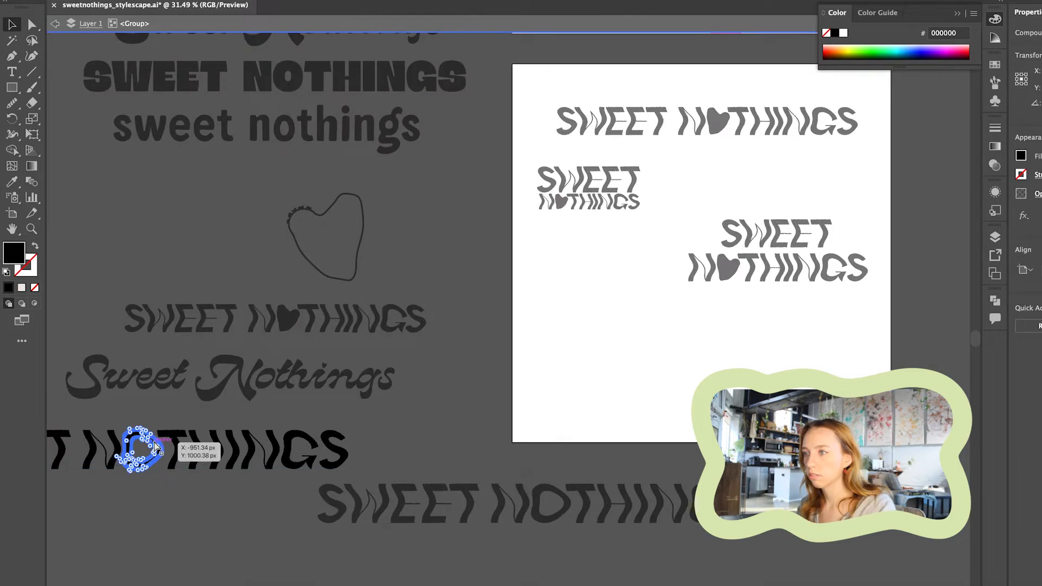
Bring the O onto the artboard and position it by the heart in the centred stacked lockup.
scroll(814, 293, "up", 5)
left_click_drag(508, 301, 445, 201)
scroll(445, 201, "up", 3)
left_click_drag(451, 266, 425, 235)
left_click_drag(402, 136, 402, 241)
scroll(412, 198, "down", 5)
Move the heart out of NOTHINGS to beside the S of SWEET and fit the O in its place.
double_click(382, 152)
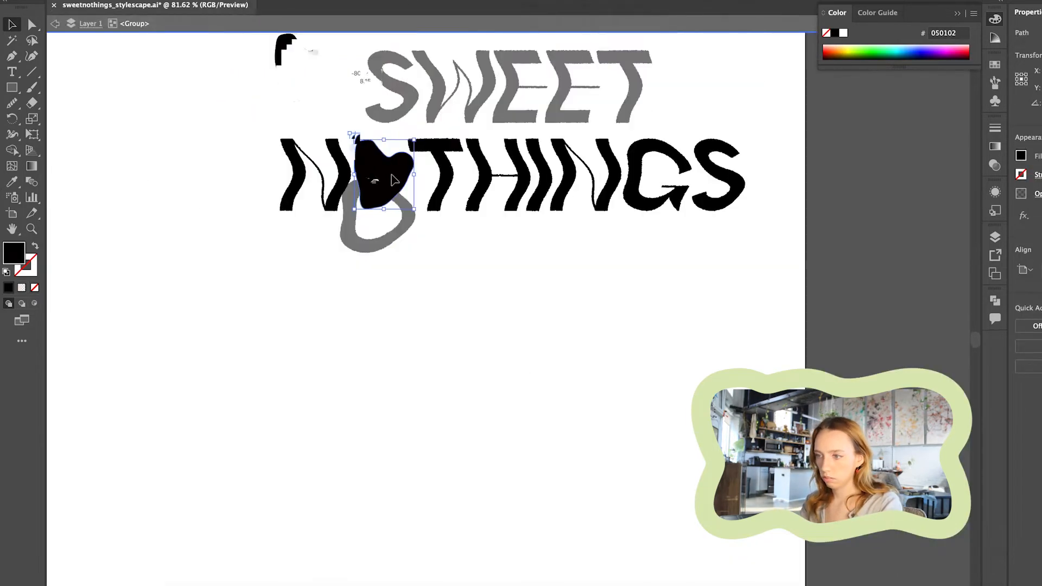
left_click_drag(380, 152, 296, 52)
key("Escape")
scroll(391, 163, "up", 3)
left_click_drag(392, 234, 392, 162)
scroll(391, 155, "down", 4)
scroll(342, 171, "up", 4)
left_click_drag(304, 93, 353, 106)
scroll(352, 177, "down", 4)
Duplicate the heart beside SWEET to the other end of the word and mirror the copy.
left_click(352, 181)
scroll(352, 182, "up", 1)
left_click(639, 334)
scroll(371, 105, "up", 4)
left_click_drag(339, 223, 926, 219)
right_click(825, 233)
left_click(653, 376)
Resize and nudge the two hearts so they flank SWEET evenly in the centred lockup.
left_click_drag(239, 238, 228, 238)
left_click_drag(800, 367, 733, 359)
left_click_drag(770, 255, 728, 263)
left_click_drag(279, 243, 327, 264)
scroll(389, 259, "up", 3)
scroll(584, 205, "down", 3)
left_click_drag(347, 202, 362, 206)
Try drawing an ellipse in the empty area below the small stacked lockup.
scroll(816, 170, "down", 3)
scroll(817, 169, "down", 3)
key("l")
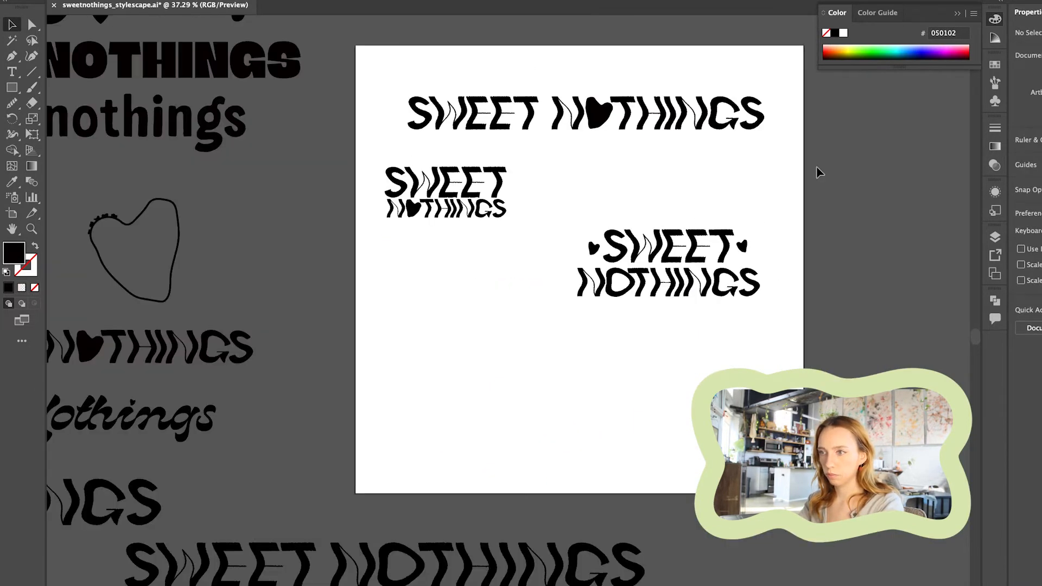
left_click_drag(389, 314, 553, 465)
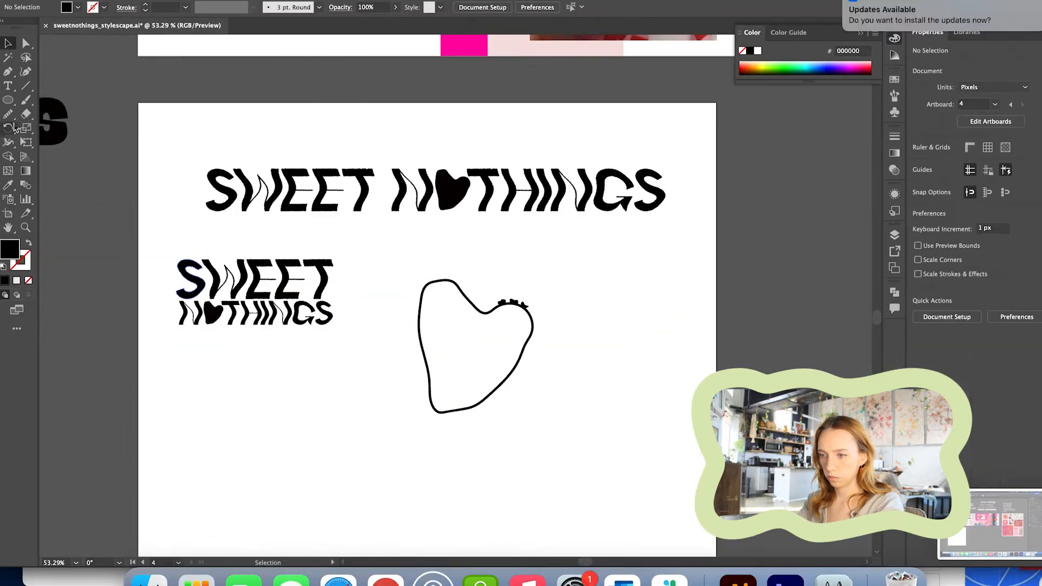
Draw small solid black hearts along the top and outer side of the heart outline's lower, rounder lobe.
scroll(478, 347, "up", 3)
left_click_drag(472, 268, 463, 272)
key("comma")
left_click_drag(546, 275, 546, 330)
key("comma")
left_click(409, 346, "super")
key("comma")
scroll(549, 329, "up", 3)
mouse_move(484, 239)
left_mouse_down()
mouse_move(496, 255)
mouse_move(502, 247)
mouse_move(454, 349)
mouse_move(455, 308)
left_mouse_up()
key("c")
key("v")
key("b")
key("n")
key("comma")
scroll(428, 290, "down", 2)
key("v")
Nudge the small hearts on the rounder lobe so they sit against the heart outline.
left_click_drag(480, 265, 489, 247)
left_click_drag(455, 321, 465, 298)
left_click_drag(505, 105, 500, 95)
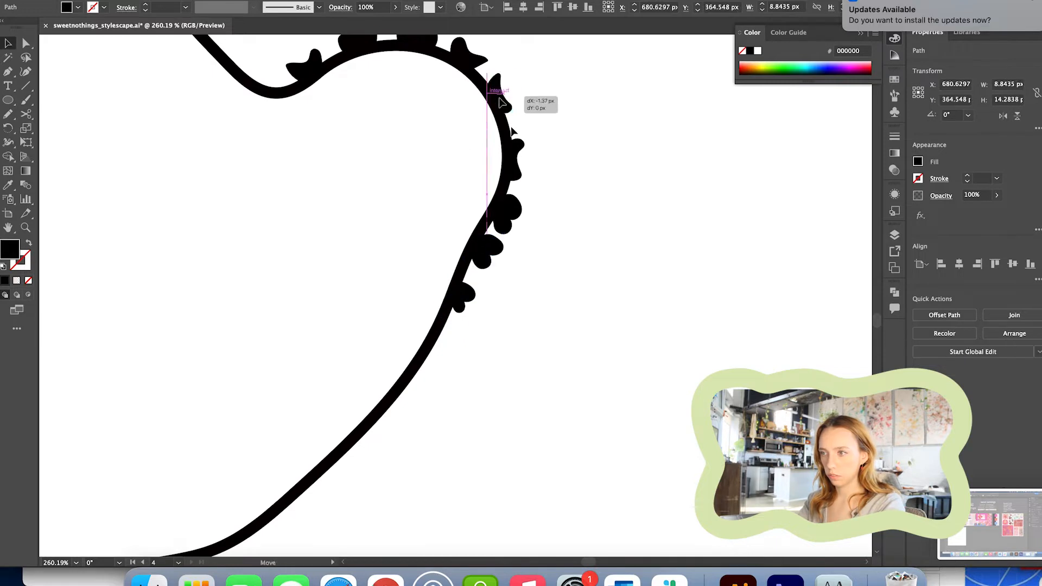
left_click_drag(514, 160, 515, 149)
left_click_drag(507, 215, 511, 206)
Draw more small solid black hearts down the heart outline's long sloping edge with the Pencil tool.
key("n")
left_click_drag(465, 298, 379, 423)
left_click(7, 280)
left_click(8, 281)
left_click(7, 281)
key("shift+x")
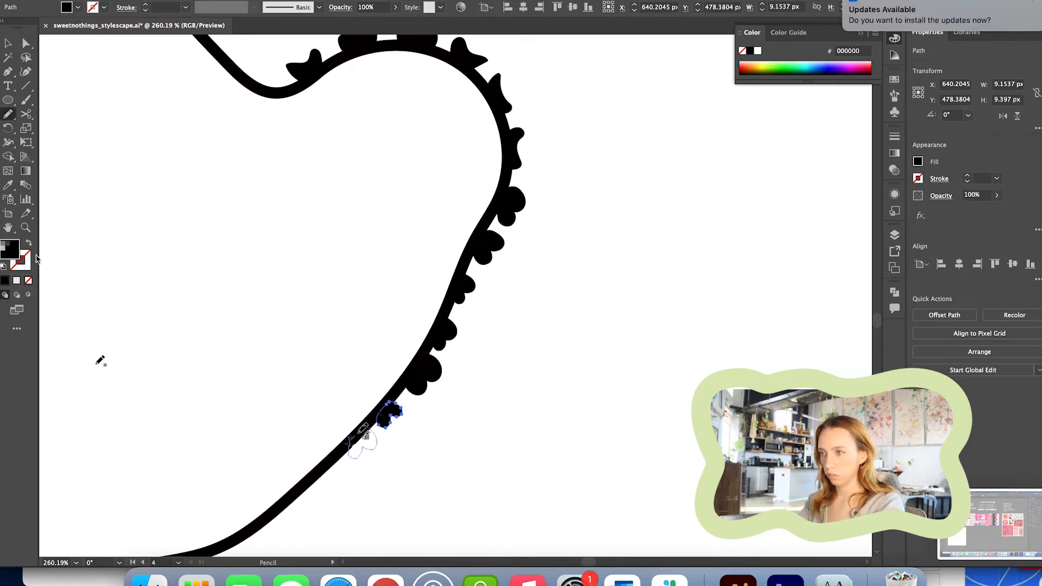
Draw small unfilled hearts around the heart's bottom tip with the Paintbrush, using a black 1 pt stroke.
scroll(500, 355, "down", 2)
scroll(500, 355, "left", 3)
key("v")
left_click(28, 243)
left_click(26, 100)
left_click_drag(491, 375, 396, 426)
left_click(29, 243)
left_click(26, 100)
key("super+z")
scroll(428, 253, "down", 3)
scroll(428, 252, "left", 2)
scroll(427, 251, "up", 1)
left_click_drag(472, 354, 438, 366)
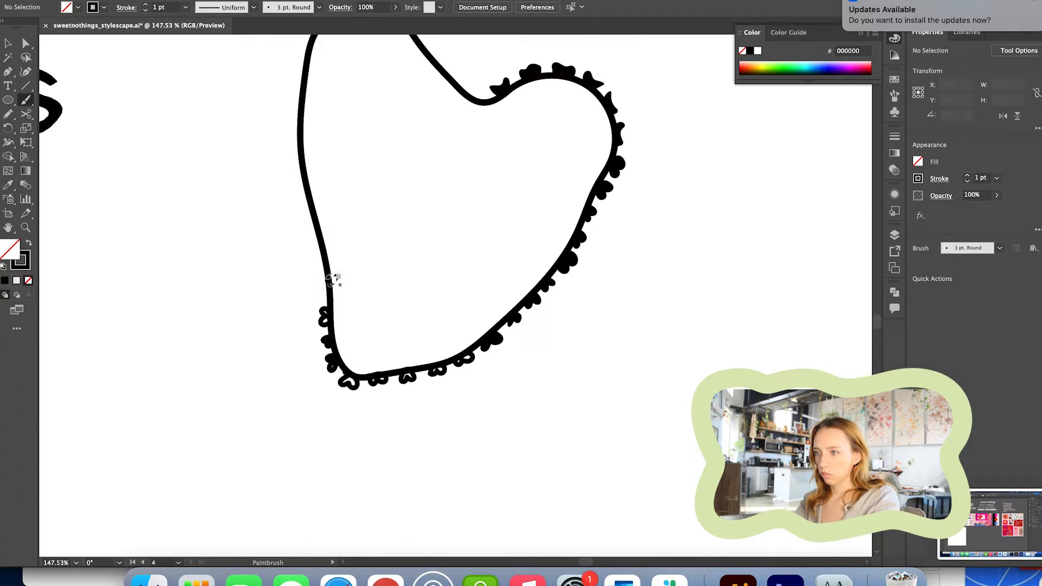
Complete the heart's border with small brush-drawn hearts up the straighter side, around the tall lobe and into the notch.
left_click_drag(304, 202, 310, 205)
left_click_drag(300, 157, 301, 175)
scroll(311, 91, "up", 4)
scroll(312, 91, "left", 1)
left_click_drag(501, 200, 487, 198)
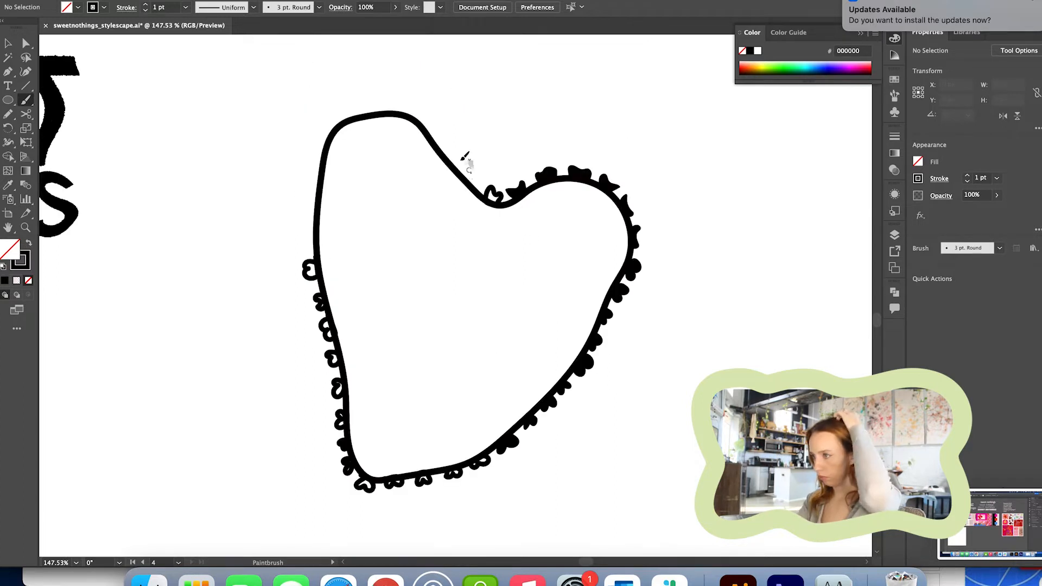
left_click_drag(453, 158, 419, 118)
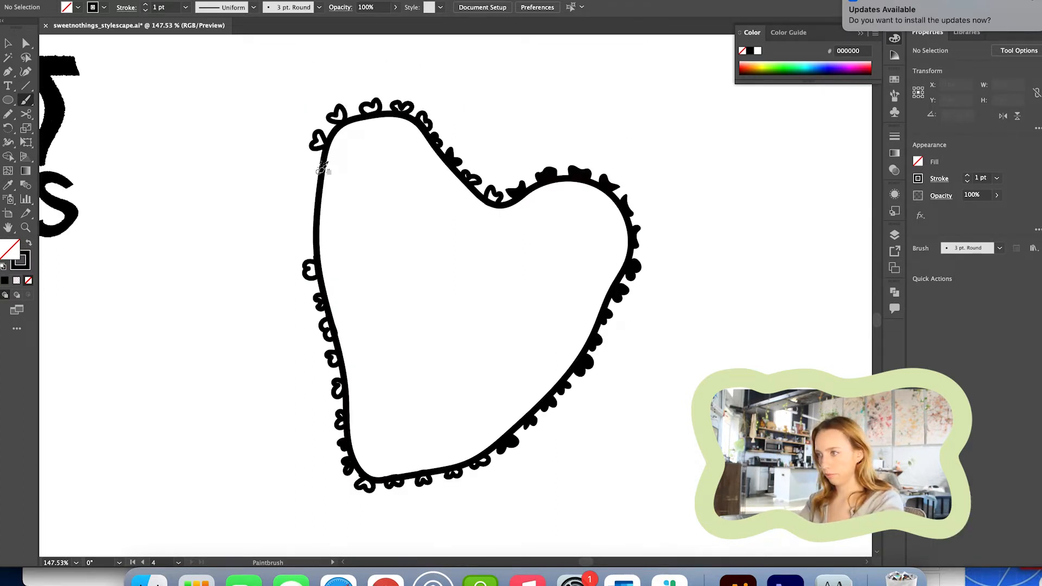
left_click_drag(316, 226, 315, 244)
Select all the unfilled small hearts on the border, excluding the large outline, and fill them with black.
key("v")
left_click_drag(270, 70, 491, 454)
left_click(490, 452, "shift")
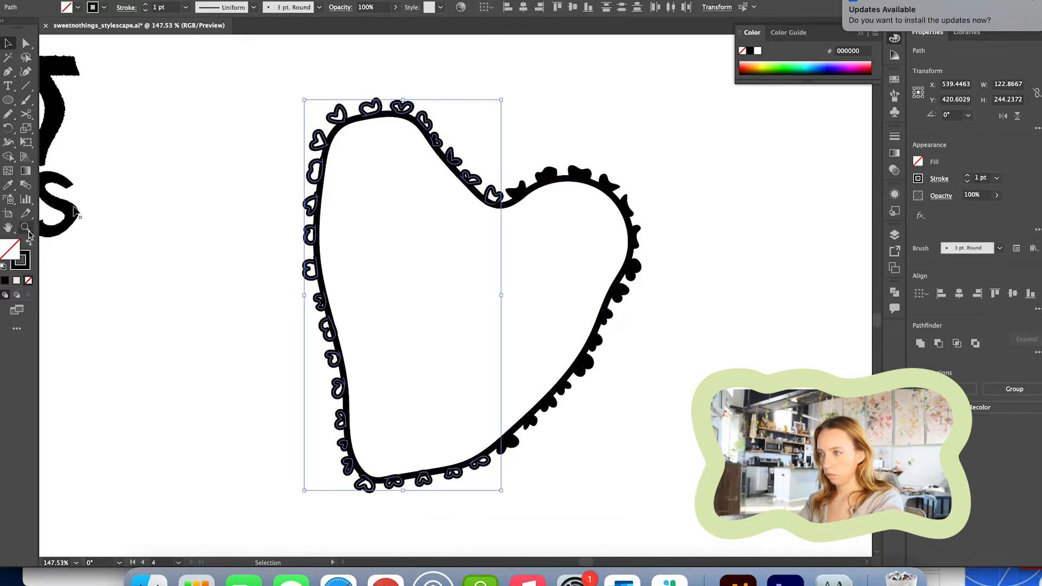
left_click(5, 280)
left_click(28, 262)
left_click(510, 288)
Delete every other small heart around the outline to space out the border.
scroll(510, 288, "down", 8)
scroll(568, 252, "up", 7)
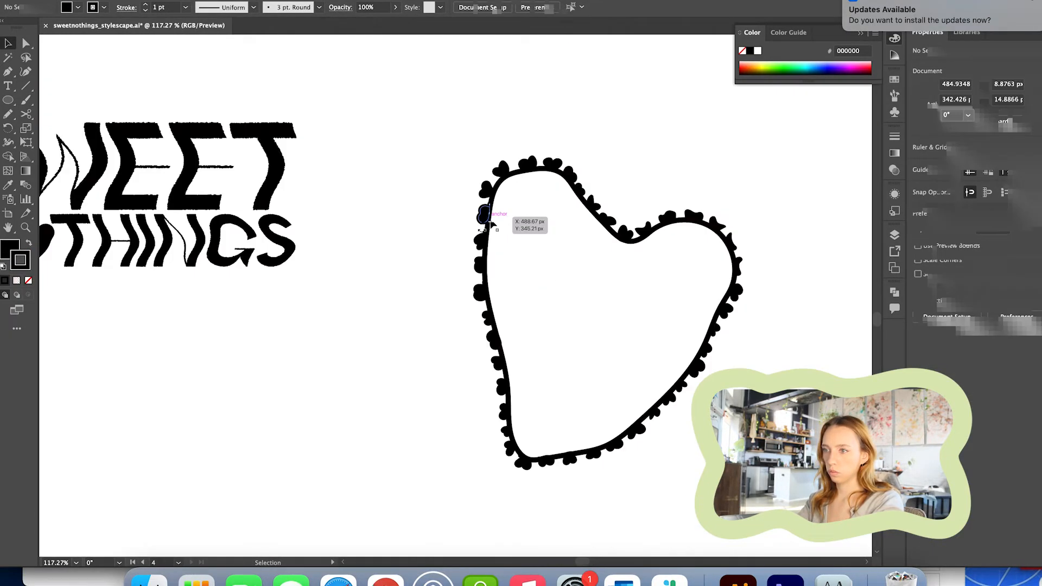
left_click(484, 214)
left_click(480, 264, "shift")
left_click(487, 318, "shift")
left_click(497, 363, "shift")
left_click(500, 405, "shift")
left_click(508, 451, "shift")
left_click(594, 453, "shift")
left_click(698, 368, "shift")
left_click(735, 291, "shift")
left_click(609, 220, "shift")
left_click(554, 163, "shift")
key("Delete")
scroll(507, 154, "down", 7)
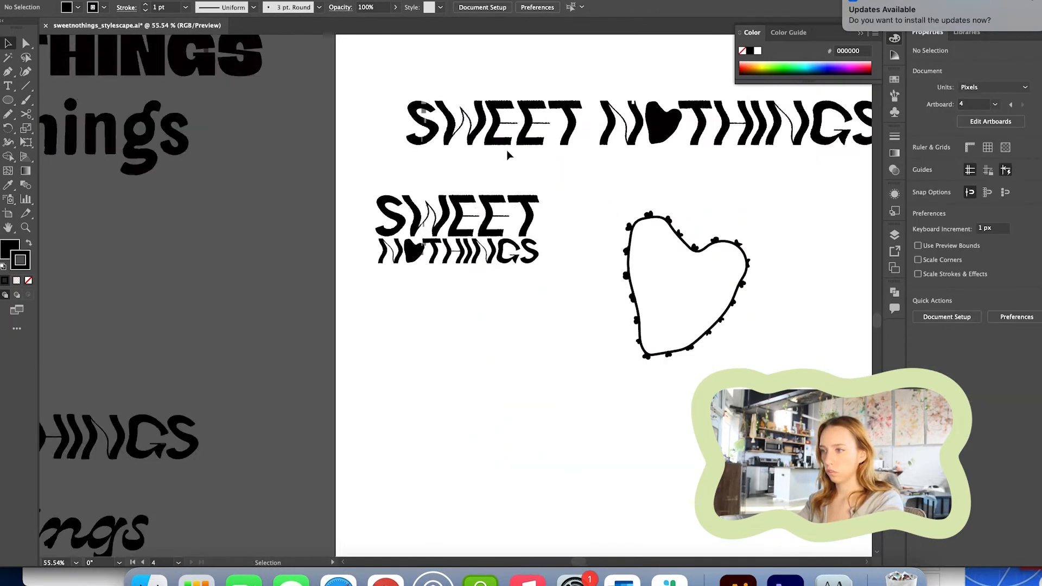
Group the large heart with its small-heart border and rotate it upright.
scroll(506, 151, "right", 6)
scroll(505, 151, "up", 4)
left_click_drag(451, 217, 602, 449)
left_click_drag(649, 409, 664, 369)
Paint a face inside the heart with wavy eyebrows, half-closed eyes, an angular nose and the start of a mouth.
left_click(25, 100)
left_click_drag(480, 305, 601, 302)
left_click_drag(486, 317, 498, 318)
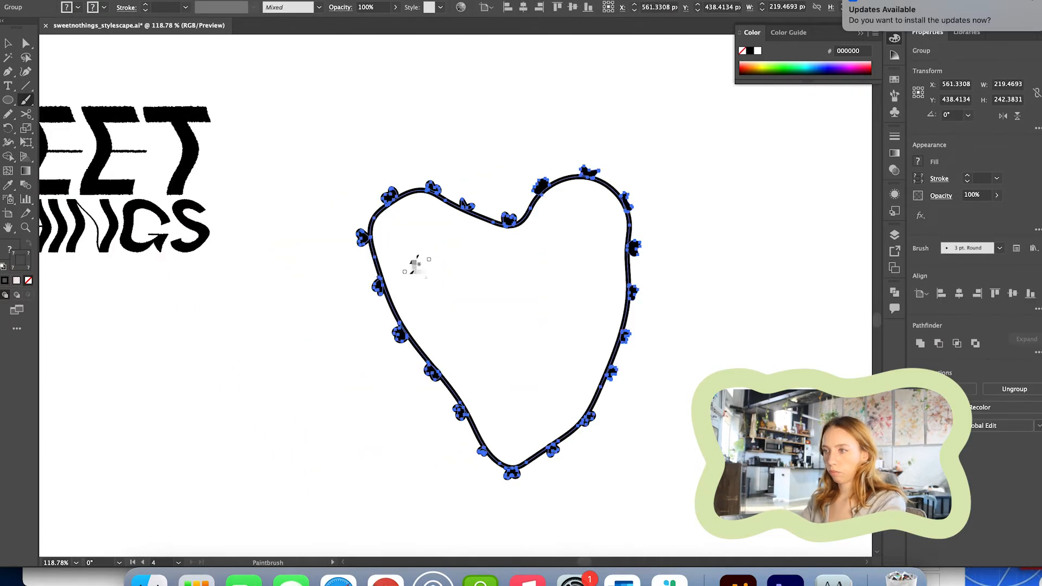
left_click_drag(396, 265, 458, 253)
left_click_drag(545, 242, 606, 253)
left_click_drag(418, 293, 456, 282)
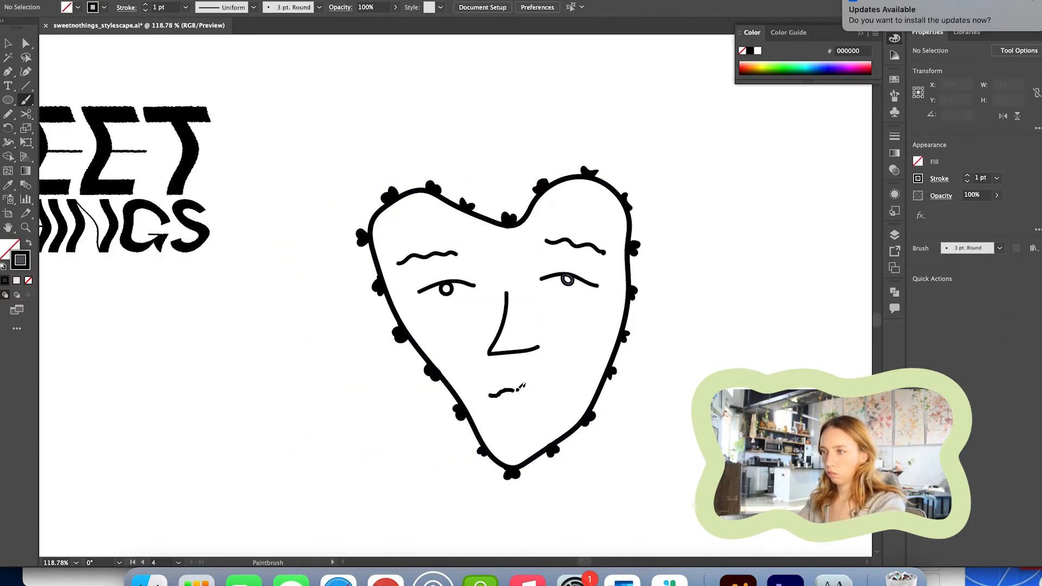
Finish the mouth and add eyelashes and a small heart on each cheek.
left_click(25, 100)
scroll(291, 85, "up", 3)
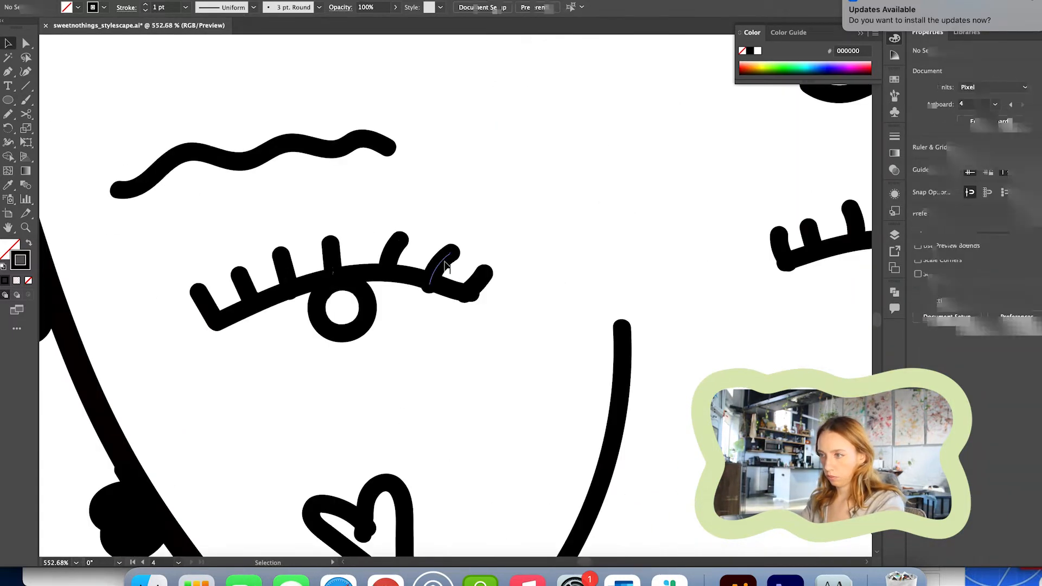
scroll(445, 263, "down", 5)
Select both cheek hearts and swap their stroke and fill so they become solid black.
left_click(471, 318)
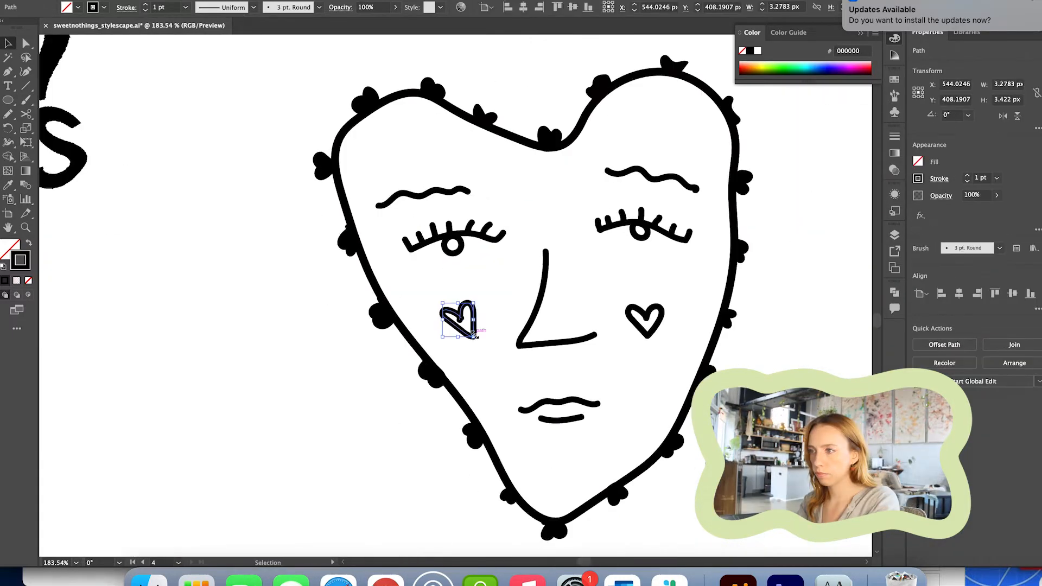
left_click(644, 318, "shift")
key("shift+x")
Select the whole heart face and rotate it back to a tilted angle.
scroll(521, 302, "down", 2)
scroll(521, 302, "down", 3)
left_click_drag(413, 212, 597, 407)
left_click_drag(579, 410, 660, 374)
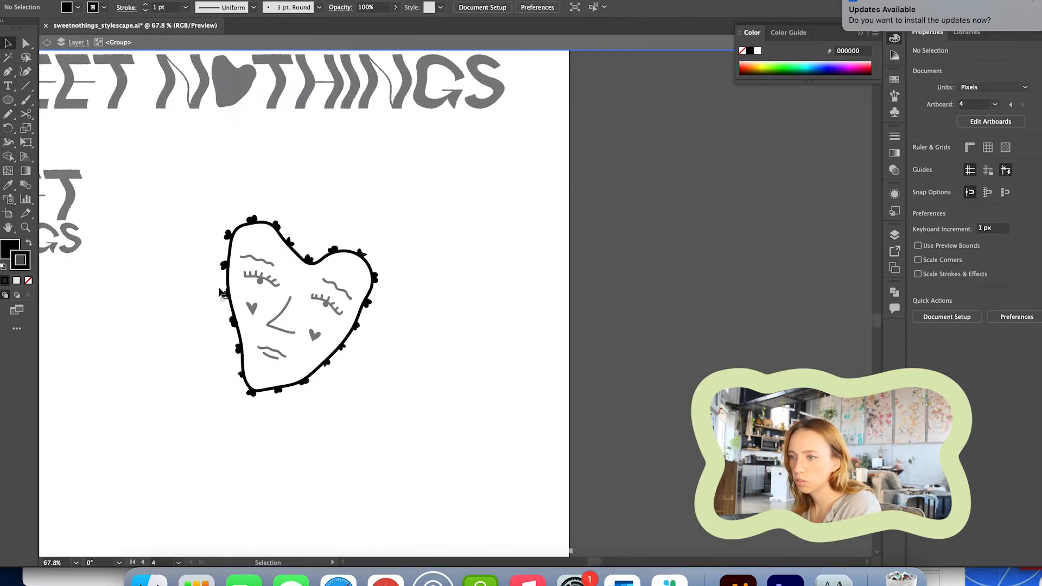
left_click_drag(572, 309, 607, 259)
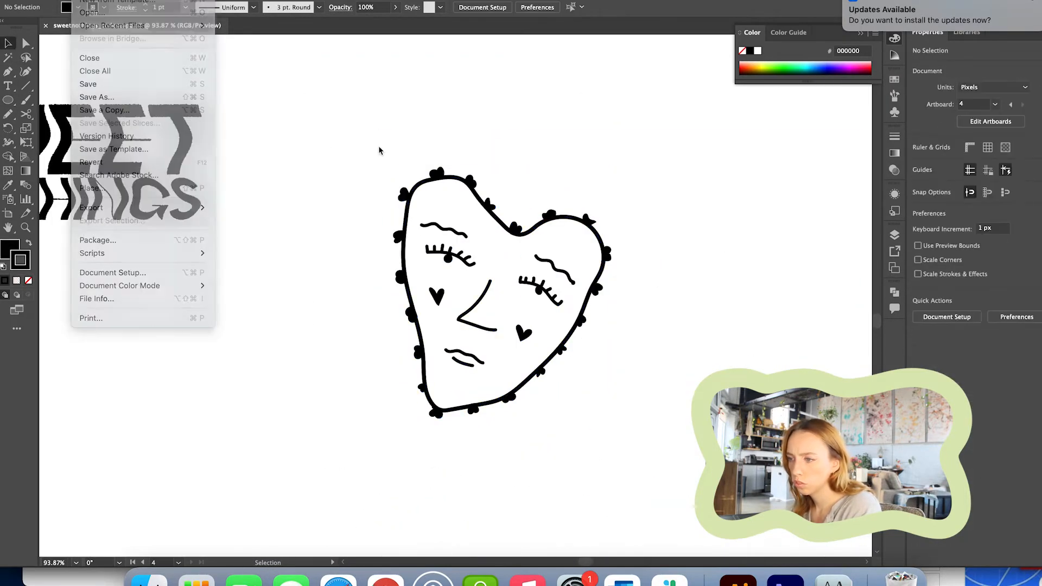
Combine the heart face with a solid black copy of the wordmark's heart behind it, reversing the linework to white.
right_click(562, 270)
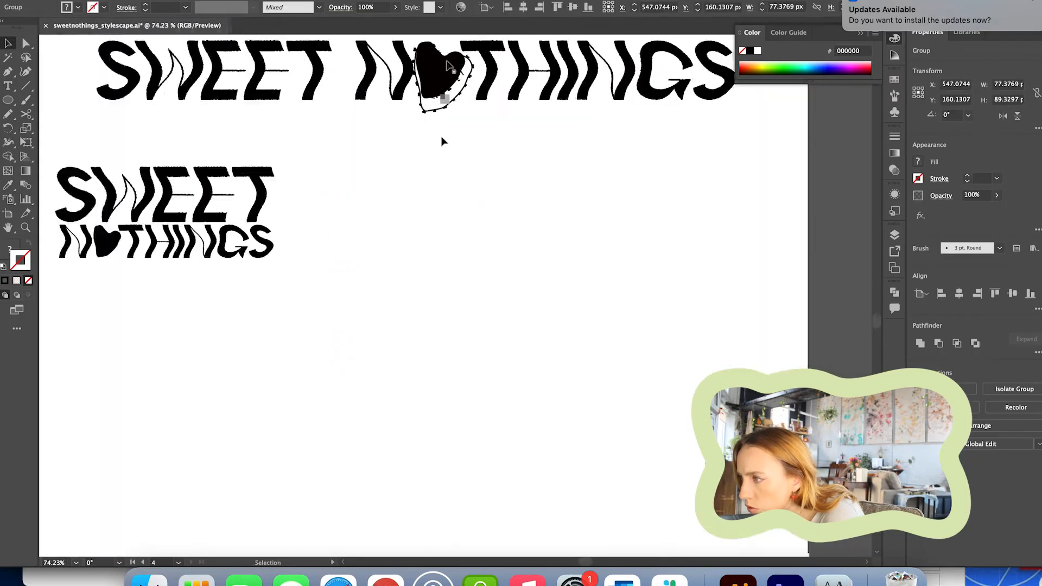
left_click_drag(452, 245, 455, 244)
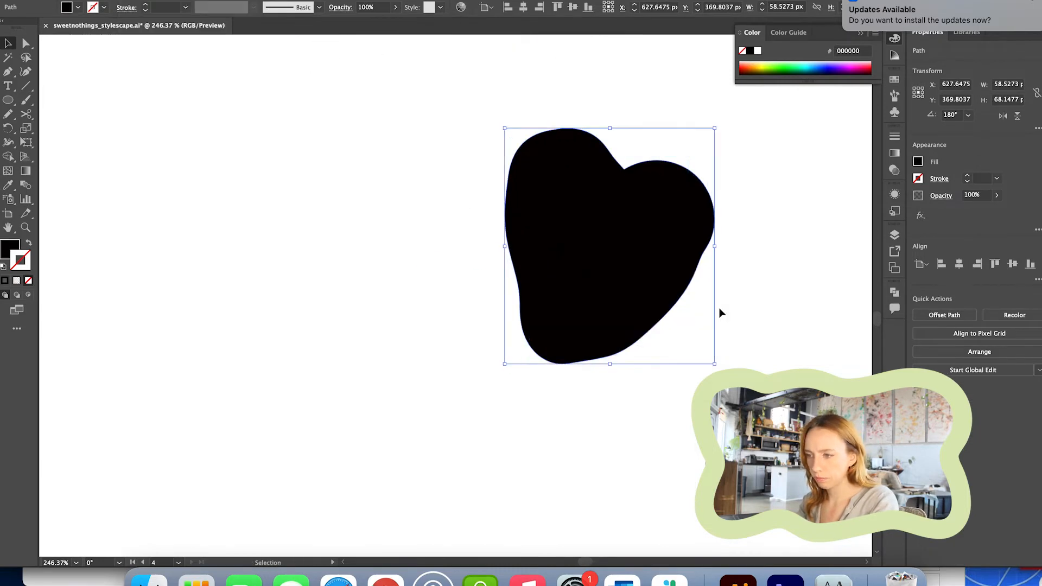
left_click(29, 244)
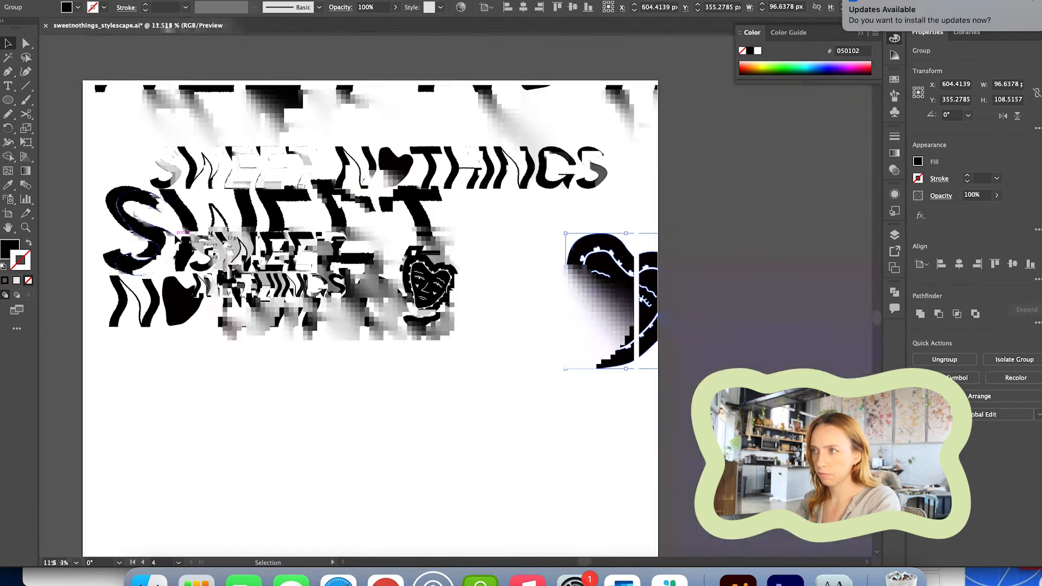
Place a copy of the SWEET NOTHINGS heart wordmark on the artboard below the stacked lockup and the black heart face.
scroll(175, 238, "left", 10)
left_click_drag(477, 302, 524, 204)
scroll(523, 204, "up", 8)
scroll(495, 303, "down", 3)
scroll(521, 197, "down", 8)
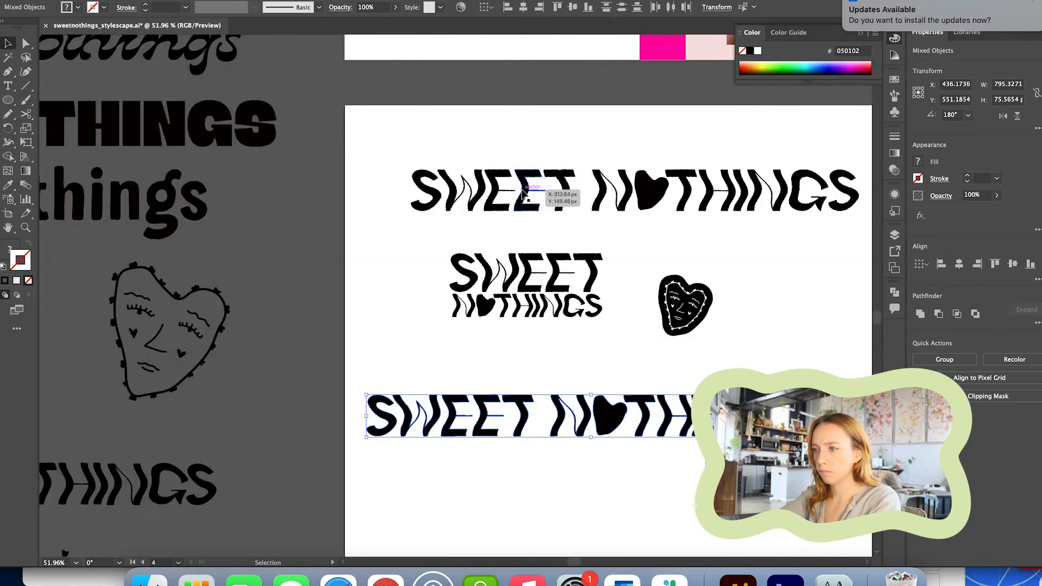
Move the topmost wordmark directly beneath the other one and compare the smooth and jagged letter edges and hearts.
left_click(535, 194)
scroll(732, 242, "right", 2)
left_click_drag(522, 158, 481, 429)
scroll(480, 461, "up", 6)
left_click(479, 442)
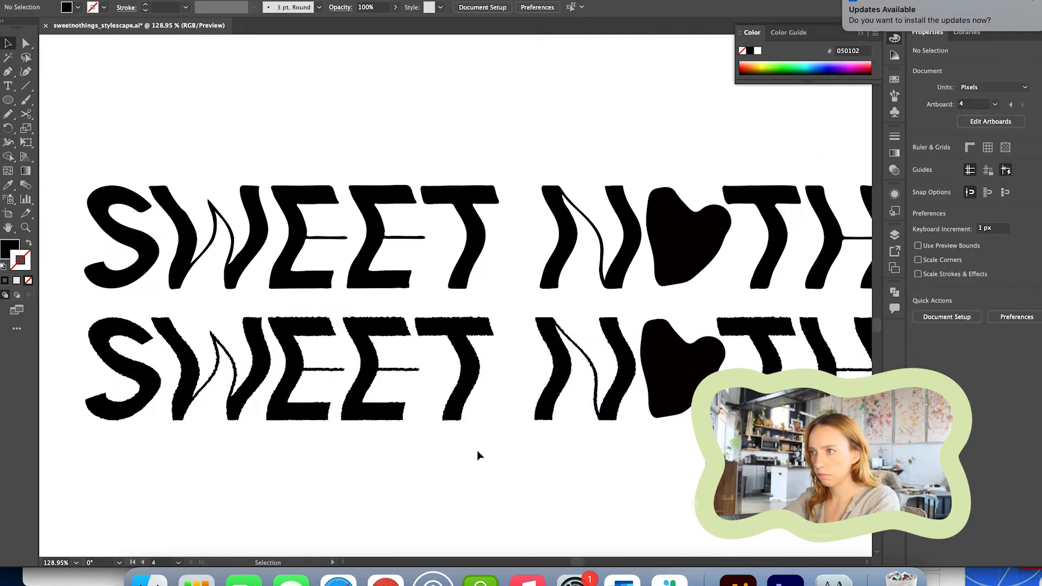
scroll(477, 450, "down", 5)
scroll(465, 282, "up", 5)
scroll(638, 234, "up", 6)
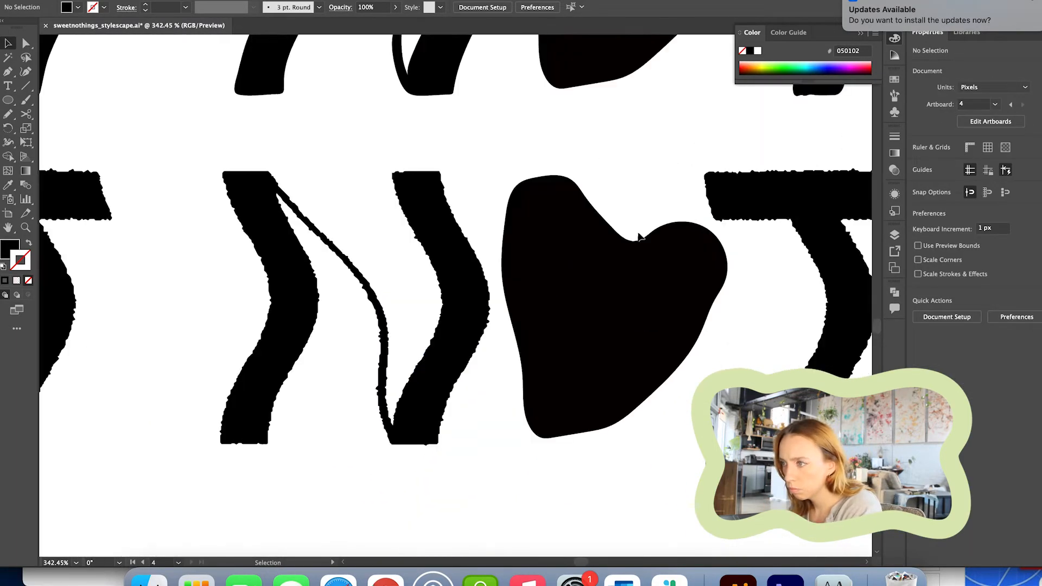
scroll(638, 235, "down", 10)
scroll(562, 381, "left", 3)
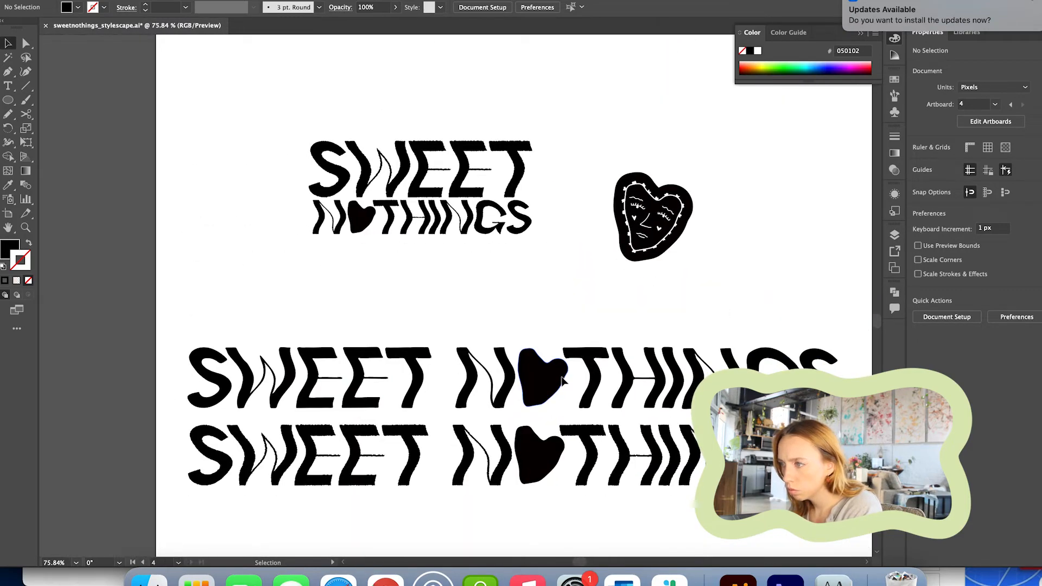
Outline the strokes of the heart-face drawing on the pasteboard and place a copy of it on the logo artboard.
scroll(726, 217, "up", 3)
scroll(727, 217, "down", 8)
left_click(646, 242)
left_click(369, 227)
scroll(369, 227, "right", 2)
left_click(139, 2)
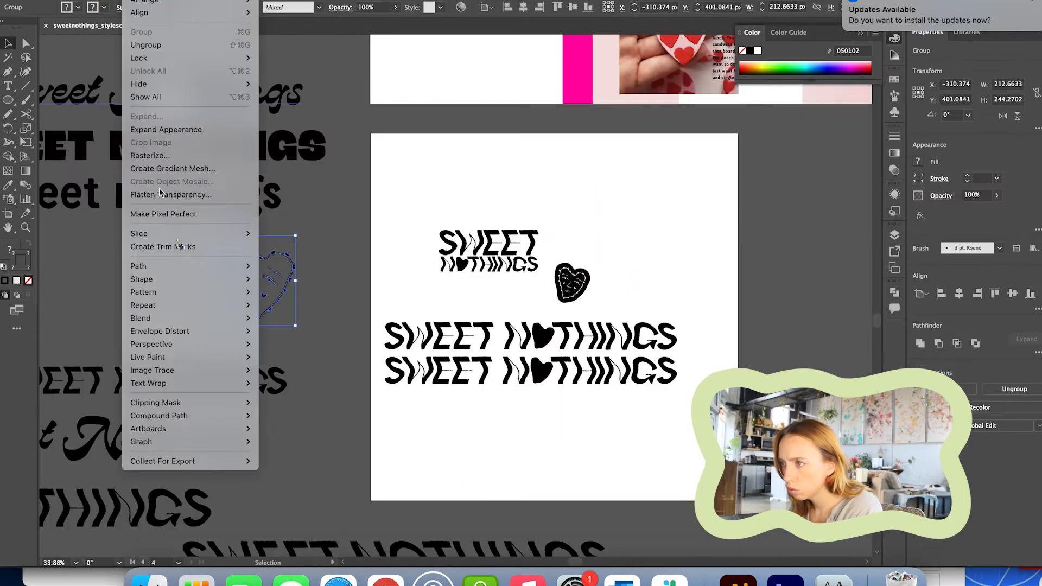
mouse_move(163, 266)
left_click(289, 298)
scroll(222, 285, "up", 3)
left_click_drag(340, 210, 283, 272)
left_click_drag(252, 308, 512, 291)
Try moving the solid heart out of the stacked lockup and shrinking the heart face to about 35 px wide.
scroll(600, 276, "up", 6)
double_click(570, 216)
left_click_drag(570, 216, 483, 313)
left_click_drag(554, 269, 557, 244)
left_click_drag(587, 209, 600, 190)
left_click(566, 329)
scroll(566, 330, "up", 3)
scroll(566, 330, "down", 7)
scroll(559, 316, "left", 2)
left_click_drag(446, 246, 738, 217)
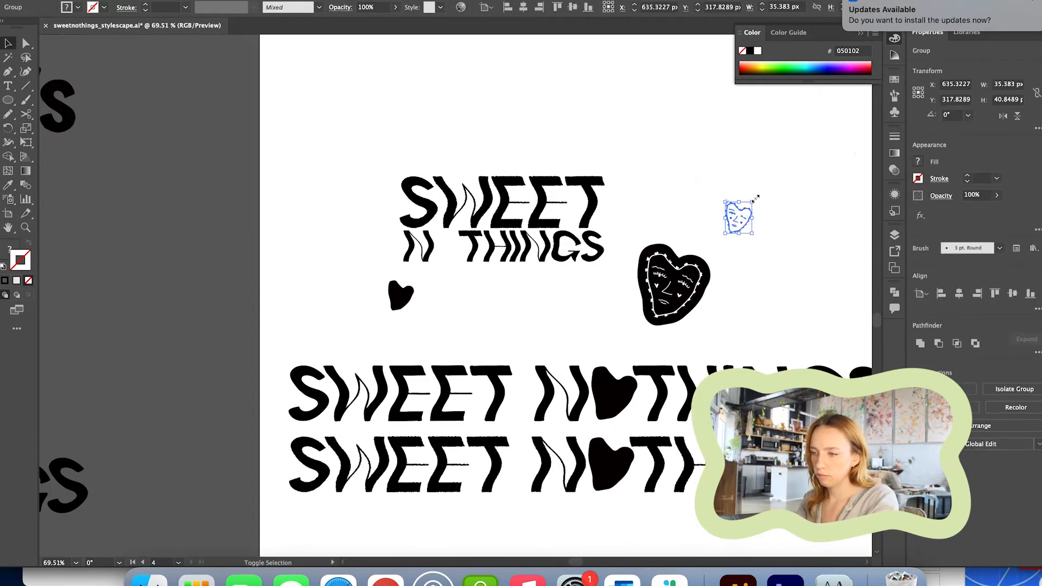
Try fitting a small copy of the heart face in place of the O in the stacked lockup's NOTHINGS.
scroll(755, 198, "right", 2)
scroll(756, 198, "down", 1)
key("super+z")
scroll(424, 207, "up", 6)
left_click_drag(390, 206, 383, 182)
scroll(406, 269, "down", 6)
left_click(407, 393)
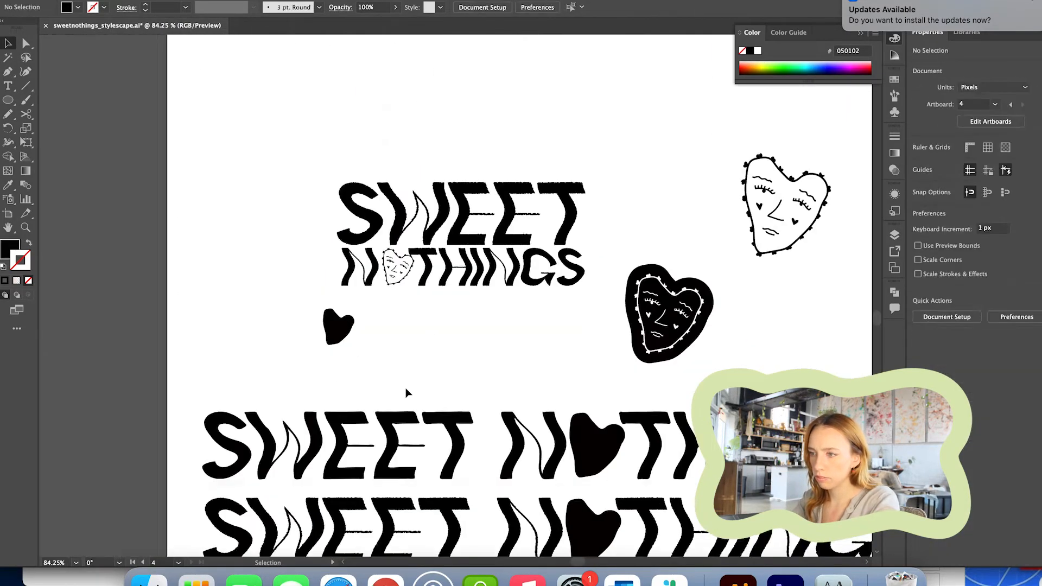
Undo the heart-face swap in the stacked lockup.
scroll(407, 393, "down", 2)
key("super+z")
key("super+z")
key("super+z")
key("super+z")
Move the stacked lockup to the artboard's upper-left corner and arrange the black and outlined heart faces along its right side.
left_click_drag(324, 347, 680, 238)
left_click(190, 234)
scroll(190, 233, "down", 3)
left_click_drag(326, 239, 268, 152)
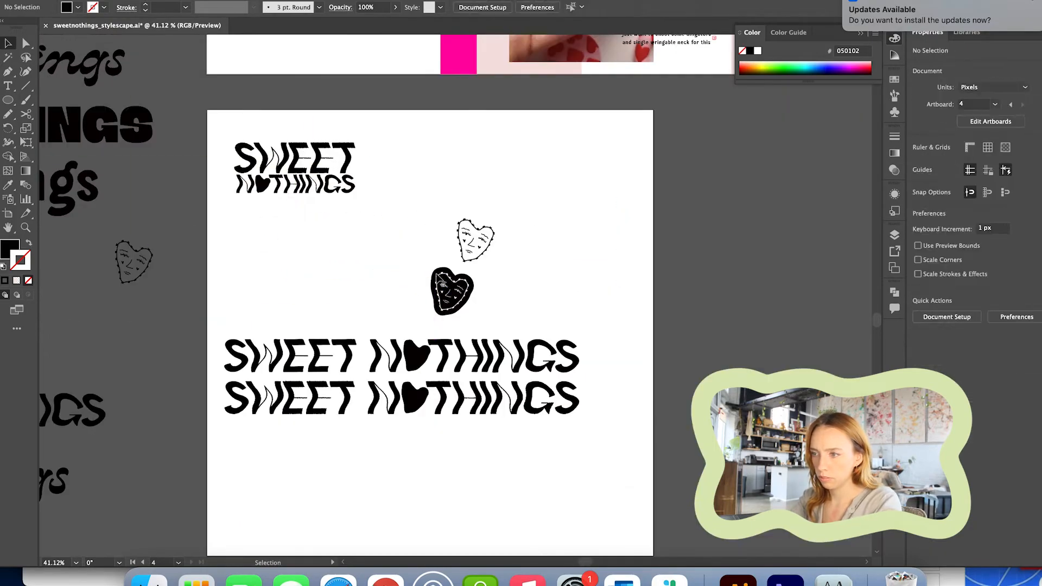
left_click_drag(452, 292, 596, 172)
left_click_drag(475, 242, 595, 228)
Move the jagged horizontal SWEET NOTHINGS wordmark off the artboard onto the pasteboard.
left_click_drag(597, 326, 217, 358)
scroll(259, 300, "up", 6)
scroll(259, 300, "down", 6)
left_click_drag(477, 328, 184, 426)
left_click(453, 442)
scroll(453, 442, "up", 3)
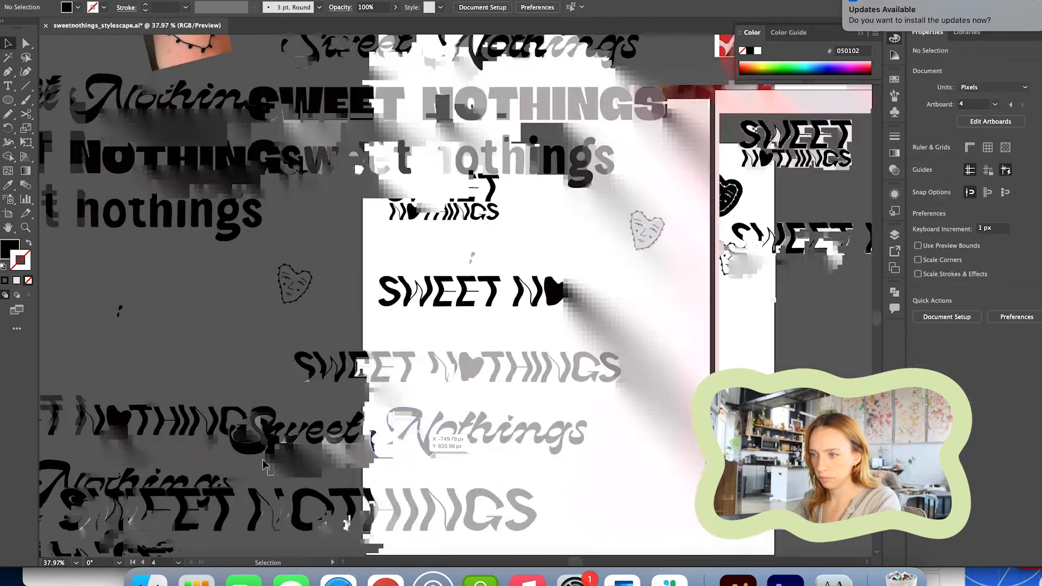
scroll(490, 326, "up", 4)
left_click(434, 428)
scroll(534, 283, "down", 4)
Duplicate the smooth horizontal wordmark below itself and stack a scaled-down NOTHINGS under SWEET.
left_click_drag(472, 367, 476, 442)
left_click_drag(822, 341, 576, 385)
left_click_drag(687, 368, 529, 490)
scroll(500, 481, "up", 4)
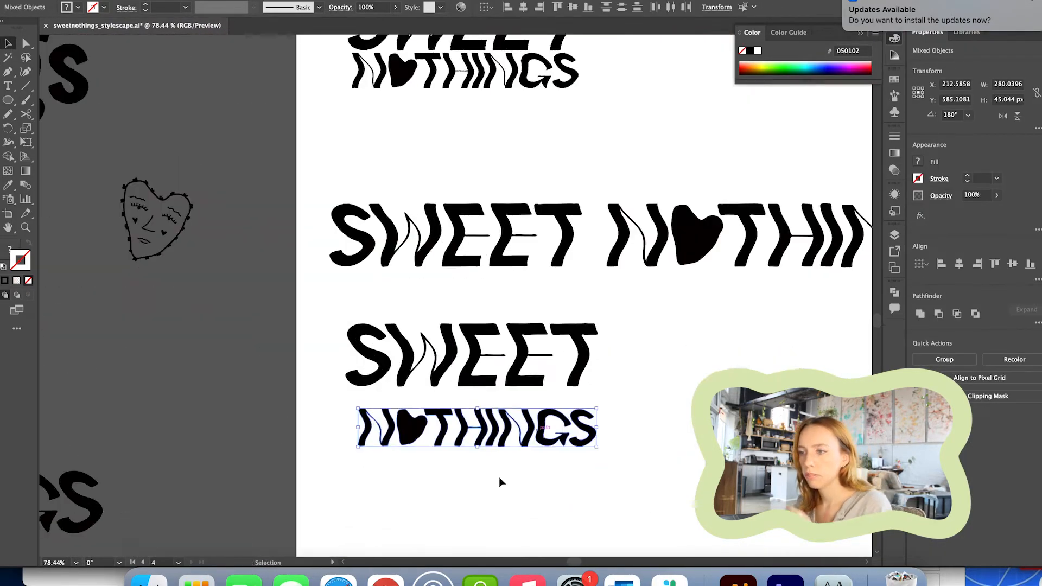
left_click_drag(478, 431, 472, 415)
scroll(651, 405, "down", 4)
left_click_drag(648, 413, 446, 380)
scroll(488, 391, "right", 3)
Move the smooth stacked lockup beside the jagged stacked lockup at the top of the artboard.
left_click_drag(372, 361, 558, 474)
left_click_drag(534, 412, 713, 209)
scroll(721, 234, "down", 3)
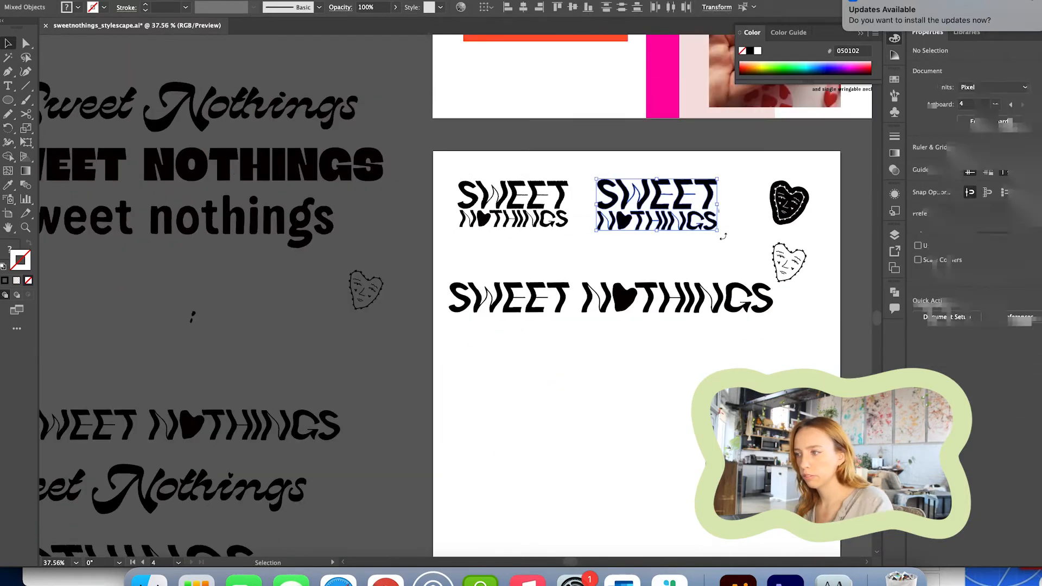
scroll(711, 201, "up", 5)
left_click_drag(437, 282, 437, 291)
scroll(565, 217, "down", 5)
Duplicate the horizontal wordmark below, drop THINGS to a second line, and shrink the heart to about 18 px between SWEET and N.
left_click_drag(362, 186, 643, 236)
left_click_drag(597, 206, 601, 262)
left_click_drag(507, 288, 569, 284)
scroll(456, 285, "up", 5)
left_click(624, 229)
scroll(624, 229, "down", 4)
scroll(501, 209, "up", 4)
left_click_drag(418, 318, 637, 244)
scroll(637, 244, "down", 5)
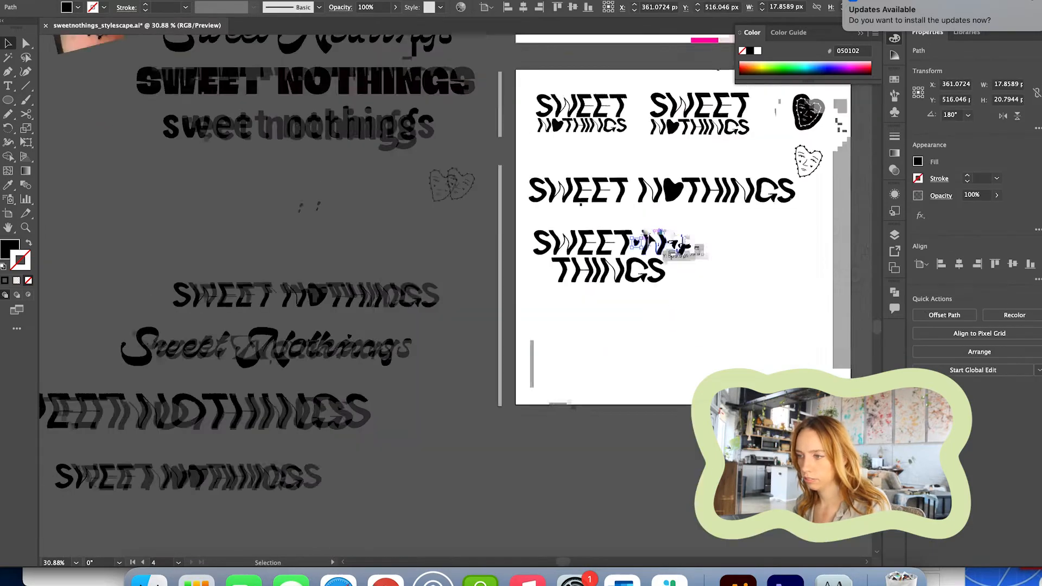
Bring the hand-drawn O from the pasteboard and fit it before THINGS so OTHINGS lines up under SWEET N.
double_click(191, 413)
left_click_drag(191, 412, 584, 286)
scroll(584, 286, "up", 3)
scroll(620, 184, "up", 3)
left_click_drag(697, 235, 665, 142)
scroll(624, 193, "up", 4)
scroll(626, 226, "down", 3)
left_click_drag(654, 216, 662, 217)
scroll(669, 184, "right", 3)
key("super+shift+a")
key("Escape")
scroll(580, 292, "right", 3)
left_click(581, 291)
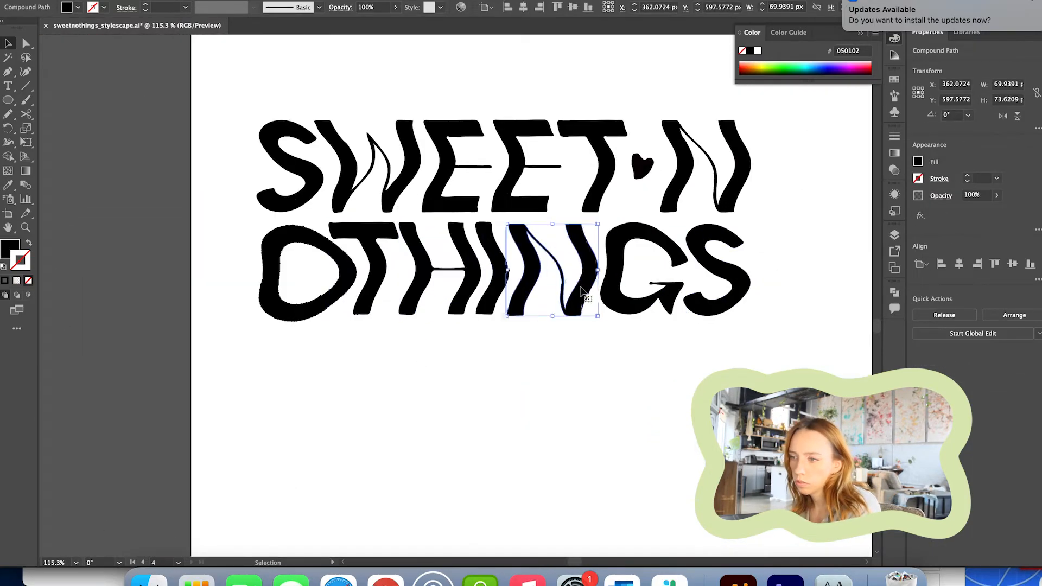
Move the SWEET N / OTHINGS lockup and the jagged stacked lockup off the artboard onto the pasteboard.
left_click(440, 396)
scroll(438, 400, "down", 5)
scroll(431, 386, "up", 5)
scroll(419, 353, "down", 4)
left_click_drag(374, 288, 611, 396)
left_click_drag(579, 339, 214, 275)
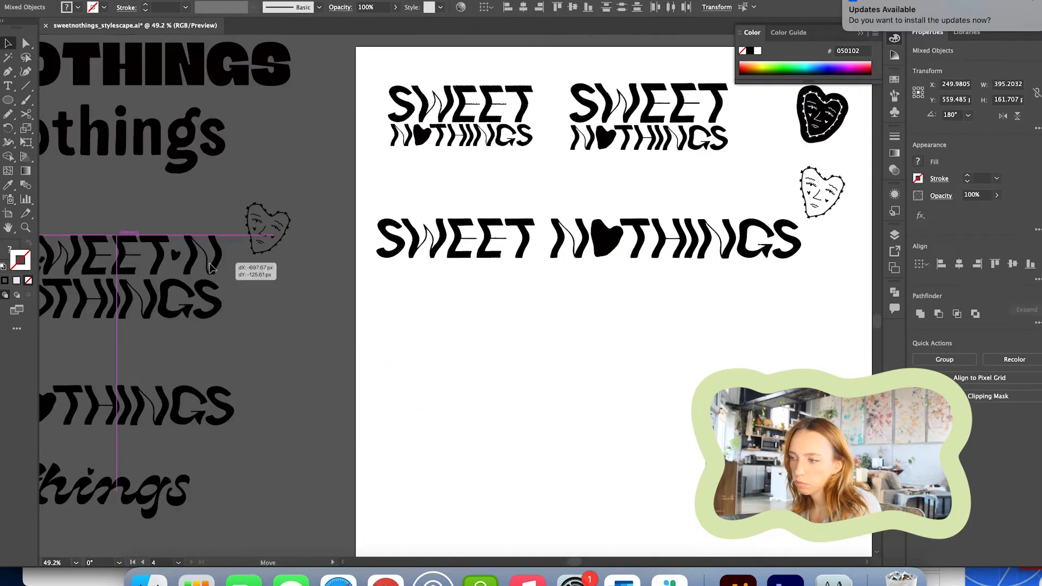
scroll(213, 274, "up", 4)
left_click(196, 281)
scroll(199, 281, "down", 5)
scroll(258, 325, "up", 2)
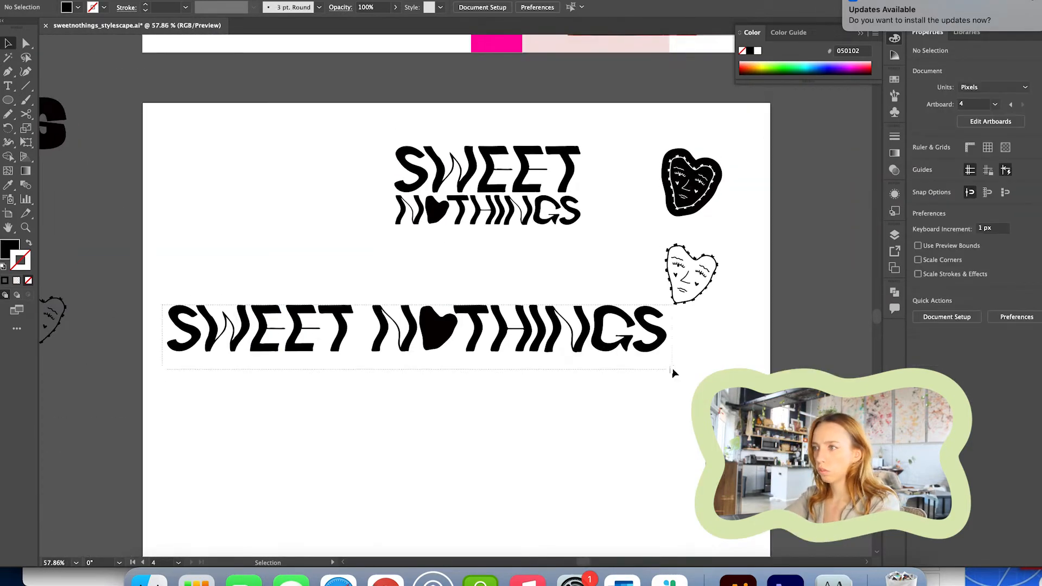
Reposition the horizontal wordmark at the top of the artboard, with the stacked lockup and heart faces below it.
scroll(535, 383, "down", 3)
left_click_drag(505, 266, 434, 458)
left_click_drag(500, 363, 500, 295)
left_click_drag(631, 321, 647, 439)
scroll(407, 201, "down", 5)
Add the heading PRIMARY LOGO in Blogh Regular, scaled down to a small label for the horizontal wordmark.
key("t")
left_click(337, 260)
type("PRIMARY O")
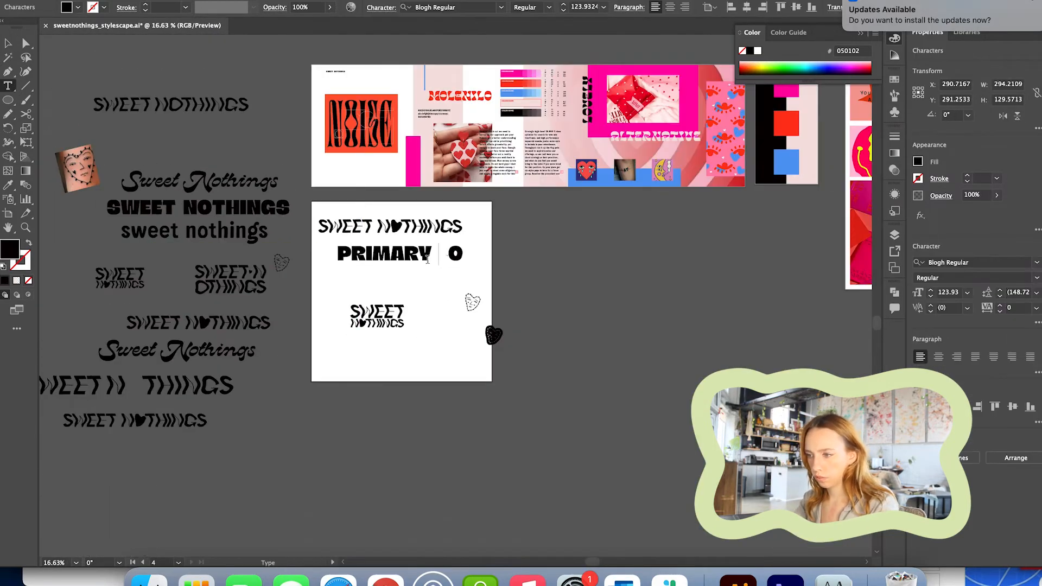
type("LOGO")
left_click_drag(494, 243, 397, 258)
scroll(450, 241, "up", 5)
Copy the heading above the stacked lockup and change its text to SECONDARY LOGO.
left_click_drag(271, 286, 270, 408)
triple_click(270, 408)
type("SECONDARY LOGO")
Align the stacked lockup under its heading and enlarge both the stacked and horizontal logos.
left_click(511, 428)
left_click_drag(510, 428, 444, 377)
left_click_drag(449, 401, 506, 415)
left_click_drag(640, 254, 679, 258)
Copy the heading below the stacked lockup and change its text to LOGO MARK.
left_click_drag(425, 314, 425, 450)
triple_click(425, 450)
type("LOGO MARK")
scroll(105, 277, "down", 3)
Place the two heart faces side by side under the lowest heading and change its text to LOGO MARKS.
left_click_drag(718, 377, 407, 434)
left_click_drag(656, 329, 435, 441)
left_click_drag(448, 425, 462, 418)
double_click(410, 379)
type("S")
key("Escape")
scroll(532, 272, "down", 3)
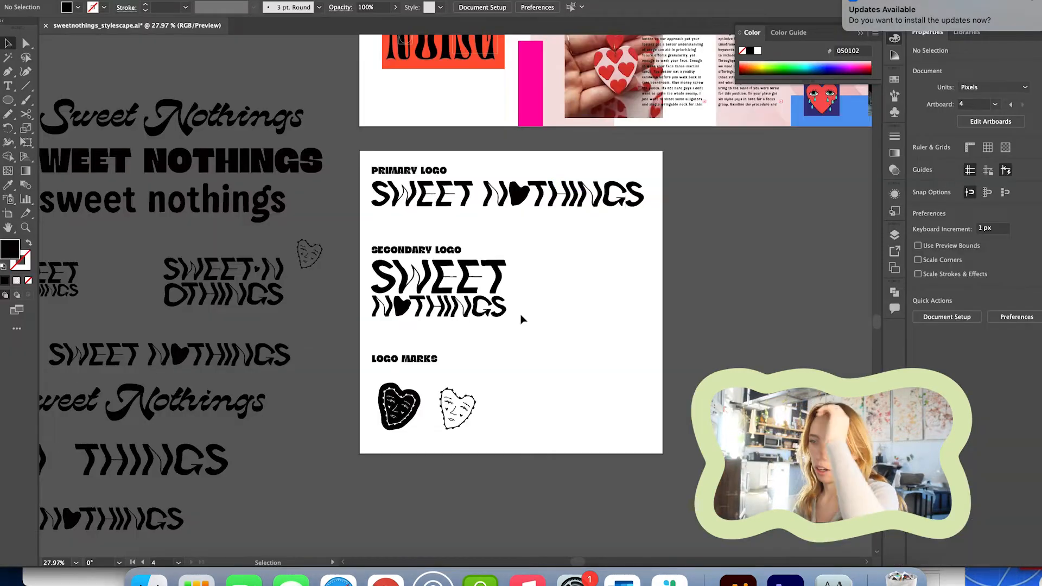
Shift both heart-face marks left so they line up with the LOGO MARKS heading.
scroll(520, 319, "up", 5)
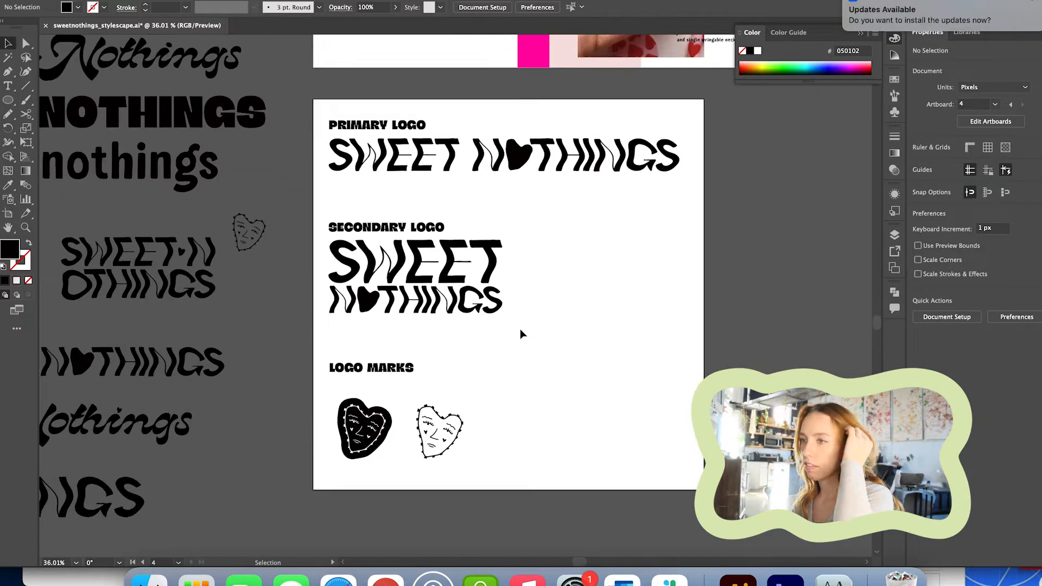
scroll(546, 300, "down", 2)
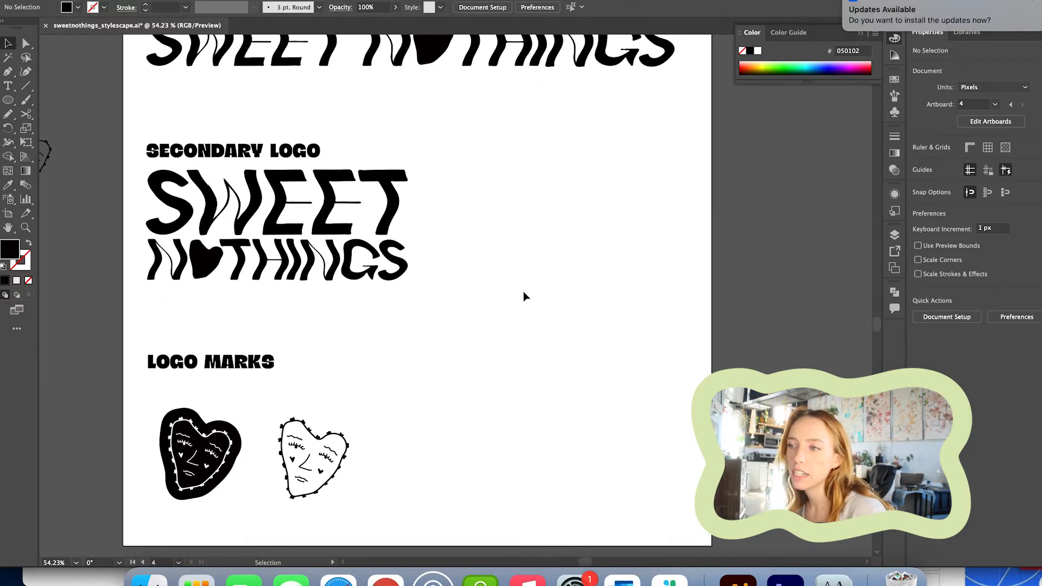
scroll(443, 225, "up", 8)
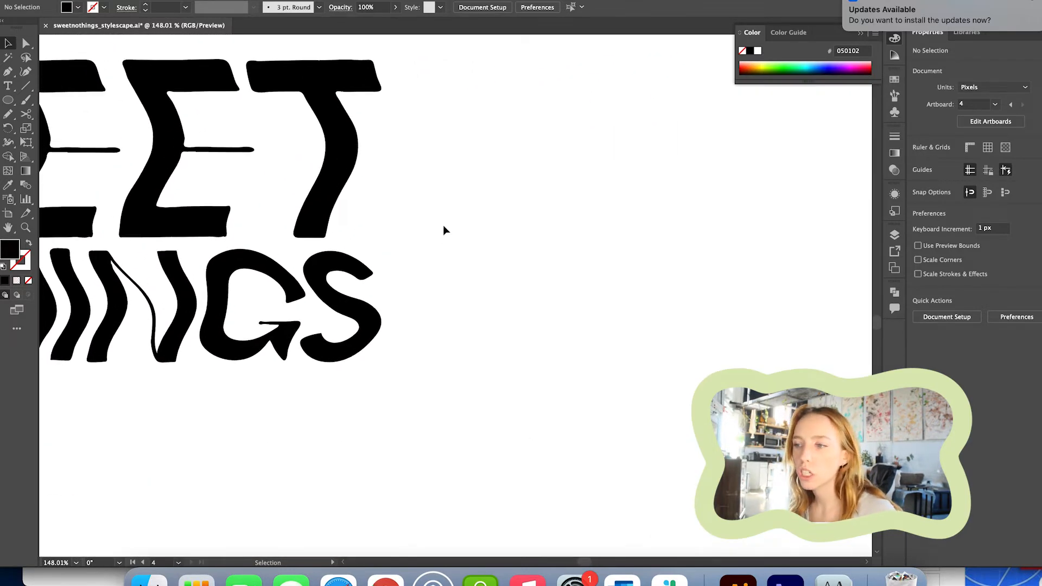
scroll(324, 321, "down", 3)
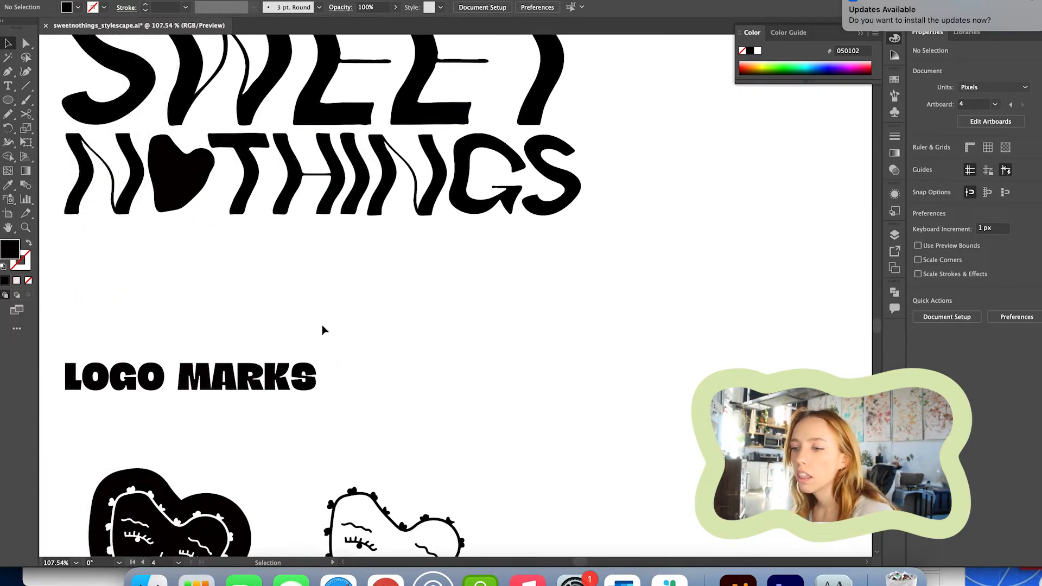
scroll(323, 329, "down", 5)
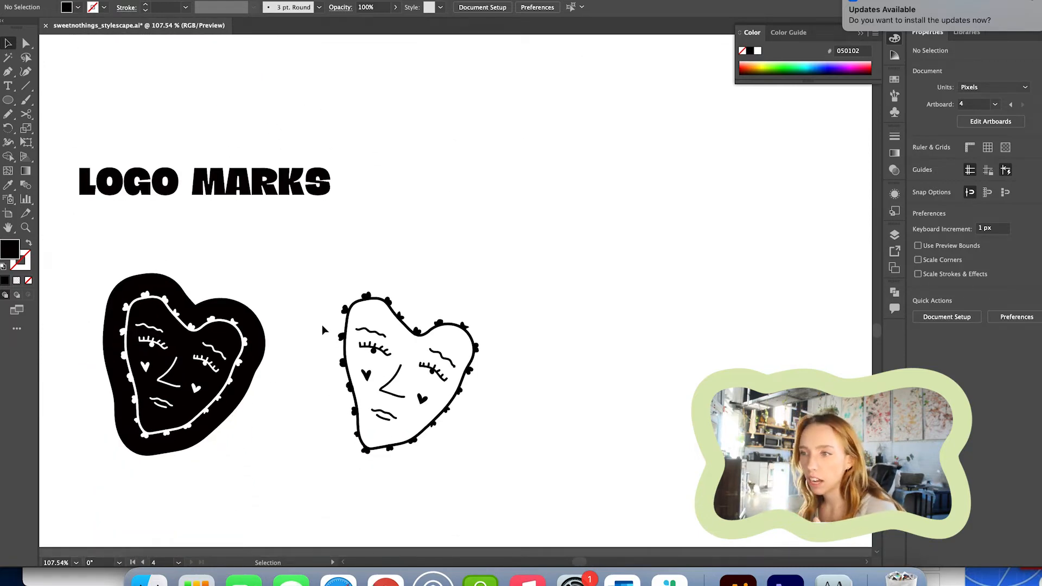
scroll(321, 325, "down", 4)
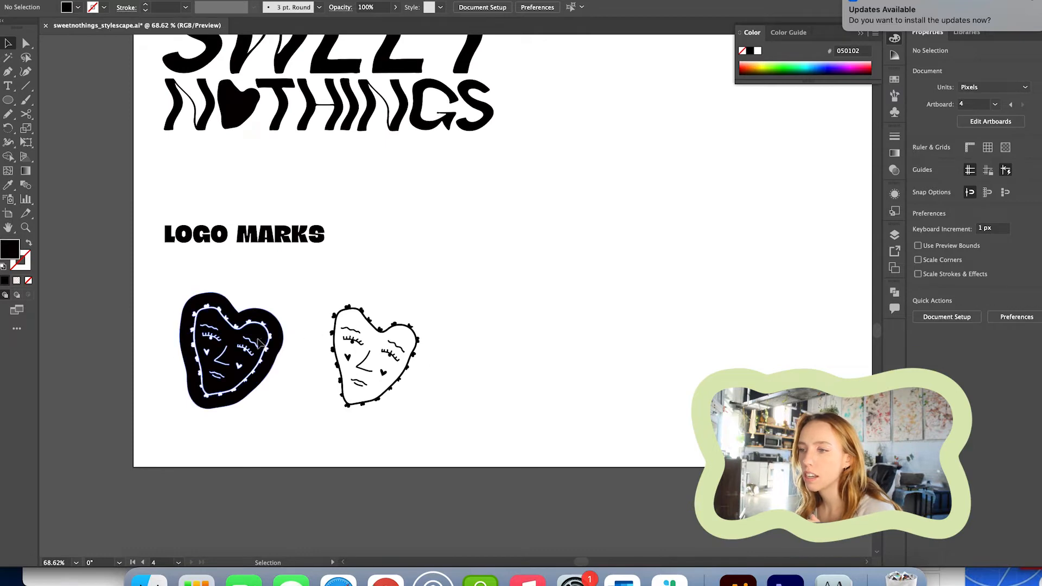
left_click_drag(249, 343, 250, 344)
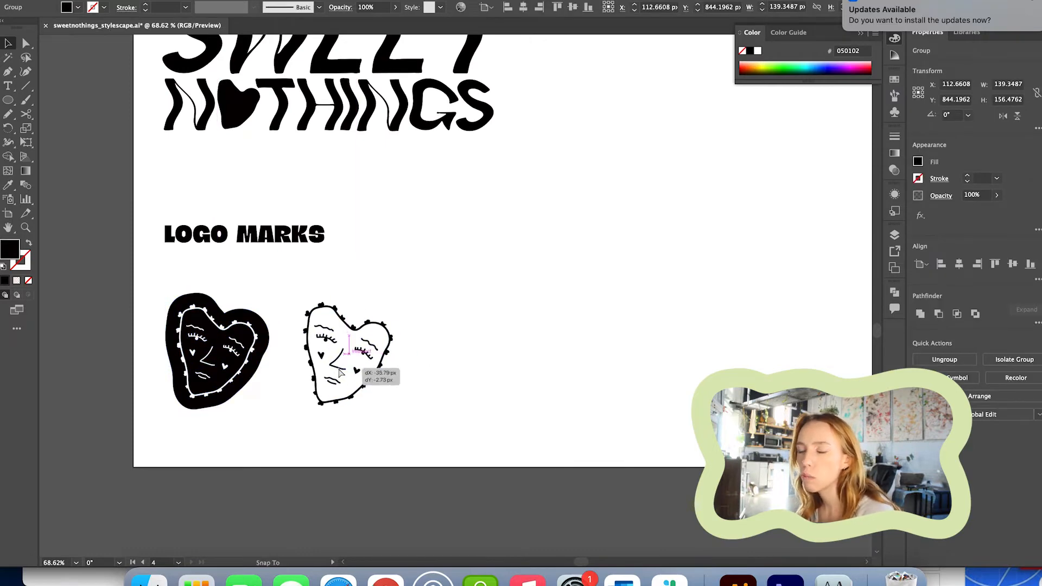
left_click_drag(339, 369, 337, 368)
Move the pasteboard heart face beside the jagged SWEET N THINGS lettering and compare its linework with the rough letter edges.
scroll(337, 368, "left", 1)
scroll(338, 368, "left", 10)
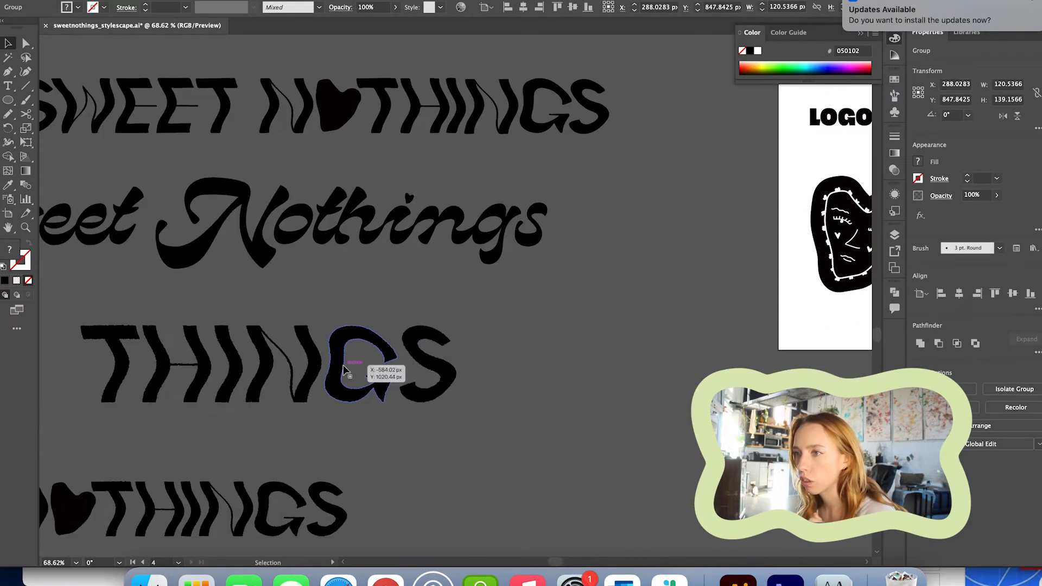
scroll(343, 368, "down", 5)
scroll(259, 338, "up", 8)
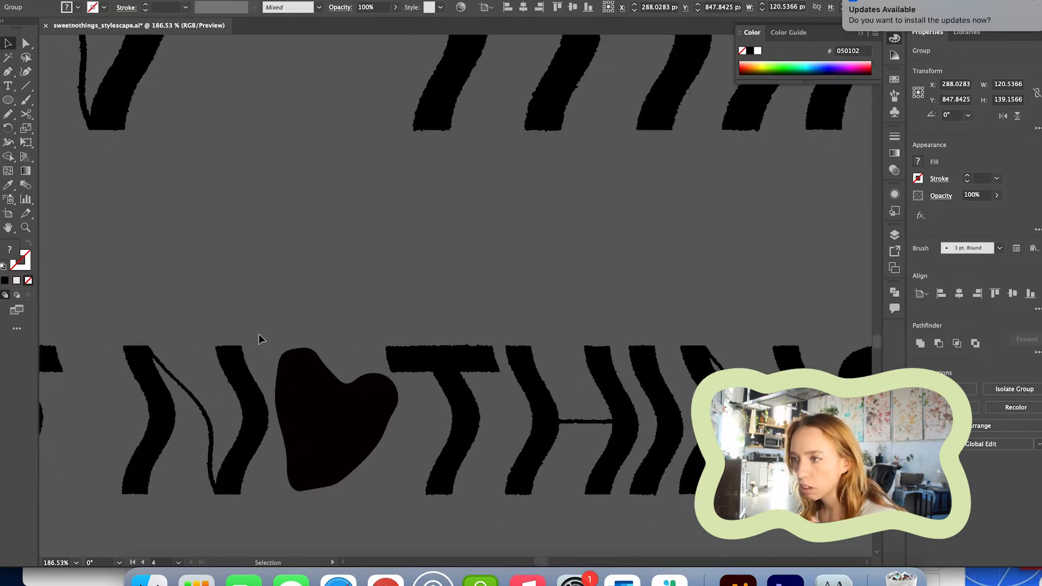
scroll(259, 334, "down", 10)
scroll(260, 331, "up", 3)
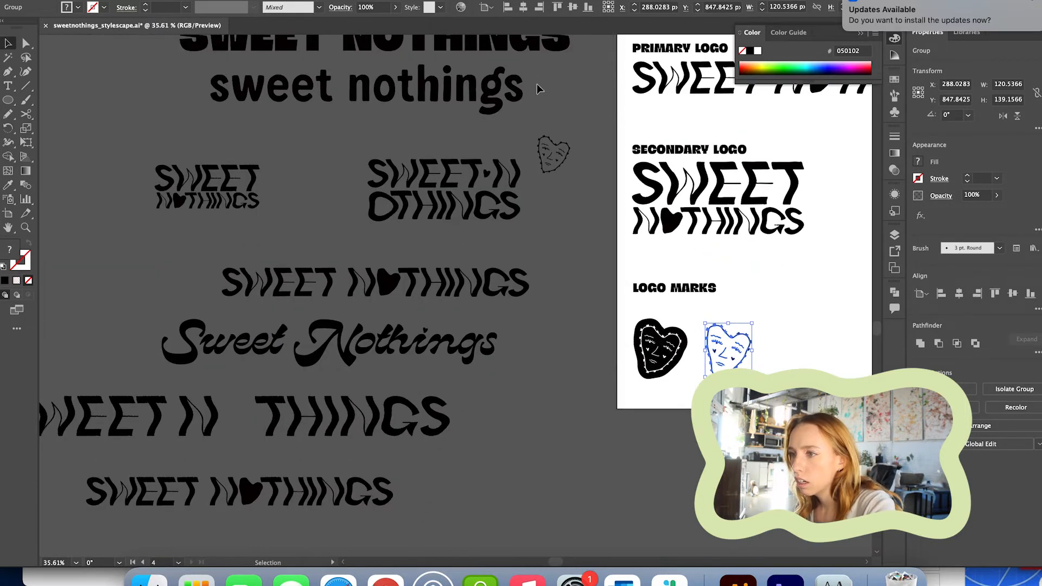
scroll(516, 161, "up", 2)
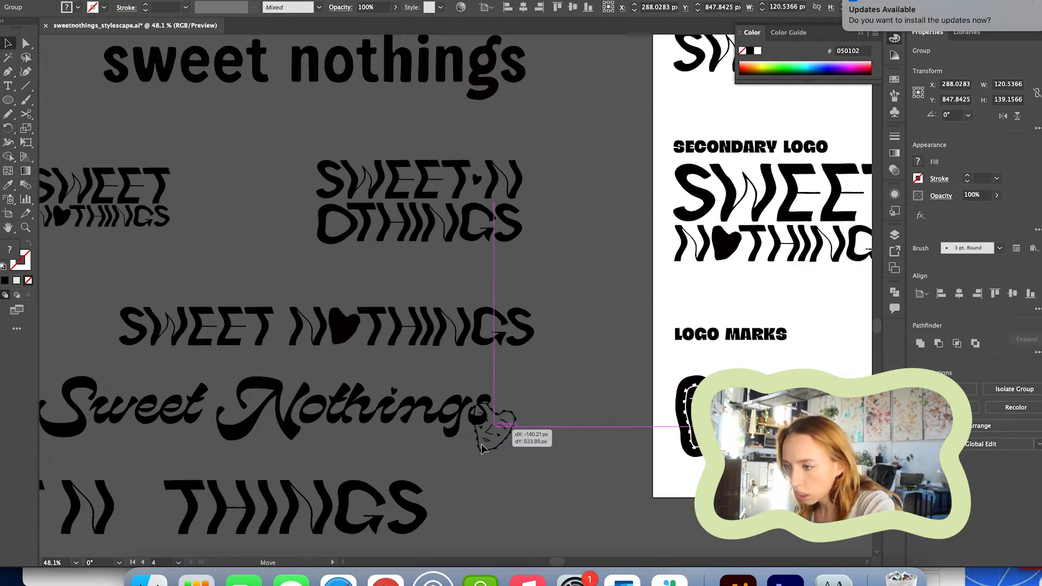
left_click_drag(457, 516, 458, 516)
scroll(458, 515, "up", 10)
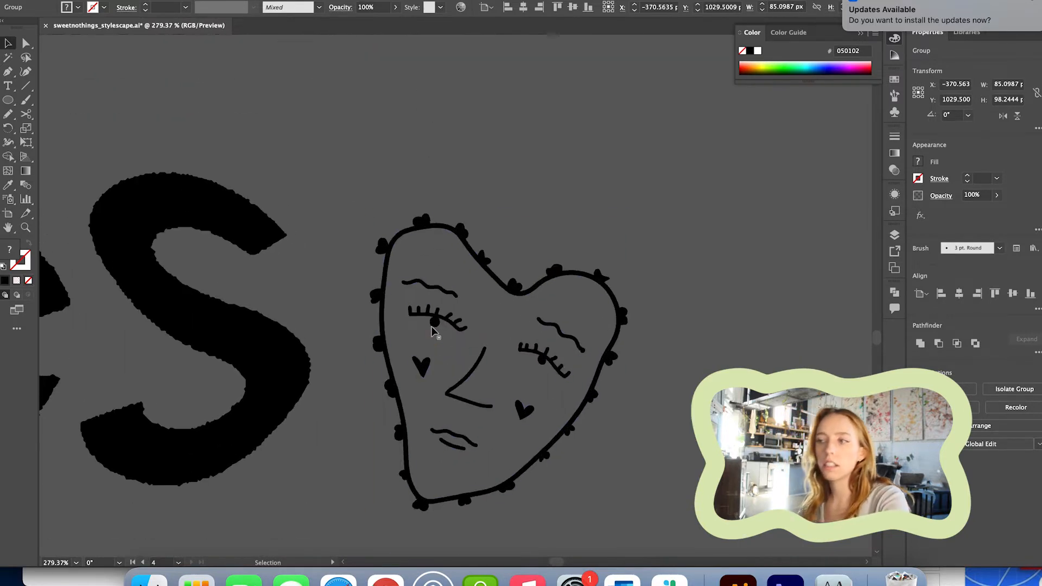
left_click_drag(424, 230, 411, 209)
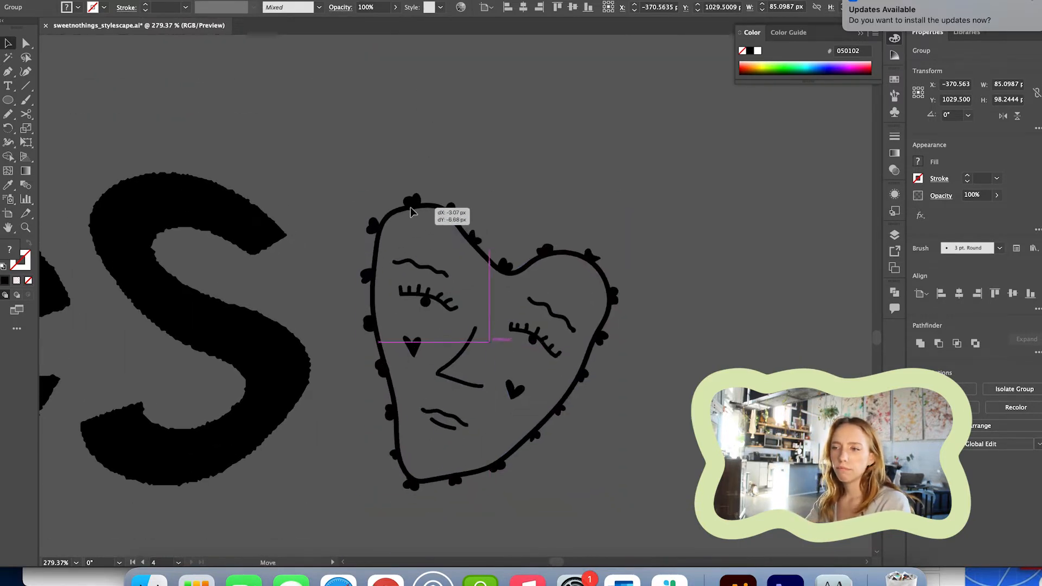
left_click(454, 170)
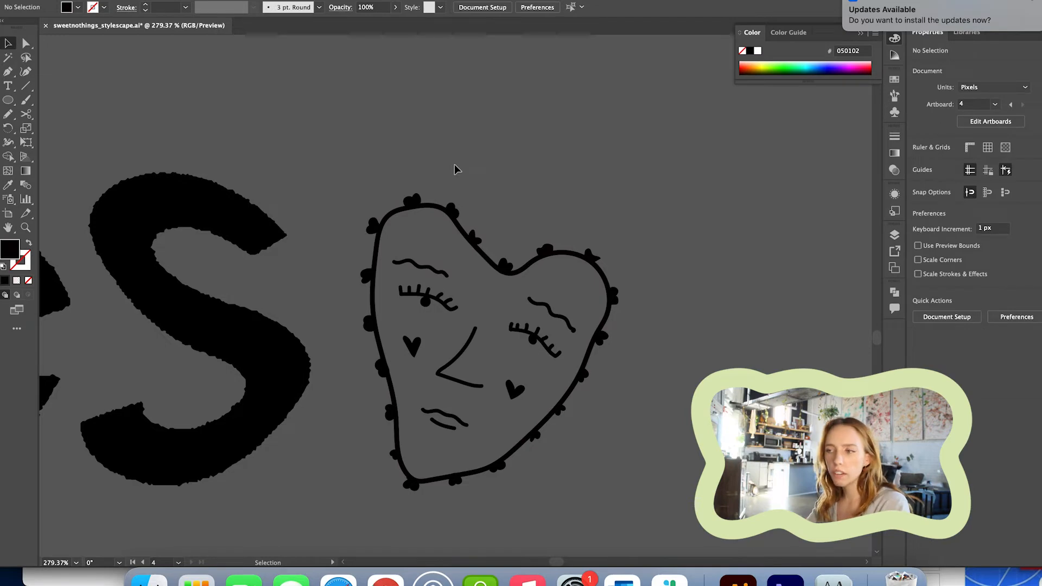
Review the two heart-face marks up close and the finished logo sheet beside the stylescape.
scroll(455, 169, "down", 8)
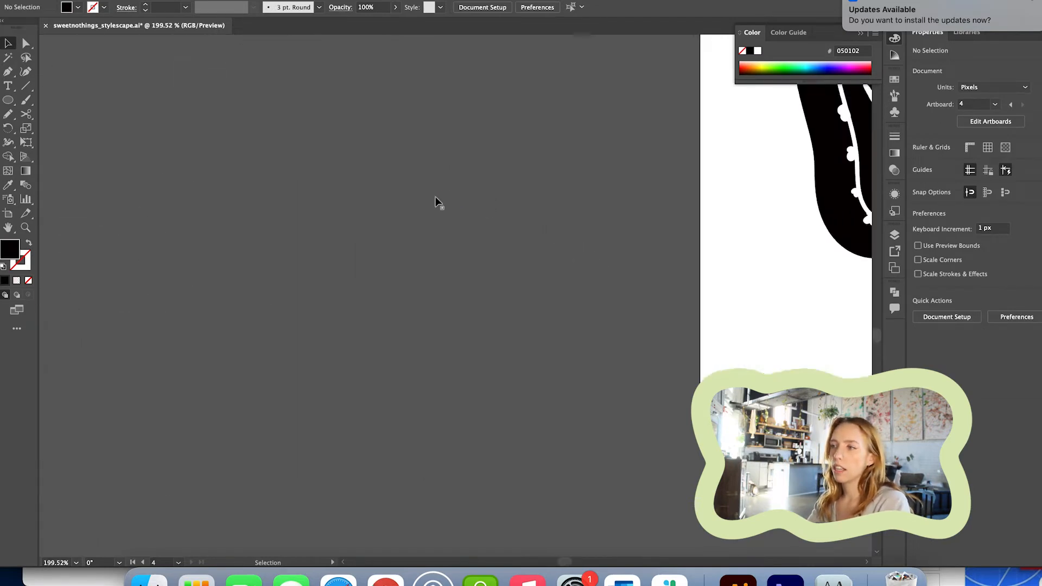
scroll(438, 201, "up", 8)
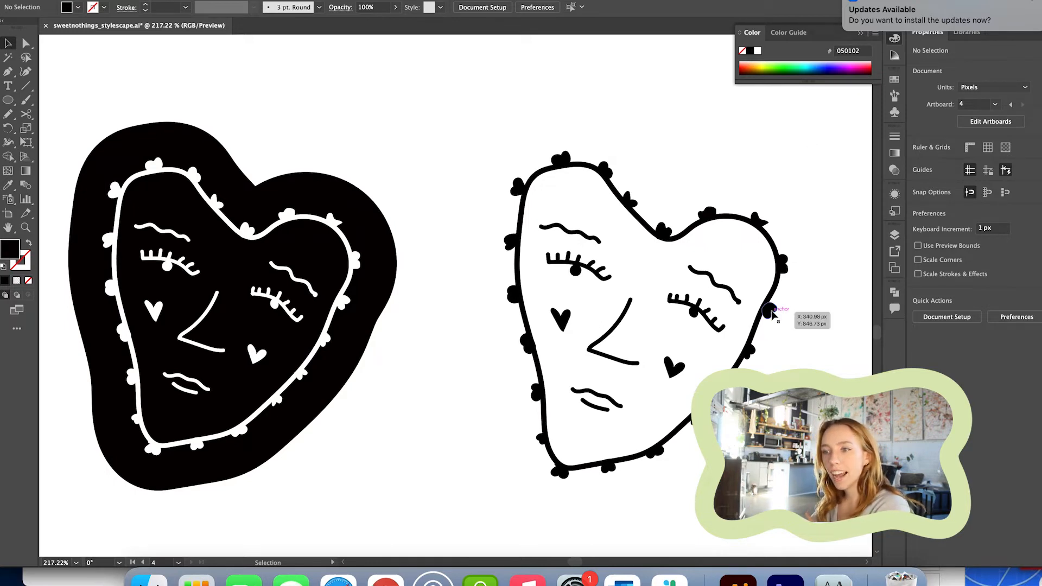
scroll(770, 313, "down", 10)
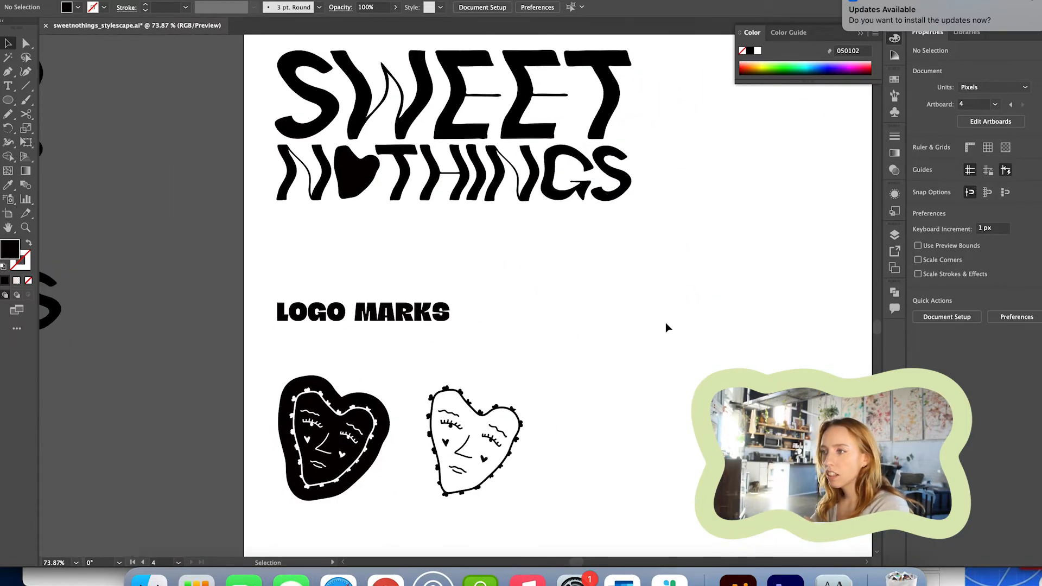
scroll(742, 181, "right", 6)
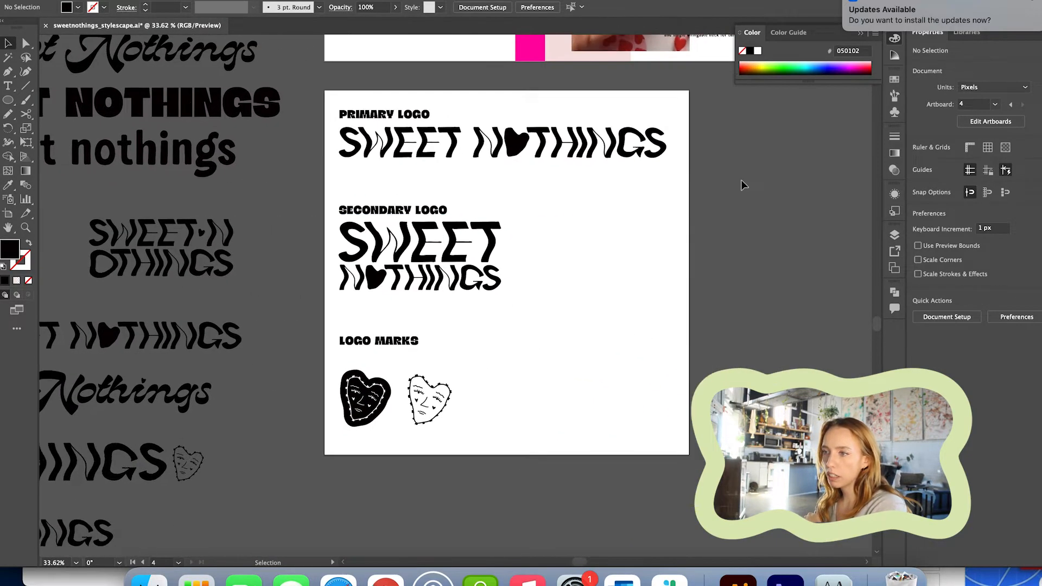
scroll(476, 319, "up", 3)
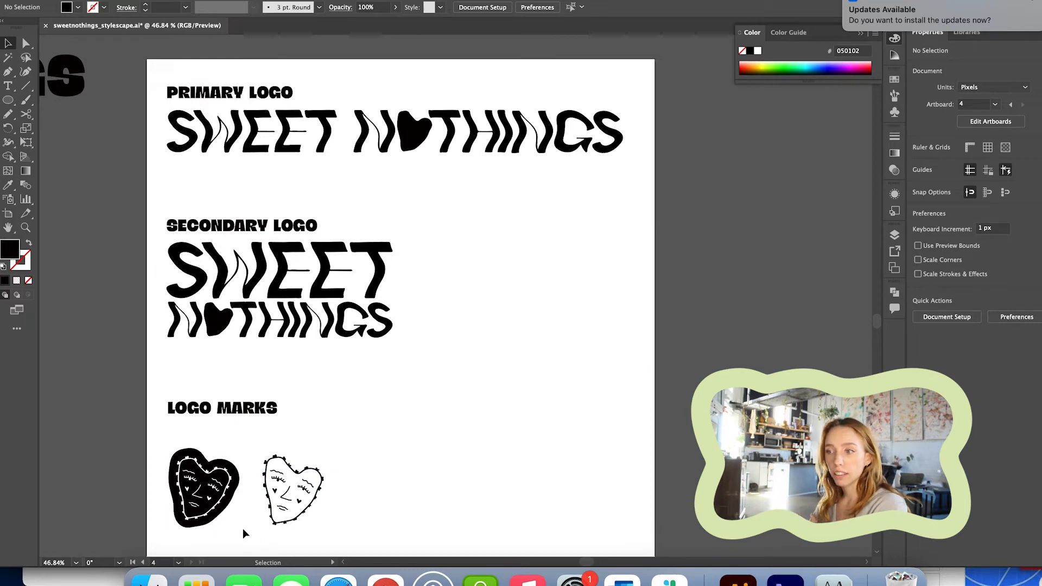
scroll(242, 529, "down", 3)
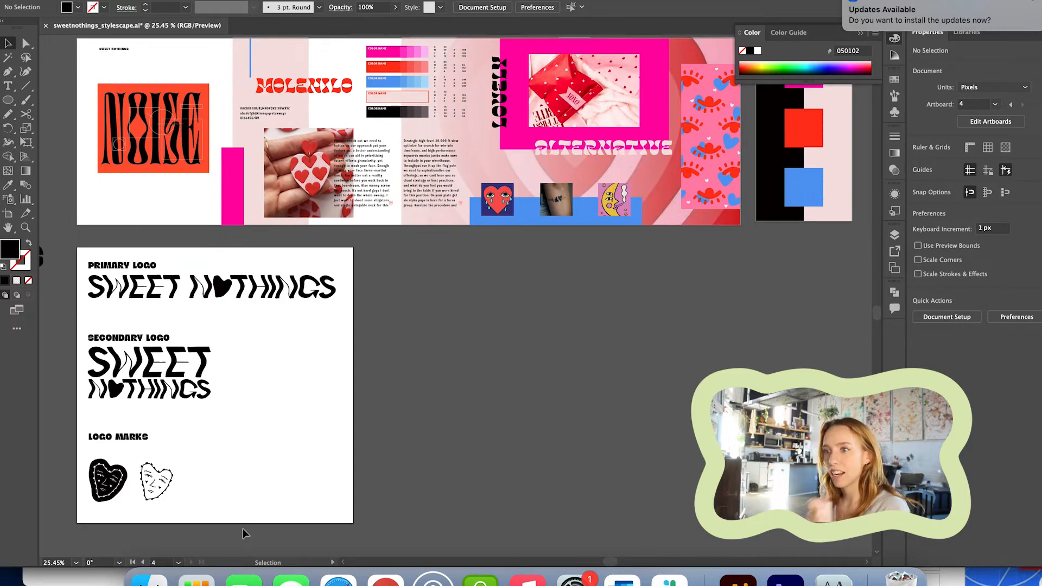
Duplicate the row of three 344.36 px square artboards downward to form a three-by-three grid beside the logo sheet.
left_click(173, 7)
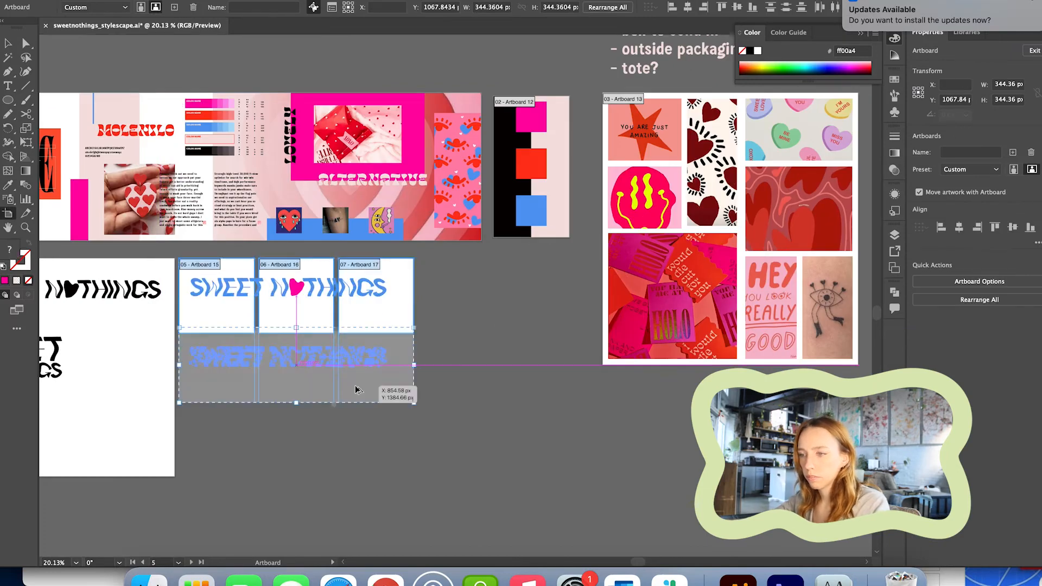
left_click_drag(355, 385, 353, 482)
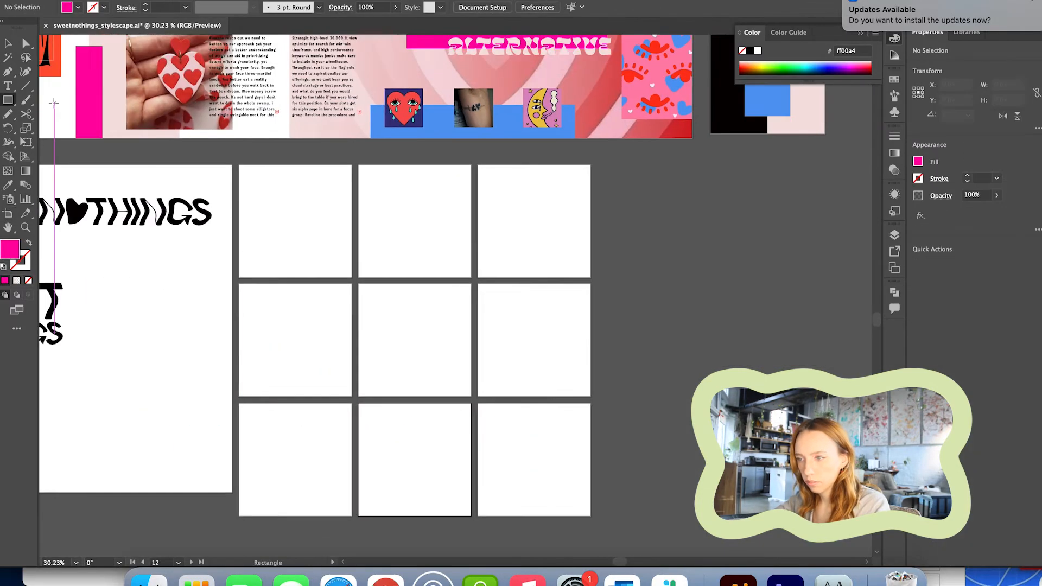
Fill the square artboards with duplicated coloured squares and copy the black heart-face mark onto the blue and pale pink ones.
left_click_drag(467, 268, 548, 350)
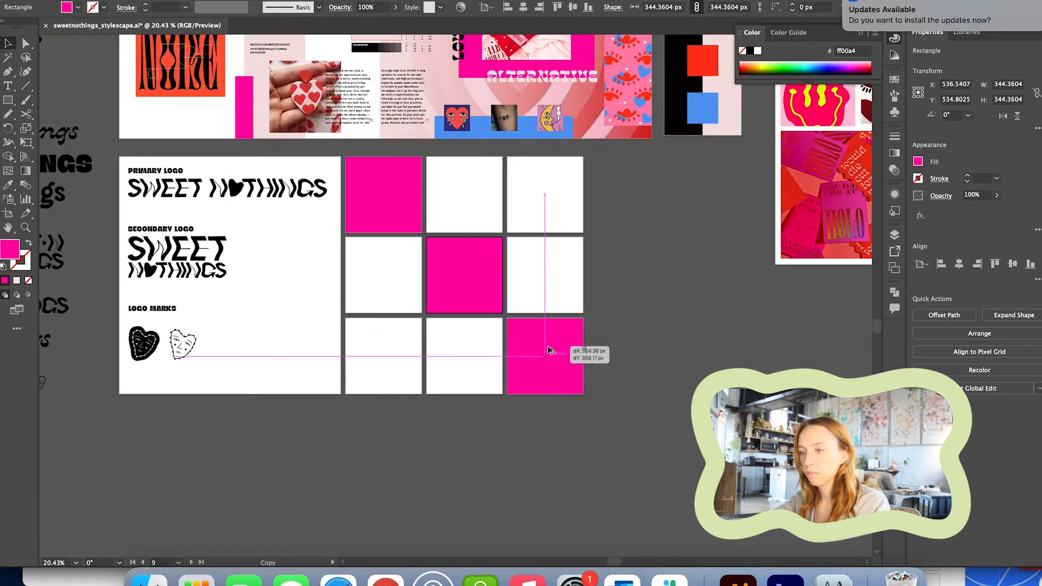
left_click_drag(517, 407, 356, 405)
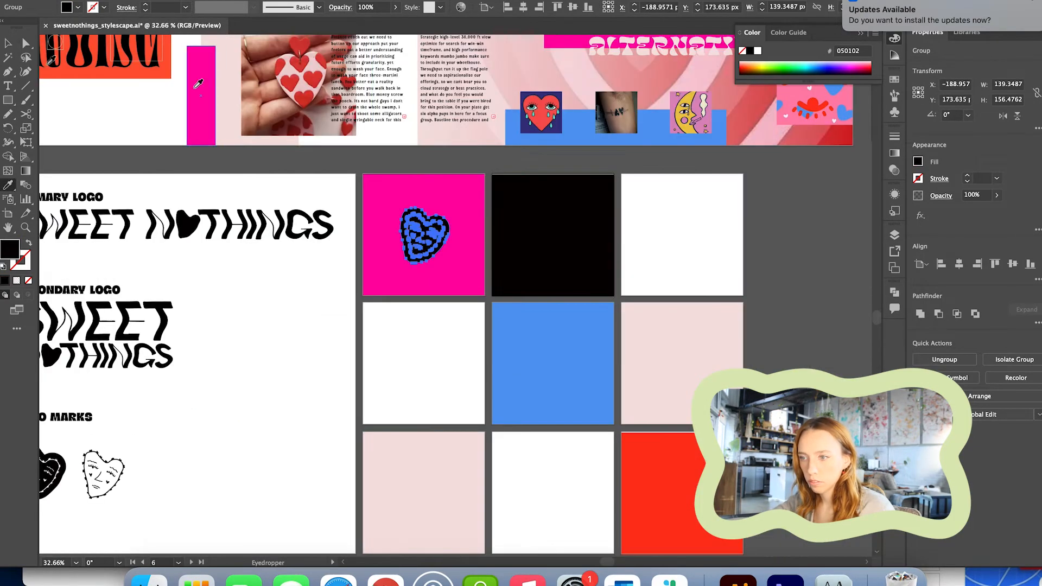
left_click_drag(411, 187, 575, 397)
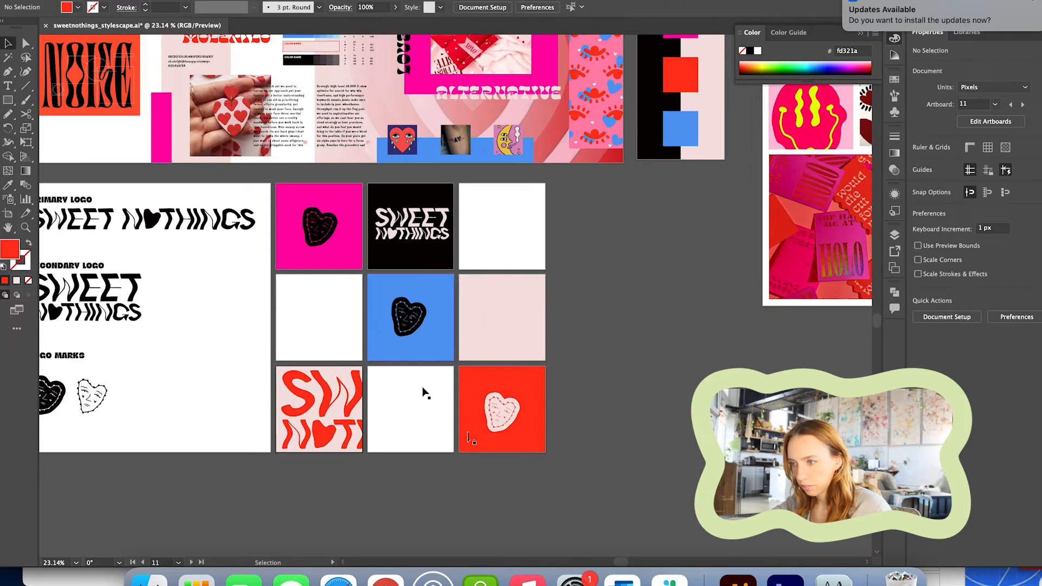
left_click_drag(319, 228, 503, 324)
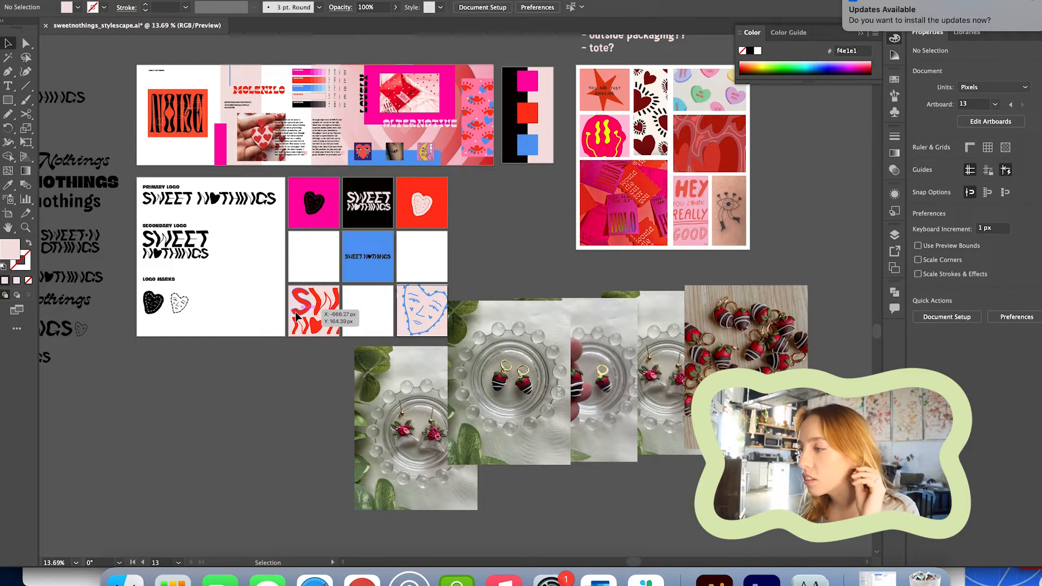
Spread the overlapping earring photos apart on the pasteboard so the buried product shots are exposed.
left_click_drag(746, 367, 842, 357)
left_click_drag(663, 367, 750, 360)
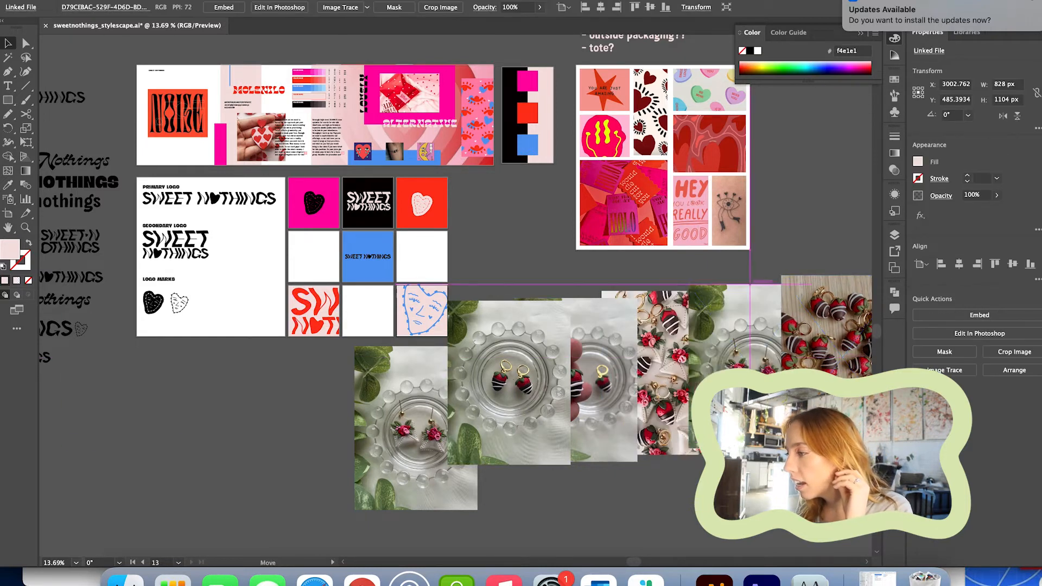
left_click_drag(696, 384, 738, 378)
scroll(738, 379, "up", 5)
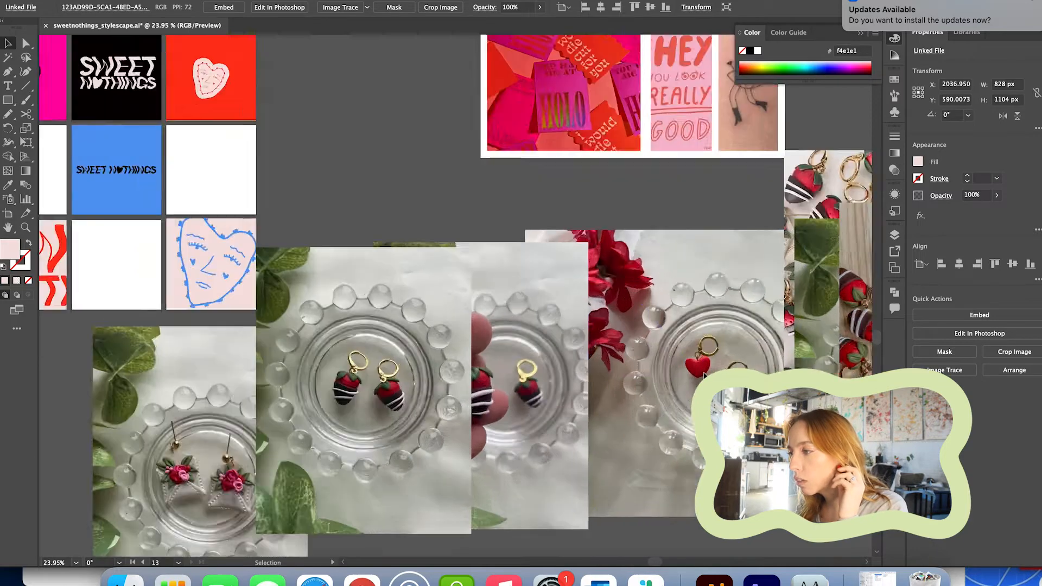
scroll(773, 320, "down", 1)
scroll(773, 320, "right", 1)
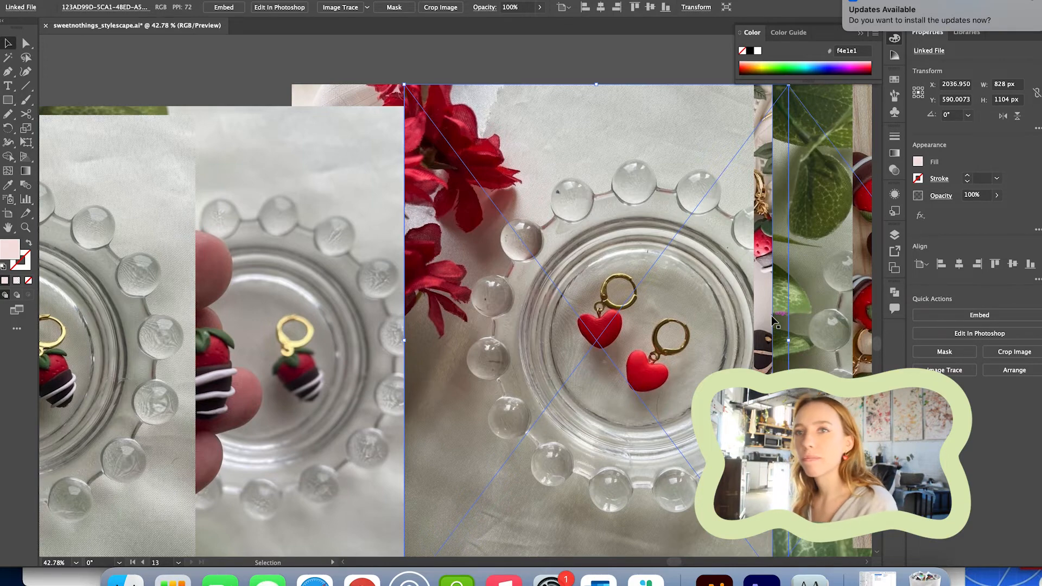
Place the assorted strawberry and rose earrings photo on the grid's middle-row end artboard and clip it to a square.
scroll(771, 316, "down", 8)
left_click_drag(519, 359, 587, 306)
scroll(586, 306, "right", 4)
left_click_drag(733, 154, 212, 157)
scroll(211, 158, "up", 6)
left_click_drag(509, 261, 391, 261)
left_click_drag(441, 181, 307, 186)
left_click(372, 228, "shift")
key("super+7")
scroll(372, 228, "down", 2)
scroll(372, 228, "left", 3)
left_click_drag(372, 250, 588, 250)
Try the secondary SWEET NOTHINGS logo in black, centred over the assorted earrings photo.
key("super+v")
left_click_drag(503, 279, 722, 234)
key("i")
left_click(545, 173)
key("v")
left_click_drag(791, 302, 649, 239)
left_click_drag(611, 223, 620, 250)
left_click(895, 171)
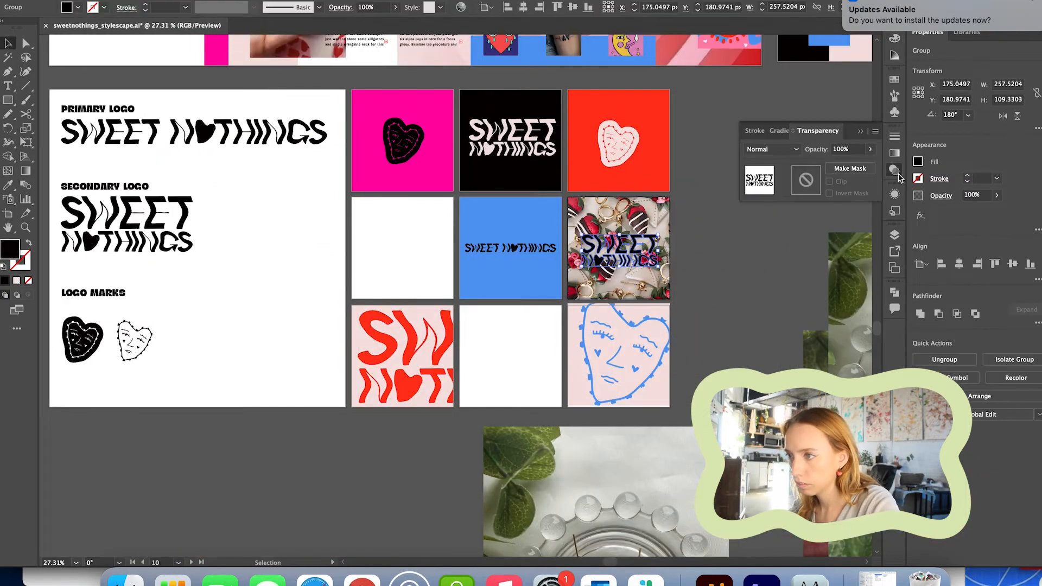
Try the Lighten, Multiply and Screen blend modes on the assorted earrings photo with its logo.
scroll(680, 264, "up", 5)
left_click(772, 149)
left_click(765, 221)
left_click(771, 150)
left_click(765, 190)
left_click(771, 149)
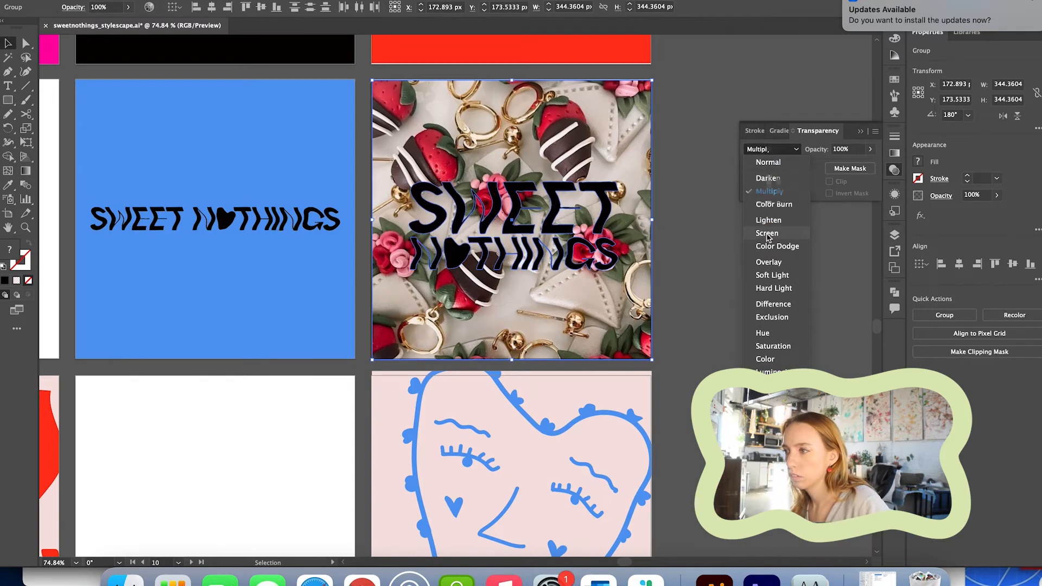
left_click(768, 234)
left_click(700, 228)
Try the logo over the earrings photo in blue and with the Saturation and Luminosity blend modes.
left_click(599, 221)
left_click(772, 149)
left_click(766, 347)
scroll(688, 270, "down", 5)
key("i")
left_click(407, 200)
left_click(772, 150)
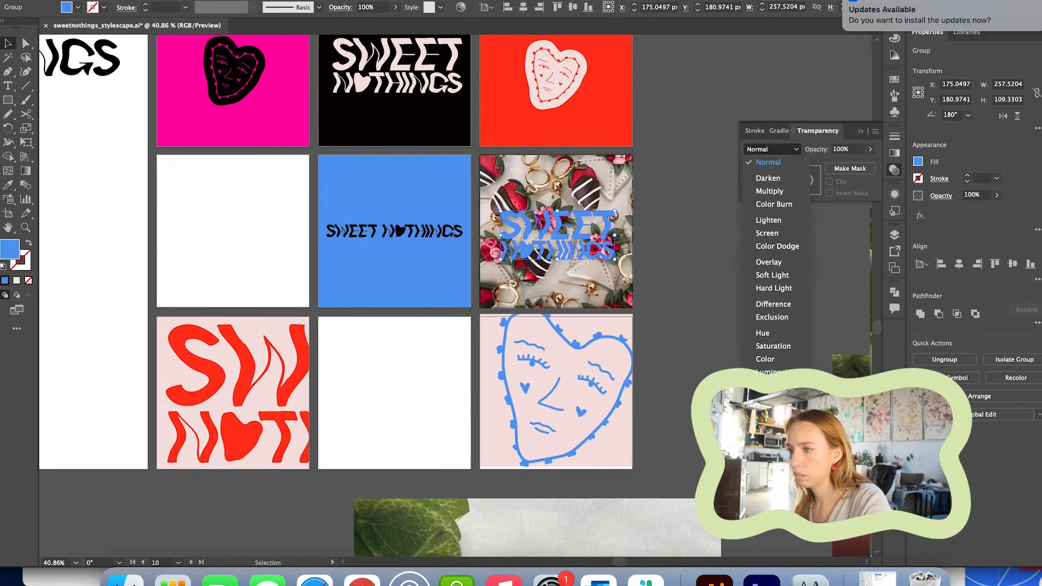
left_click(765, 375)
Resample the overlaid logo's colour and delete the logo from the earrings photo.
left_click(593, 228)
key("i")
left_click(233, 98)
key("Delete")
Try a small red heart-face mark in the earrings photo's lower corner with the Multiply blend mode.
scroll(531, 209, "down", 5)
scroll(585, 280, "up", 4)
left_click(570, 289)
scroll(570, 289, "down", 3)
left_click_drag(496, 135, 567, 228)
key("i")
left_click(481, 71)
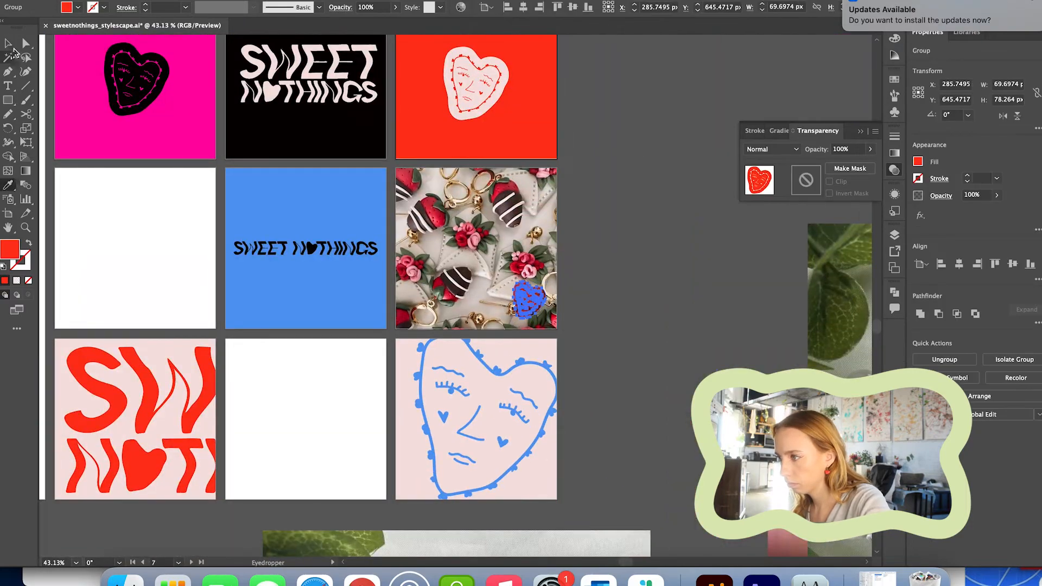
left_click(771, 149)
left_click(765, 191)
double_click(574, 253)
key("Escape")
scroll(574, 253, "down", 5)
Undo the last four changes around the small heart-face mark and set the blend mode to Normal.
key("super+z")
key("super+z")
key("super+z")
key("super+z")
left_click(772, 149)
left_click(765, 158)
Copy the heart-face mark onto the earrings photo again, sample red for it and try the Multiply blend mode.
left_click_drag(467, 60, 491, 282)
left_click_drag(454, 244, 480, 272)
left_click_drag(513, 314, 530, 312)
key("i")
left_click(481, 103)
left_click(624, 229)
scroll(531, 297, "up", 4)
left_click(771, 150)
left_click(765, 188)
scroll(657, 259, "down", 3)
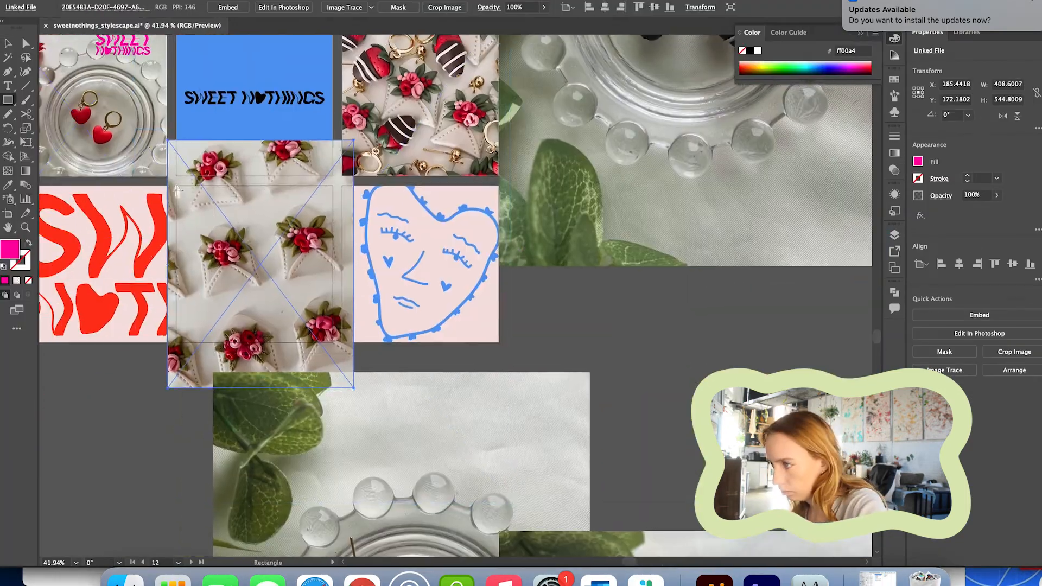
Clip the rose envelope earrings photo to the square on the grid's bottom-row middle artboard.
key("ctrl+7")
left_click(8, 42)
left_click(772, 361)
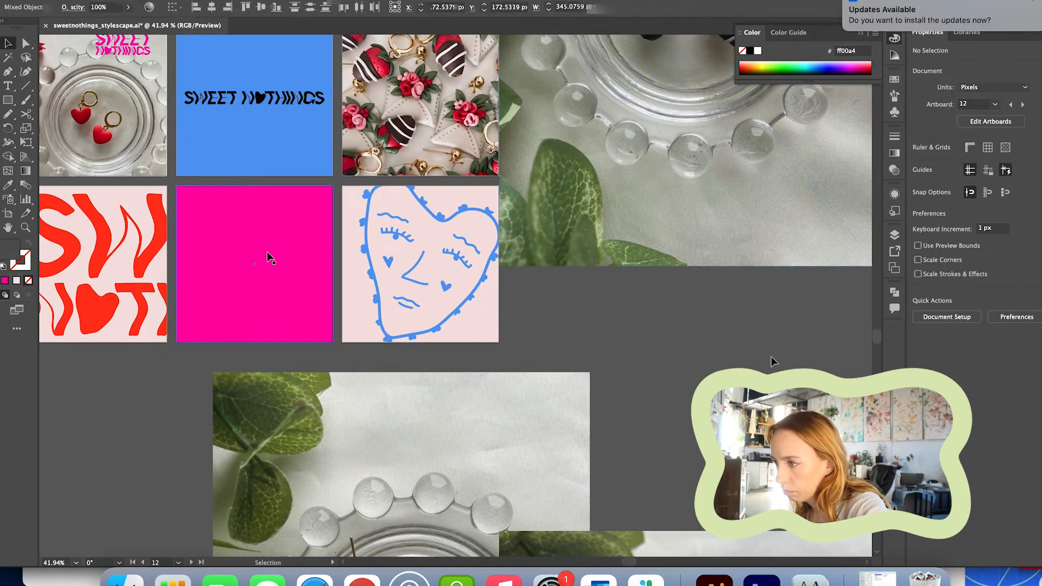
Try the Overlay blend mode on the magenta secondary logo and nudge it above the heart earrings in their photo.
left_click(267, 256)
left_click(894, 170)
left_click(772, 149)
left_click(759, 220)
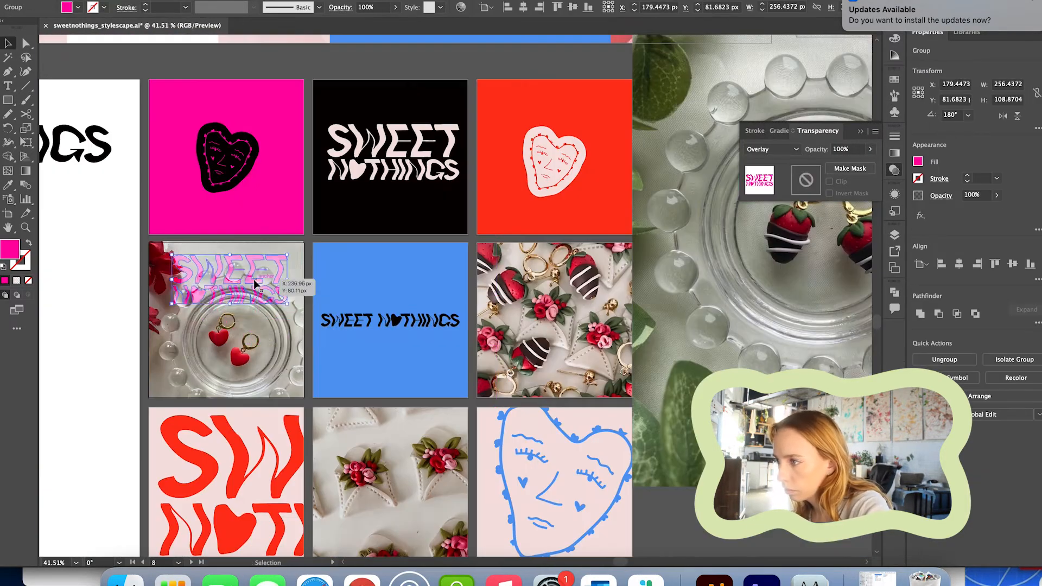
left_click_drag(247, 271, 251, 275)
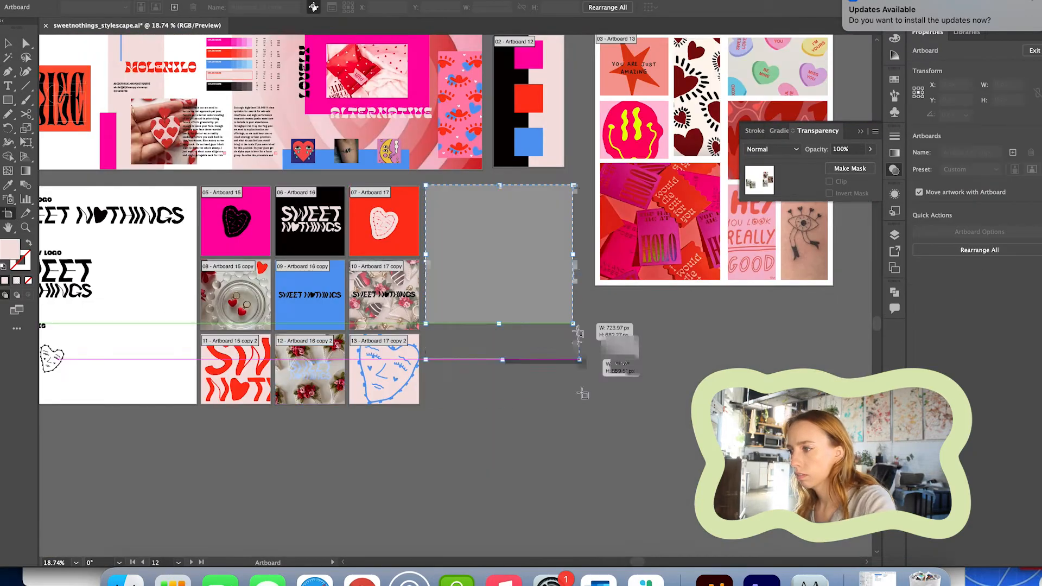
Draw a tall artboard beside the three-by-three grid, extending it to the grid's full height.
left_click_drag(577, 360, 581, 412)
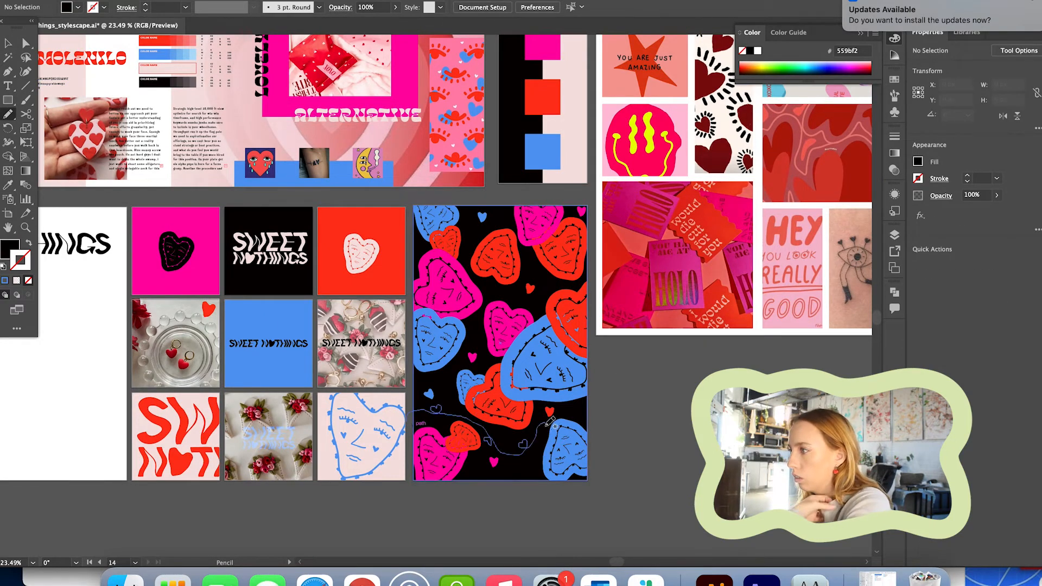
Try a freehand Pencil line with loops winding between the heart faces of the black pattern artboard.
left_click_drag(518, 304, 439, 386)
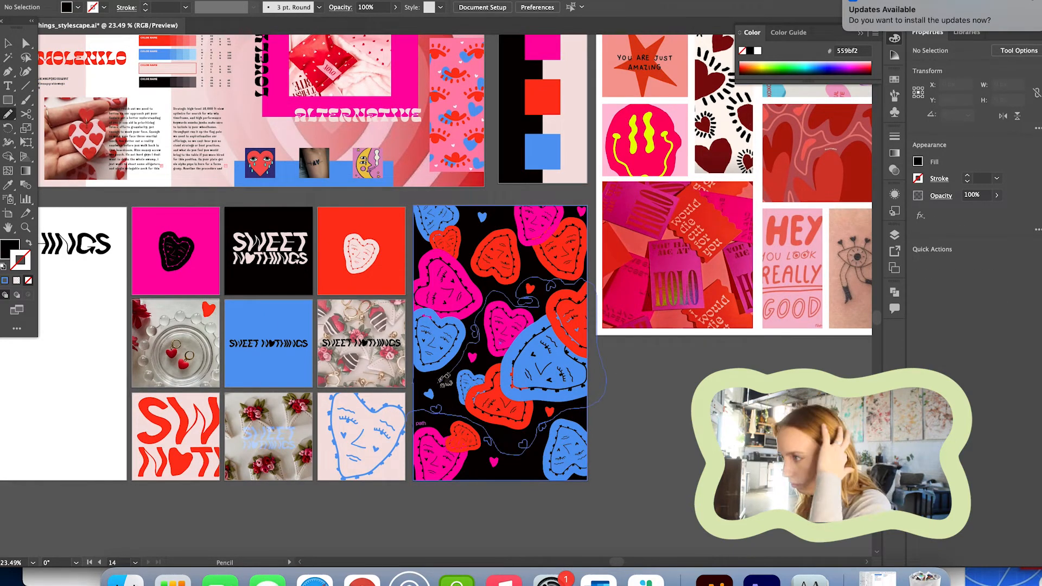
key("v")
left_click(399, 472)
left_click(635, 446)
left_click(499, 412)
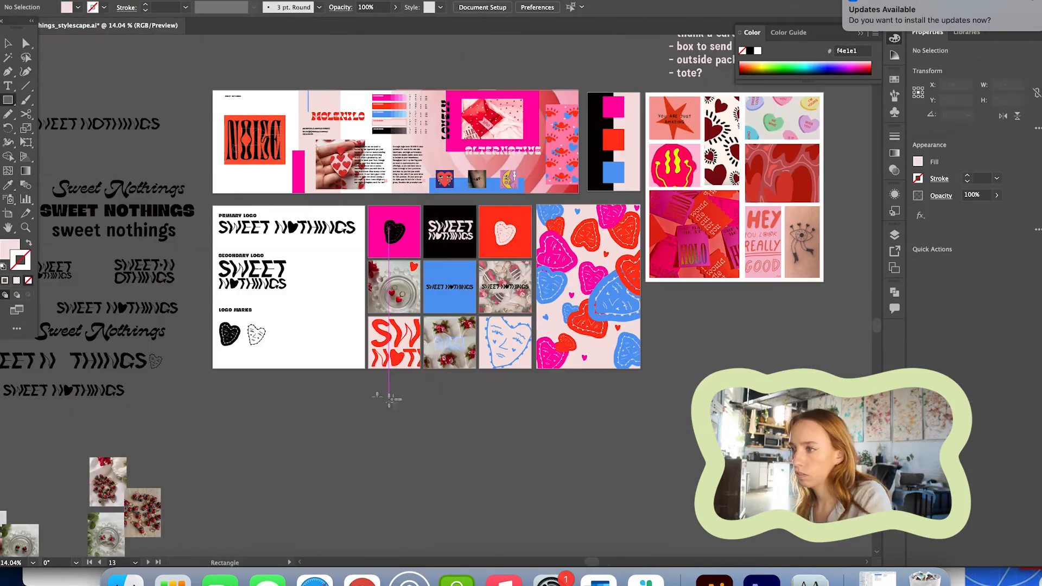
Draw a pale pink banner about 1074 × 326 px beneath the grid and add red heart-face marks to it.
left_click_drag(380, 334, 358, 364)
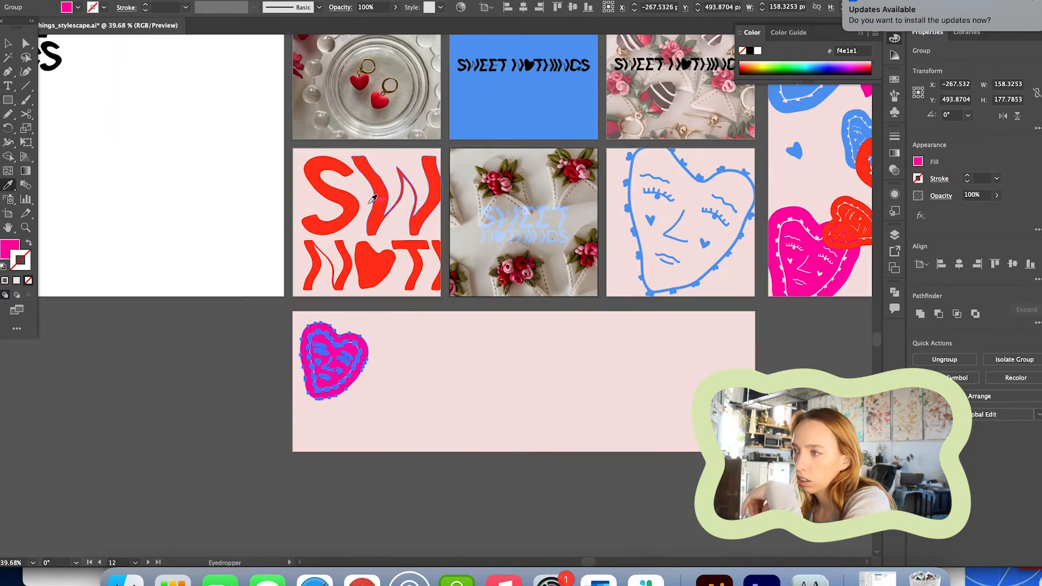
left_click(373, 199)
key("v")
left_click_drag(333, 361, 442, 350)
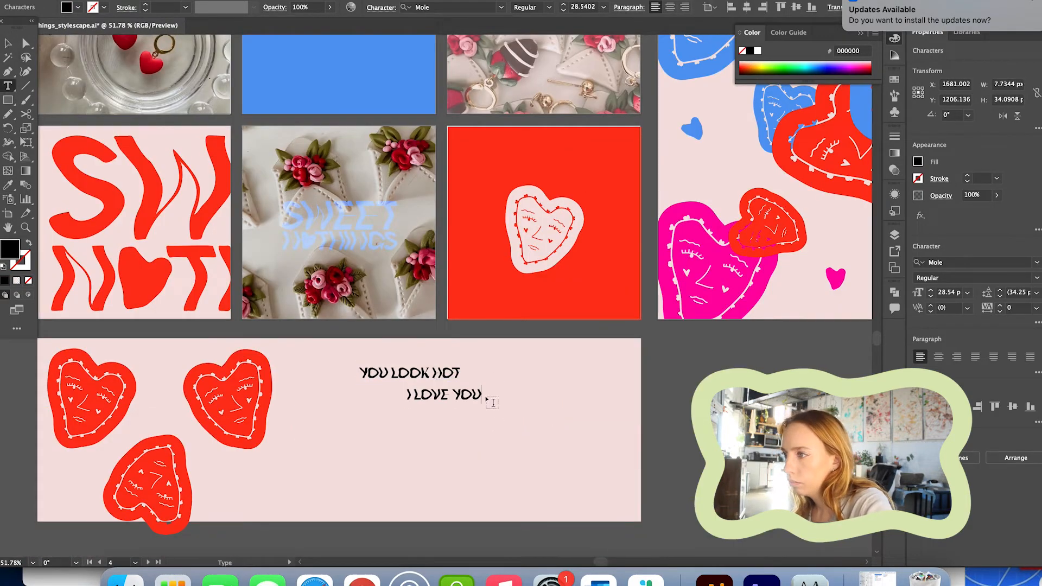
Duplicate the banner text into the phrases YOU MAKE ME SMILE, BE MINE, XOXO, MISS YOU, I'M YOURS and SWEET LOVE.
left_click_drag(460, 400, 400, 436)
left_click_drag(400, 435, 400, 435)
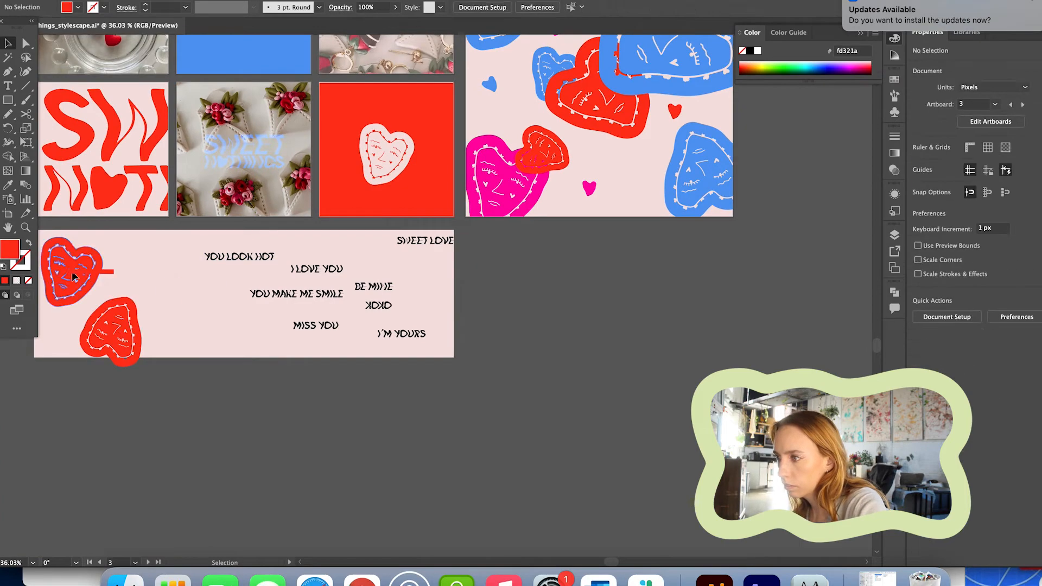
Draw a freehand speech bubble around YOU LOOK HOT beside the red heart face and bring the text to the front.
left_click_drag(174, 278, 177, 280)
key("n")
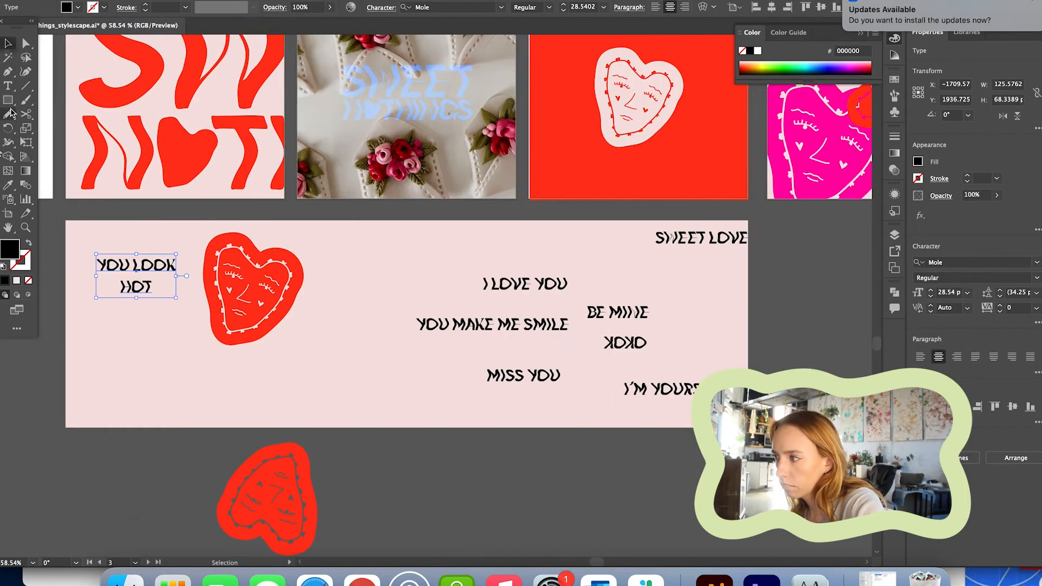
left_click_drag(197, 228, 200, 226)
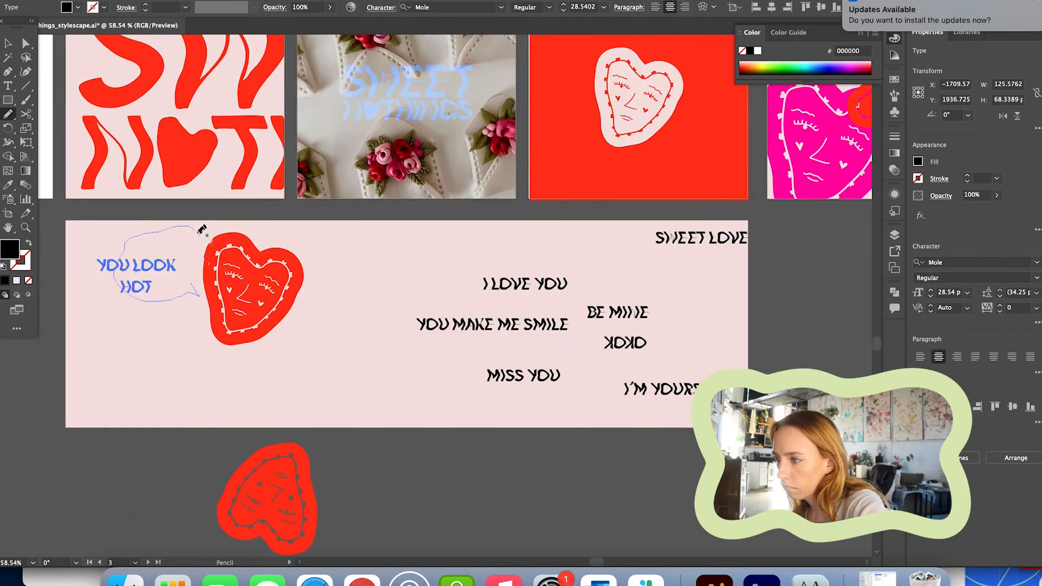
left_click(106, 265)
key("super+shift+]")
Recolour YOU LOOK HOT black and its speech bubble red by sampling the existing artwork.
key("i")
left_click(565, 179)
scroll(388, 325, "down", 3)
left_click(399, 98)
left_click(393, 47)
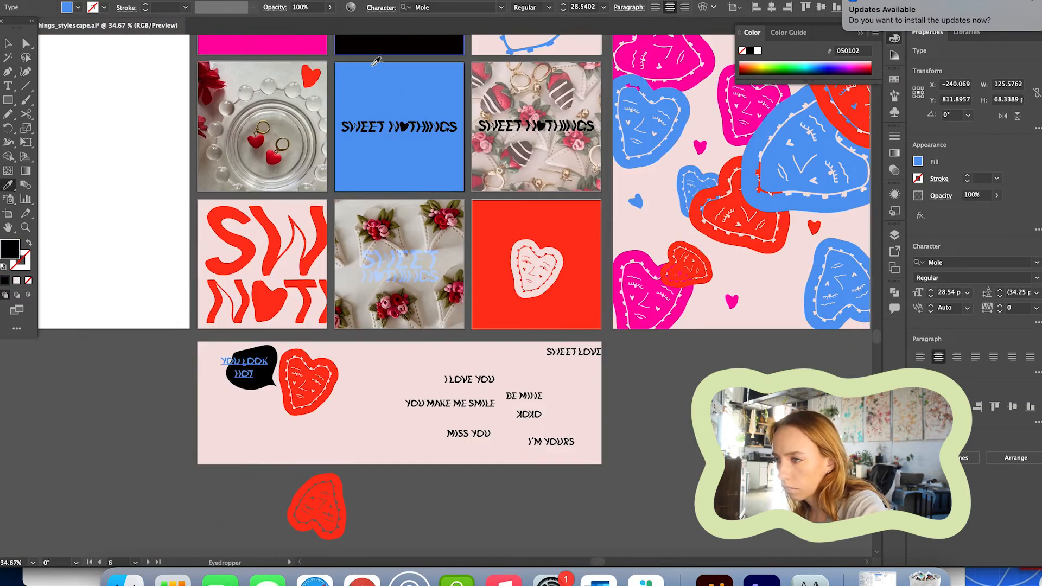
left_click(255, 369, "super")
left_click(216, 262)
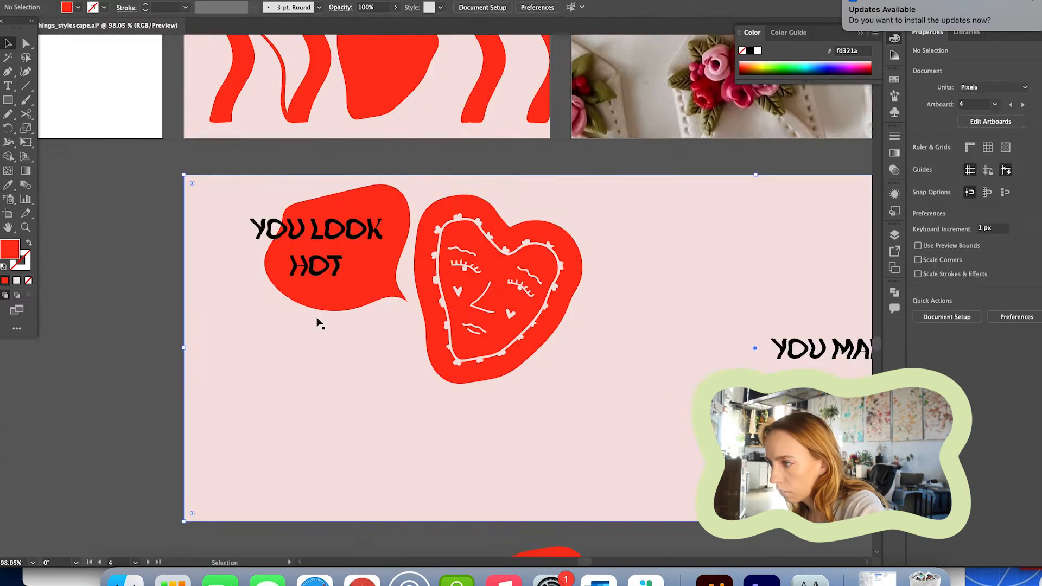
Redraw the red speech bubble's outline with the Pencil, giving it a wider body and a rounder tail.
left_click(304, 301)
key("n")
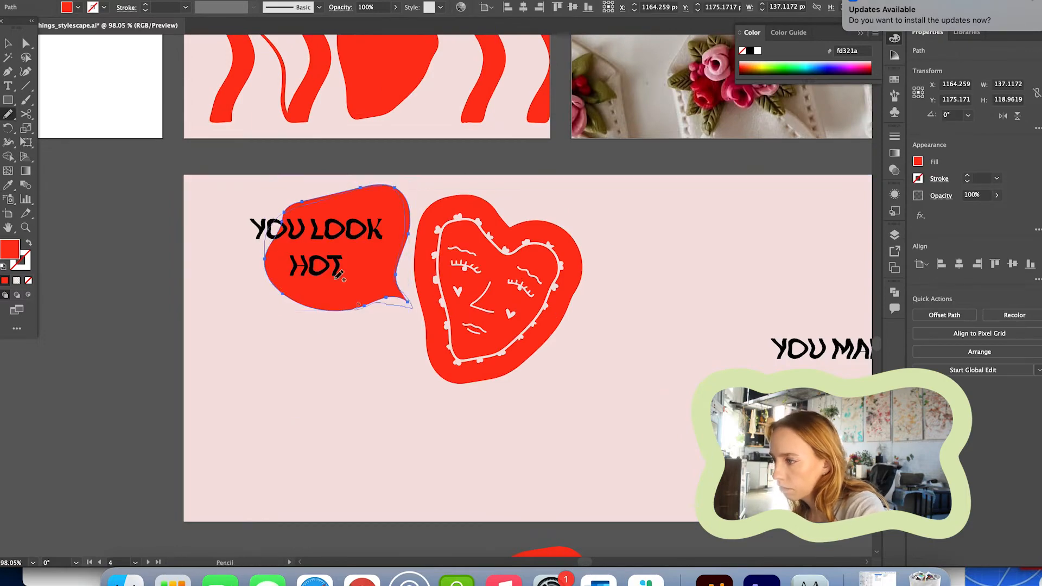
left_click_drag(394, 205, 402, 214)
left_click_drag(403, 223, 264, 261)
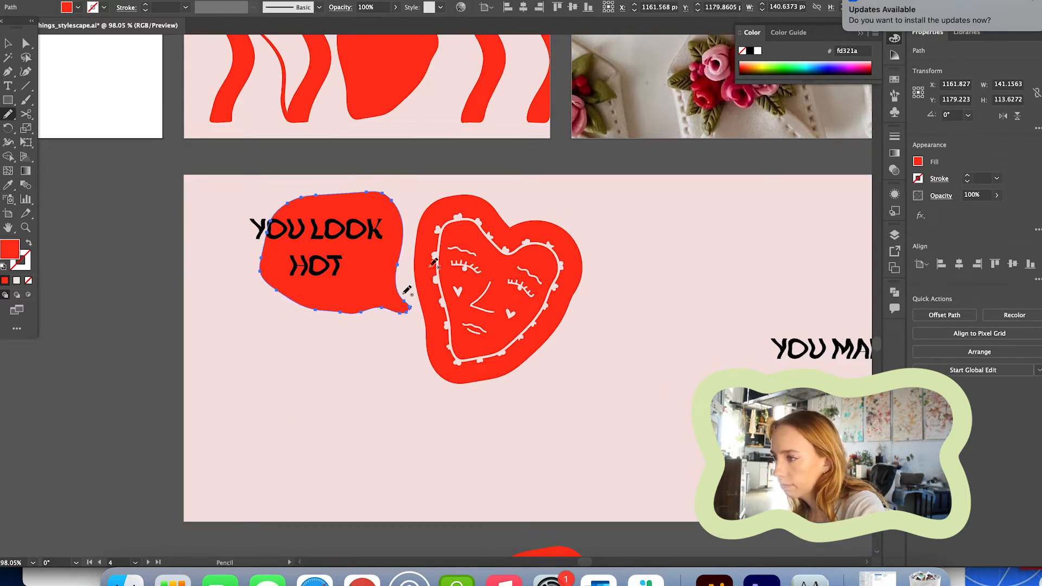
Centre the YOU LOOK HOT text within its red speech bubble.
key("v")
scroll(347, 307, "down", 3)
left_click(312, 334)
key("shift+x")
left_click_drag(274, 318, 275, 326)
left_click(321, 303)
key("shift+x")
scroll(321, 304, "up", 3)
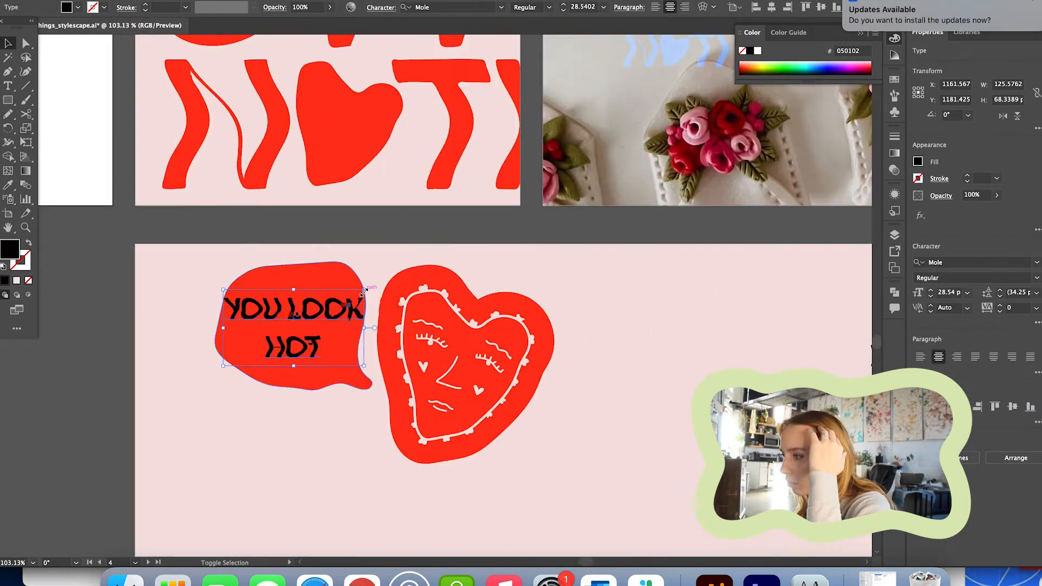
Recolour the bubble text with the banner's pale pink and reword it to YOU'RE HOT.
key("i")
left_click(222, 293)
key("t")
left_click_drag(363, 308, 281, 308)
type("'RE")
left_click(8, 43)
left_click(125, 426)
left_click_drag(390, 446, 420, 387)
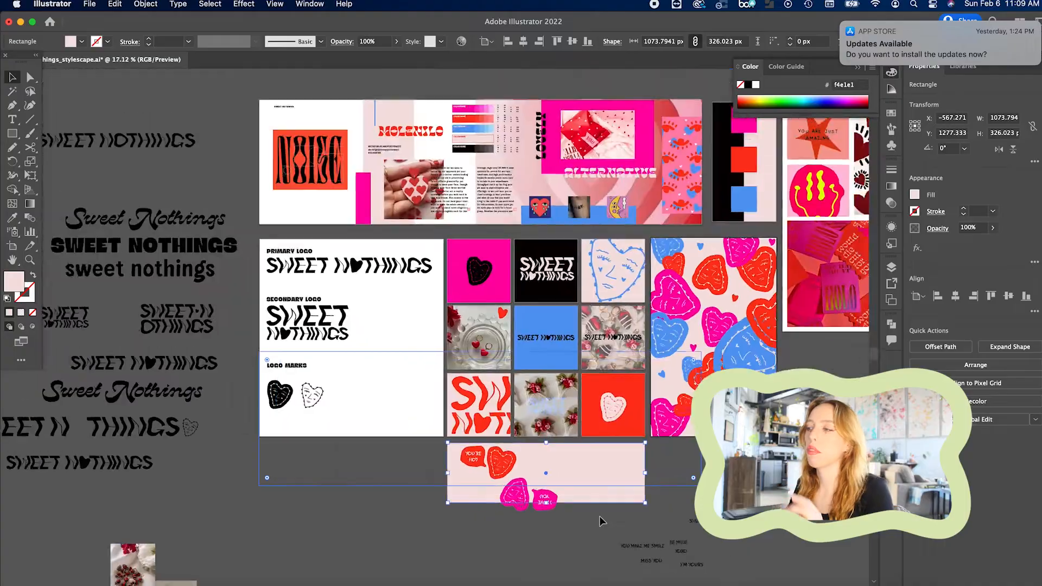
Review the artboard grid, the heart-face pattern and the speech-bubble banner up close.
scroll(599, 516, "up", 6)
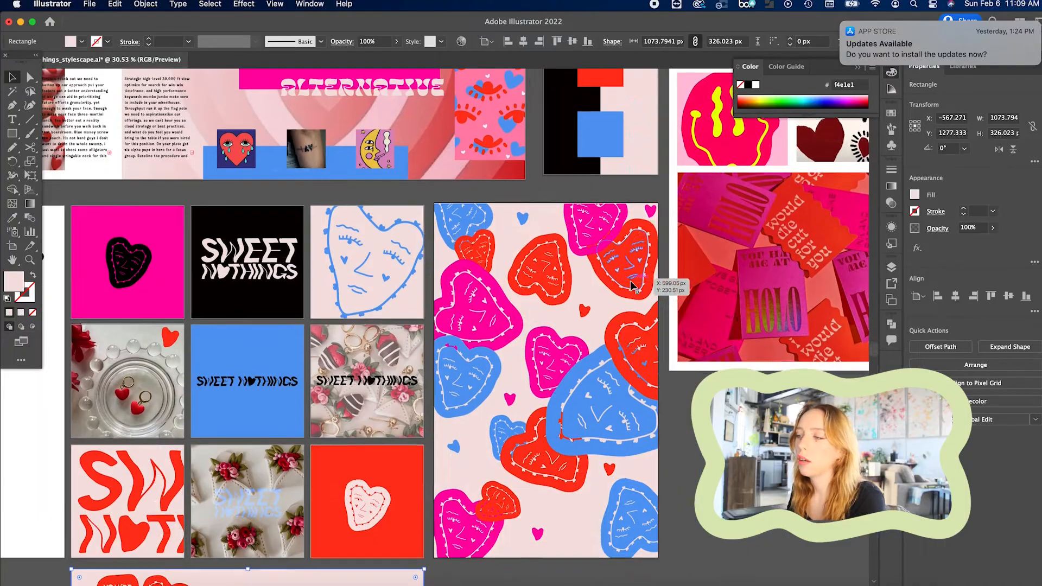
scroll(632, 284, "down", 3)
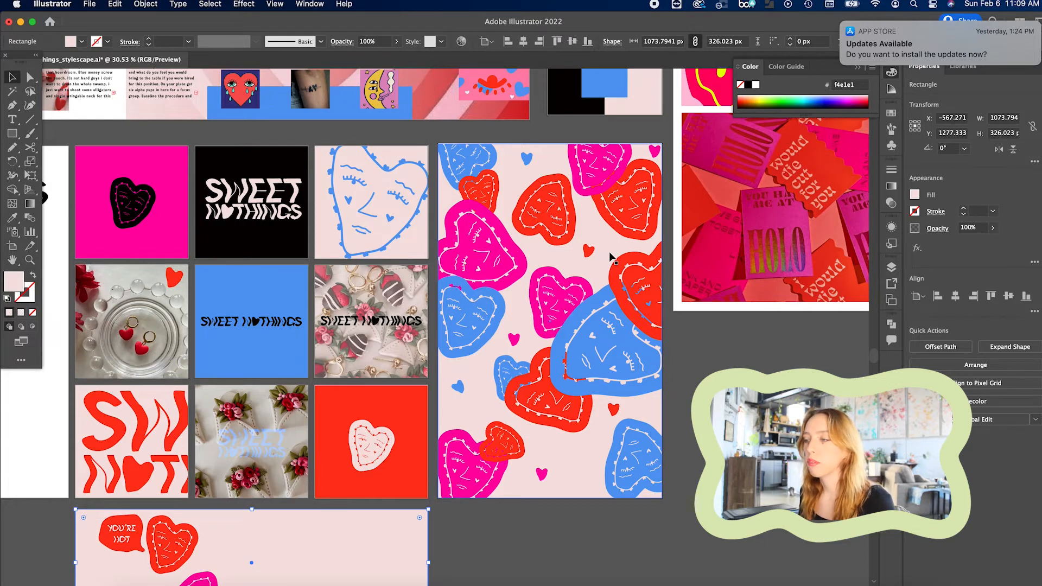
scroll(611, 254, "left", 5)
scroll(611, 254, "down", 2)
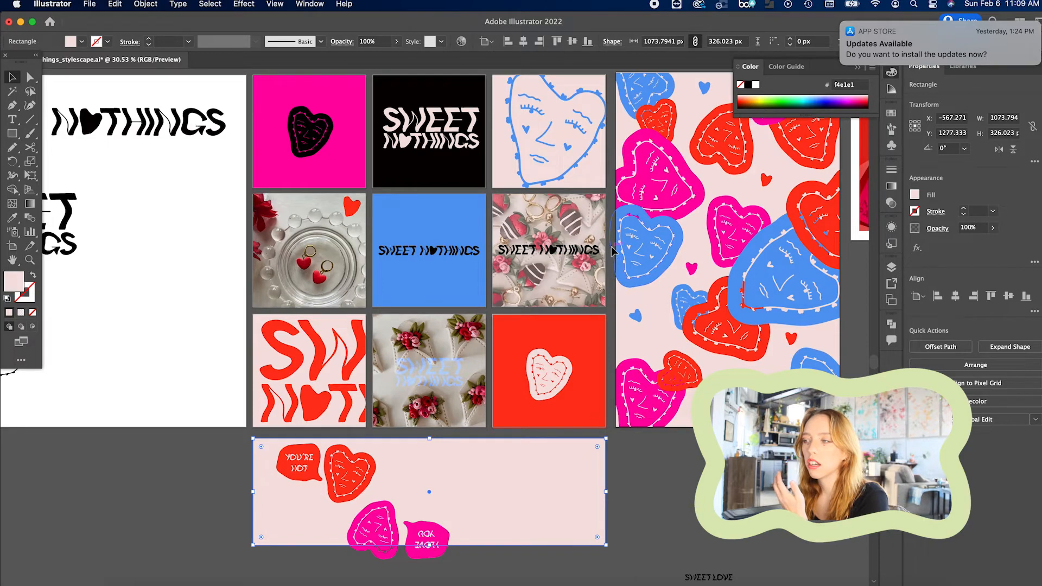
scroll(372, 516, "up", 5)
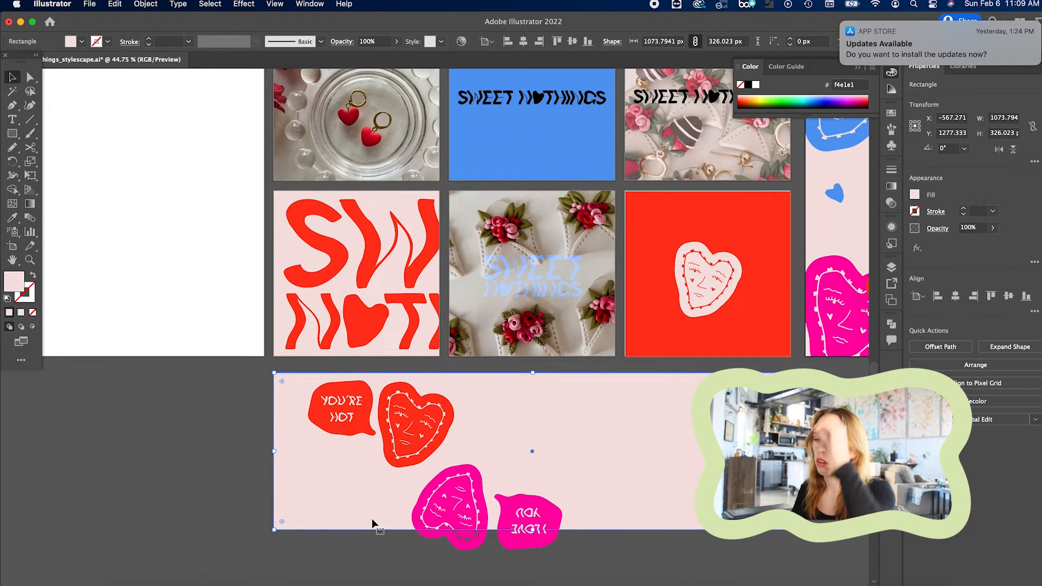
scroll(372, 516, "down", 2)
scroll(369, 507, "right", 1)
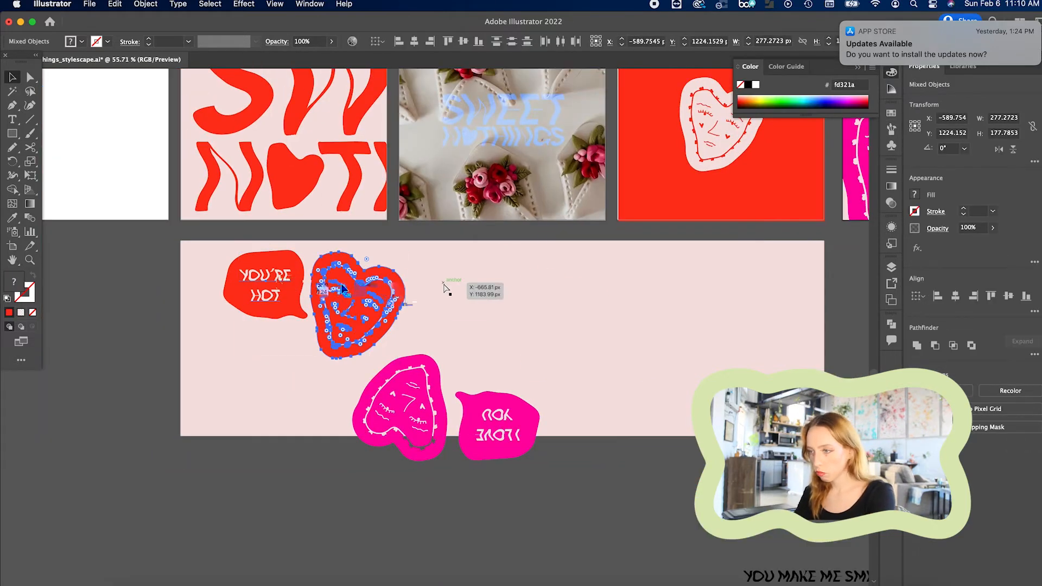
Duplicate the YOU'RE HOT bubble and heart face further along the banner and recolour the copy blue.
left_click_drag(449, 286, 494, 303)
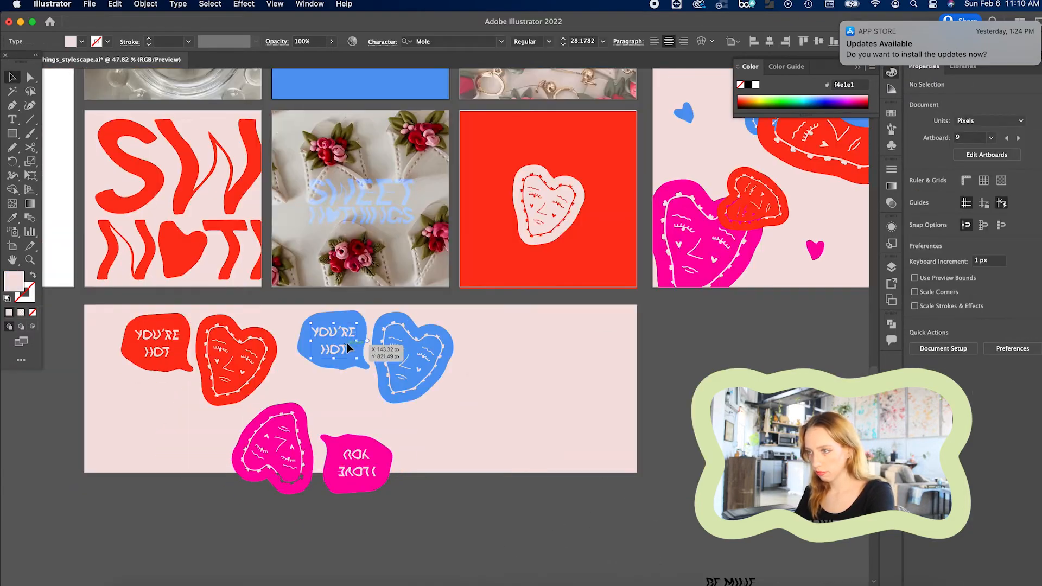
Reword the blue speech bubble's text to SWEET LOVE.
key("Return")
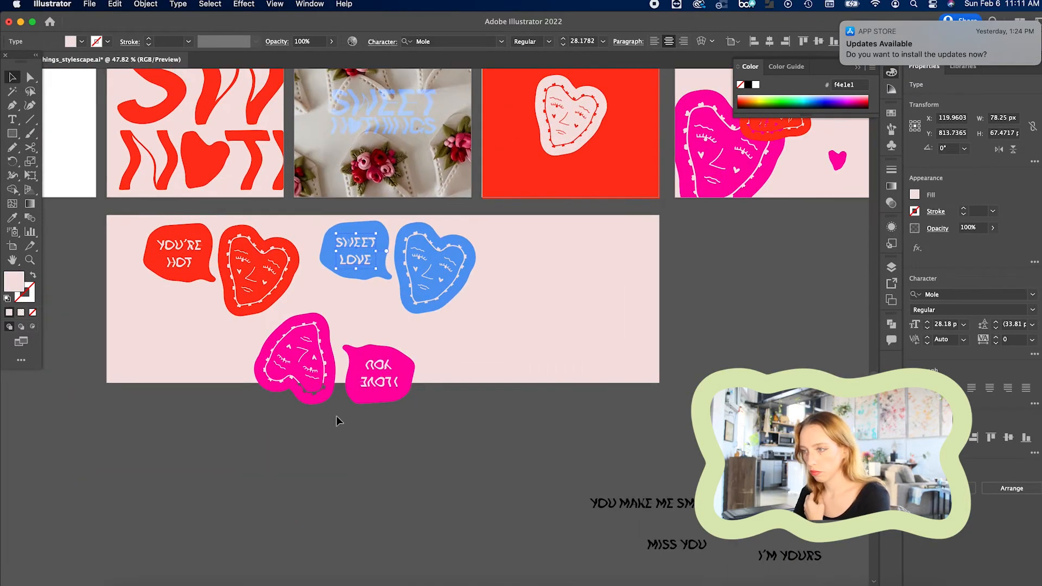
scroll(336, 421, "up", 3)
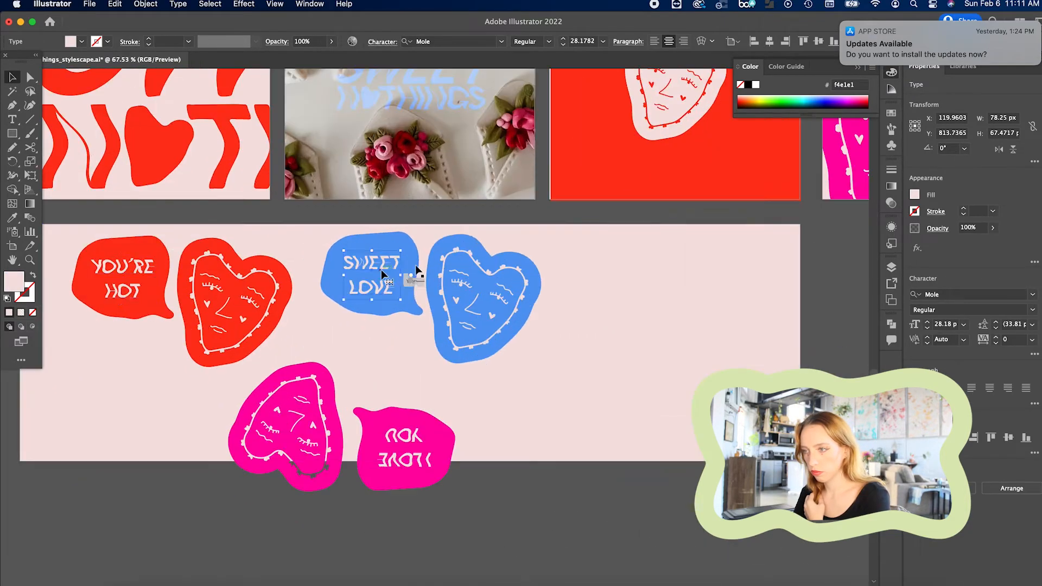
left_click(414, 272)
Duplicate the blue bubble and heart face further along the banner and recolour the copy hot pink from the upside-down pair.
left_click(137, 266)
left_click(274, 272)
left_click_drag(464, 321, 708, 321)
scroll(464, 212, "down", 2)
key("i")
left_click(418, 429)
Reword the new pink bubble to I LOVE YOU and move the upside-down pink pair below the banner.
key("t")
triple_click(587, 267)
type("I LOVE YOU")
key("Escape")
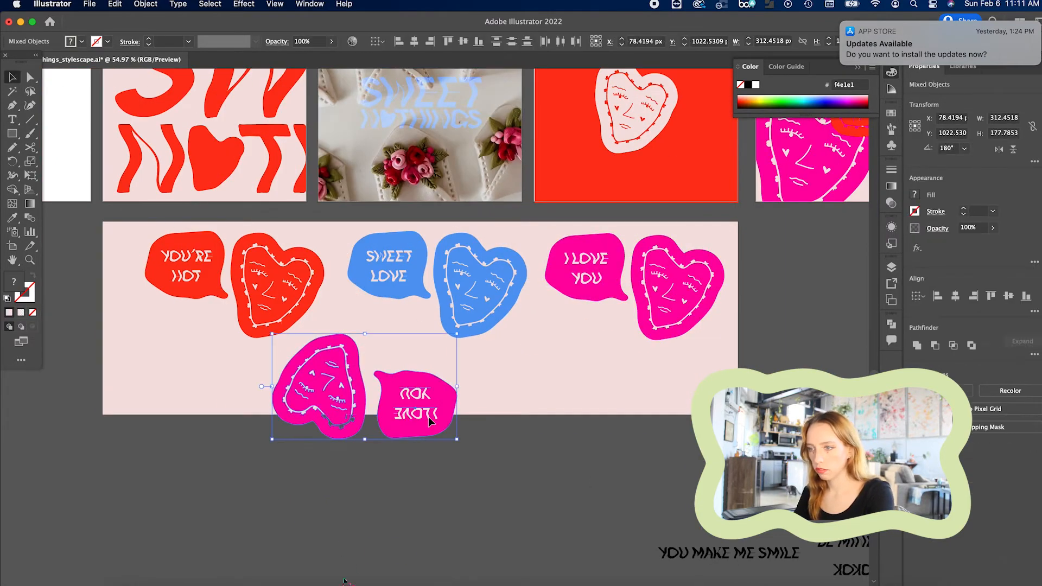
left_click_drag(412, 404, 324, 537)
Draw a narrow spacer rectangle for measuring the gaps between the bubble-and-heart pairs.
key("m")
scroll(380, 272, "up", 5)
left_click_drag(344, 228, 388, 400)
key("v")
left_click_drag(343, 312, 366, 312)
scroll(366, 312, "down", 3)
left_click(752, 107)
scroll(283, 250, "down", 3)
Even out the gaps between the three bubble-and-heart pairs using the spacer rectangles.
left_click_drag(320, 277, 480, 277)
scroll(487, 241, "up", 4)
left_click_drag(435, 383, 446, 383)
scroll(447, 384, "up", 3)
scroll(559, 377, "down", 4)
left_click_drag(551, 362, 317, 363)
left_click_drag(138, 373, 144, 372)
scroll(281, 385, "up", 4)
scroll(403, 326, "down", 5)
Delete the spacer rectangles from the banner.
left_click(410, 327)
key("BackSpace")
left_click(540, 328)
key("BackSpace")
left_click(651, 331)
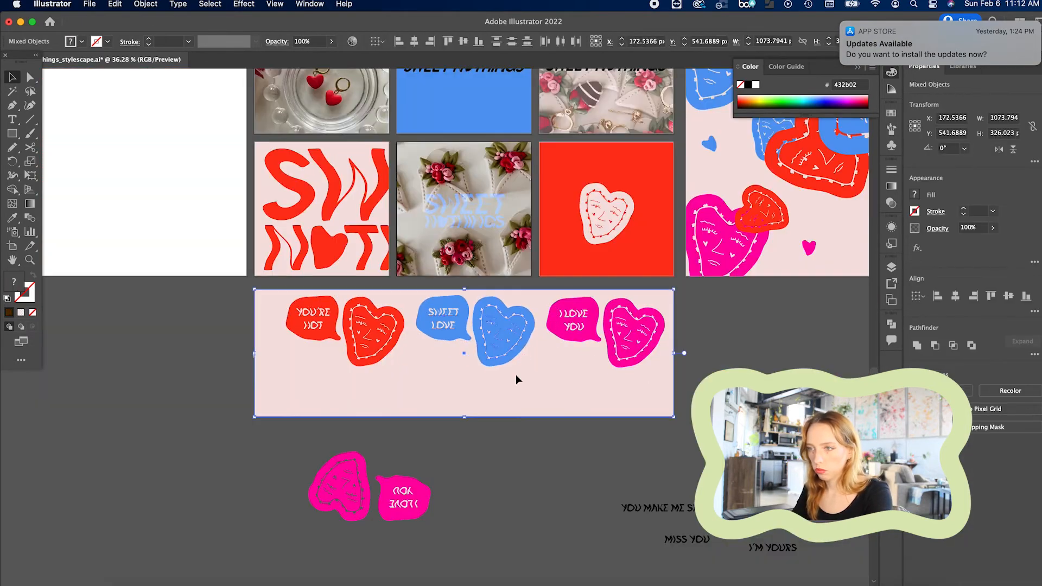
Extend the banner artboard and its pale pink background downwards, and move the loose black phrases clear of it.
scroll(464, 315, "down", 3)
left_click(398, 336)
scroll(505, 395, "up", 5)
key("shift+o")
left_click_drag(352, 315, 619, 495)
left_click(12, 76)
left_click_drag(486, 395, 485, 495)
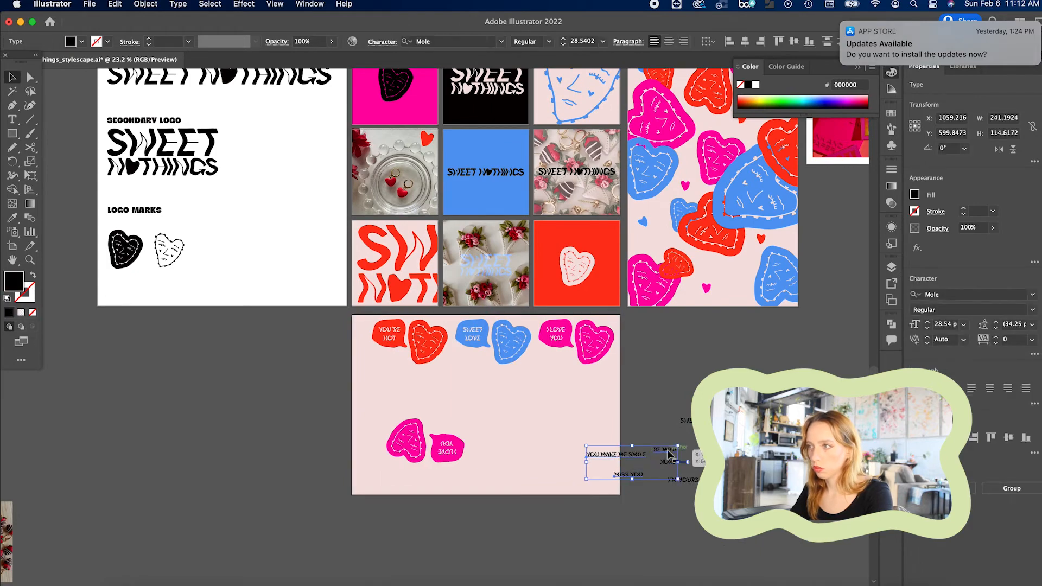
left_click_drag(640, 454, 735, 358)
scroll(572, 412, "up", 4)
scroll(523, 303, "left", 4)
Copy the row of three pairs, rotate the copy 180° and place it as an offset second row.
left_click(529, 280)
key("super+c")
key("super+v")
left_click_drag(645, 285, 222, 369)
left_click_drag(410, 332, 666, 355)
scroll(612, 312, "down", 4)
scroll(675, 325, "up", 5)
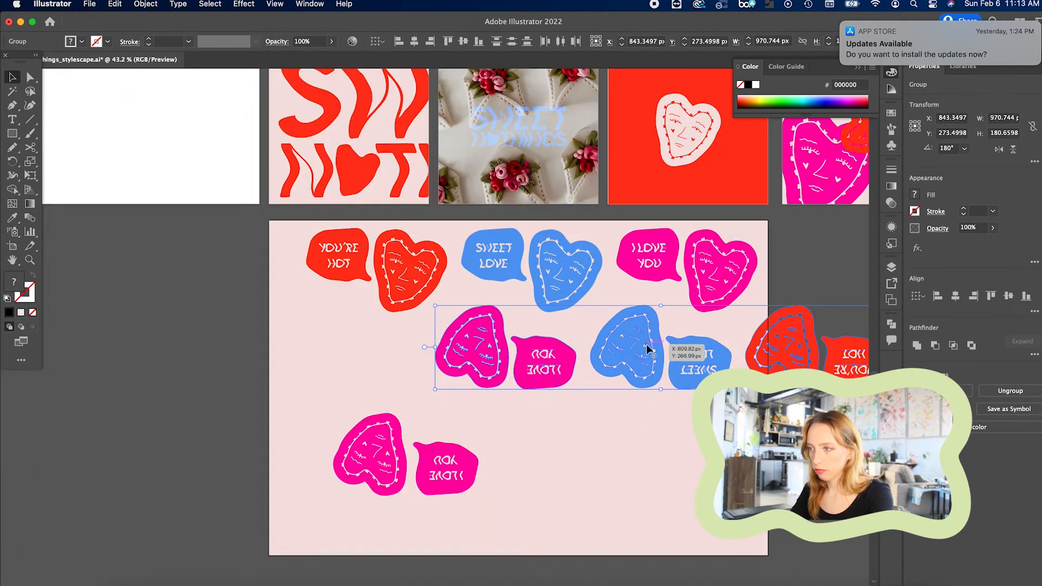
Ungroup the second row, reorder its pairs to pink, red, blue, and move the spare pink pair off the artboard.
key("super+shift+g")
scroll(647, 346, "right", 3)
left_click_drag(589, 343, 859, 345)
left_click_drag(686, 337, 534, 337)
scroll(525, 335, "up", 5)
left_click_drag(805, 337, 714, 343)
scroll(553, 348, "down", 4)
scroll(719, 337, "up", 4)
scroll(715, 343, "right", 4)
scroll(597, 388, "down", 8)
left_click_drag(320, 467, 71, 470)
scroll(71, 470, "left", 3)
Make a pattern from the two rows of bubble-and-heart pairs.
left_click_drag(288, 299, 705, 412)
right_click(643, 391)
left_click(344, 4)
type("pattern")
left_click(369, 79)
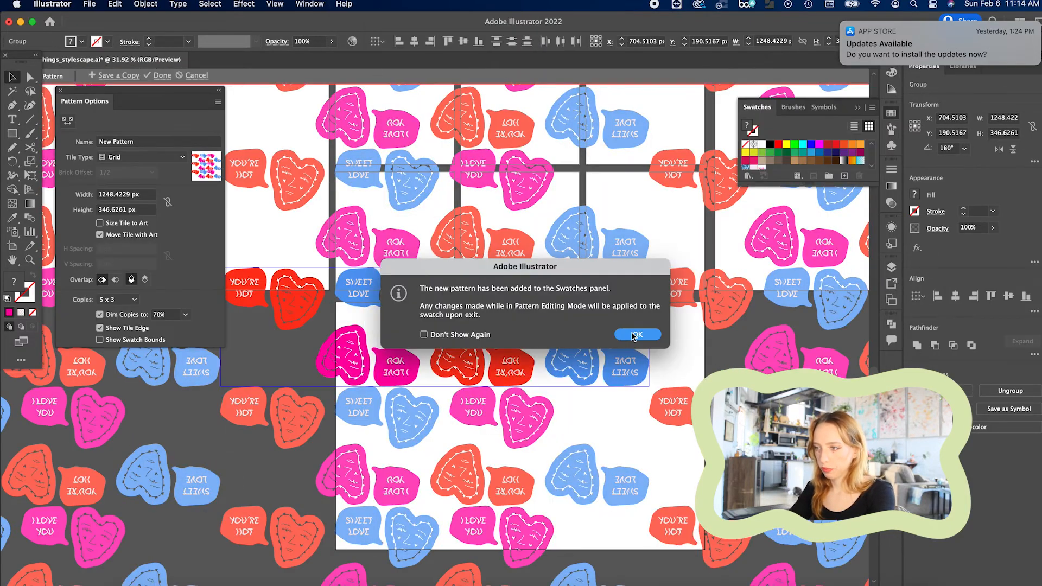
left_click(632, 334)
Try Hex by Column as the tile type for the two-row pattern.
left_click(158, 157)
left_click(158, 179)
left_click(158, 157)
left_click(146, 200)
scroll(573, 423, "down", 4)
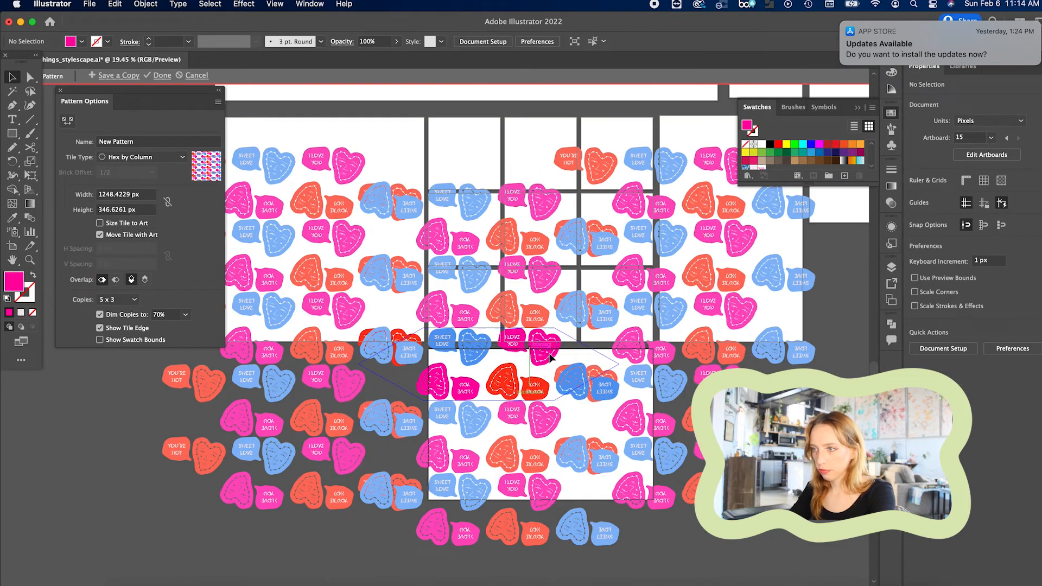
scroll(490, 426, "up", 3)
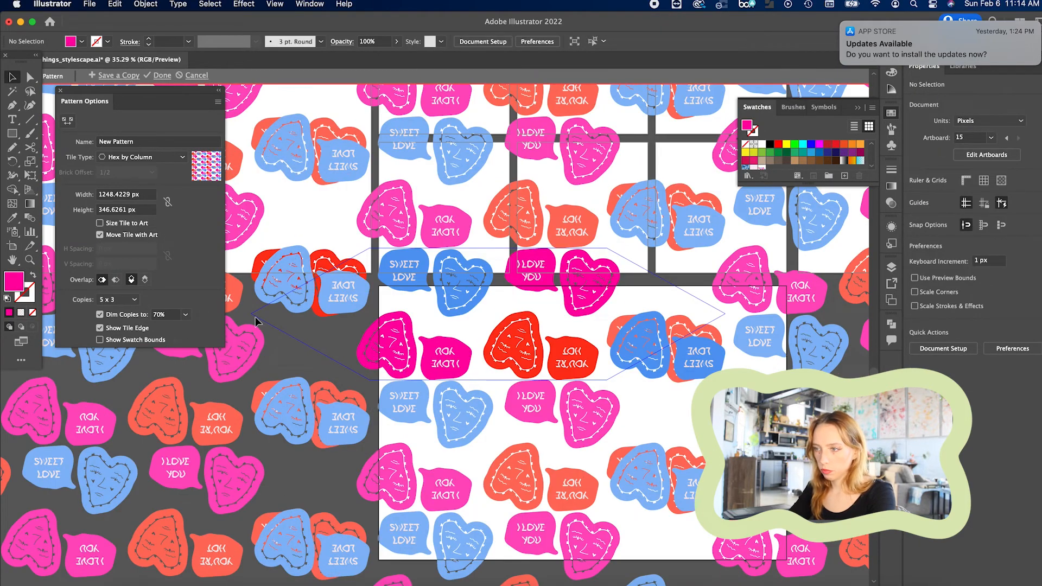
Try Hex by Row as the tile type with the pink pair shifted, and undo the trial.
left_click(158, 157)
left_click(141, 169)
left_click_drag(456, 357, 424, 383)
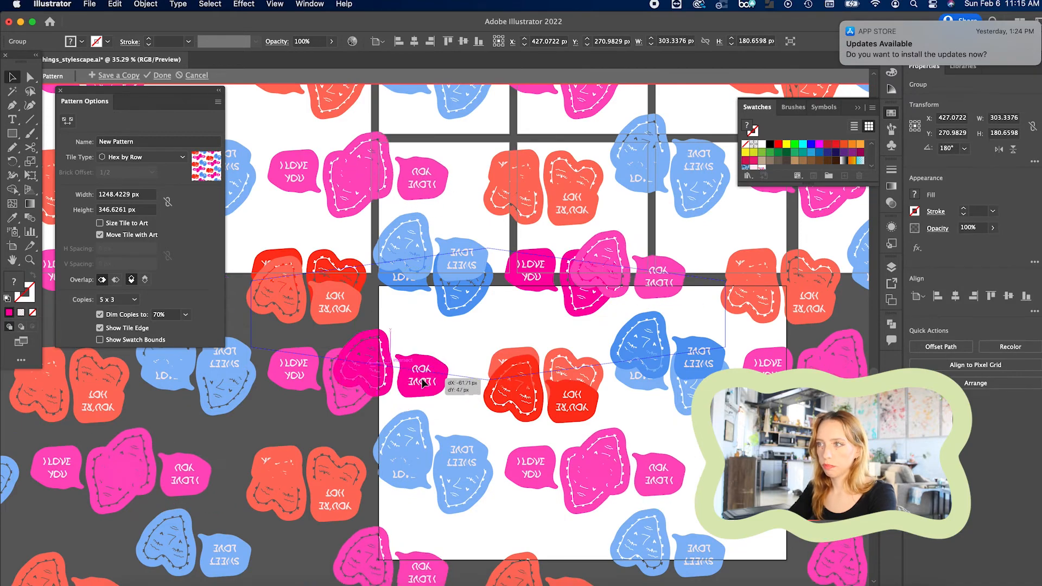
key("super+z")
key("super+z")
Set the two-row pattern's tile type back to Hex by Column and try nudging its artwork.
scroll(424, 382, "down", 3)
double_click(101, 314)
left_click(158, 157)
left_click(141, 201)
left_click_drag(459, 304, 466, 309)
scroll(465, 309, "up", 2)
left_click(324, 285)
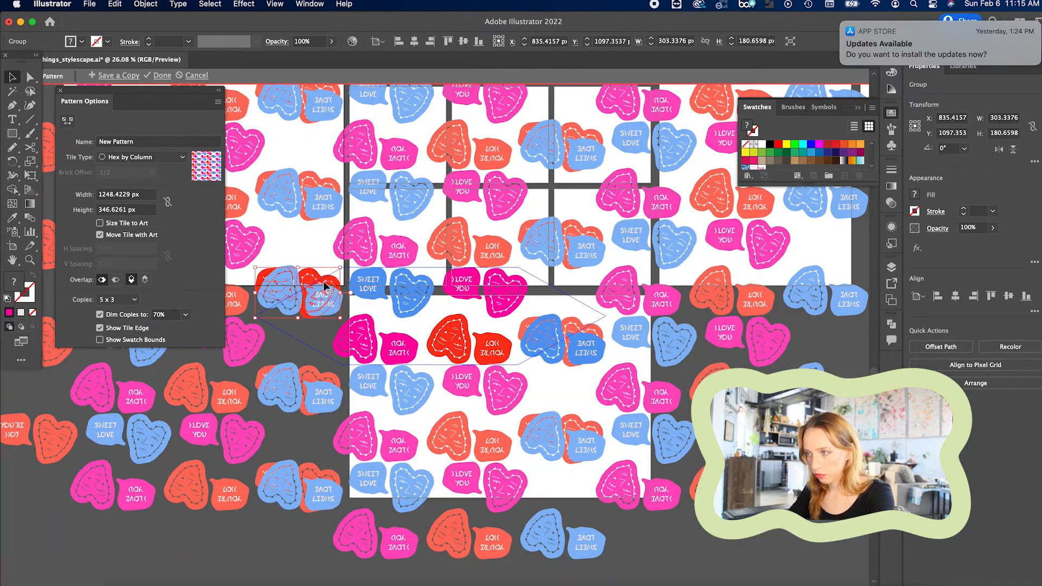
Undo the pattern creation back to the two-row banner layout.
key("super+z")
key("super+z")
key("super+z")
key("super+z")
key("super+z")
key("super+z")
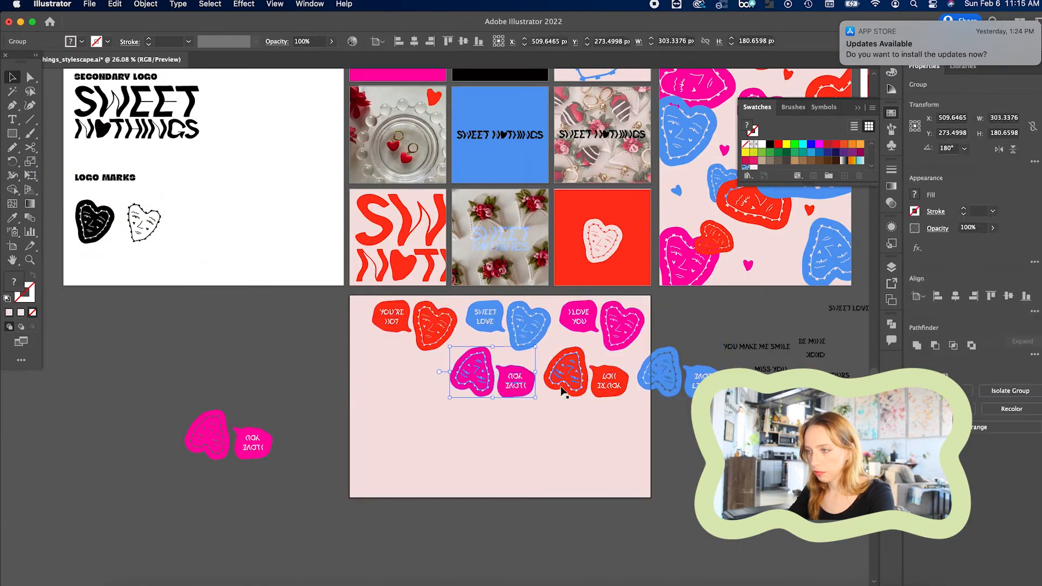
Shift the upside-down second row slightly lower and duplicate the first row beneath it as a third row.
left_click_drag(562, 392, 551, 400)
left_click(613, 421)
scroll(613, 421, "left", 1)
scroll(621, 407, "up", 3)
left_click(312, 271)
left_click(415, 263, "shift")
left_click(629, 278, "shift")
left_click_drag(629, 278, 621, 469)
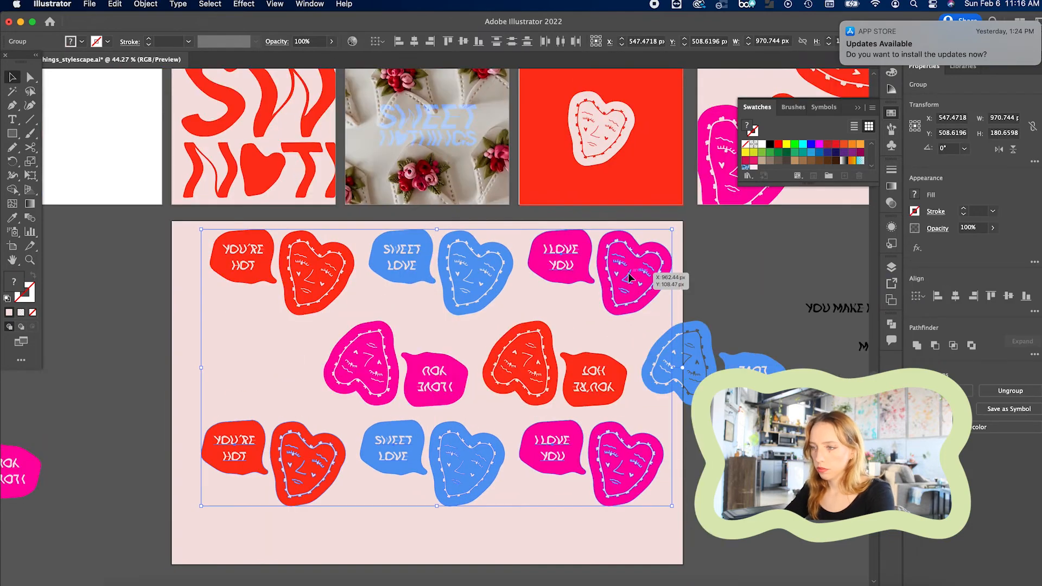
Line up the third row's pairs with those of the first row.
left_click(240, 305)
left_click(624, 465)
left_click(466, 465, "shift")
left_click(304, 461, "shift")
left_click_drag(304, 461, 313, 462)
Nudge the second and third rows slightly upwards to even out the row spacing.
left_click_drag(722, 336, 288, 383)
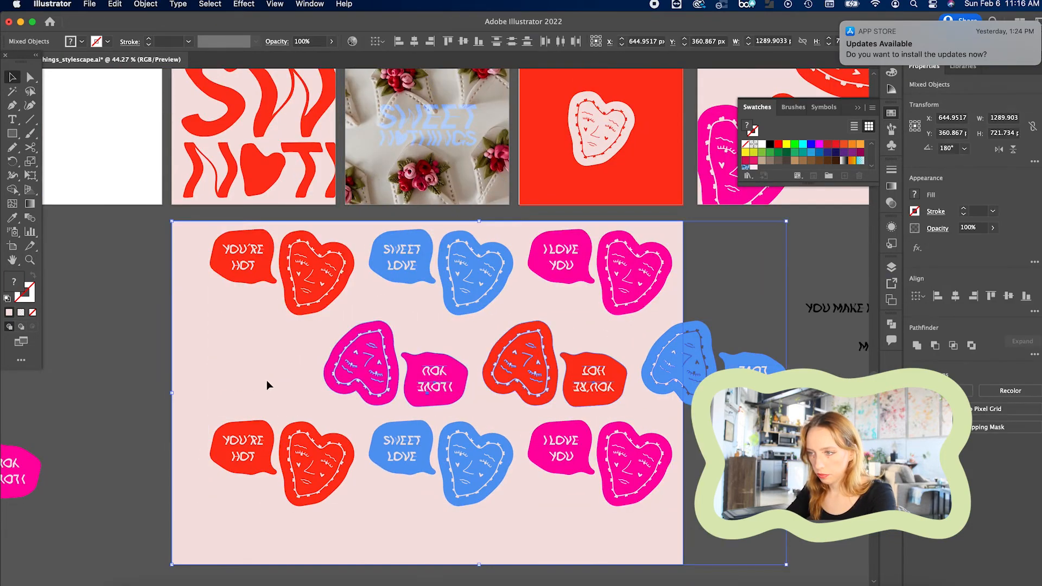
left_click(288, 383, "shift")
left_click_drag(520, 365, 526, 354)
scroll(526, 354, "down", 3)
scroll(510, 379, "up", 4)
left_click_drag(490, 468, 488, 458)
Duplicate the upside-down second row beneath the third row as a fourth row.
left_click_drag(611, 355, 603, 558)
scroll(604, 559, "down", 3)
left_click(375, 255, "shift")
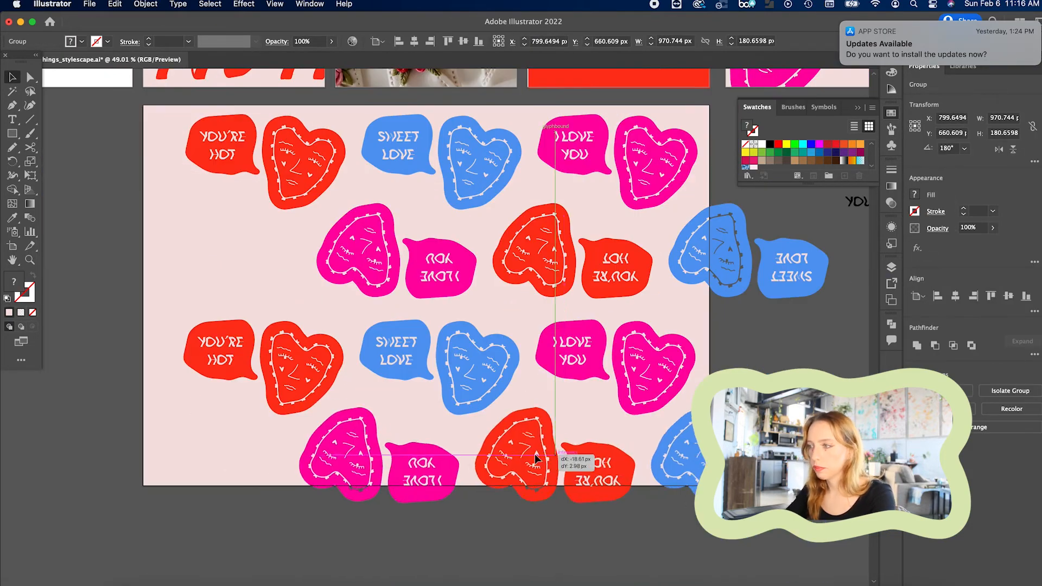
scroll(604, 407, "down", 3)
left_click(426, 377)
Make a pattern from the four rows, leaving out the background, with the Hex by Column tile type.
left_click_drag(380, 285, 770, 532)
left_click(654, 379, "shift")
scroll(643, 369, "up", 1)
left_click(344, 4)
left_click(371, 67)
left_click(143, 157)
left_click(147, 209)
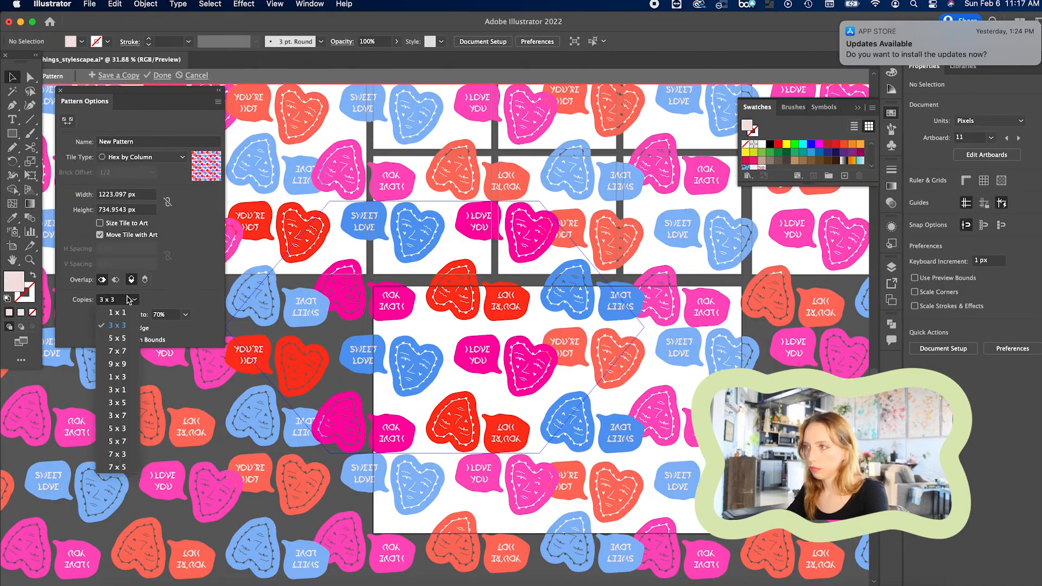
Turn on Size Tile to Art for the Hex by Column pattern.
left_click(99, 223)
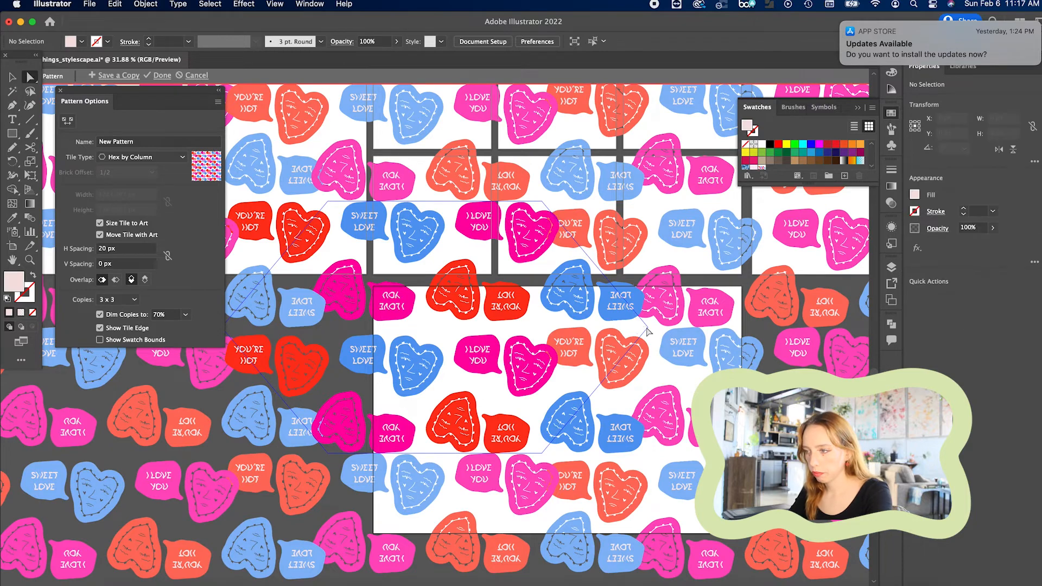
left_click(98, 223)
left_click(169, 157)
left_click(135, 210)
left_click_drag(543, 456, 524, 430)
left_click(100, 223)
Set the pattern tile's horizontal spacing to 140 px.
left_click(102, 248)
key("shift+Up")
key("shift+Up")
key("shift+Up")
key("shift+Up")
key("shift+Up")
key("shift+Up")
key("shift+Up")
key("shift+Up")
key("shift+Up")
key("shift+Up")
key("shift+Up")
key("shift+Up")
key("Return")
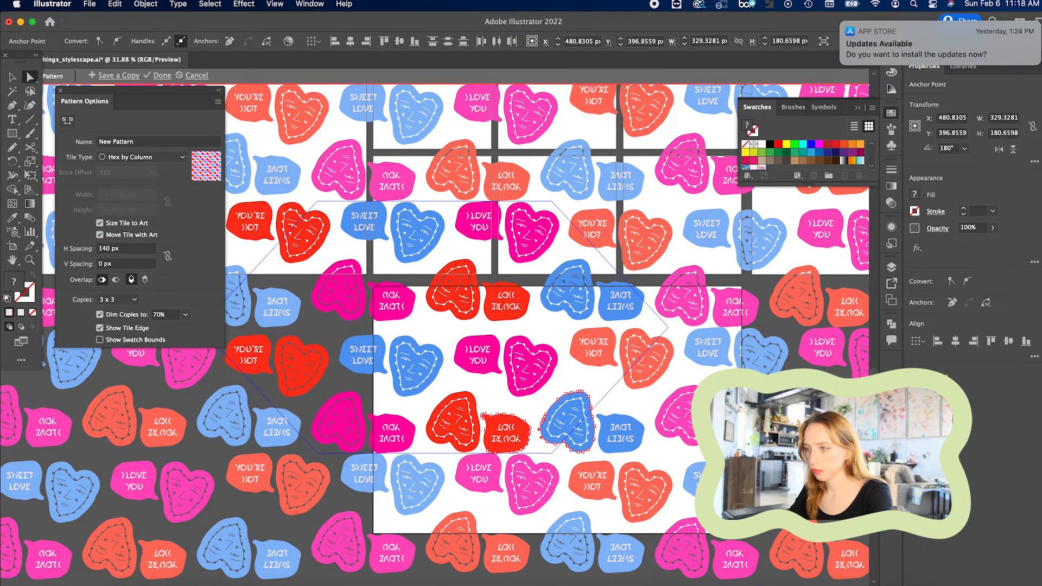
Set the pattern tile's vertical spacing to 40 px.
key("Tab")
key("shift+Up")
key("shift+Up")
key("shift+Up")
key("shift+Up")
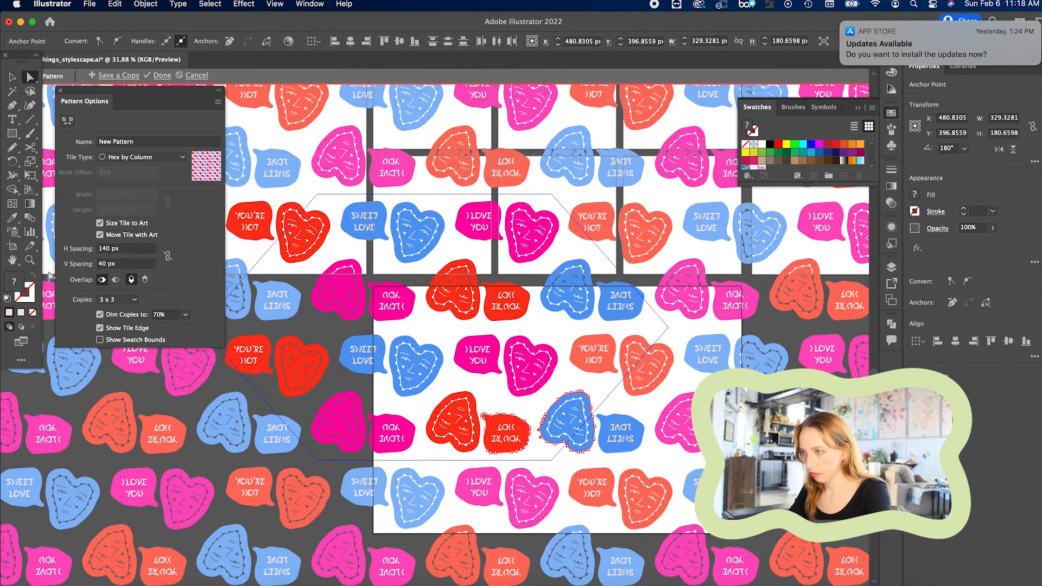
key("Return")
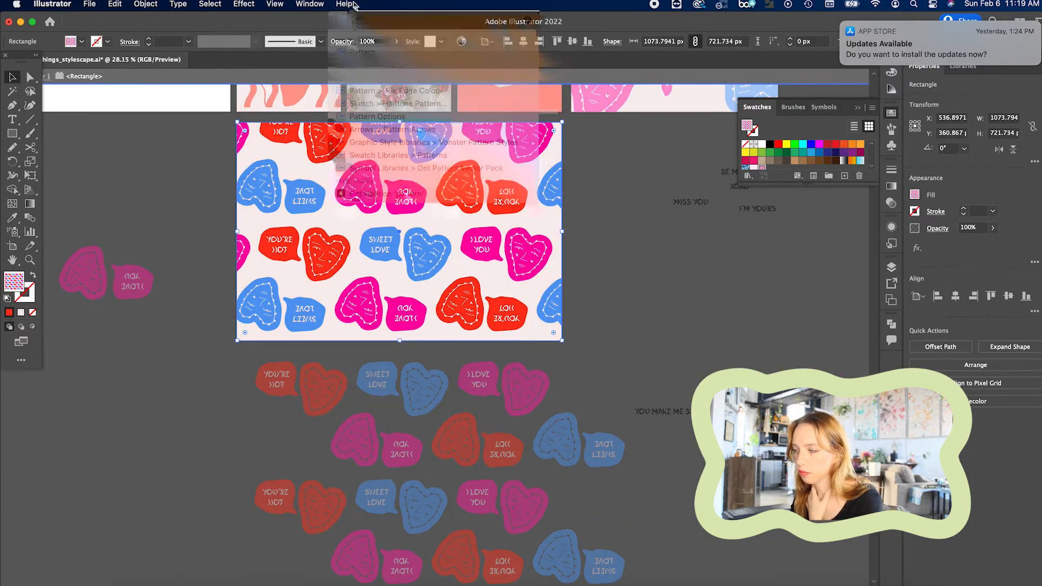
Open the banner's pattern for editing and set the tile's vertical spacing to 20 px.
left_click(389, 80)
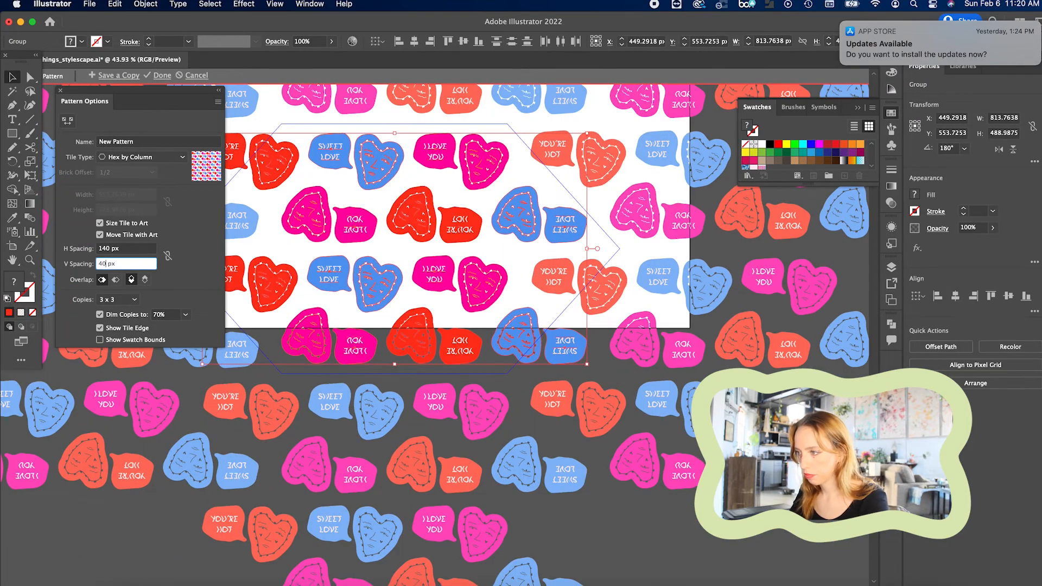
key("BackSpace")
key("BackSpace")
type("20")
key("Return")
Tighten the pattern tile's horizontal spacing to 100 px, then reduce it further to 90 px.
double_click(104, 248)
type("100")
key("Return")
double_click(104, 248)
type("90")
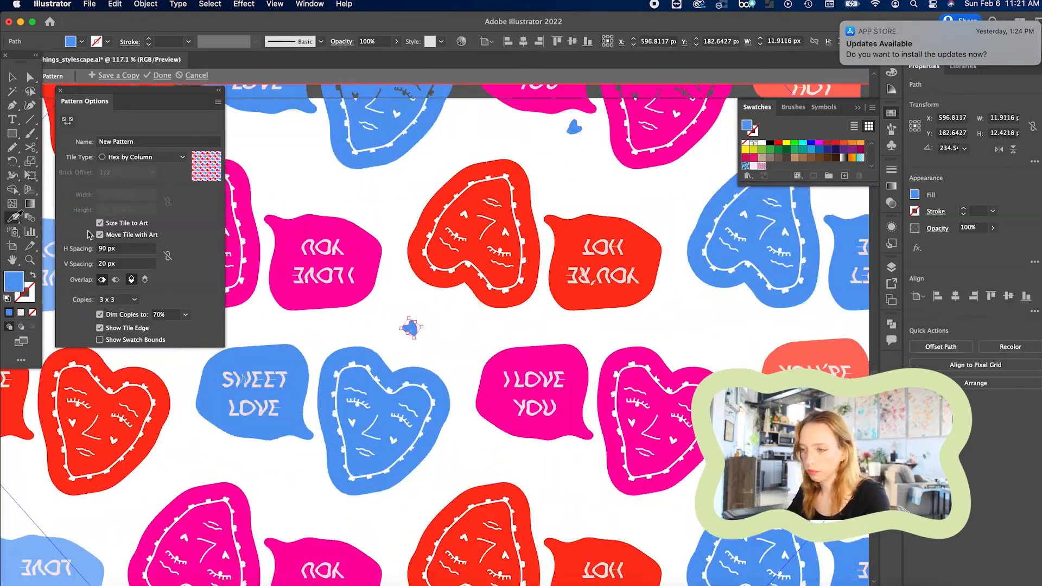
Recolour a small accent heart red from the adjacent heart face, then place and recolour another small heart between the rows.
key("i")
left_click(426, 274)
key("v")
left_click_drag(410, 328, 335, 268)
key("i")
left_click(228, 426)
key("v")
key("i")
left_click(254, 256)
Match two more small accent hearts to the colours of nearby motifs with the Eyedropper.
scroll(569, 482, "down", 5)
key("i")
left_click(456, 445)
scroll(328, 276, "up", 5)
key("i")
left_click(367, 329)
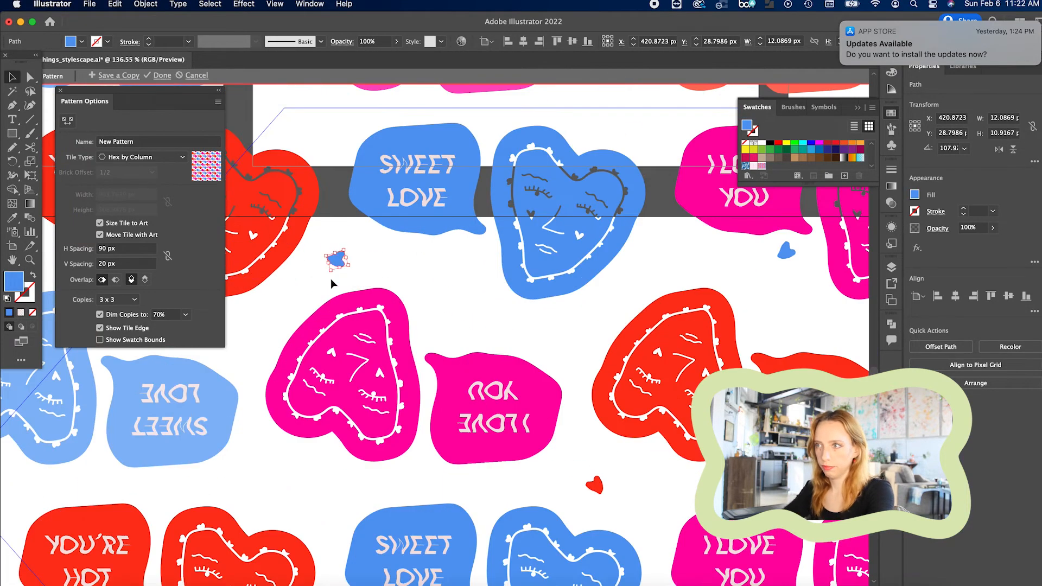
Place another small heart in the gap above the upside-down blue speech bubble and recolour it by sampling a nearby motif.
scroll(369, 330, "down", 7)
key("v")
scroll(358, 305, "up", 4)
left_click_drag(358, 305, 216, 356)
scroll(216, 356, "up", 6)
key("i")
left_click(348, 260)
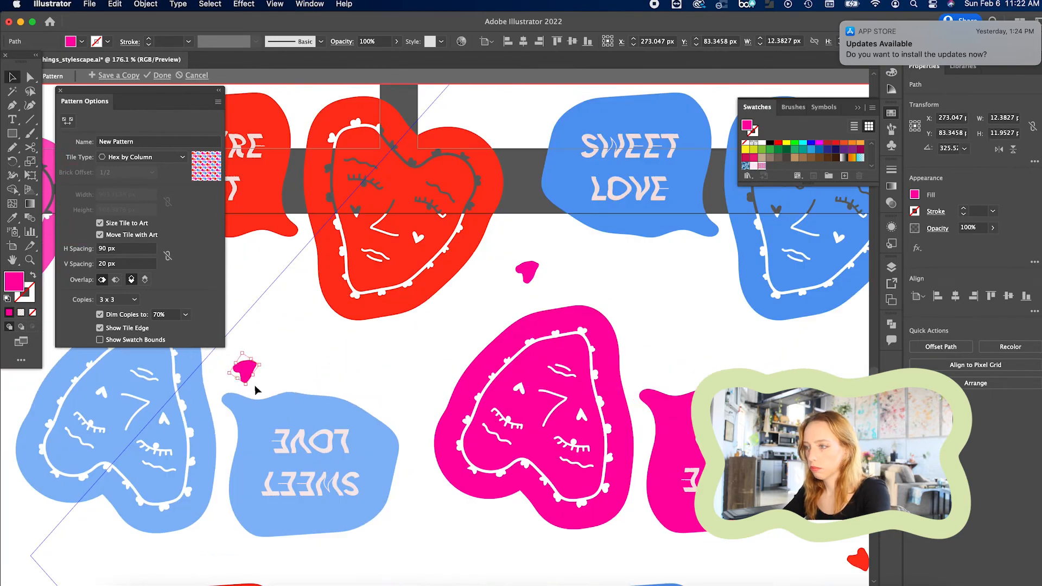
Finish editing the pattern with its small accent hearts and return to the brand board with nothing selected.
scroll(304, 217, "down", 8)
key("v")
key("Escape")
scroll(455, 326, "right", 2)
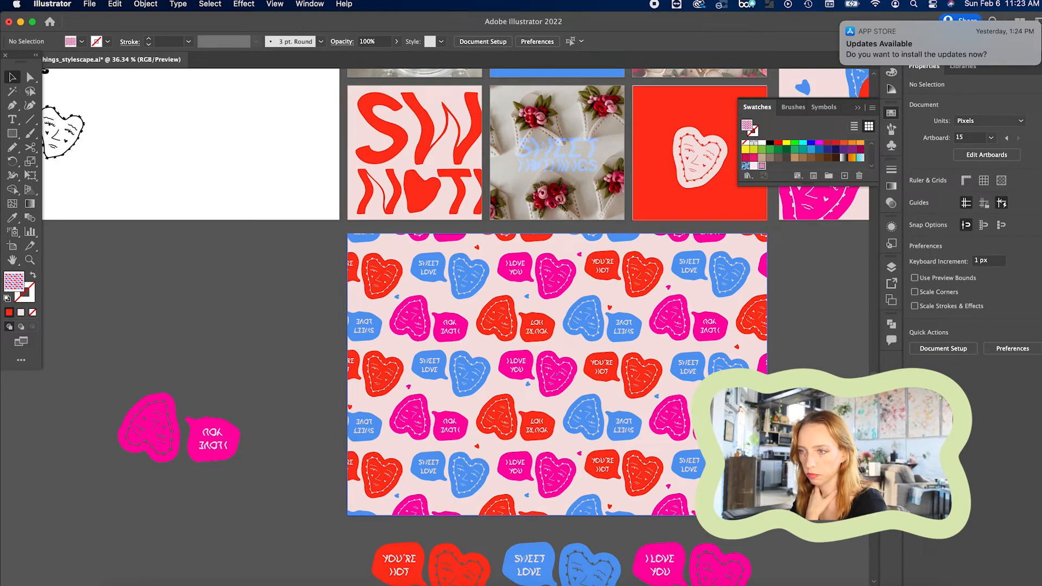
Examine the updated speech-bubble pattern banner up close and alongside the other brand board tiles.
scroll(652, 389, "up", 5)
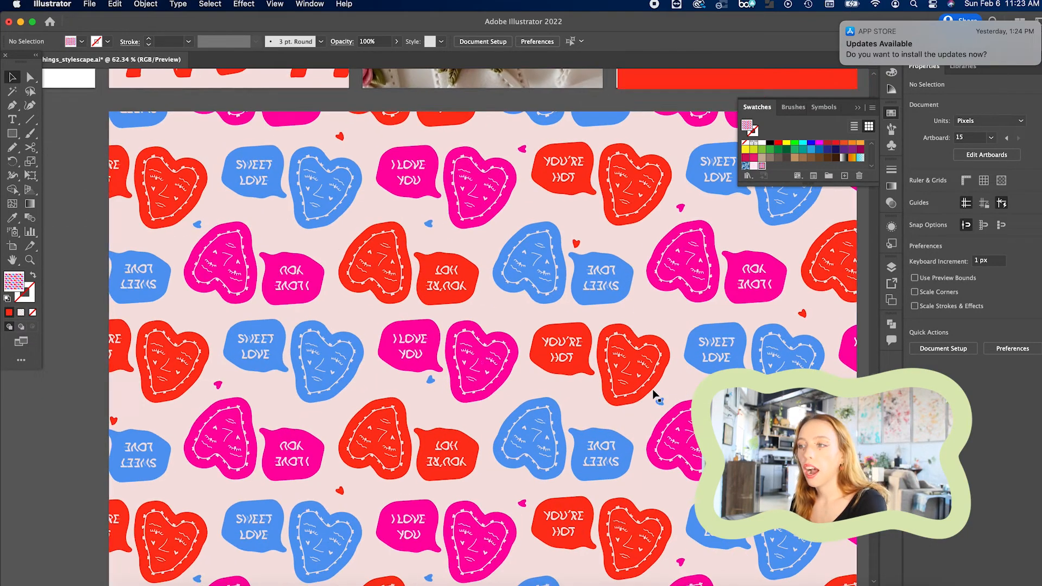
scroll(653, 390, "down", 4)
scroll(654, 394, "right", 3)
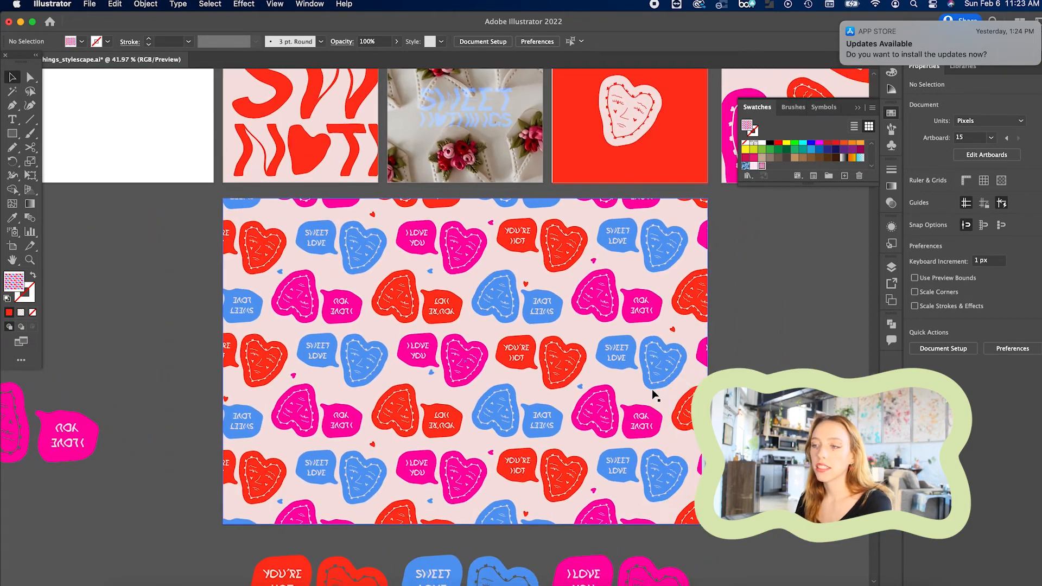
scroll(652, 389, "down", 2)
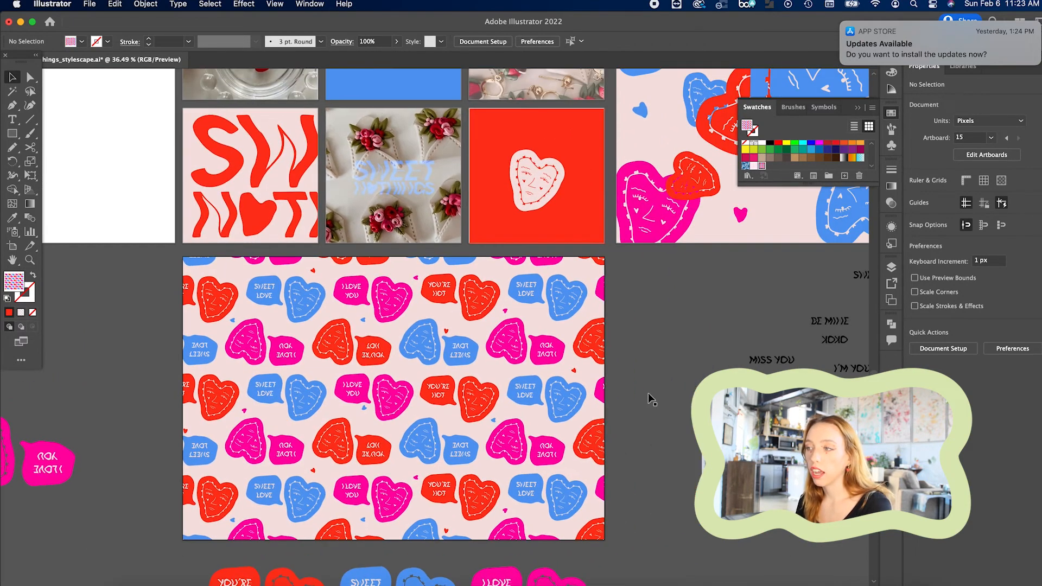
scroll(648, 393, "down", 8)
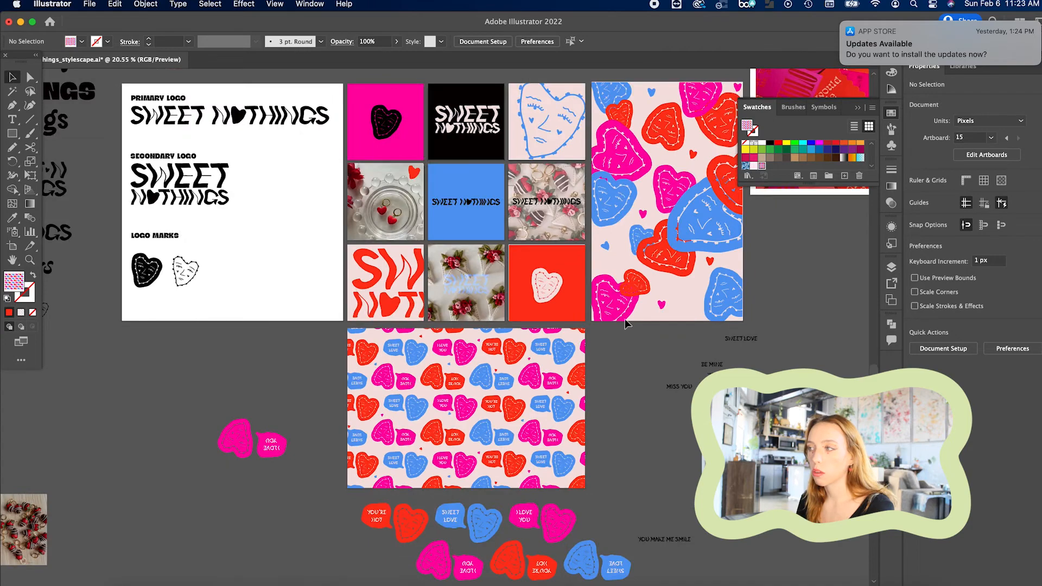
scroll(624, 318, "down", 1)
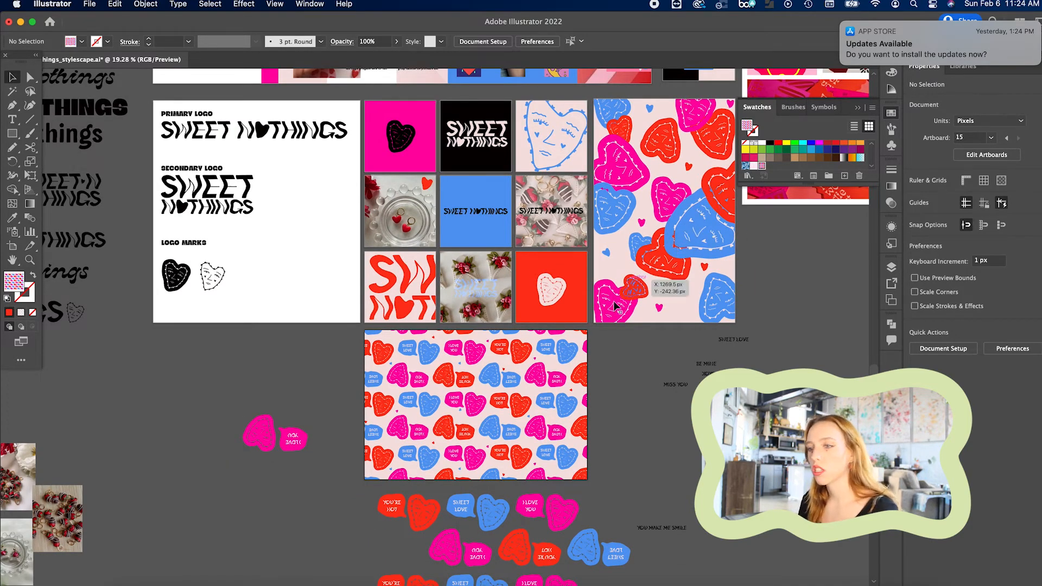
scroll(588, 367, "up", 6)
scroll(587, 366, "down", 1)
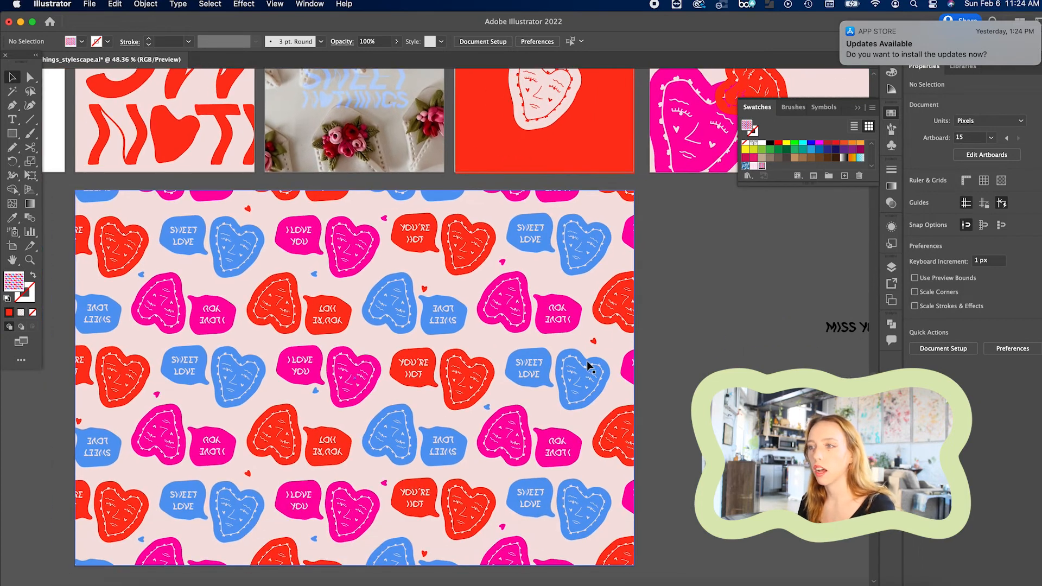